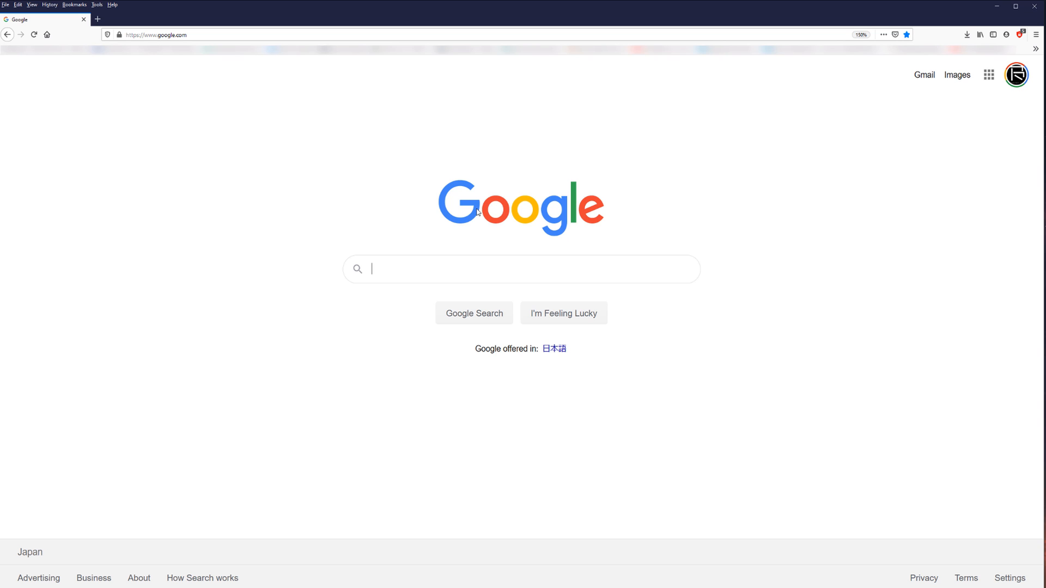
Search the web for "blender" and open the Download page of blender.org.
{"action": "type", "text": "blender"}
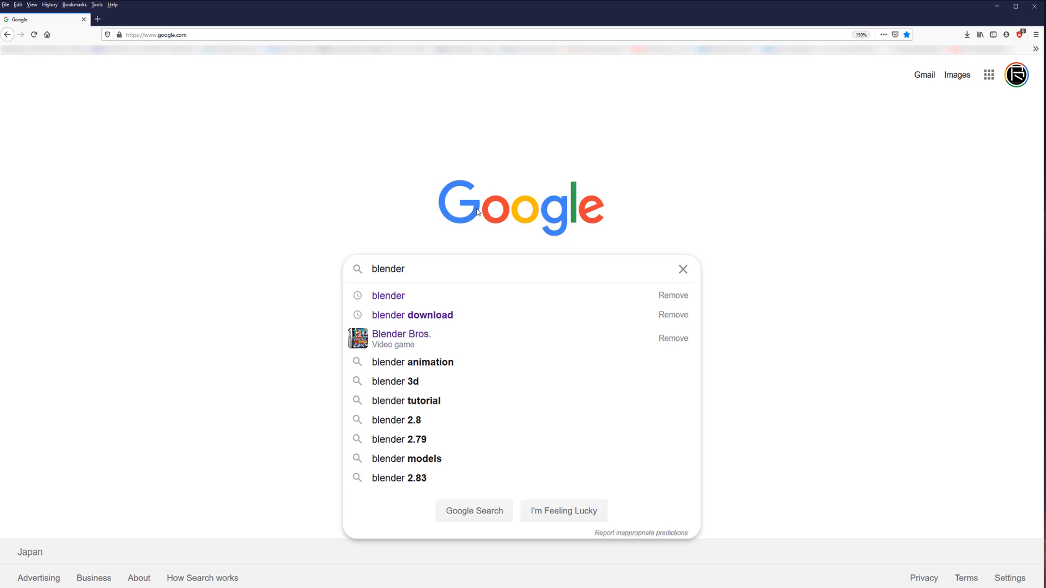
{"action": "key", "text": "Return"}
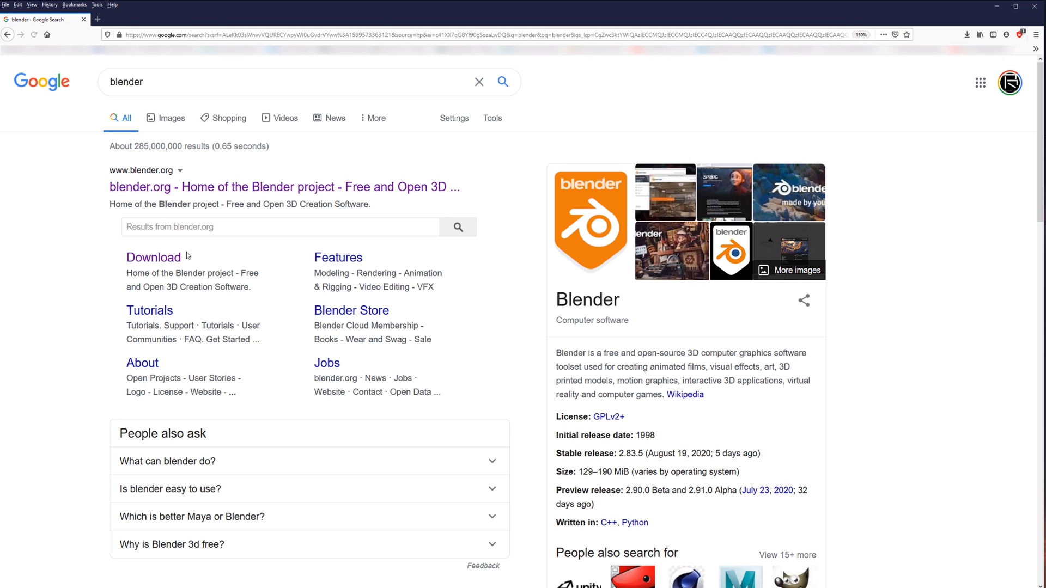
{"action": "left_click", "coordinate": [154, 258]}
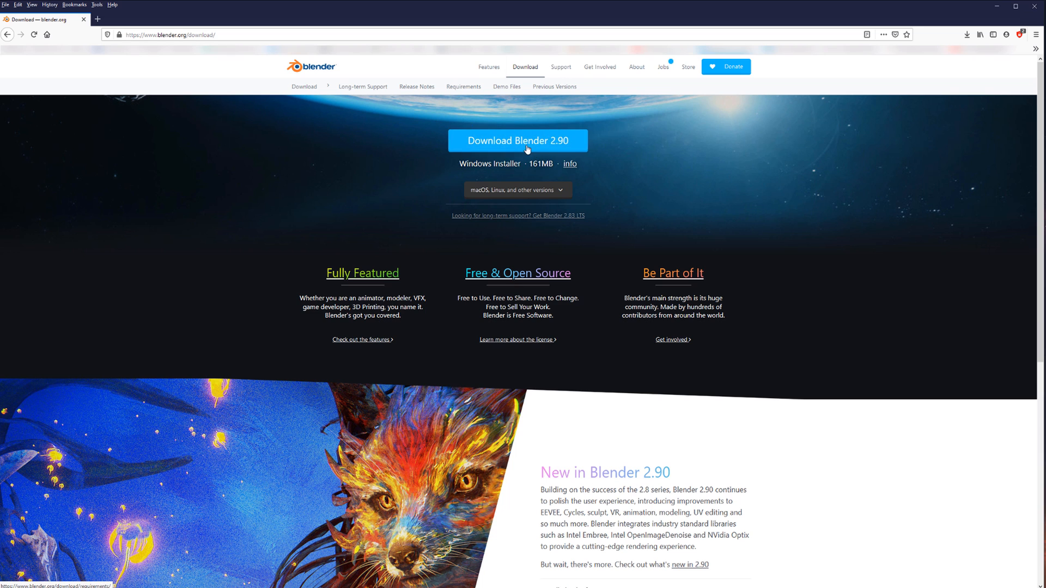
Download the Blender 2.90 Windows installer and show the saved file in the Downloads folder.
{"action": "left_click", "coordinate": [512, 141]}
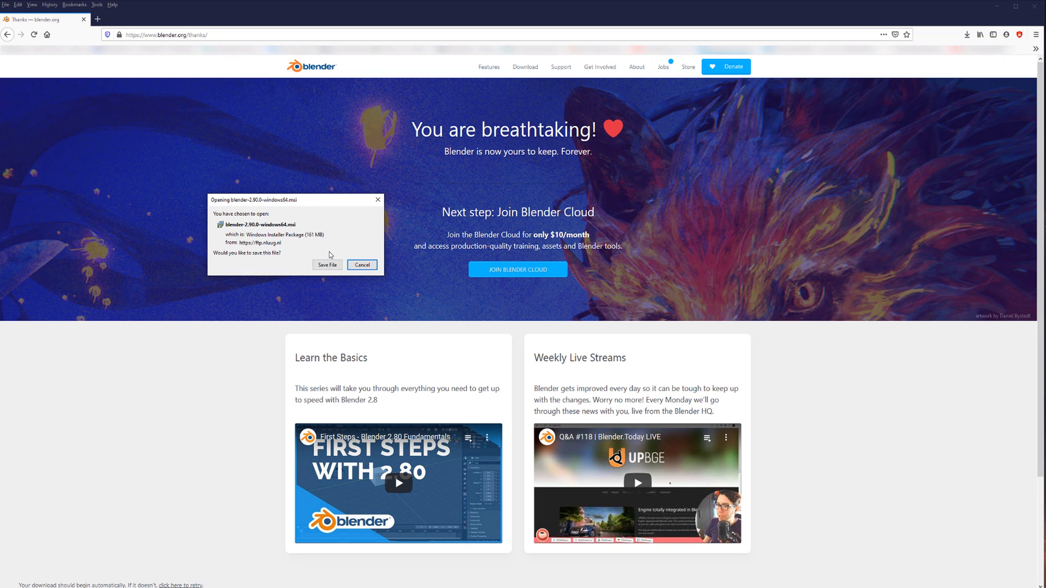
{"action": "left_click", "coordinate": [327, 266]}
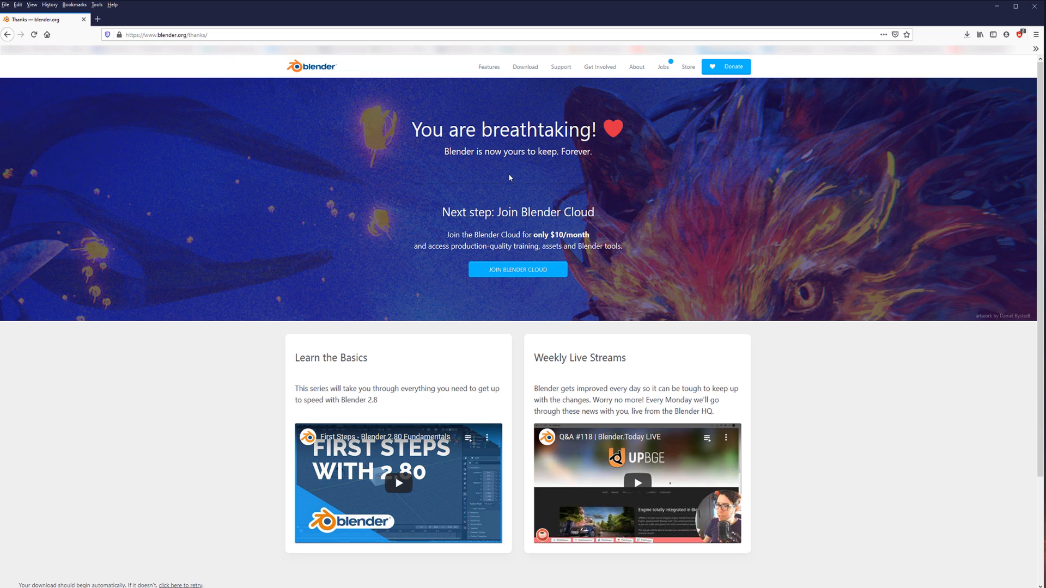
{"action": "left_click", "coordinate": [966, 34]}
{"action": "left_click", "coordinate": [945, 20]}
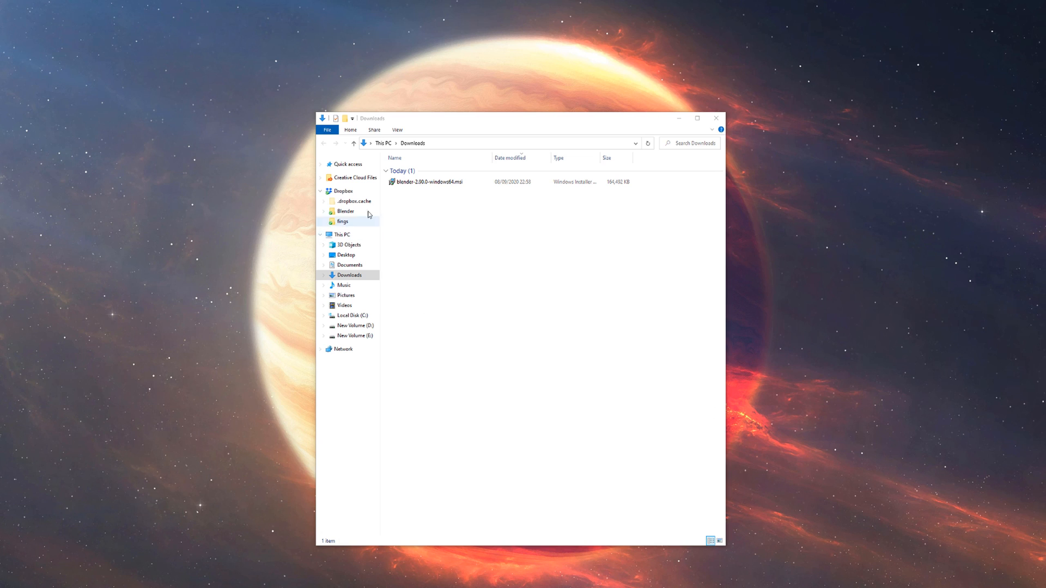
Install Blender from blender-2.90.0-windows64.msi, accepting the license terms and default options, and close the Downloads folder.
{"action": "double_click", "coordinate": [411, 184]}
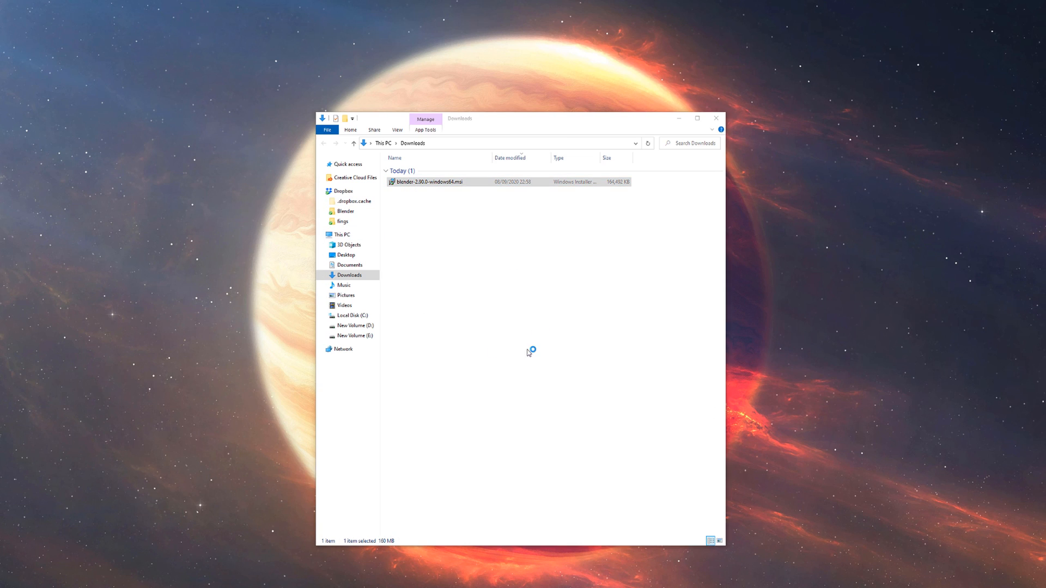
{"action": "left_click", "coordinate": [551, 364]}
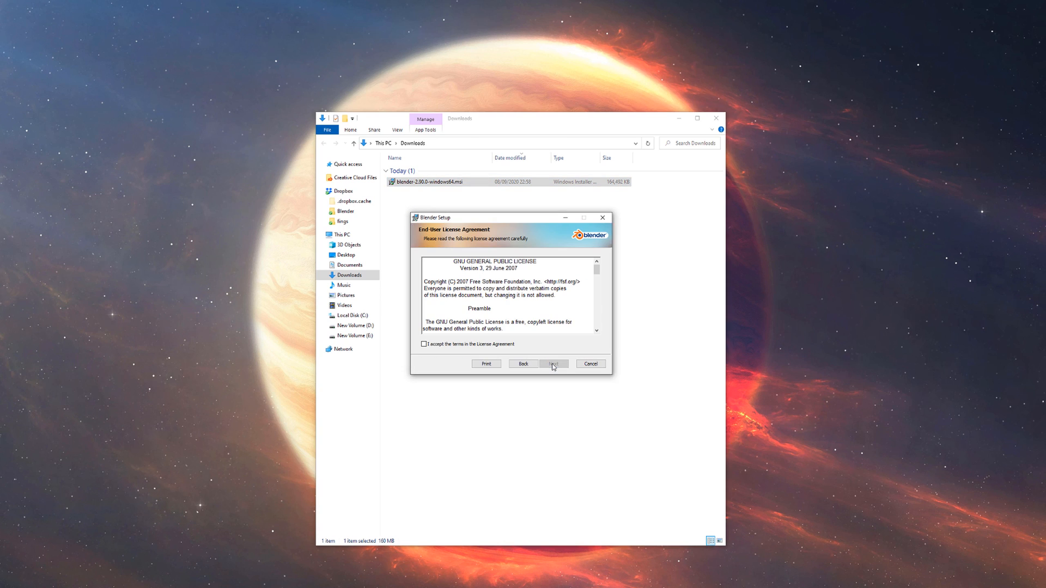
{"action": "left_click", "coordinate": [480, 344]}
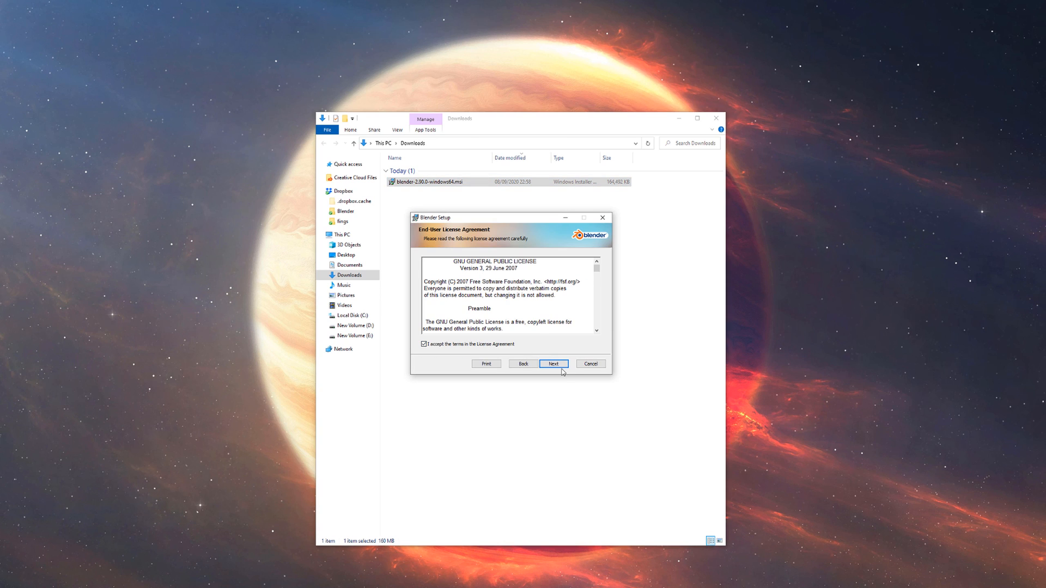
{"action": "left_click", "coordinate": [559, 367]}
{"action": "left_click", "coordinate": [561, 367]}
{"action": "left_click", "coordinate": [564, 365]}
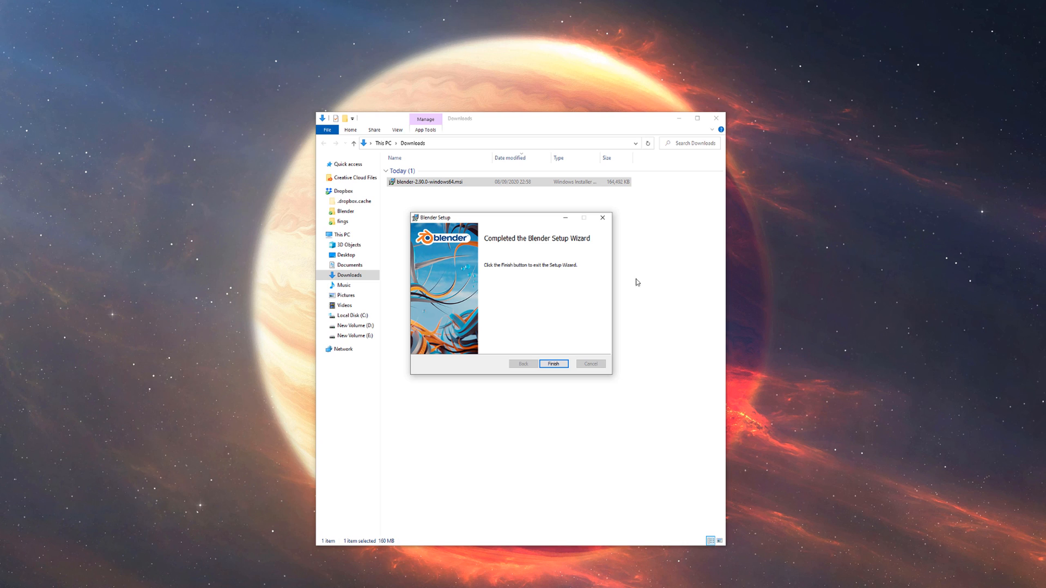
{"action": "left_click", "coordinate": [554, 364]}
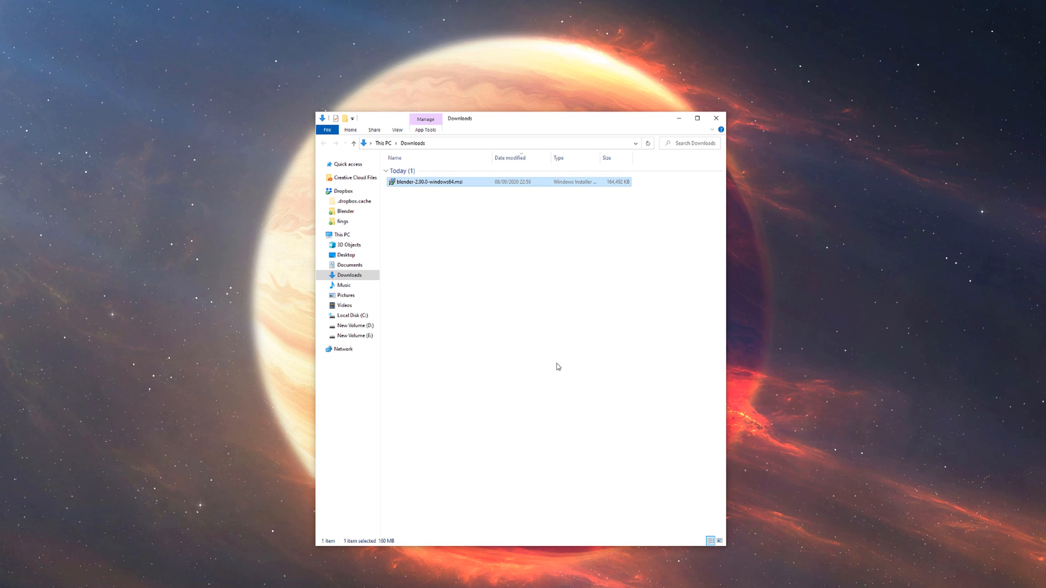
{"action": "left_click", "coordinate": [718, 119]}
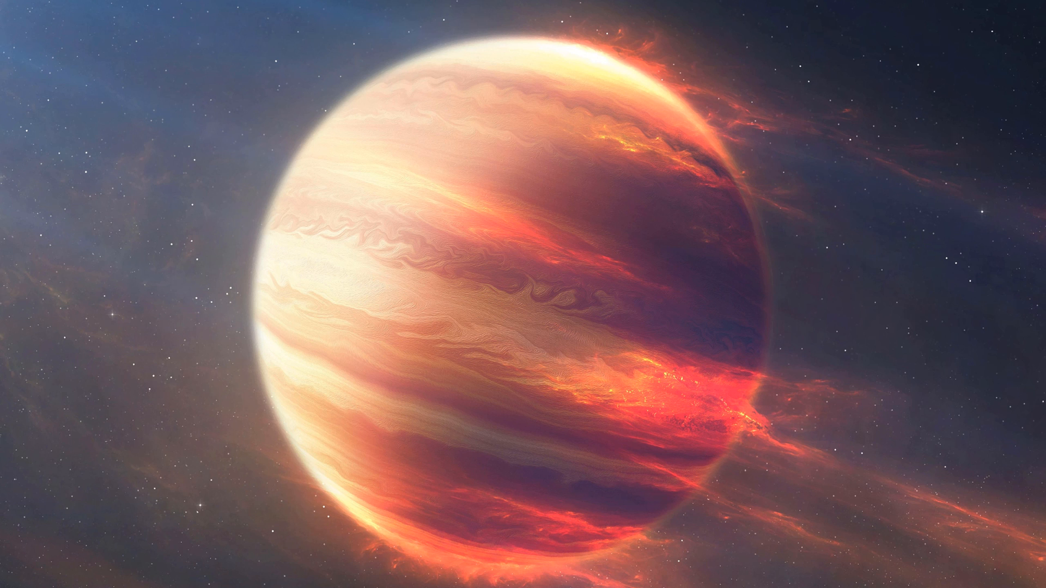
Move the Blender shortcut to a clear area of the desktop, then launch Blender in a maximized window.
{"action": "left_click_drag", "start_coordinate": [22, 250], "coordinate": [343, 280]}
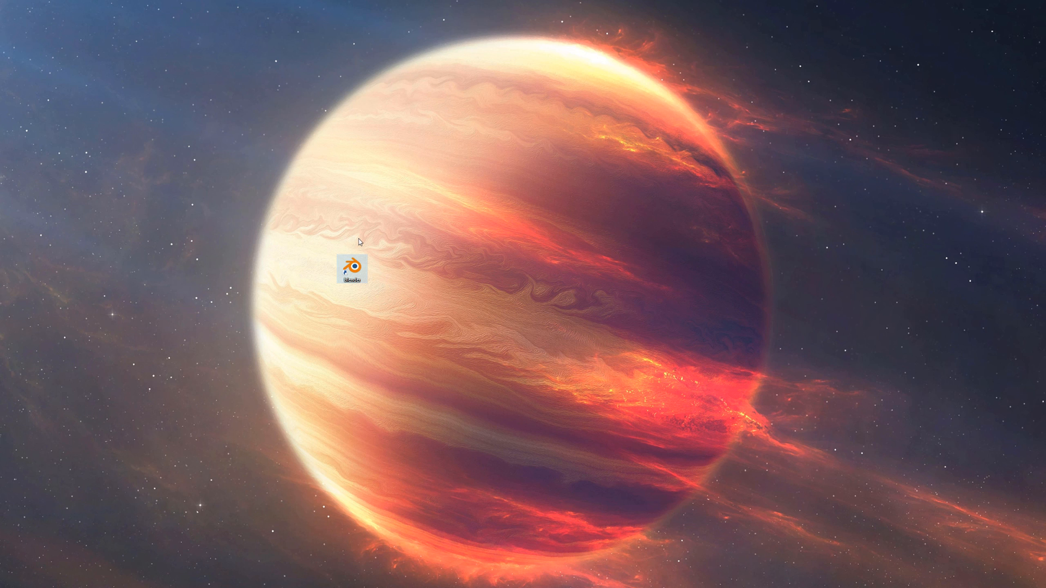
{"action": "double_click", "coordinate": [353, 266]}
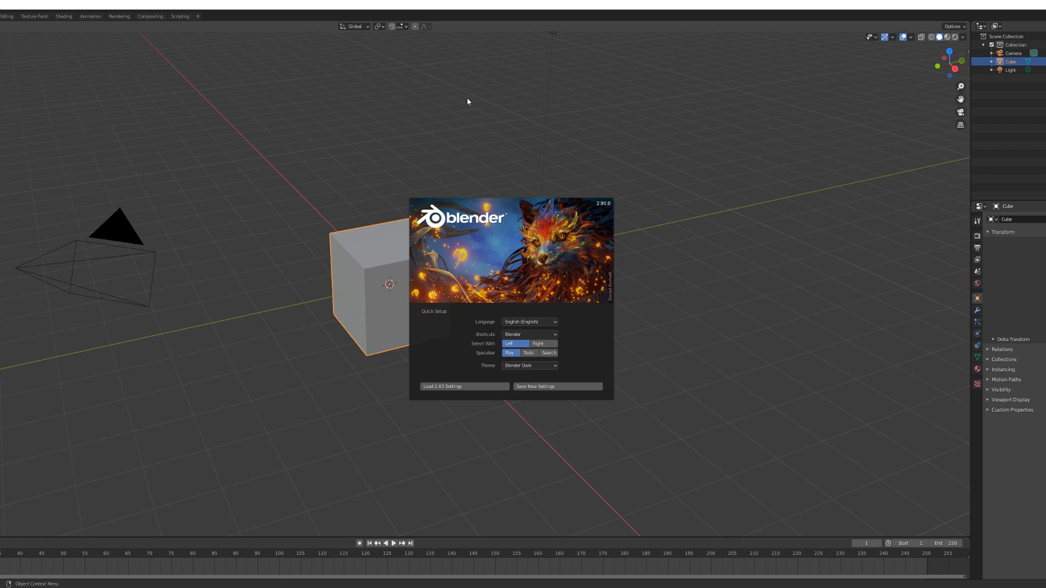
{"action": "double_click", "coordinate": [431, 5]}
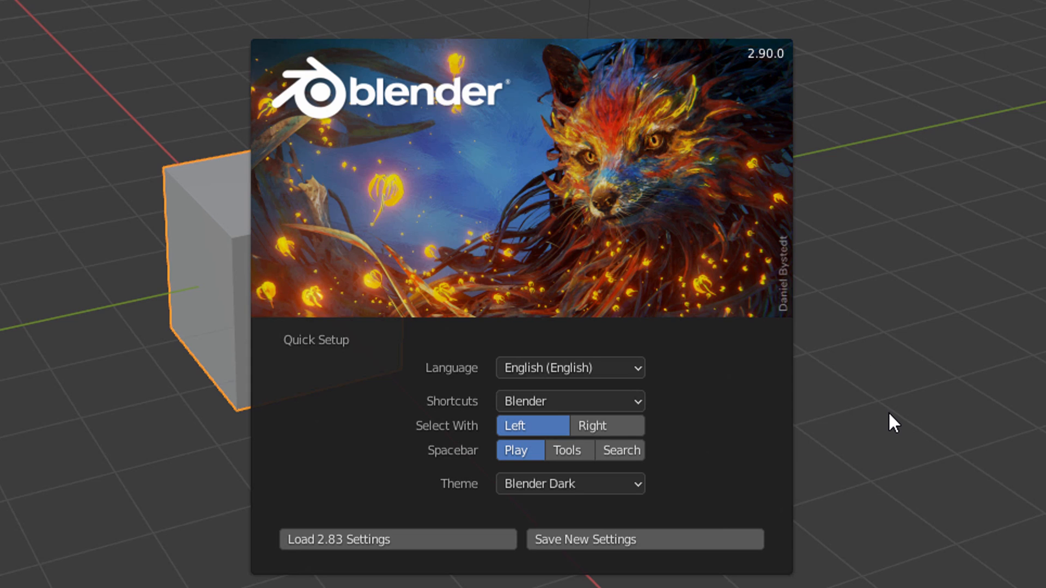
Set the Spacebar action to Search in Quick Setup and dismiss the splash screen.
{"action": "left_click", "coordinate": [621, 450]}
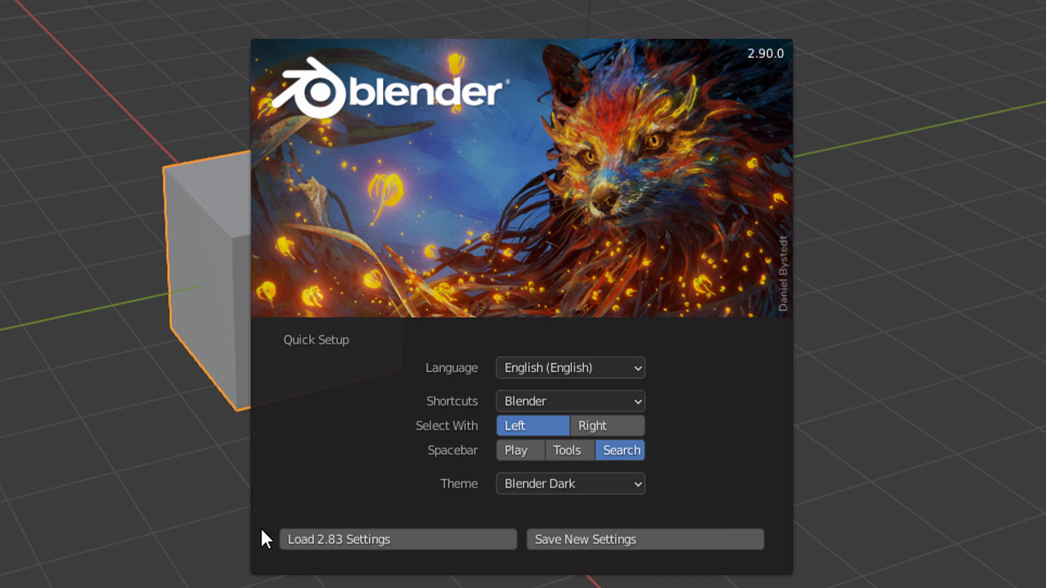
{"action": "left_click", "coordinate": [514, 449]}
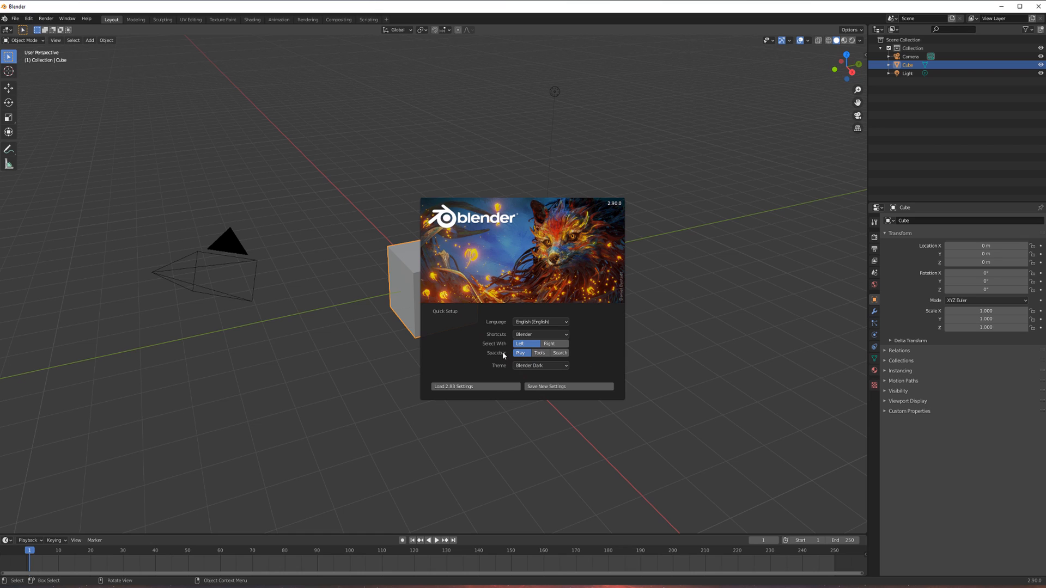
{"action": "left_click", "coordinate": [559, 354]}
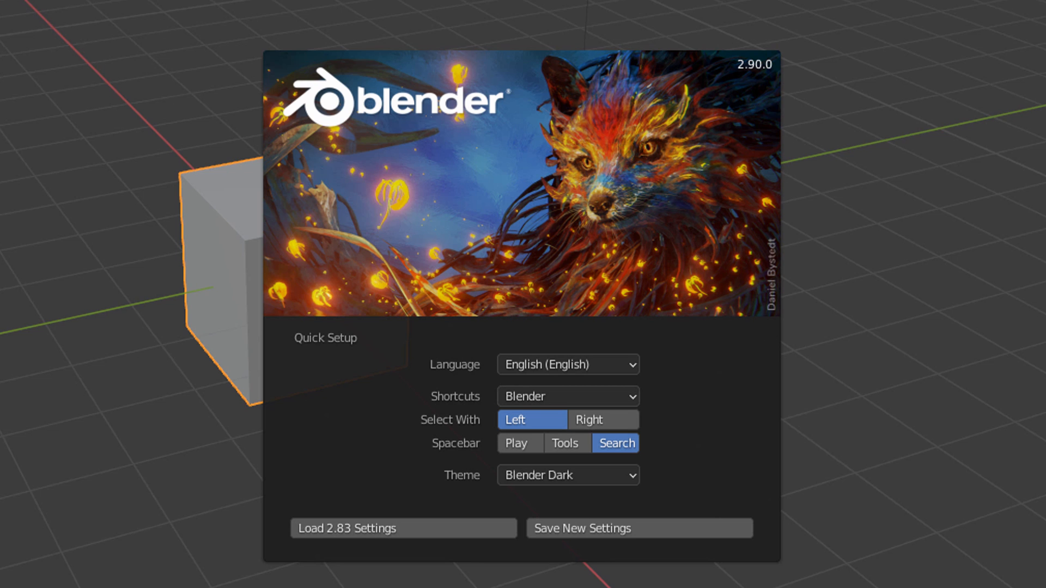
{"action": "key", "text": "Escape"}
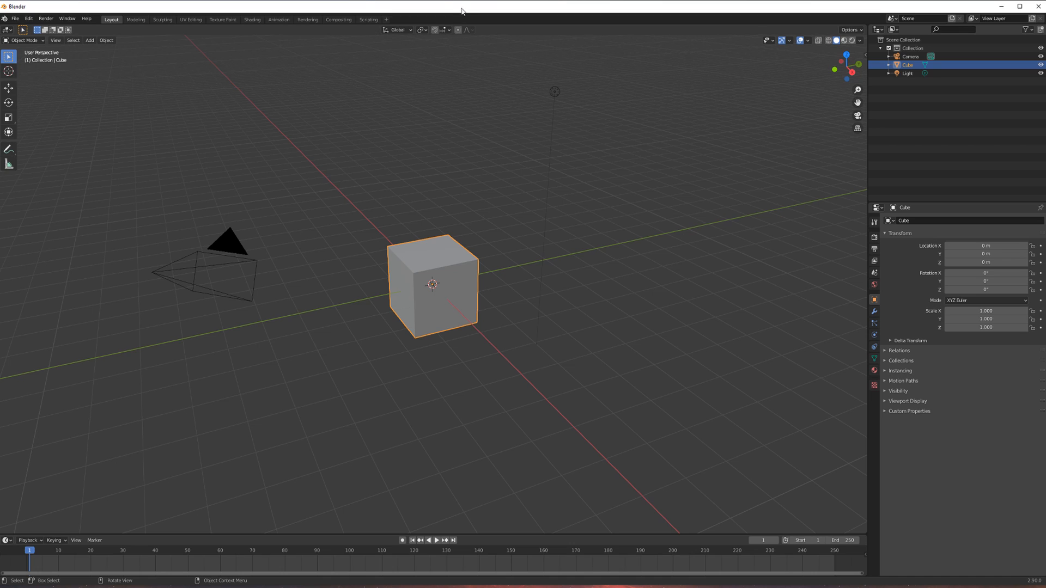
Set the interface Resolution Scale to 1.5 in the Blender Preferences.
{"action": "left_click", "coordinate": [16, 21]}
{"action": "mouse_move", "coordinate": [26, 19]}
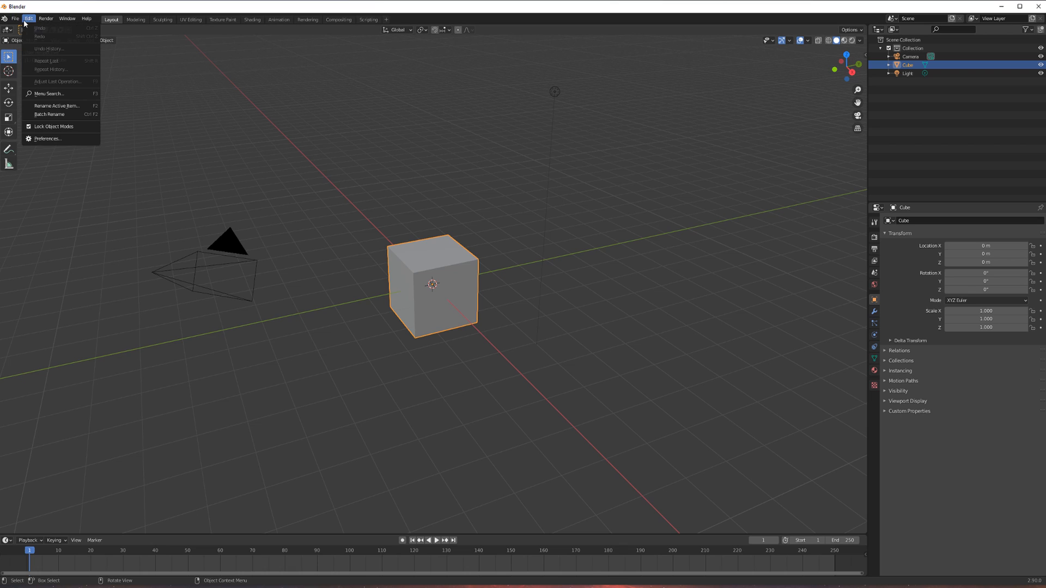
{"action": "left_click", "coordinate": [54, 140]}
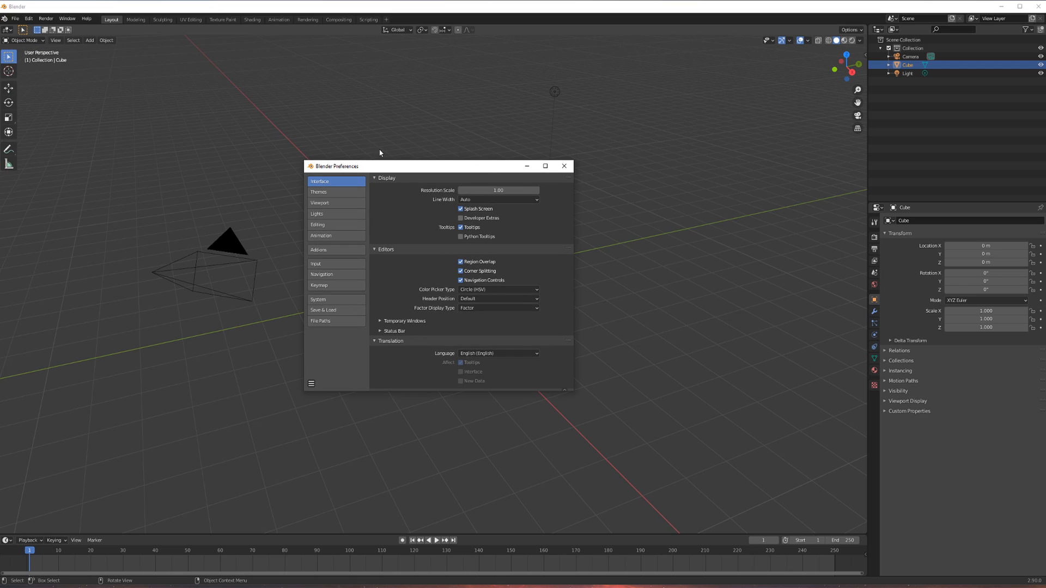
{"action": "left_click", "coordinate": [516, 190]}
{"action": "type", "text": "1.5"}
{"action": "key", "text": "Return"}
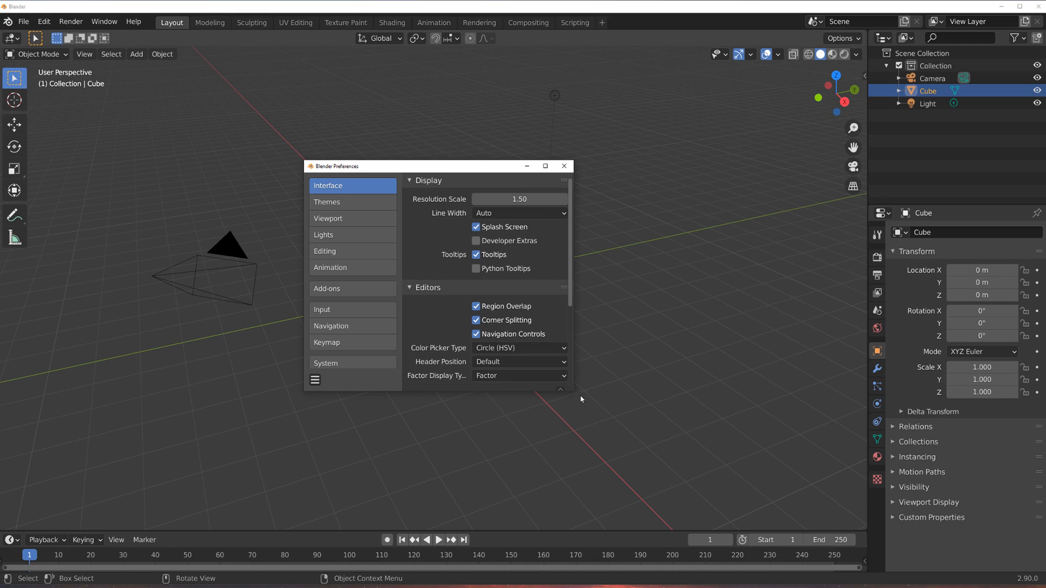
Turn off Auto-Save Preferences and save the preferences manually from an enlarged Preferences window.
{"action": "left_click", "coordinate": [315, 379]}
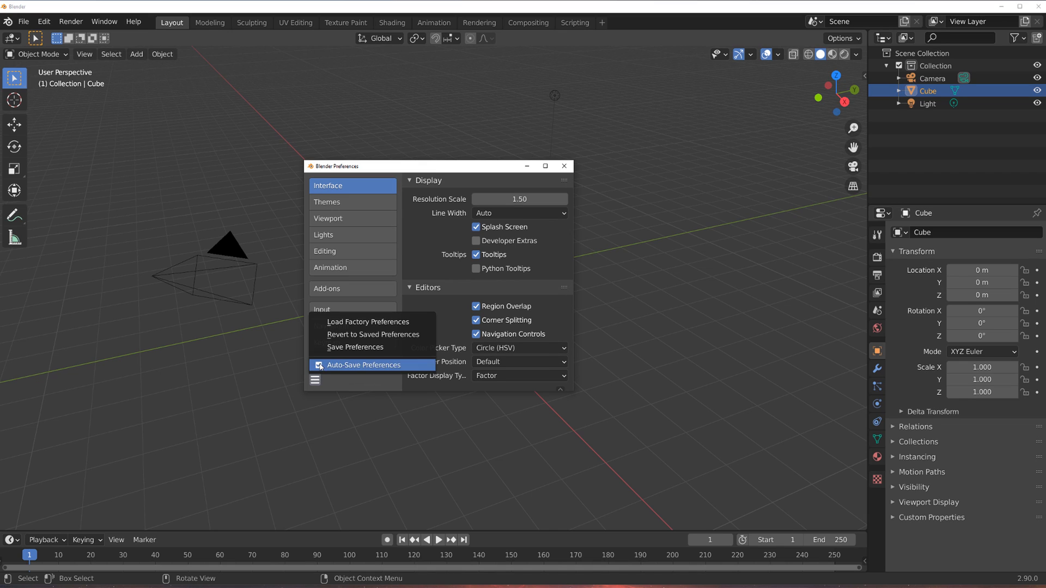
{"action": "left_click", "coordinate": [354, 365]}
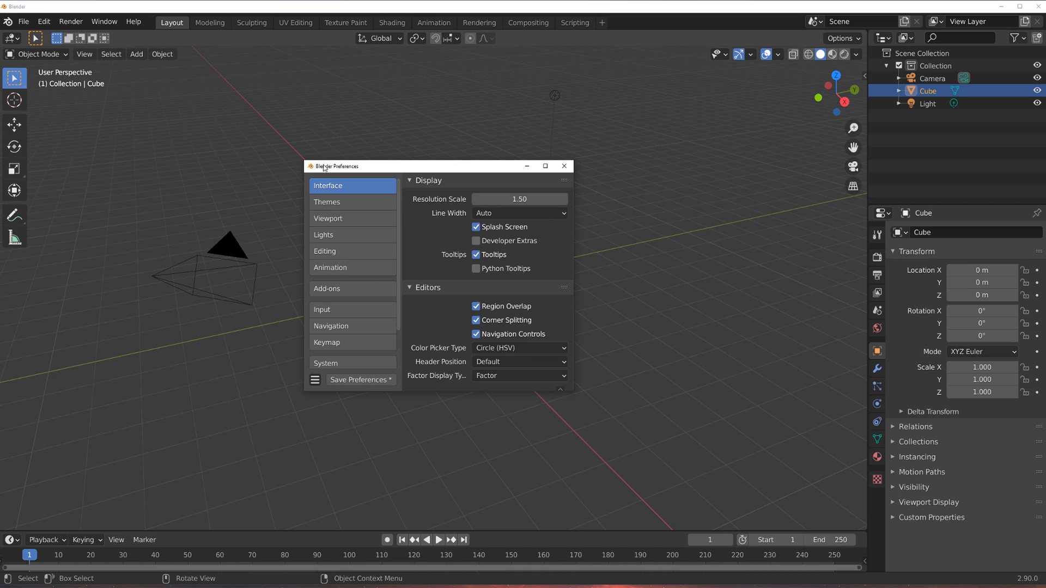
{"action": "left_click_drag", "start_coordinate": [304, 160], "coordinate": [259, 118]}
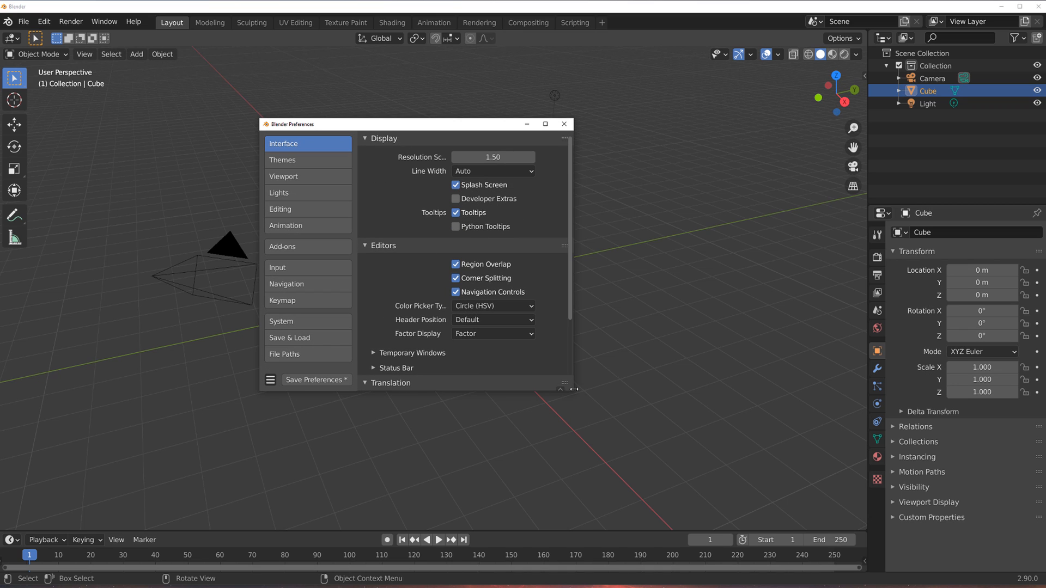
{"action": "left_click_drag", "start_coordinate": [573, 390], "coordinate": [730, 447]}
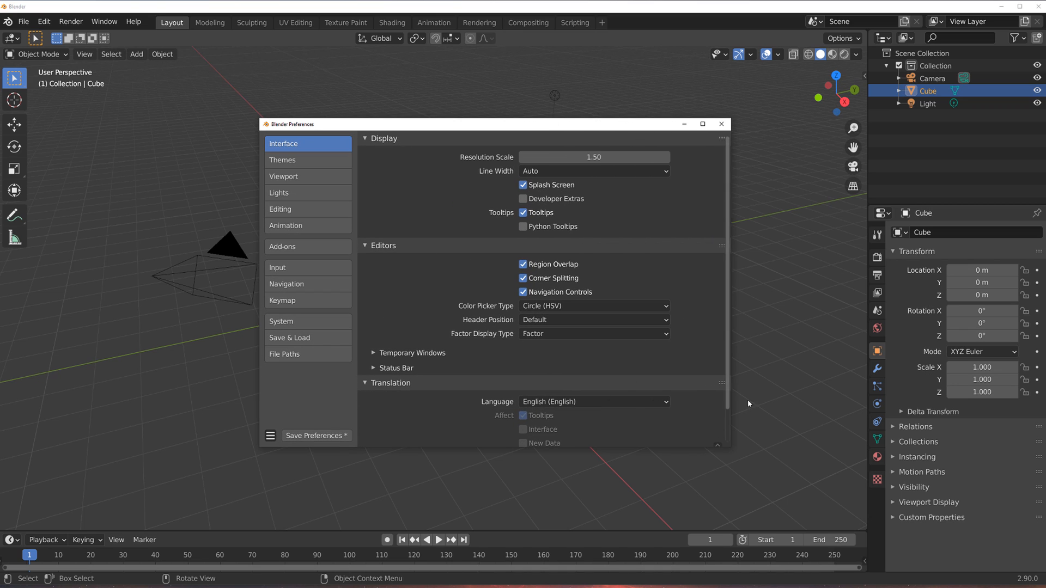
{"action": "left_click", "coordinate": [301, 436]}
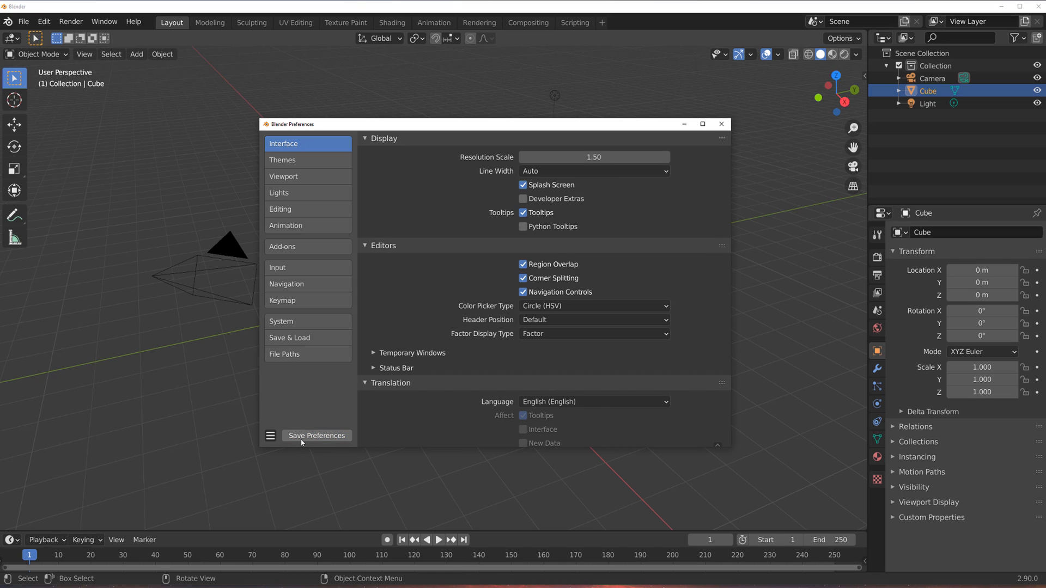
Turn Auto-Save Preferences on and back off.
{"action": "left_click", "coordinate": [271, 436]}
{"action": "left_click", "coordinate": [272, 421]}
{"action": "left_click", "coordinate": [271, 437]}
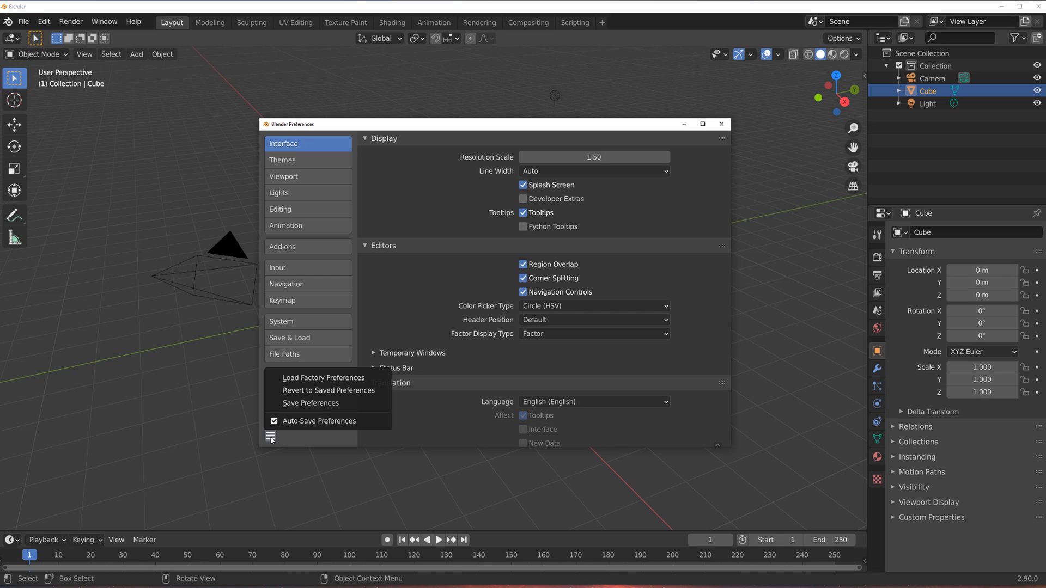
{"action": "left_click", "coordinate": [279, 422]}
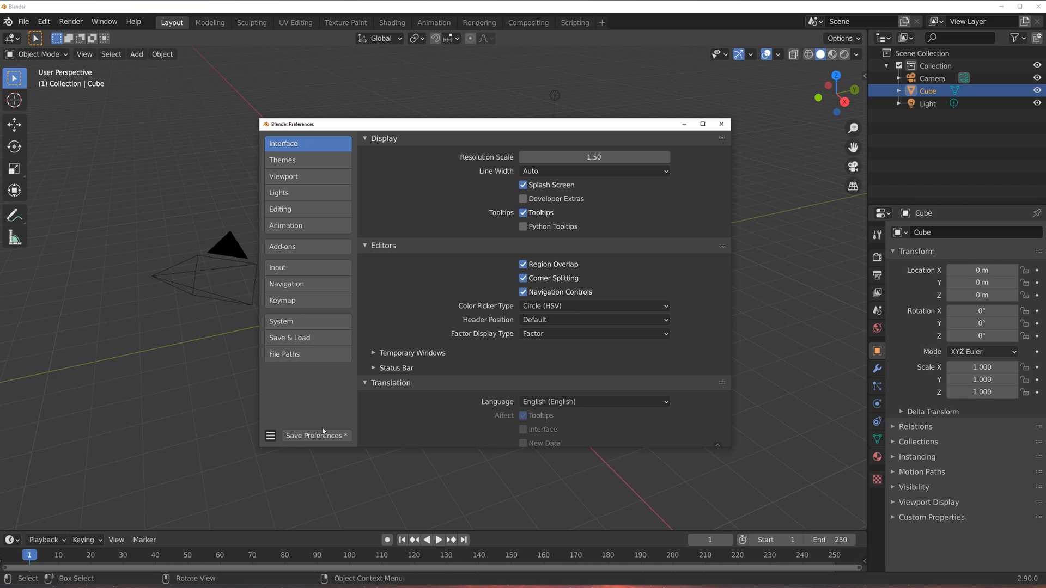
Save the current preferences and close the Preferences window.
{"action": "left_click", "coordinate": [322, 437]}
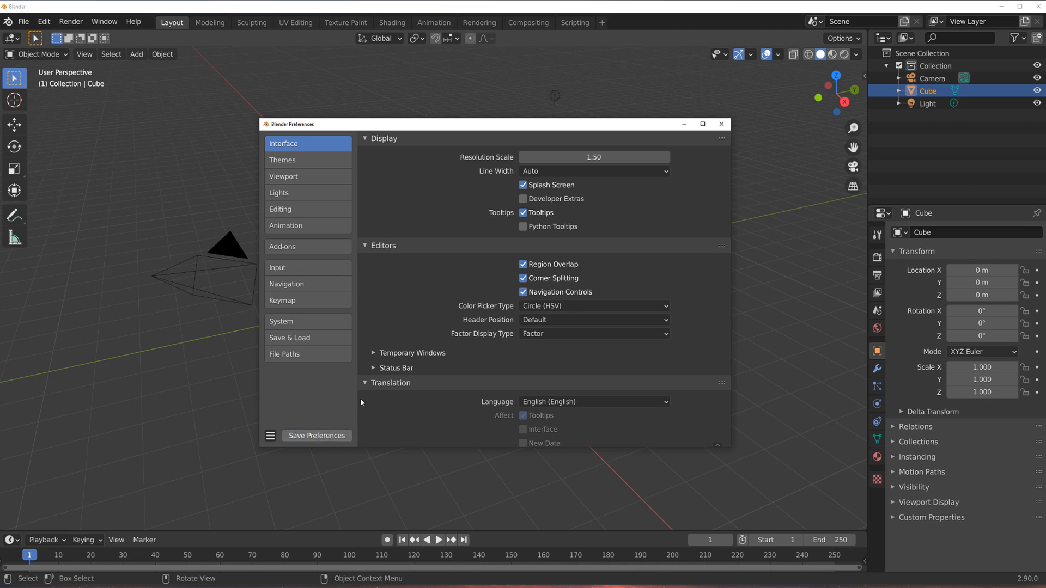
{"action": "left_click", "coordinate": [721, 124]}
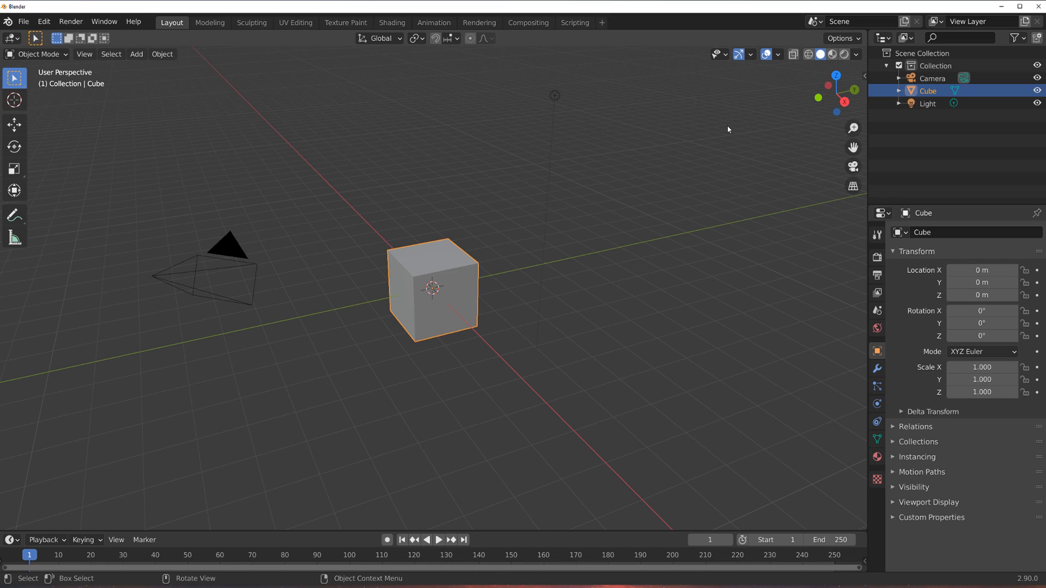
Hide and show the 3D viewport's toolbar several times.
{"action": "key", "text": "t"}
{"action": "key", "text": "t"}
{"action": "key", "text": "t"}
{"action": "key", "text": "t"}
{"action": "key", "text": "t"}
{"action": "key", "text": "t"}
{"action": "key", "text": "t"}
{"action": "key", "text": "t"}
Show the 3D viewport's sidebar to view the cube's transform values, and hide it again.
{"action": "key", "text": "n"}
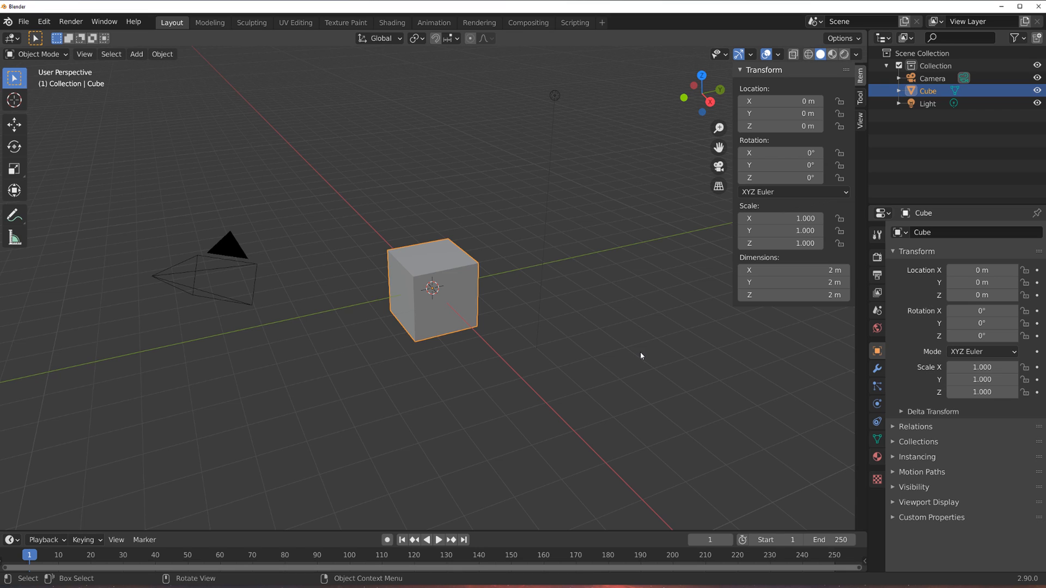
{"action": "left_click", "coordinate": [43, 21]}
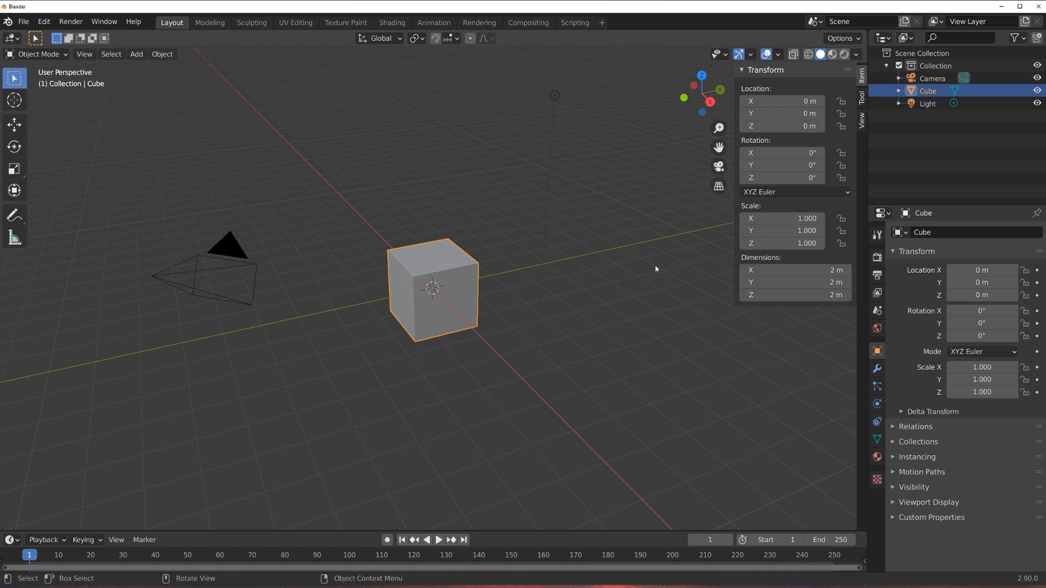
{"action": "key", "text": "n"}
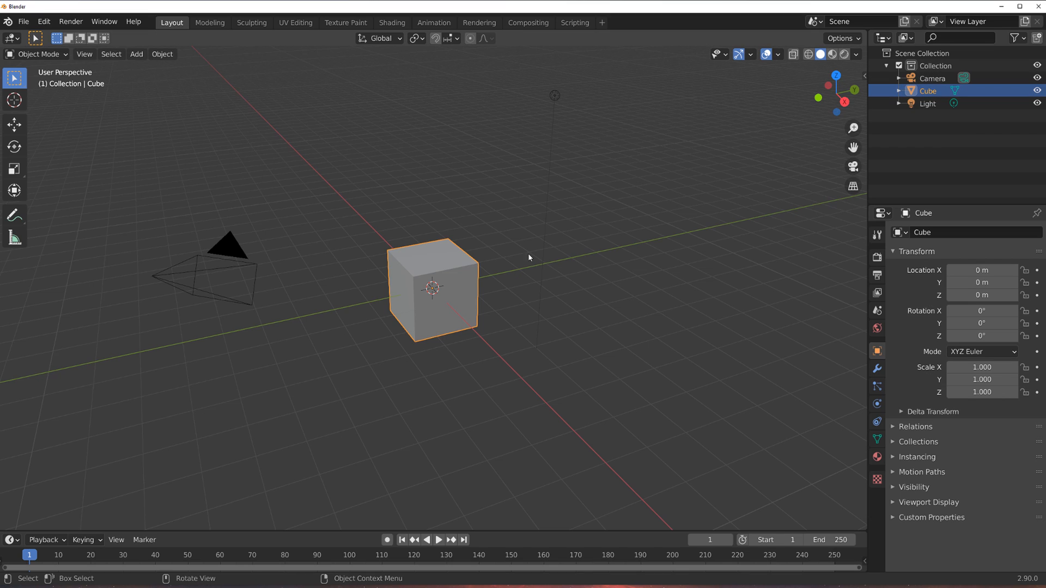
Toggle the default Collection's contents in the Outliner, leaving the list collapsed.
{"action": "left_click", "coordinate": [887, 66]}
{"action": "left_click", "coordinate": [886, 66]}
{"action": "left_click", "coordinate": [886, 66]}
{"action": "left_click", "coordinate": [886, 66]}
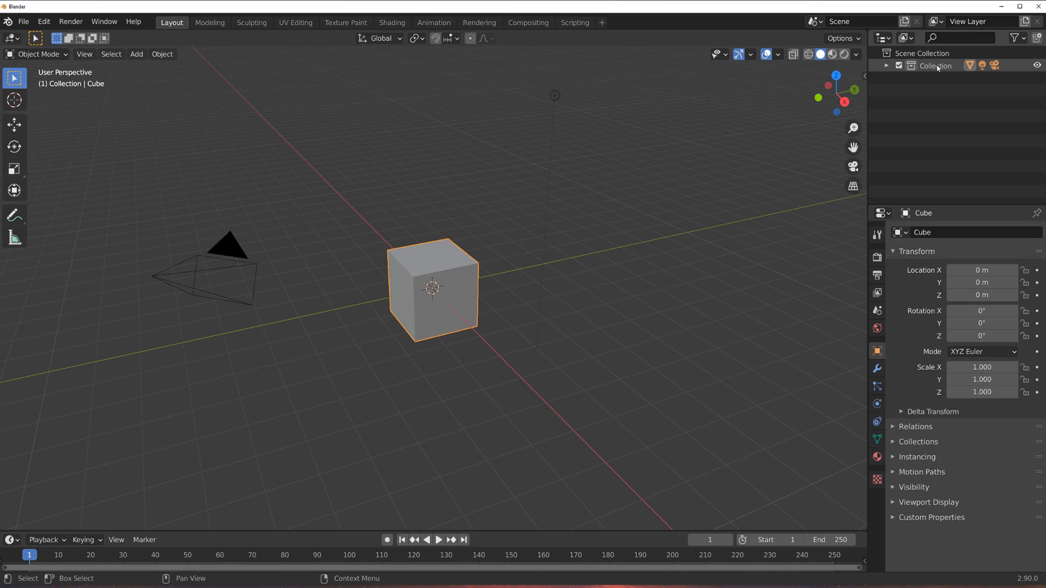
Expand the default Collection in the Outliner, select the camera, cube and light one after another, and collapse it again.
{"action": "left_click", "coordinate": [886, 66]}
{"action": "left_click", "coordinate": [926, 78]}
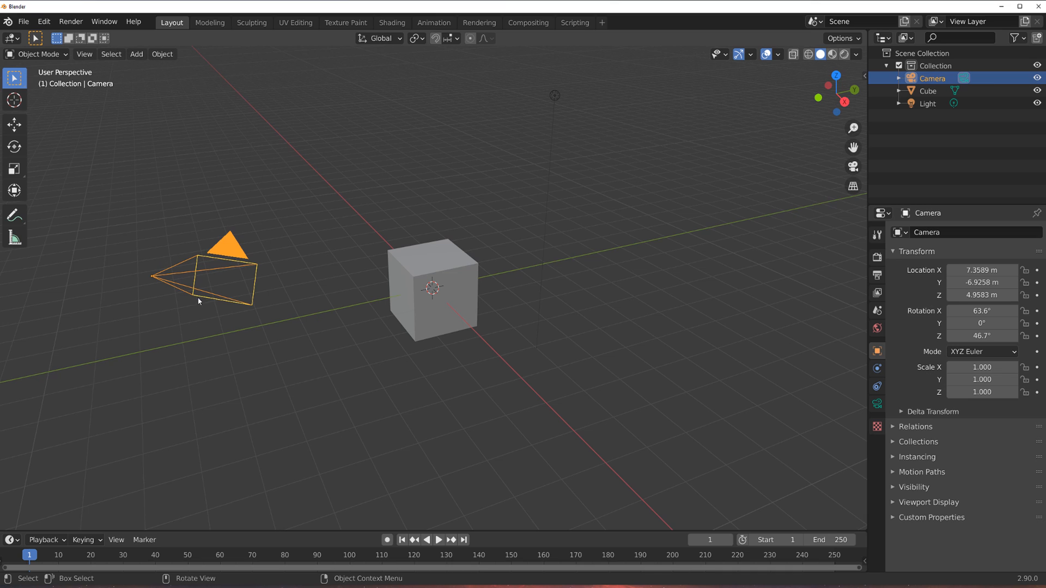
{"action": "left_click", "coordinate": [926, 91]}
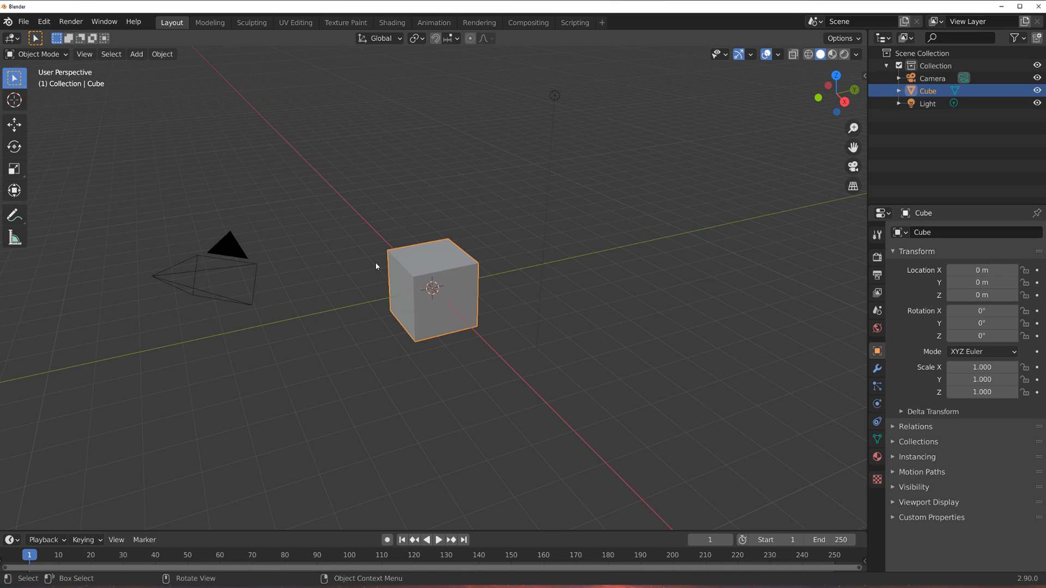
{"action": "left_click", "coordinate": [923, 103]}
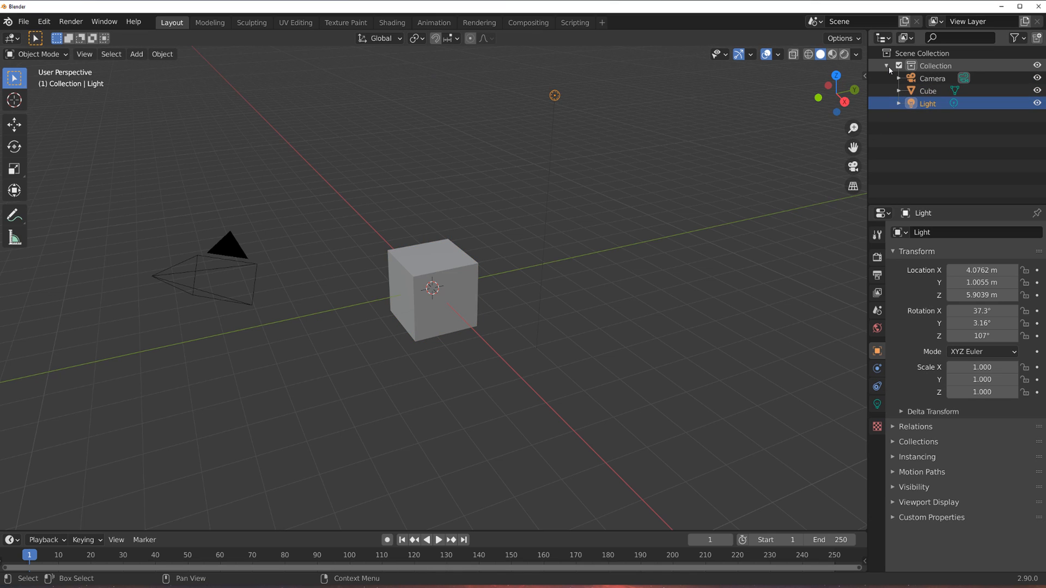
{"action": "left_click", "coordinate": [887, 65]}
Rename the default Collection in the Outliner to Scene.
{"action": "double_click", "coordinate": [934, 66]}
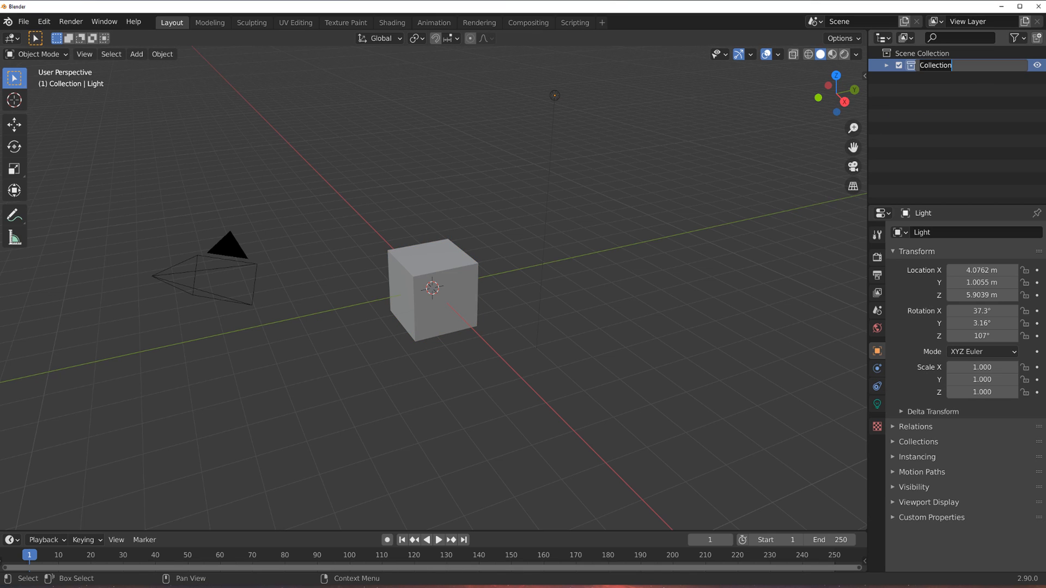
{"action": "type", "text": "Scene"}
{"action": "key", "text": "Return"}
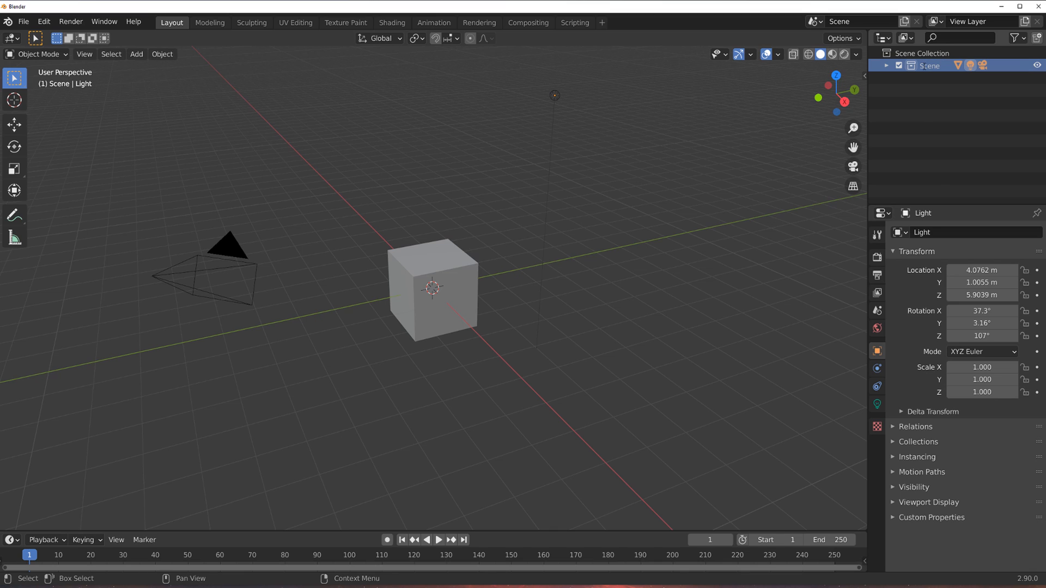
Move the cube into a new collection named Objects.
{"action": "right_click", "coordinate": [930, 104]}
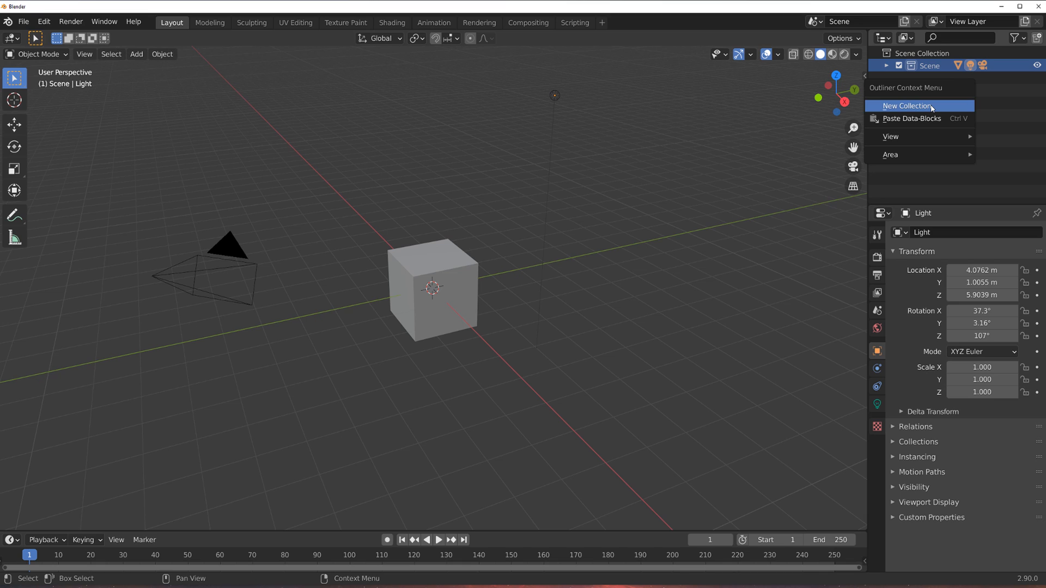
{"action": "left_click", "coordinate": [456, 259]}
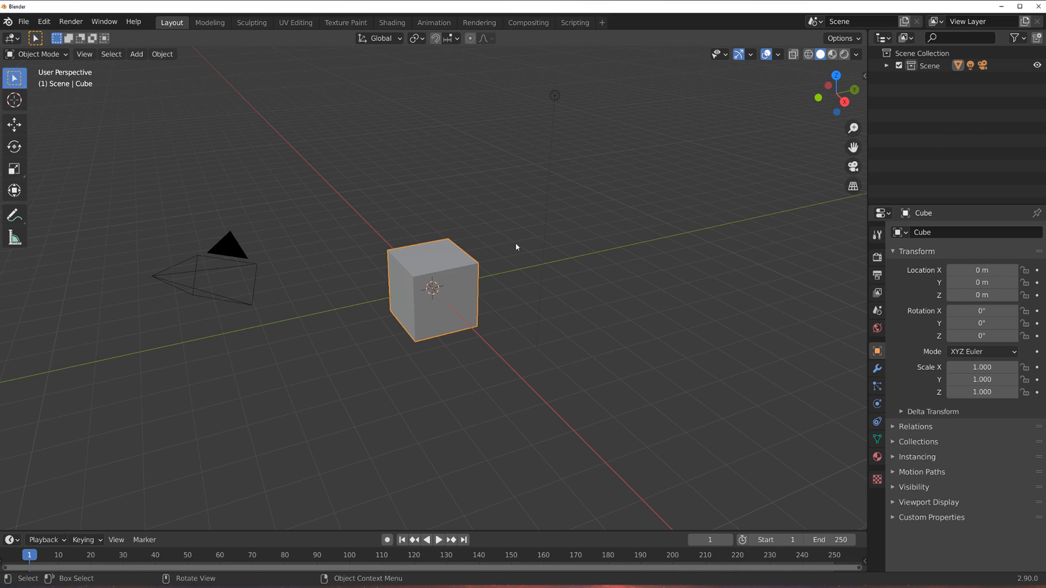
{"action": "key", "text": "m"}
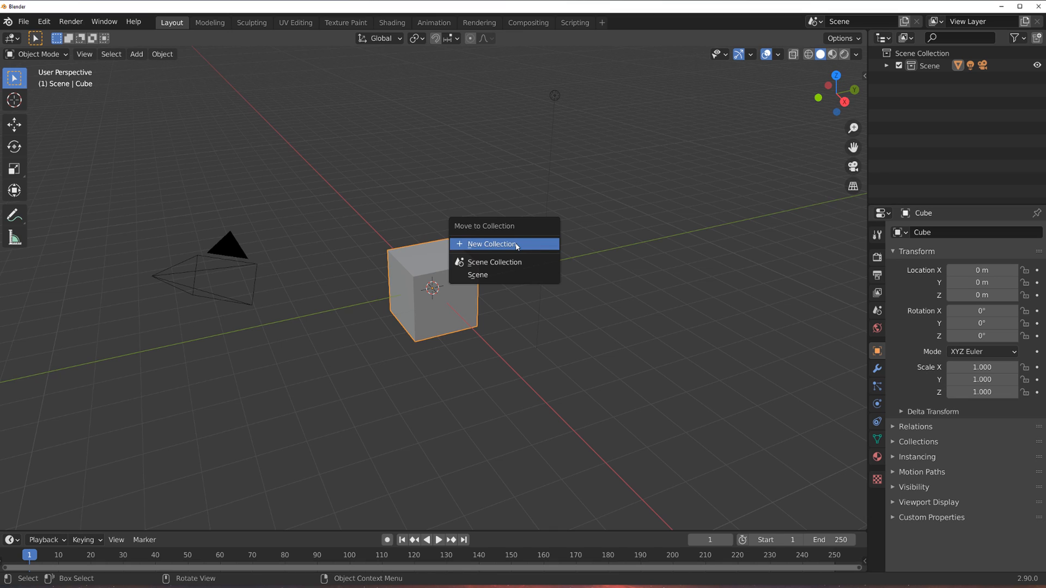
{"action": "left_click", "coordinate": [517, 246]}
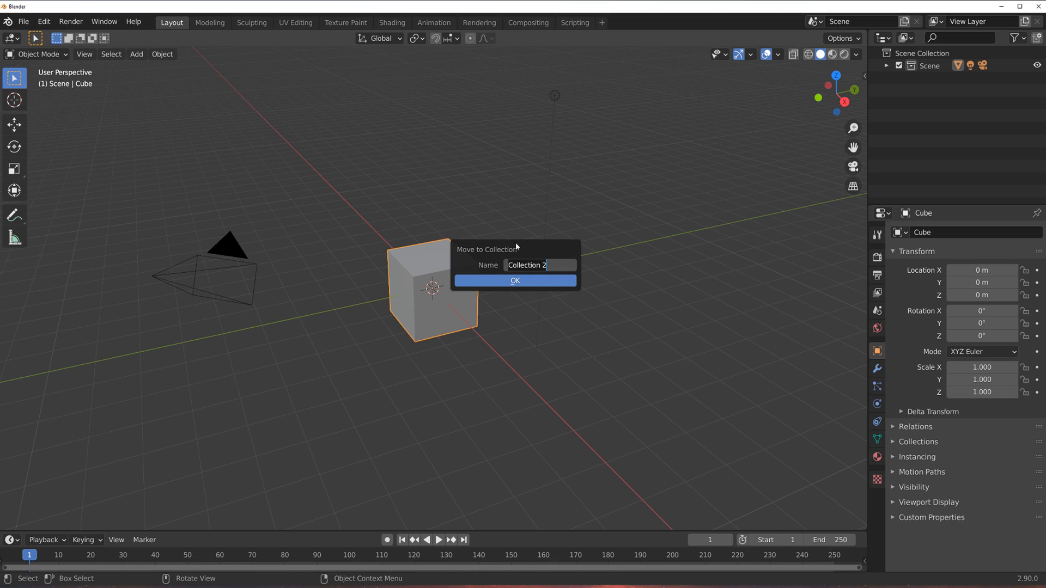
{"action": "key", "text": "ctrl+a"}
{"action": "type", "text": "Ob"}
{"action": "key", "text": "Return"}
{"action": "left_click", "coordinate": [540, 282]}
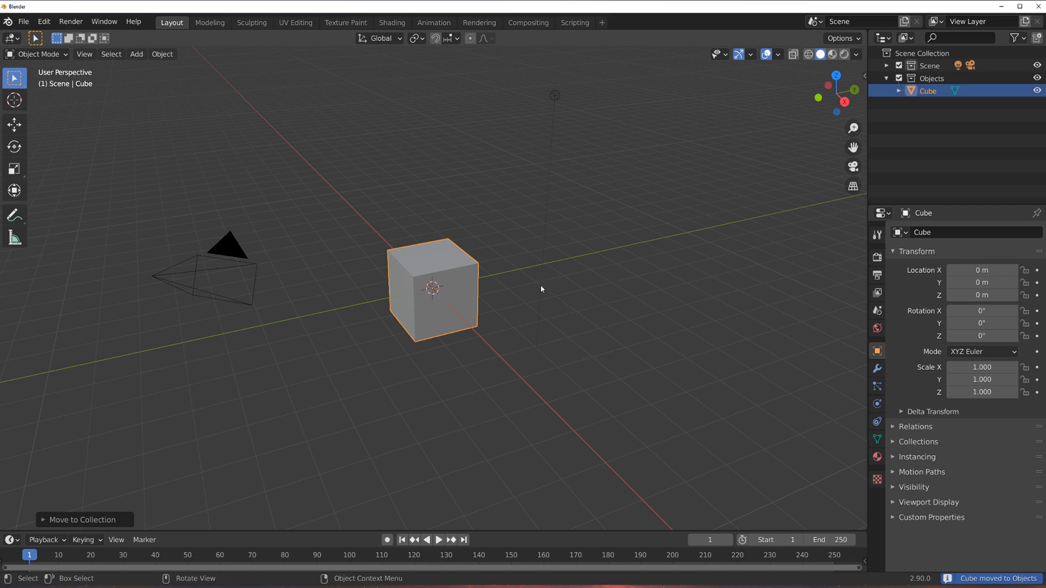
Check the contents of the Scene collection in the Outliner, leaving both Scene and Objects collapsed.
{"action": "left_click", "coordinate": [887, 66]}
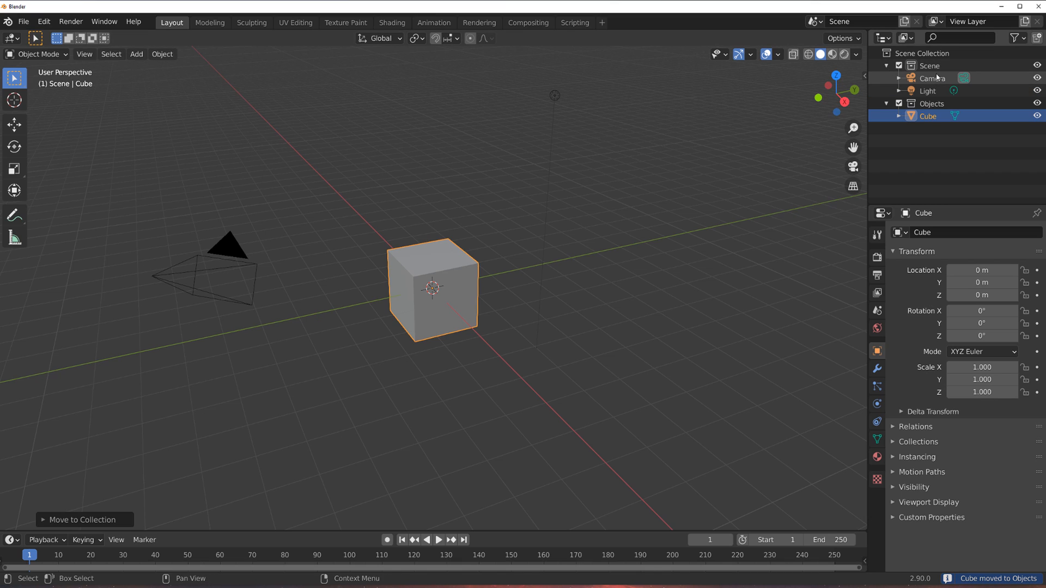
{"action": "left_click", "coordinate": [887, 66]}
{"action": "left_click", "coordinate": [885, 79]}
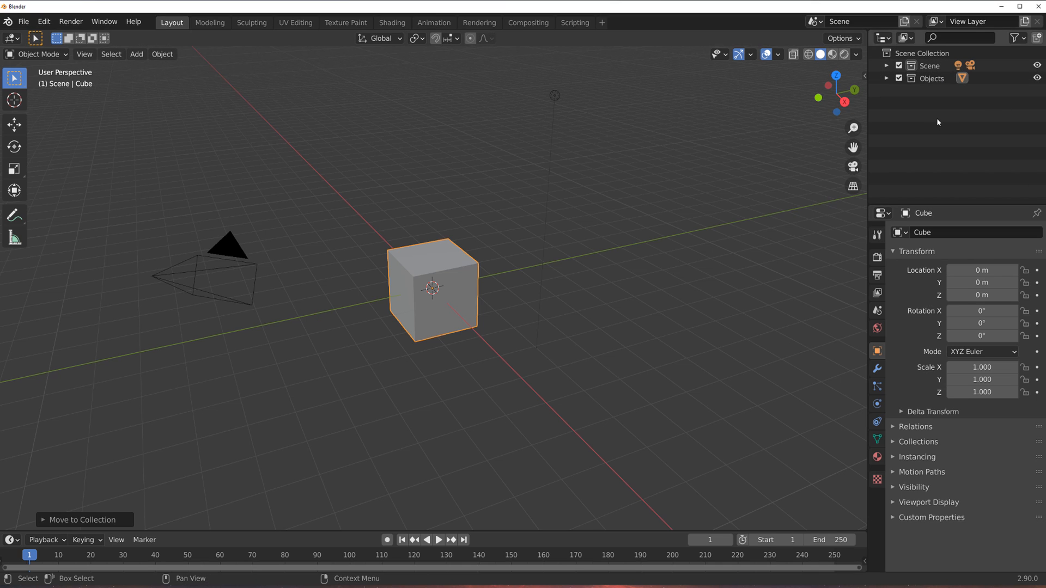
Toggle the Scene collection's visibility in the Outliner a few times, leaving it shown.
{"action": "left_click", "coordinate": [1037, 66]}
{"action": "left_click", "coordinate": [1038, 67]}
{"action": "left_click", "coordinate": [1038, 66]}
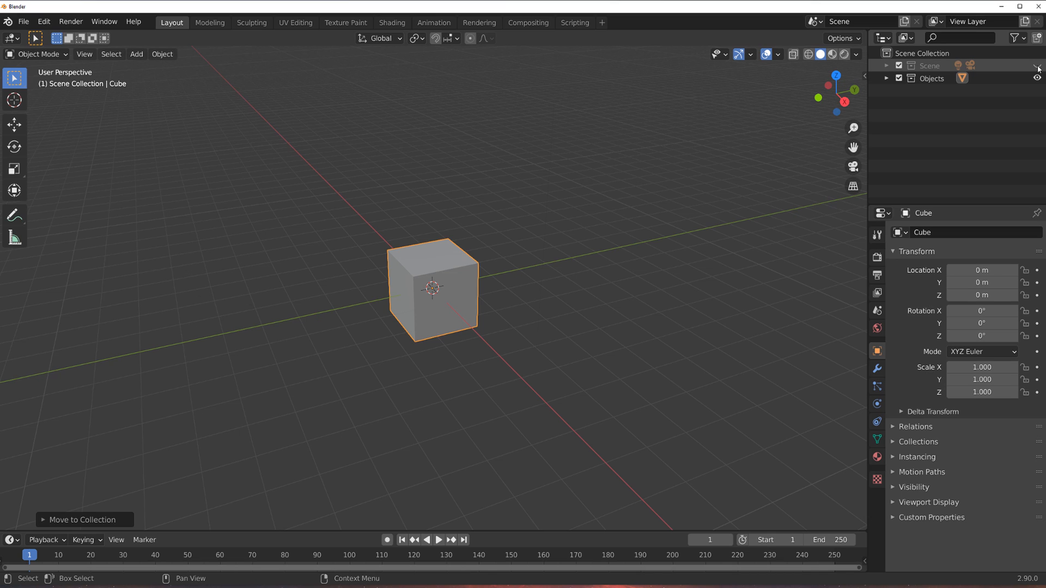
{"action": "left_click", "coordinate": [1037, 67]}
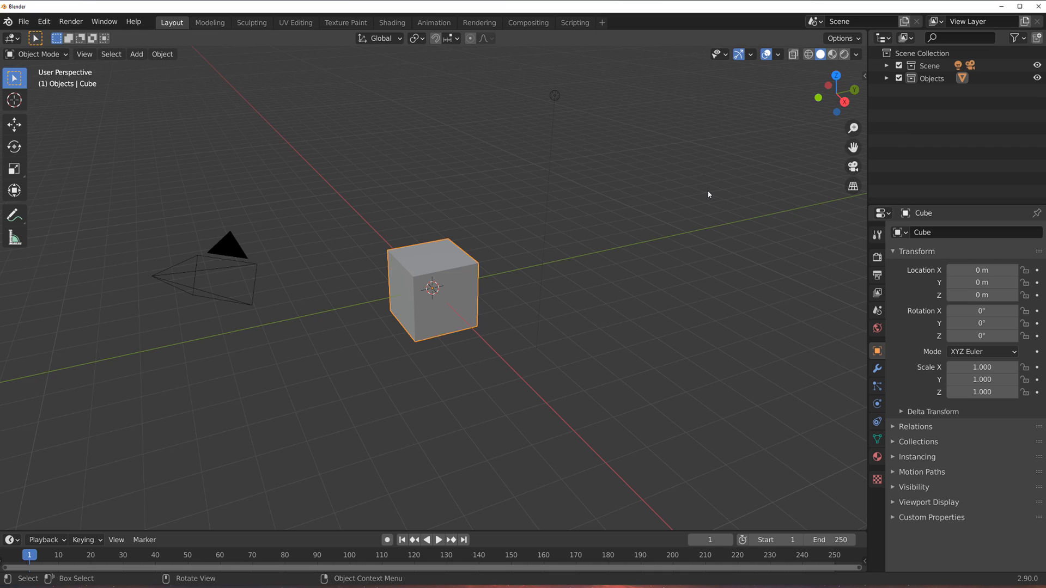
Isolate the Scene and Objects collections alternately in the viewport, then show both collections together.
{"action": "key", "text": "1"}
{"action": "key", "text": "2"}
{"action": "key", "text": "1"}
{"action": "key", "text": "2"}
{"action": "key", "text": "1"}
{"action": "key", "text": "2"}
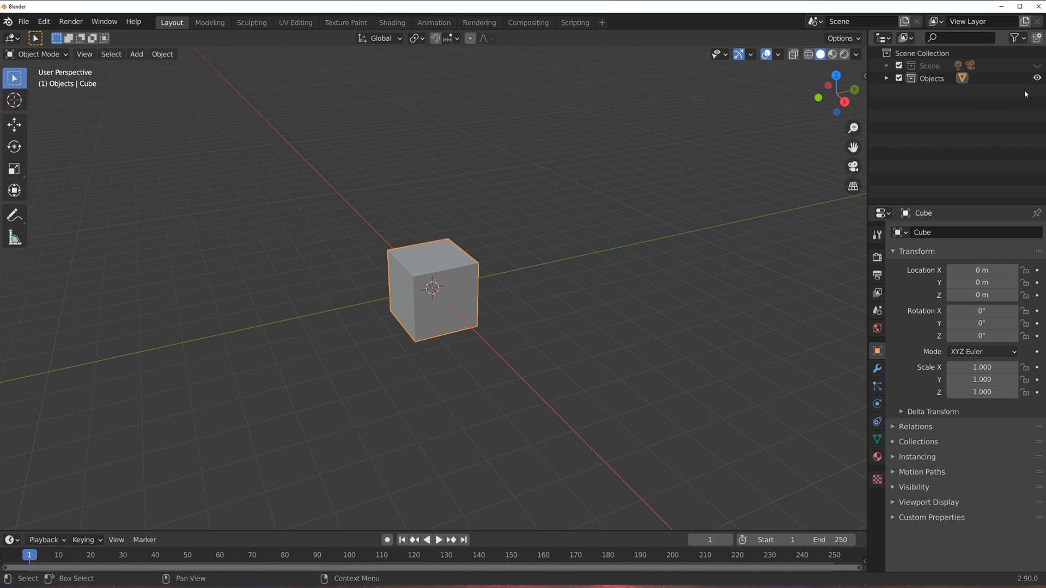
{"action": "key", "text": "shift+1"}
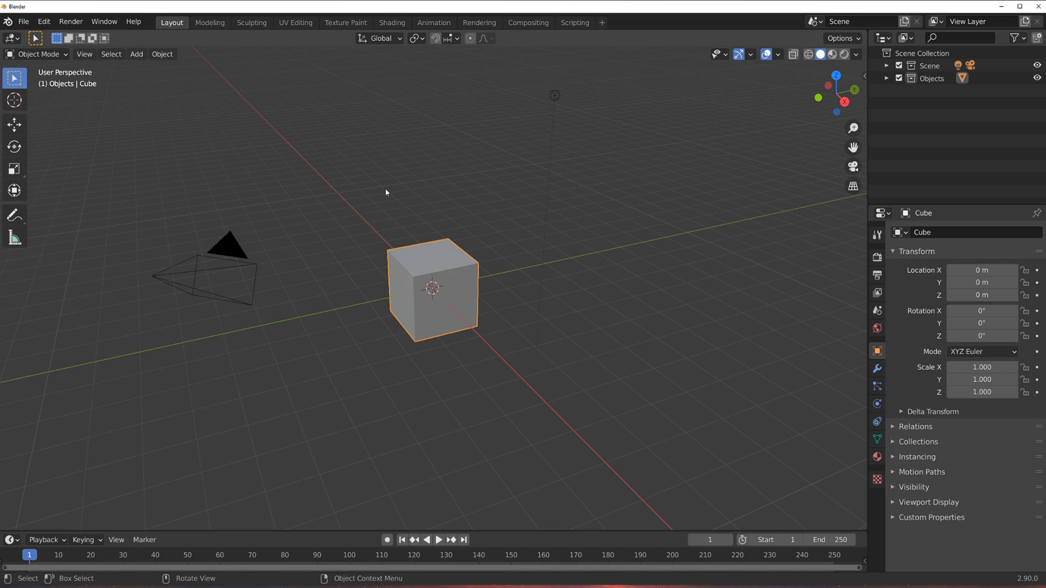
Open the Add-ons section of the Preferences and look through the available add-ons.
{"action": "left_click", "coordinate": [48, 25]}
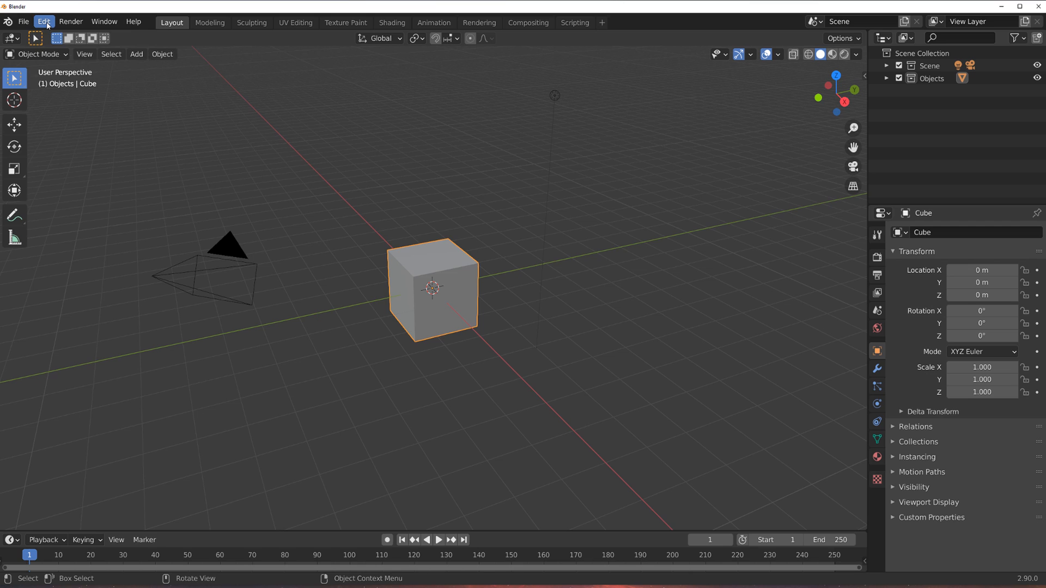
{"action": "left_click", "coordinate": [47, 25]}
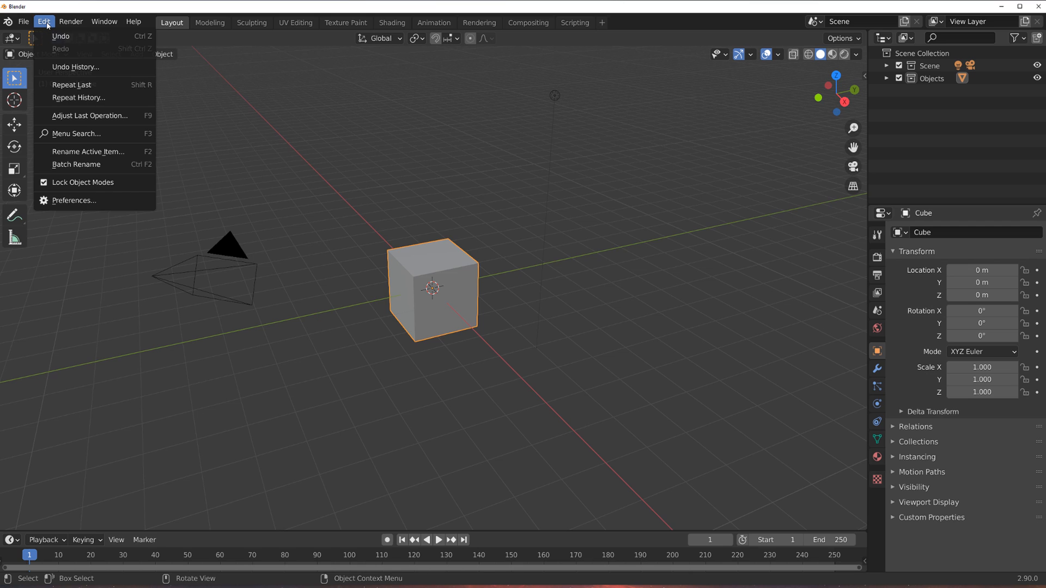
{"action": "left_click", "coordinate": [115, 200]}
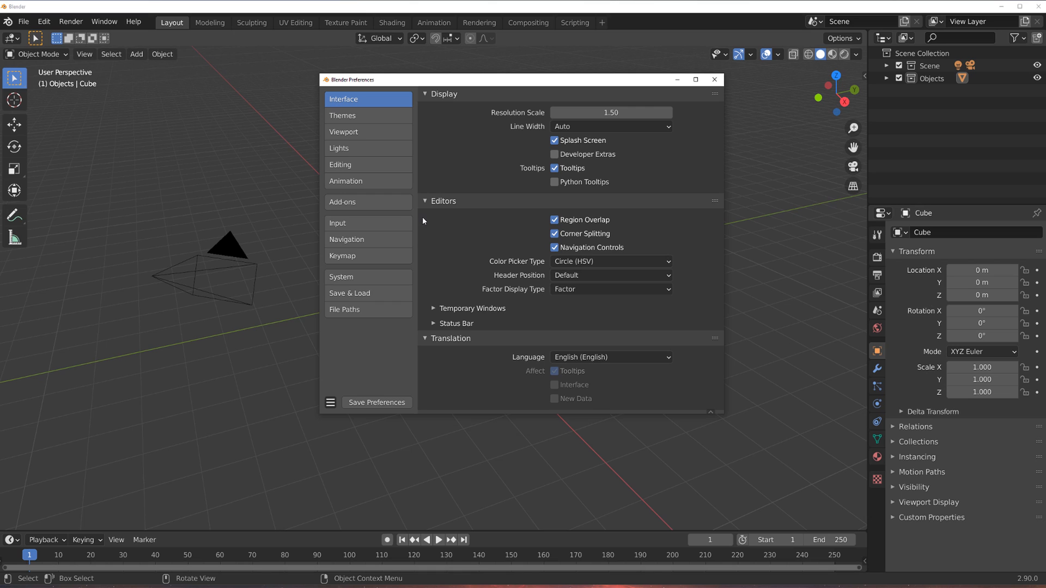
{"action": "left_click", "coordinate": [365, 202]}
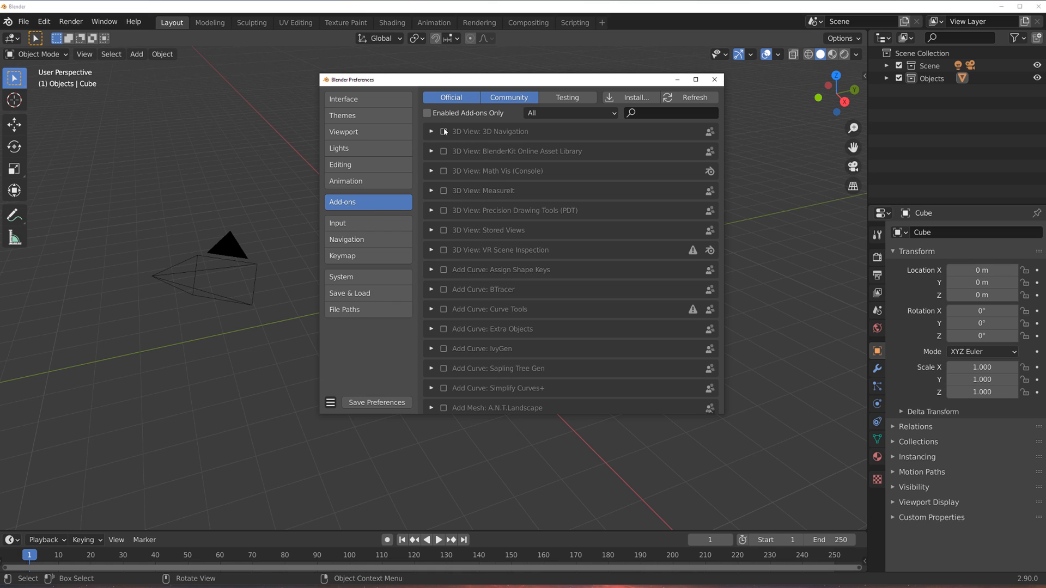
{"action": "scroll", "coordinate": [459, 299], "scroll_direction": "down", "scroll_amount": 7}
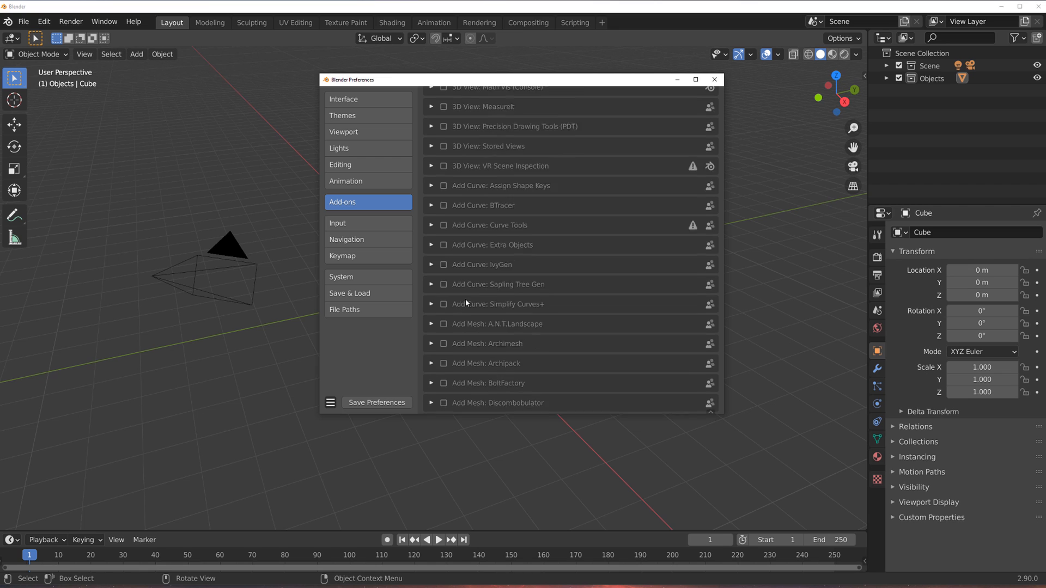
{"action": "scroll", "coordinate": [492, 263], "scroll_direction": "up", "scroll_amount": 8}
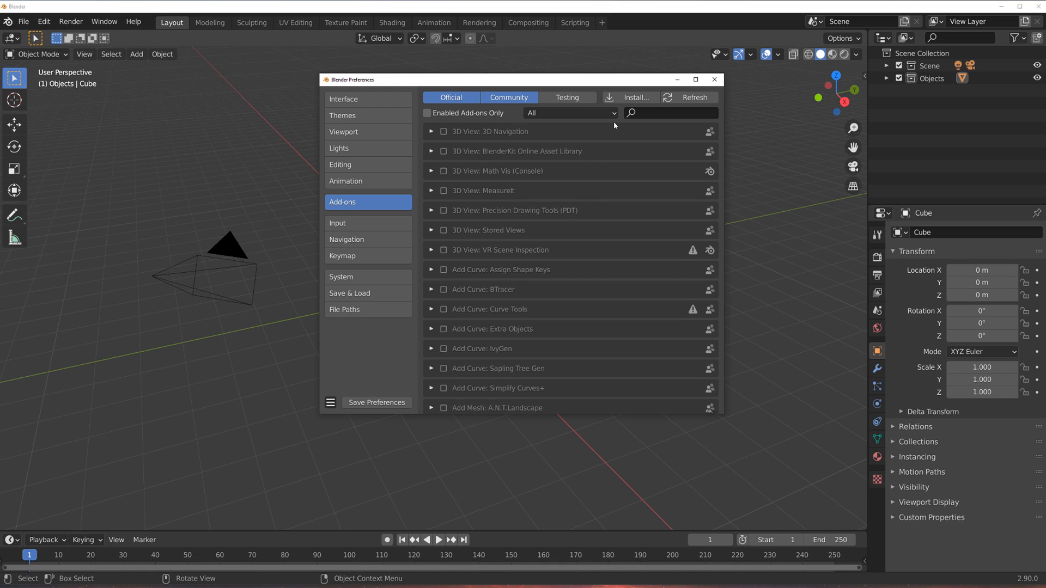
Install the add-on screencast_keys.zip from the Blender addons folder in Dropbox.
{"action": "left_click", "coordinate": [628, 98]}
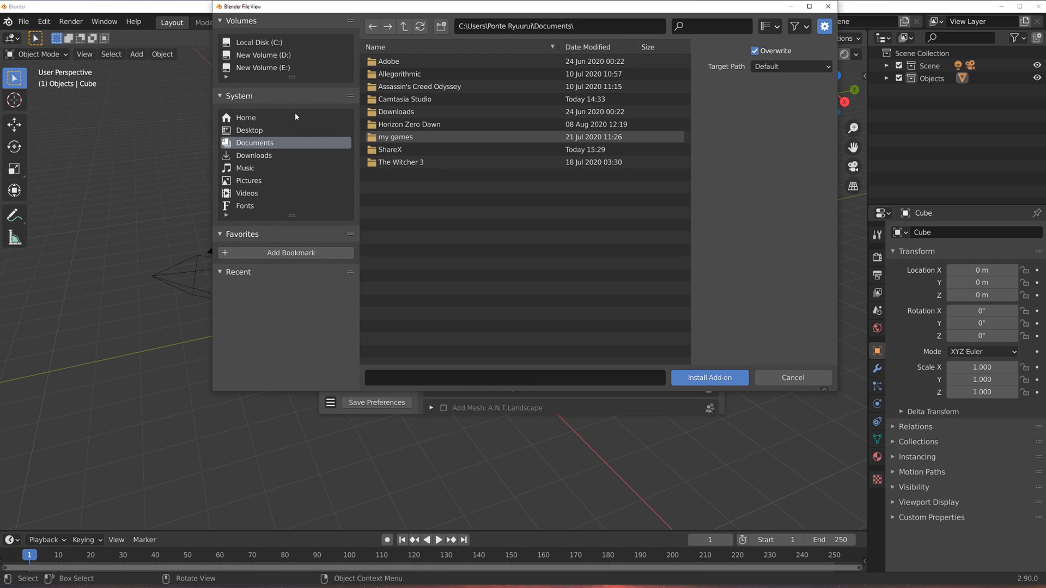
{"action": "left_click", "coordinate": [277, 129]}
{"action": "left_click", "coordinate": [426, 64]}
{"action": "double_click", "coordinate": [424, 77]}
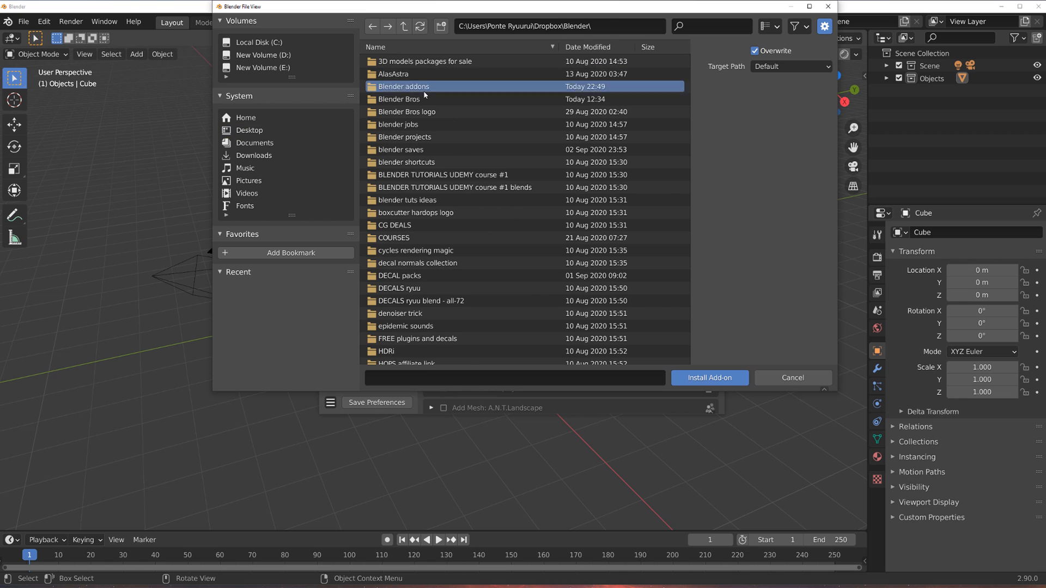
{"action": "double_click", "coordinate": [424, 90]}
{"action": "scroll", "coordinate": [447, 215], "scroll_direction": "down", "scroll_amount": 6}
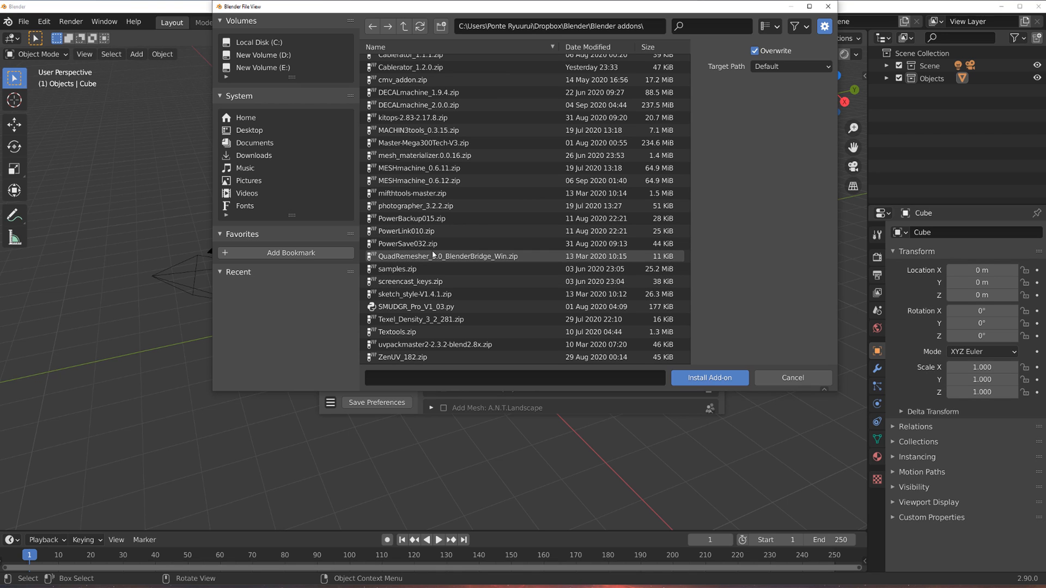
{"action": "left_click", "coordinate": [424, 281]}
{"action": "left_click", "coordinate": [726, 380]}
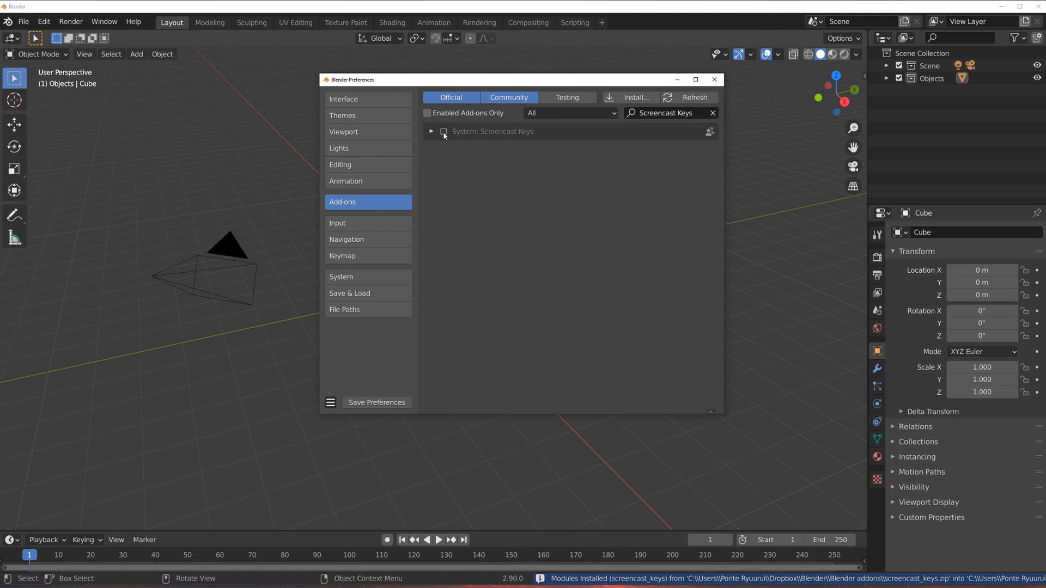
Enable the System: Screencast Keys add-on, and save and close the Preferences.
{"action": "left_click", "coordinate": [443, 132]}
{"action": "left_click", "coordinate": [384, 403]}
{"action": "left_click", "coordinate": [715, 80]}
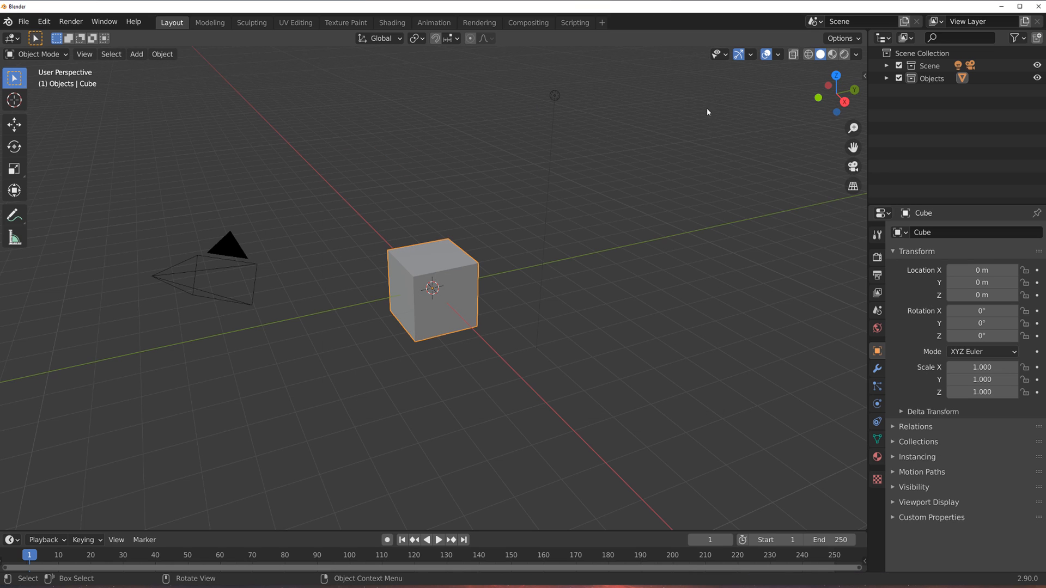
Turn on Screencast Keys in the viewport's sidebar and adjust its font and mouse sizes, leaving the sidebar hidden.
{"action": "key", "text": "n"}
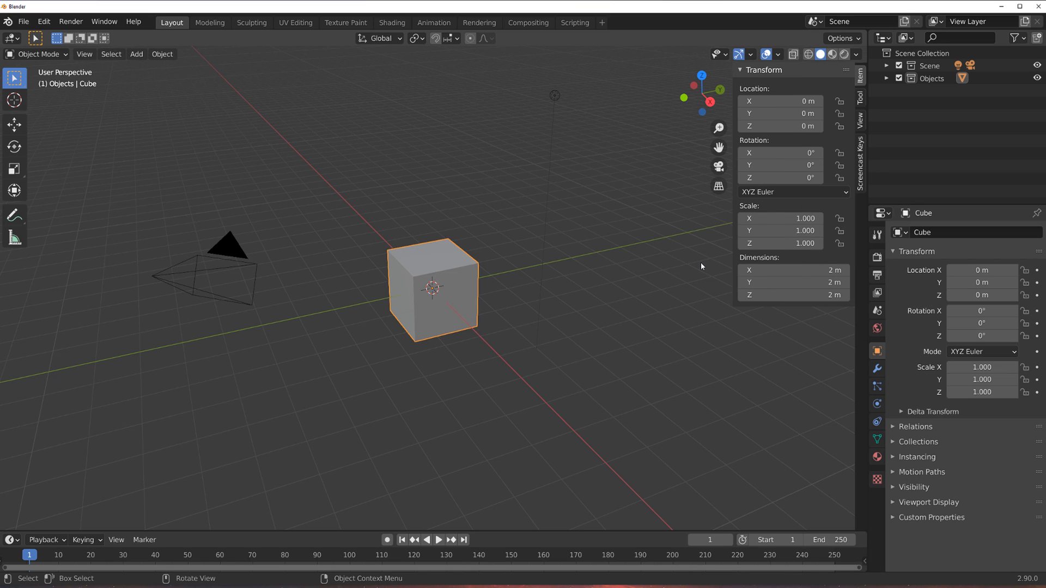
{"action": "left_click", "coordinate": [859, 170]}
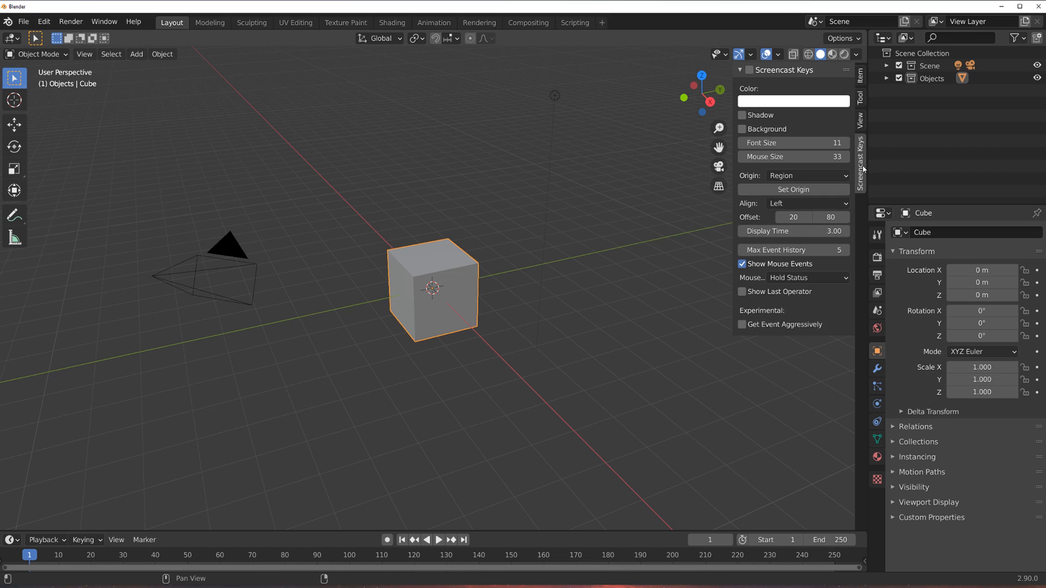
{"action": "left_click", "coordinate": [750, 71]}
{"action": "left_click_drag", "start_coordinate": [789, 142], "coordinate": [806, 156]}
{"action": "key", "text": "n"}
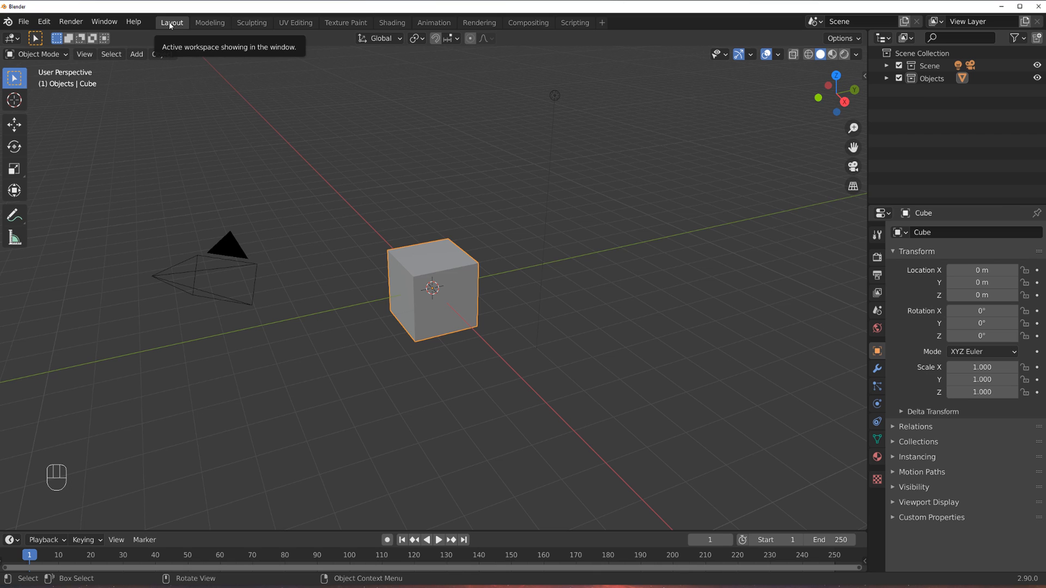
Look through the workspaces from Modeling to Scripting, and return to the Layout workspace.
{"action": "left_click", "coordinate": [201, 24]}
{"action": "left_click", "coordinate": [250, 24]}
{"action": "left_click", "coordinate": [296, 23]}
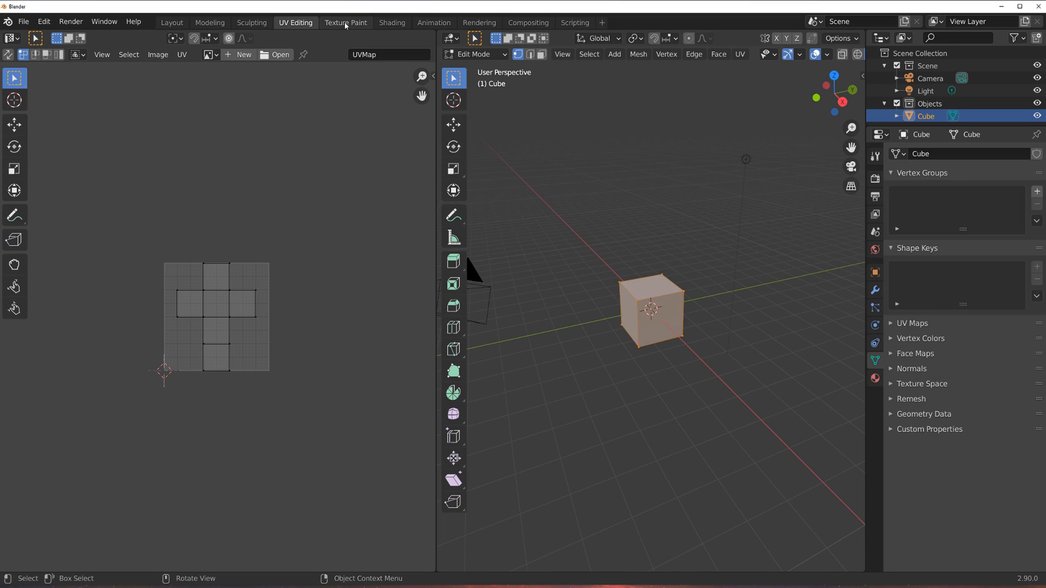
{"action": "left_click", "coordinate": [345, 23]}
{"action": "left_click", "coordinate": [392, 23]}
{"action": "left_click", "coordinate": [433, 24]}
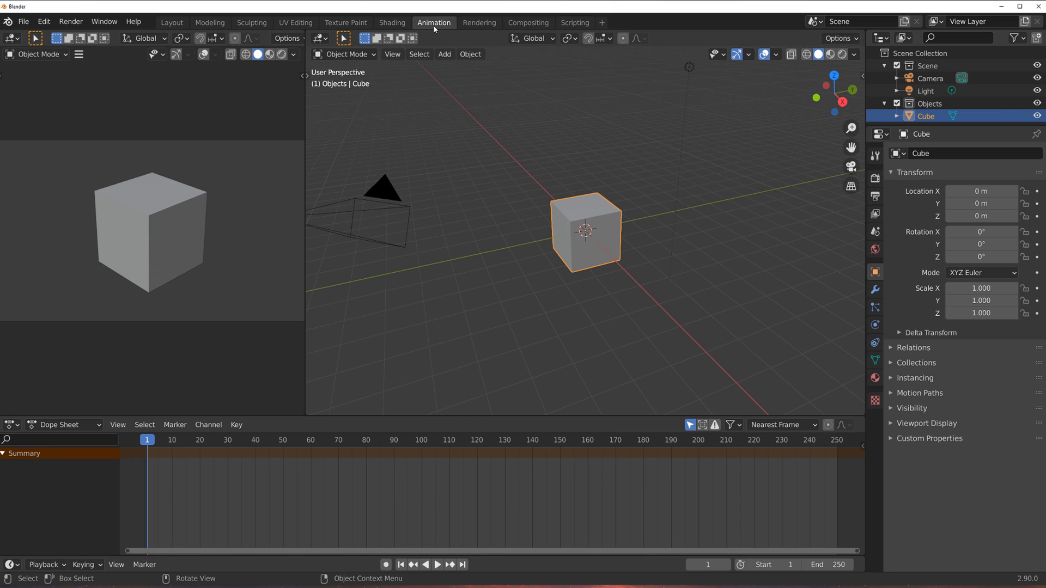
{"action": "left_click", "coordinate": [479, 23]}
{"action": "left_click", "coordinate": [533, 23]}
{"action": "left_click", "coordinate": [567, 24]}
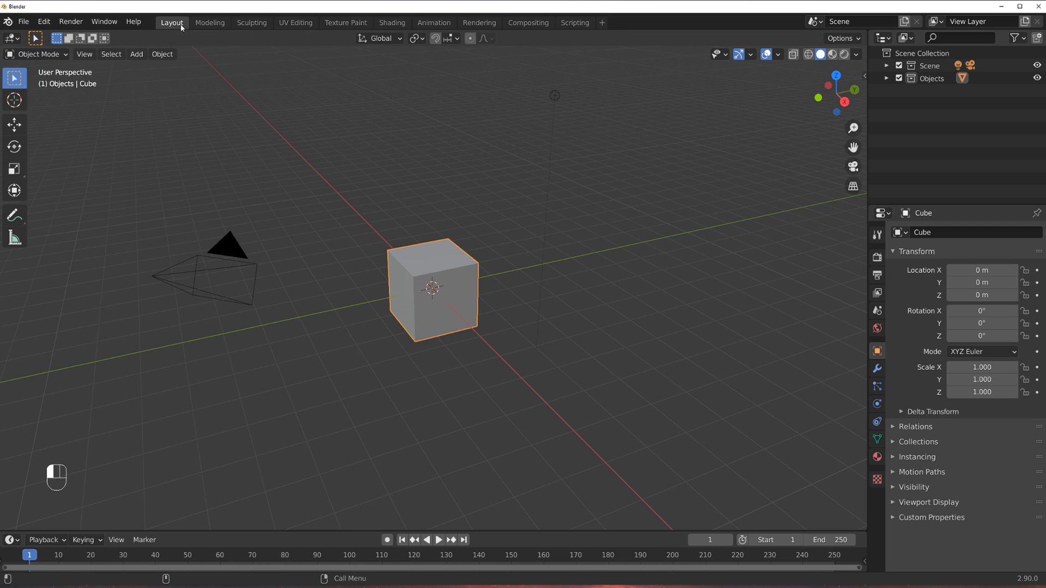
{"action": "left_click", "coordinate": [172, 23]}
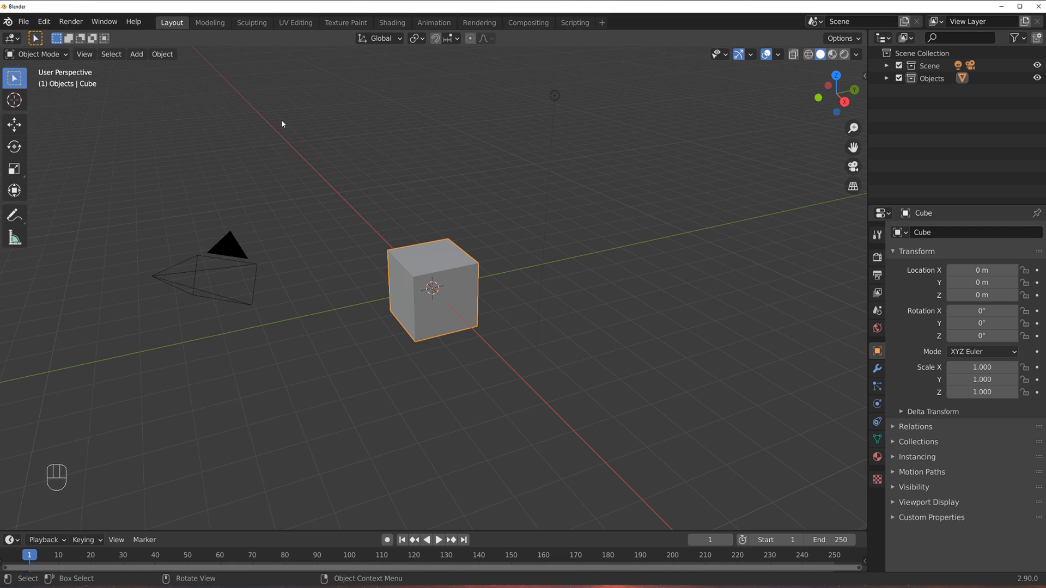
Look through the Sculpting, Modeling and UV Editing workspaces, and return to the Layout workspace.
{"action": "left_click", "coordinate": [248, 23]}
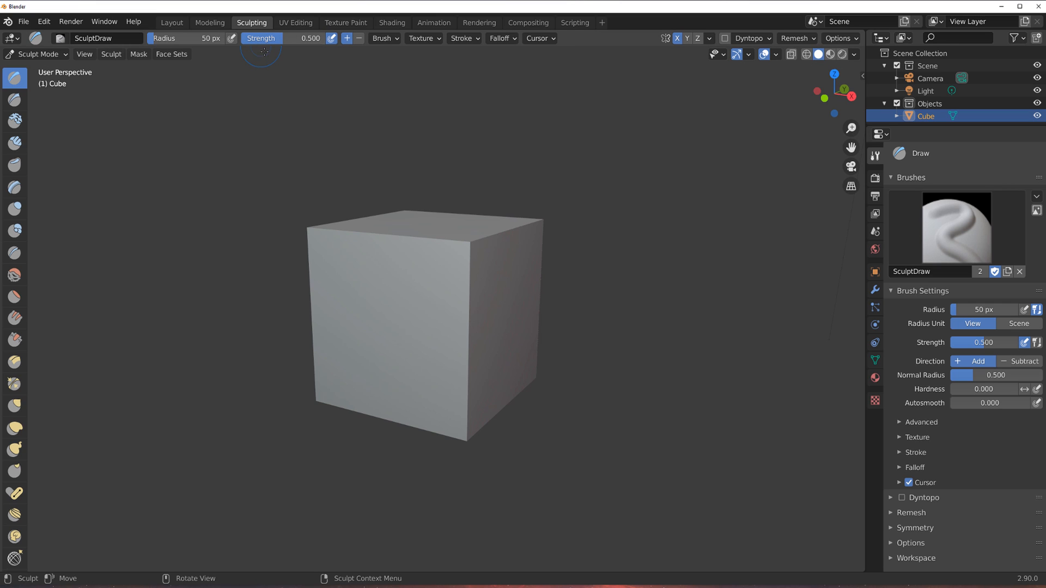
{"action": "left_click", "coordinate": [170, 23]}
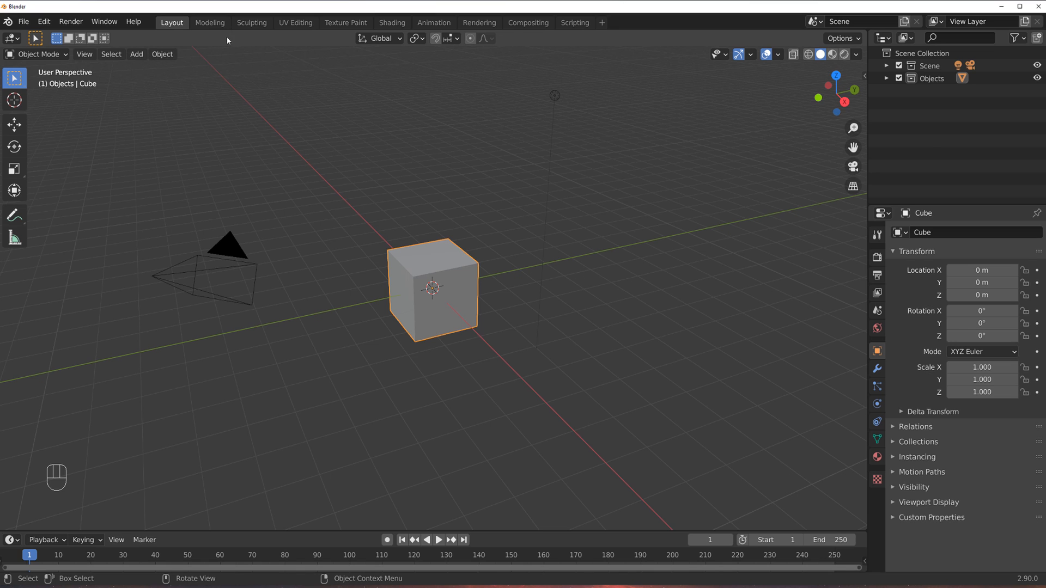
{"action": "left_click", "coordinate": [218, 23]}
{"action": "left_click", "coordinate": [251, 22]}
{"action": "left_click", "coordinate": [291, 23]}
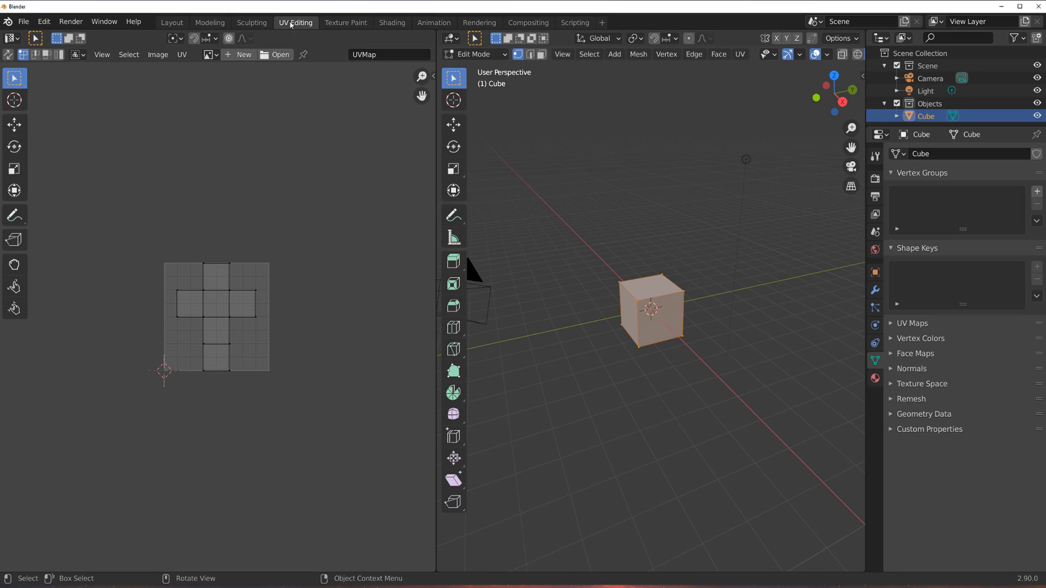
{"action": "left_click", "coordinate": [170, 25]}
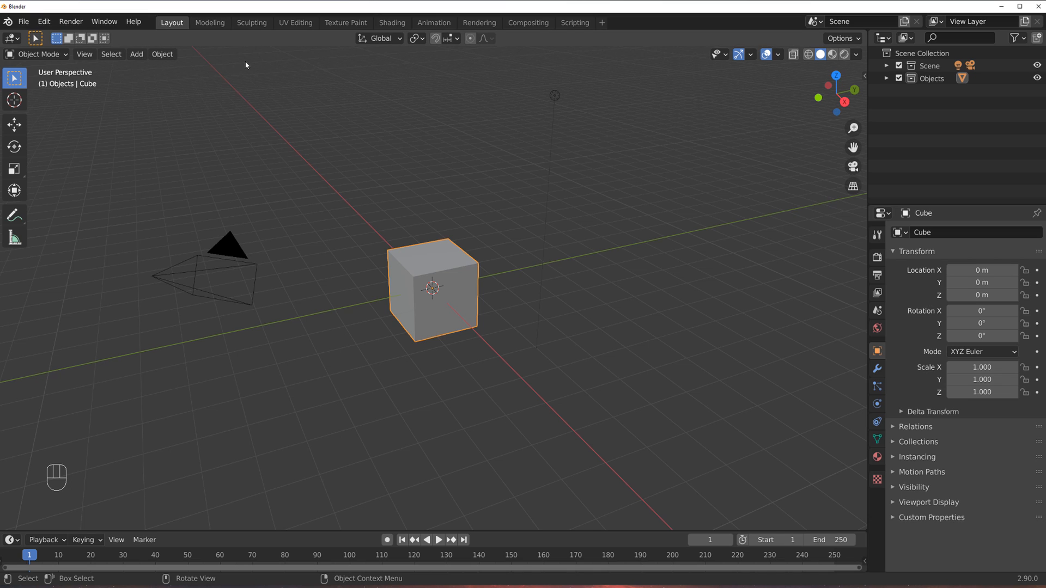
Look over the File, Edit, Render, Window and Help commands without running any of them.
{"action": "left_click", "coordinate": [25, 20]}
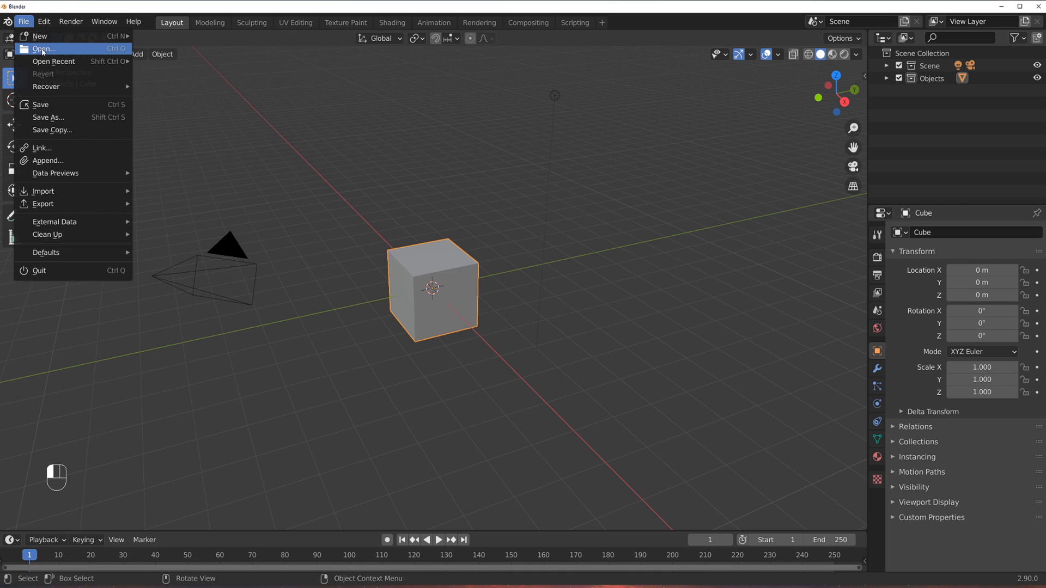
{"action": "left_click", "coordinate": [45, 22]}
{"action": "left_click", "coordinate": [46, 22]}
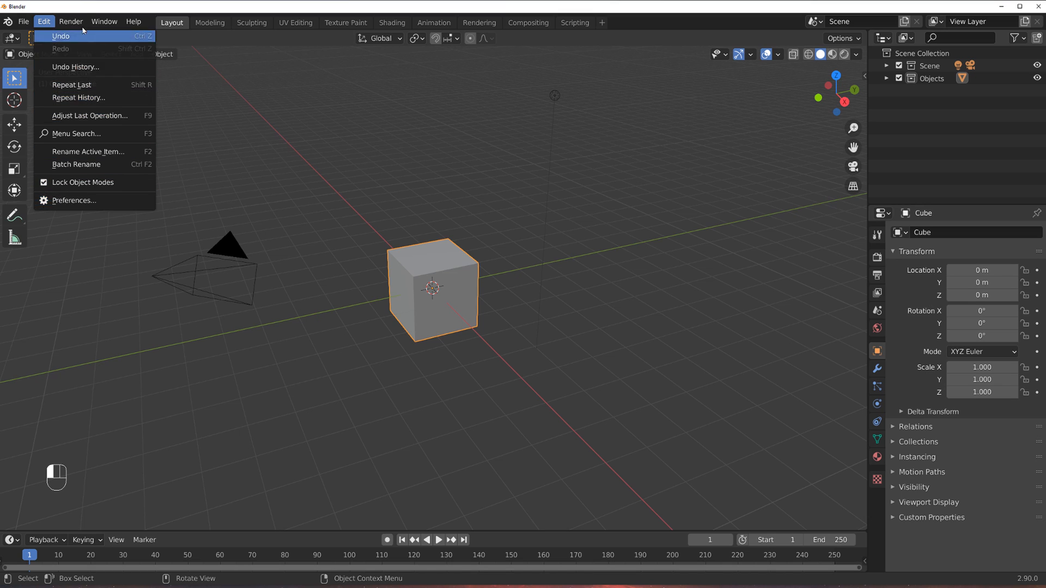
{"action": "left_click", "coordinate": [70, 22]}
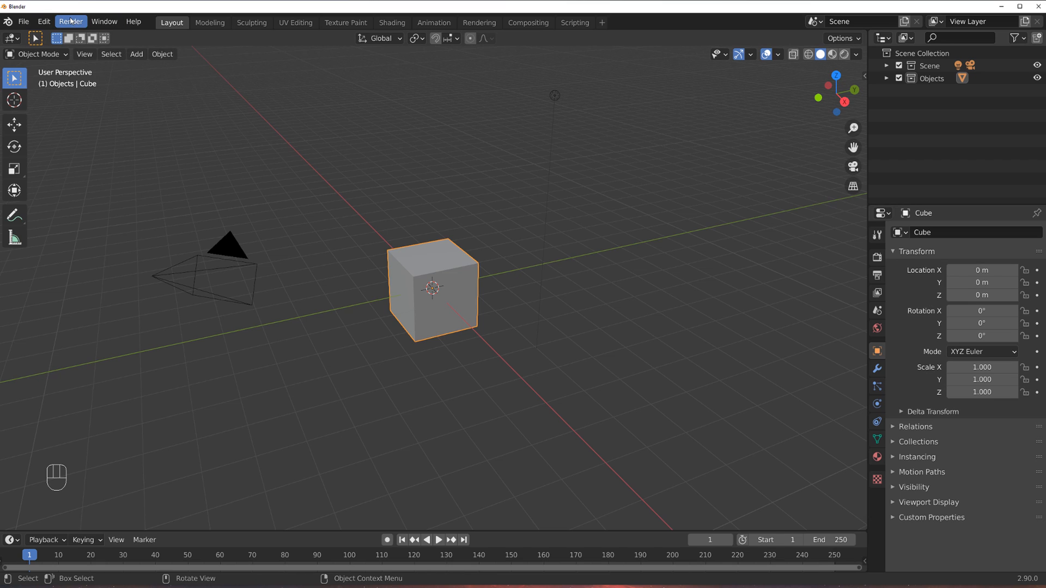
{"action": "left_click", "coordinate": [100, 23]}
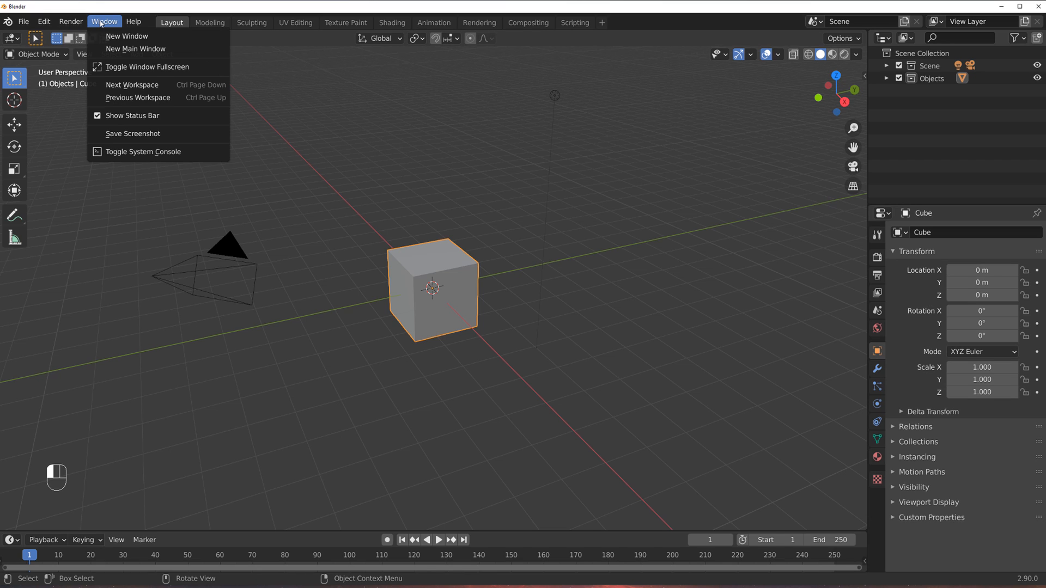
{"action": "mouse_move", "coordinate": [134, 26]}
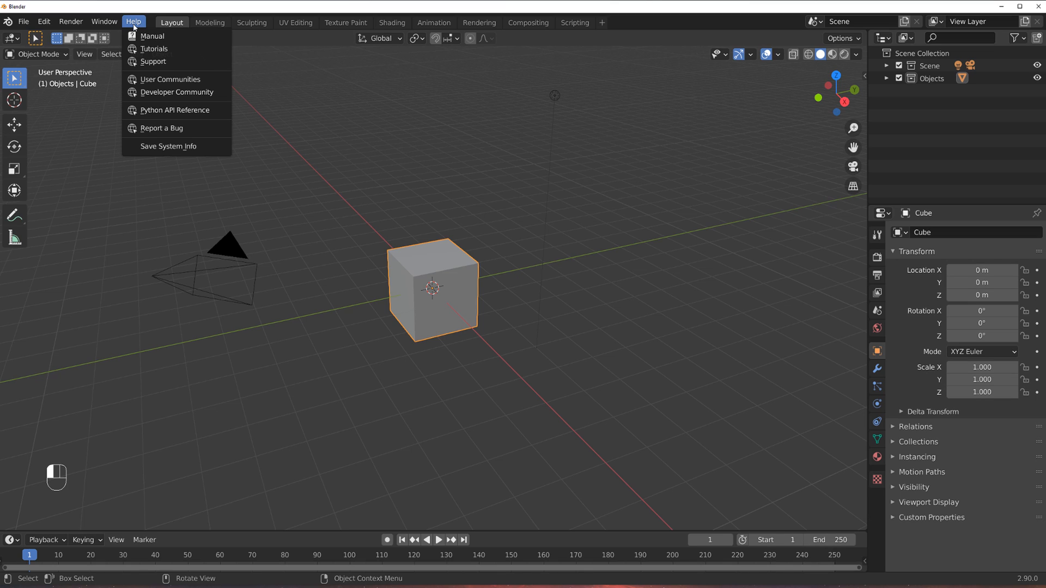
{"action": "left_click", "coordinate": [134, 27]}
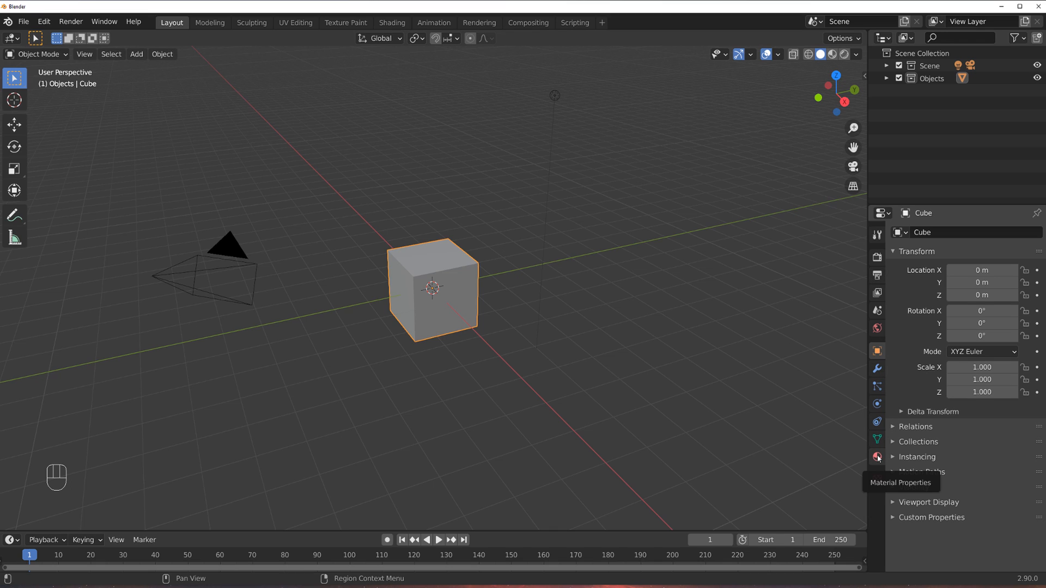
Look through the tool, render, output, view layer, scene, world and modifier properties, including the render engine choices.
{"action": "left_click", "coordinate": [877, 234]}
{"action": "left_click", "coordinate": [880, 257]}
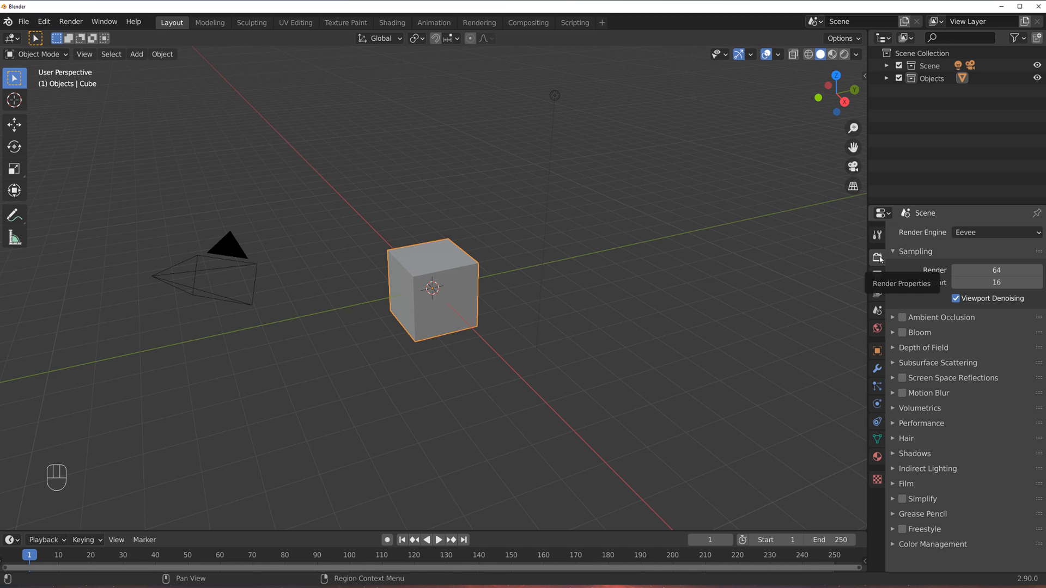
{"action": "left_click", "coordinate": [985, 234]}
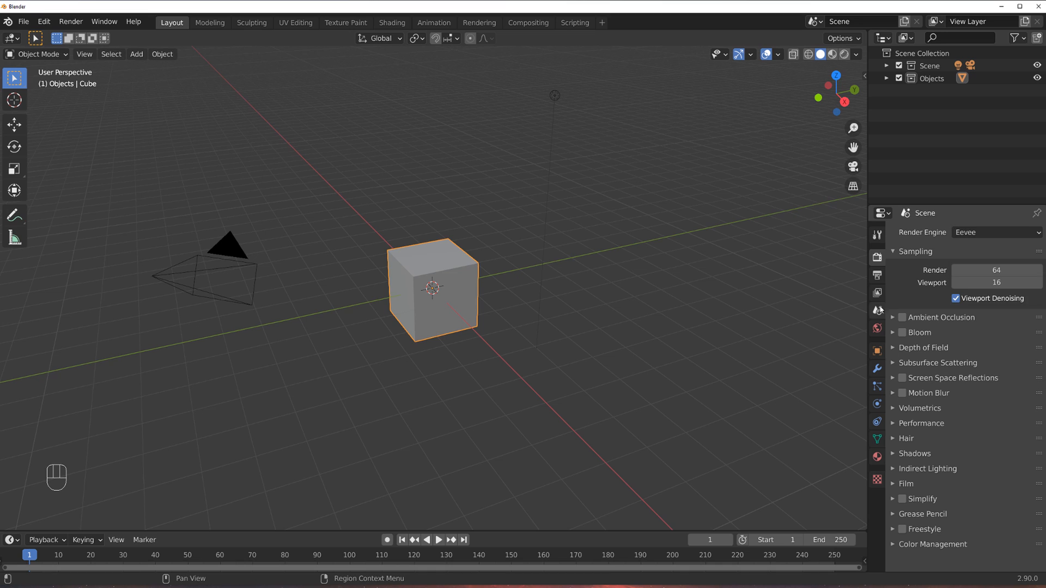
{"action": "left_click", "coordinate": [877, 276]}
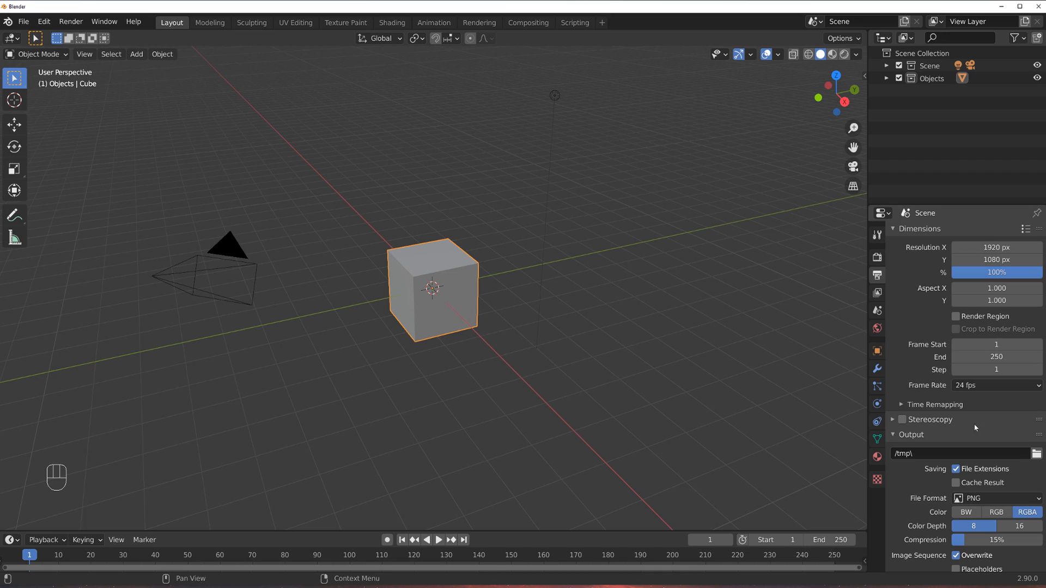
{"action": "scroll", "coordinate": [925, 329], "scroll_direction": "down", "scroll_amount": 1, "text": "ctrl"}
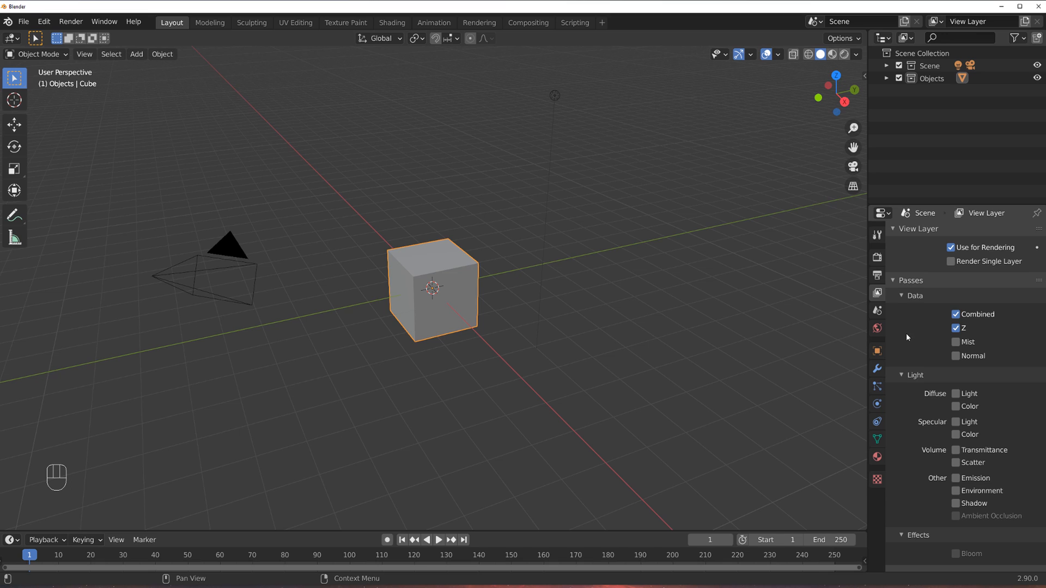
{"action": "left_click", "coordinate": [878, 312]}
{"action": "left_click", "coordinate": [877, 329]}
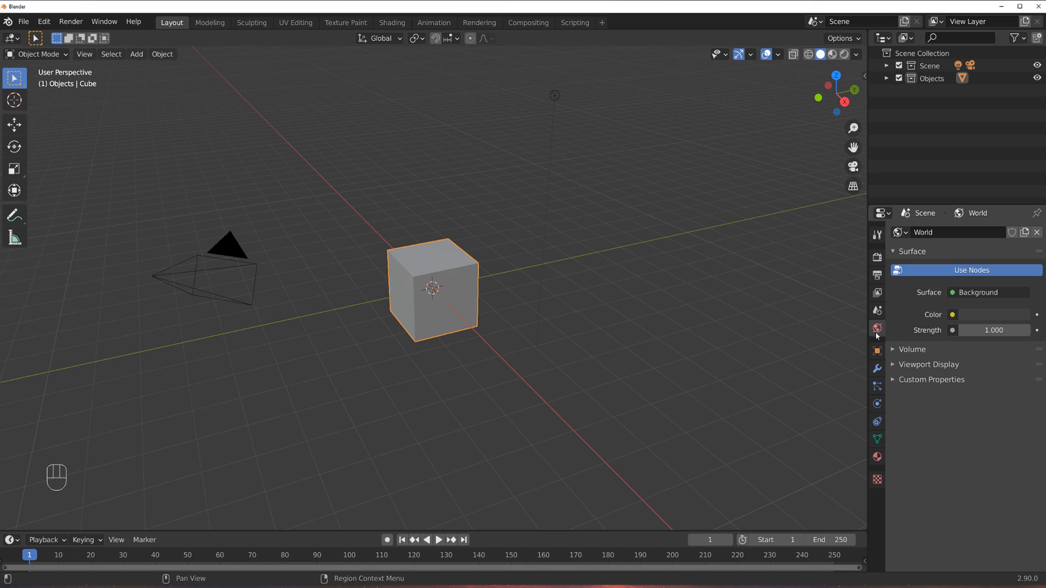
{"action": "left_click", "coordinate": [877, 369]}
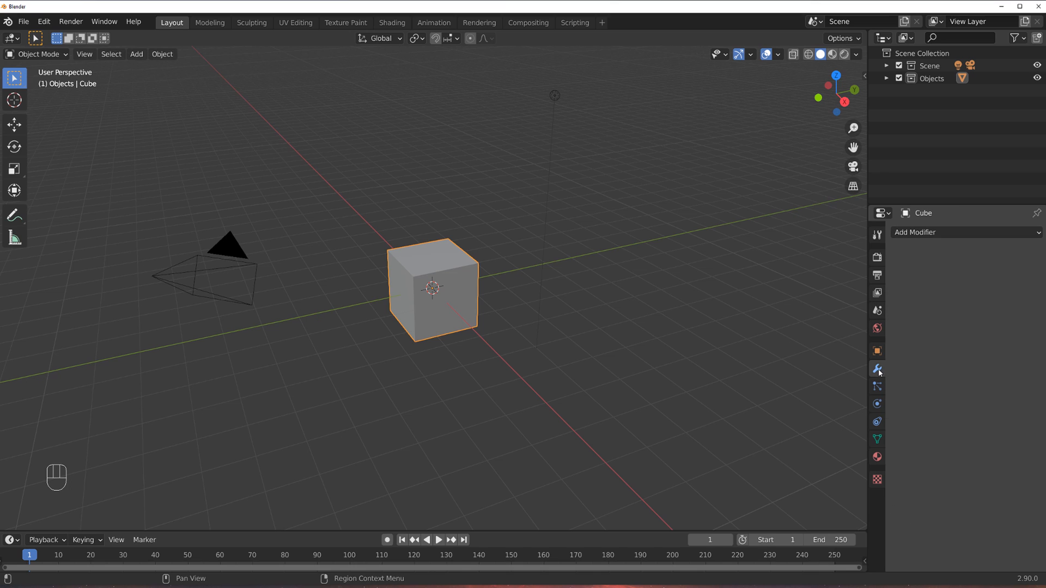
Remove the cube's existing material and assign a new one in its place.
{"action": "left_click", "coordinate": [877, 457]}
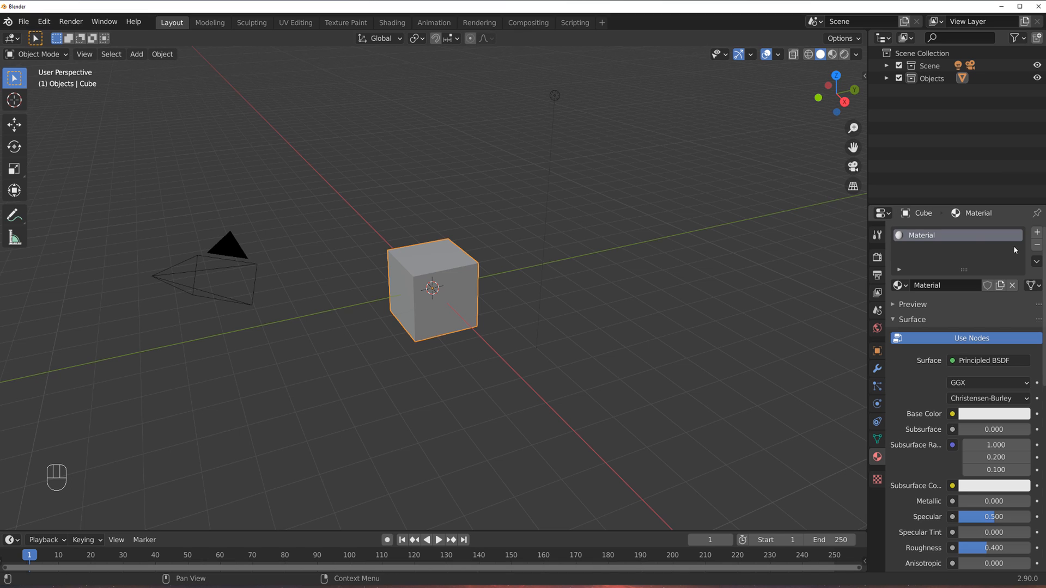
{"action": "left_click", "coordinate": [1037, 245]}
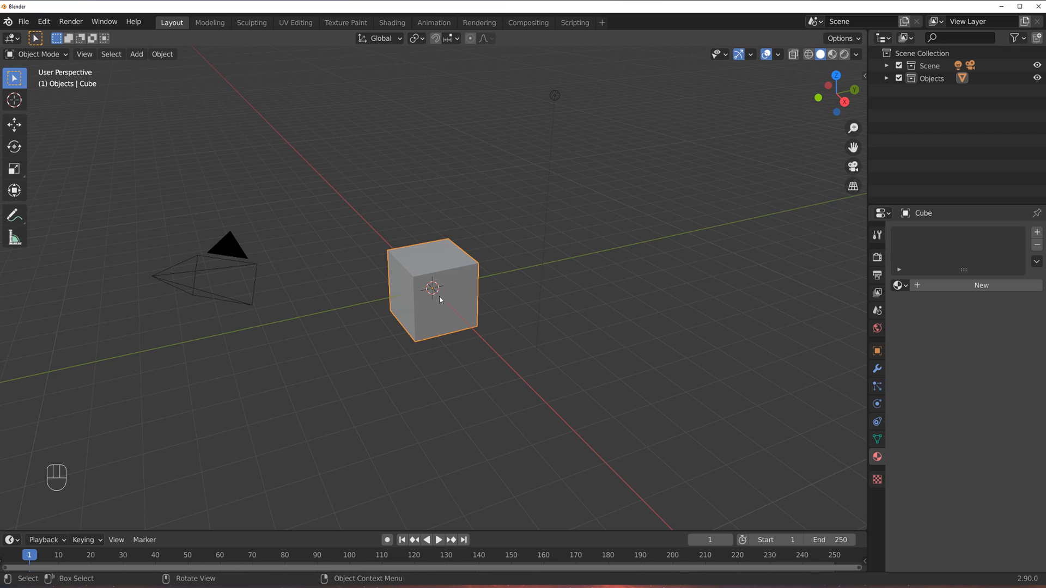
{"action": "left_click", "coordinate": [978, 286]}
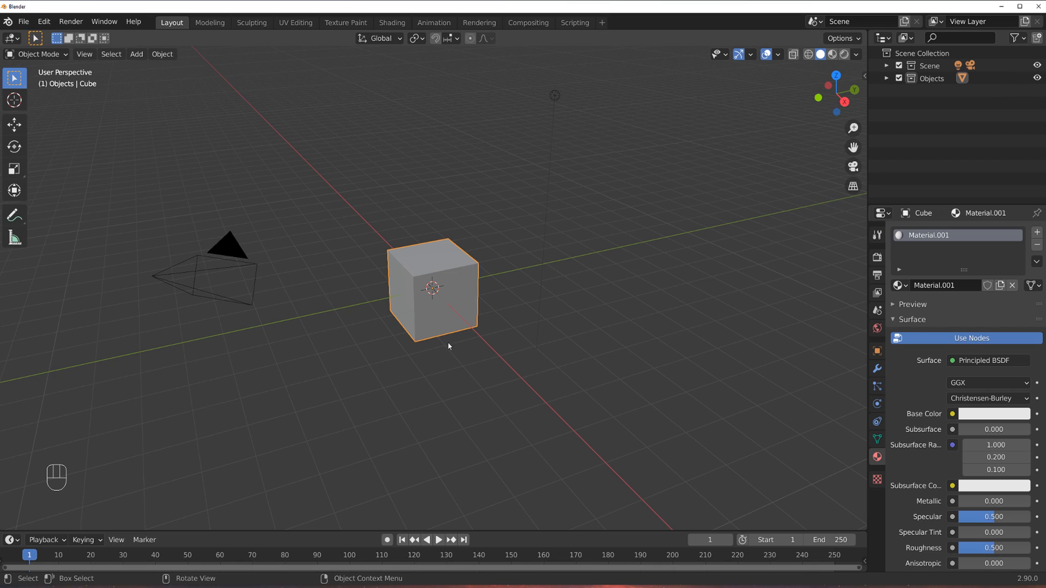
Show the viewport in Material Preview and give the cube's material a dark blue base color and a Metallic value of 1.000.
{"action": "left_click", "coordinate": [832, 54]}
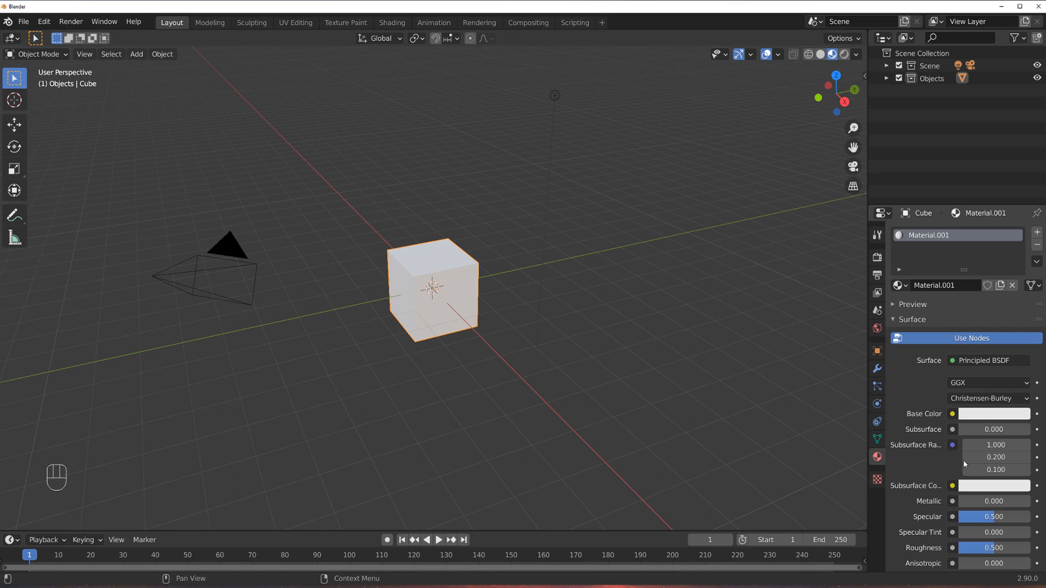
{"action": "left_click", "coordinate": [984, 415]}
{"action": "left_click", "coordinate": [980, 261]}
{"action": "mouse_move", "coordinate": [979, 261]}
{"action": "left_mouse_down"}
{"action": "mouse_move", "coordinate": [993, 241]}
{"action": "mouse_move", "coordinate": [1020, 258]}
{"action": "mouse_move", "coordinate": [1020, 293]}
{"action": "left_mouse_up"}
{"action": "left_click_drag", "start_coordinate": [969, 504], "coordinate": [1032, 505]}
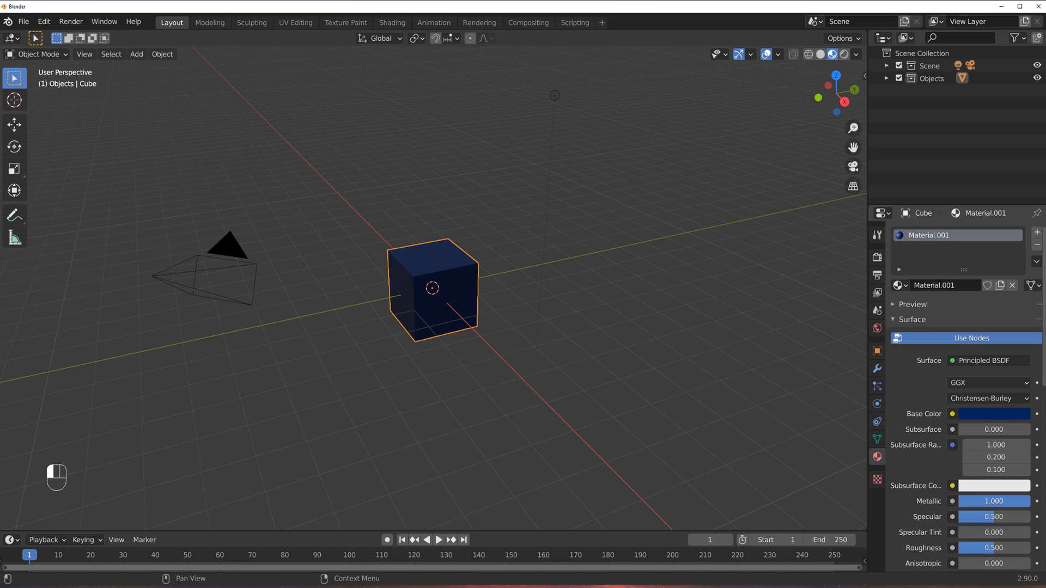
Set the cube material's Roughness to 0.545 and return the viewport to Solid shading.
{"action": "scroll", "coordinate": [989, 445], "scroll_direction": "down", "scroll_amount": 3}
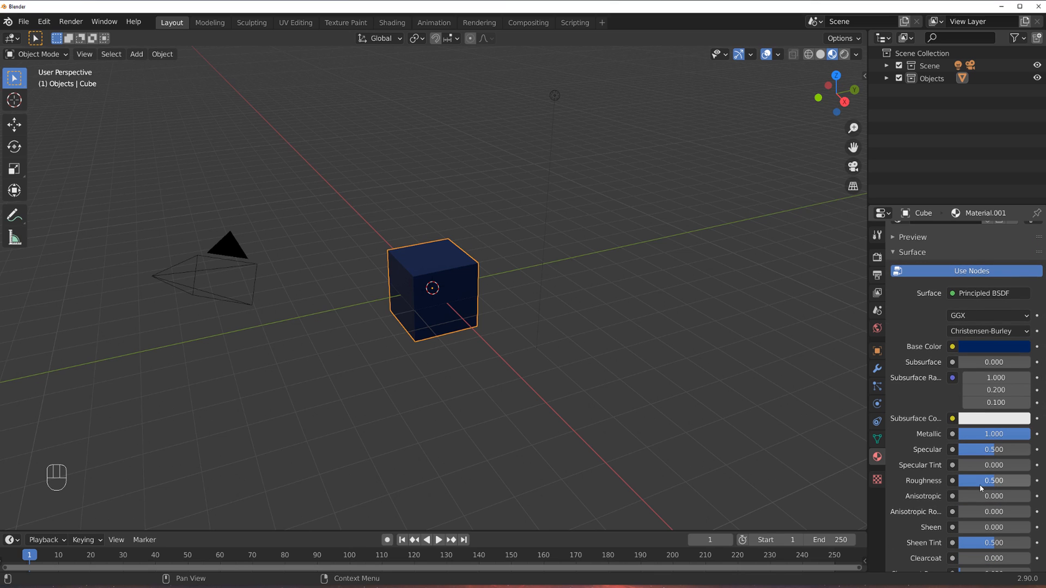
{"action": "mouse_move", "coordinate": [979, 484]}
{"action": "left_mouse_down"}
{"action": "mouse_move", "coordinate": [968, 484]}
{"action": "mouse_move", "coordinate": [997, 484]}
{"action": "left_mouse_up"}
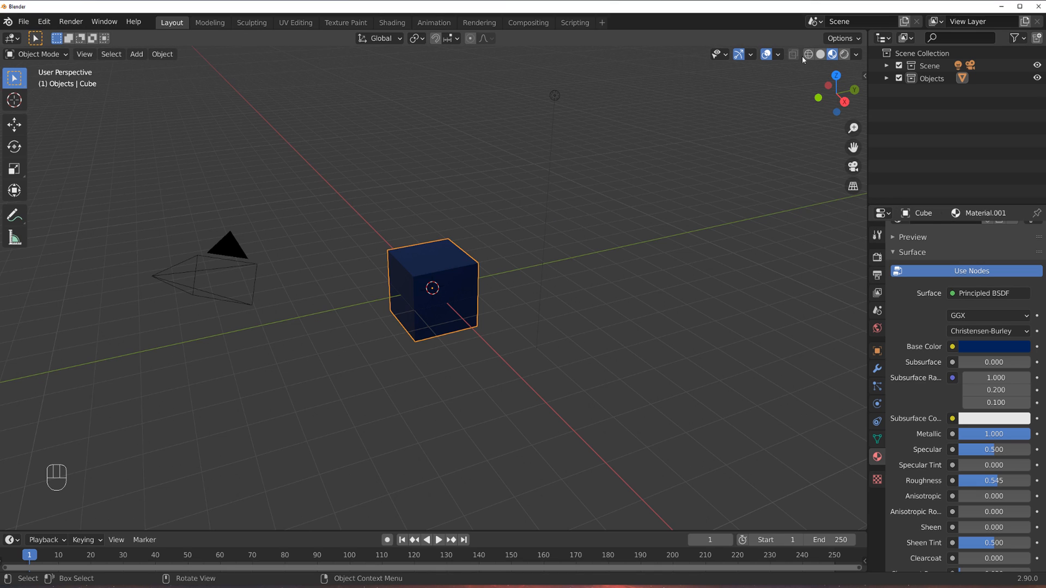
{"action": "left_click", "coordinate": [820, 54]}
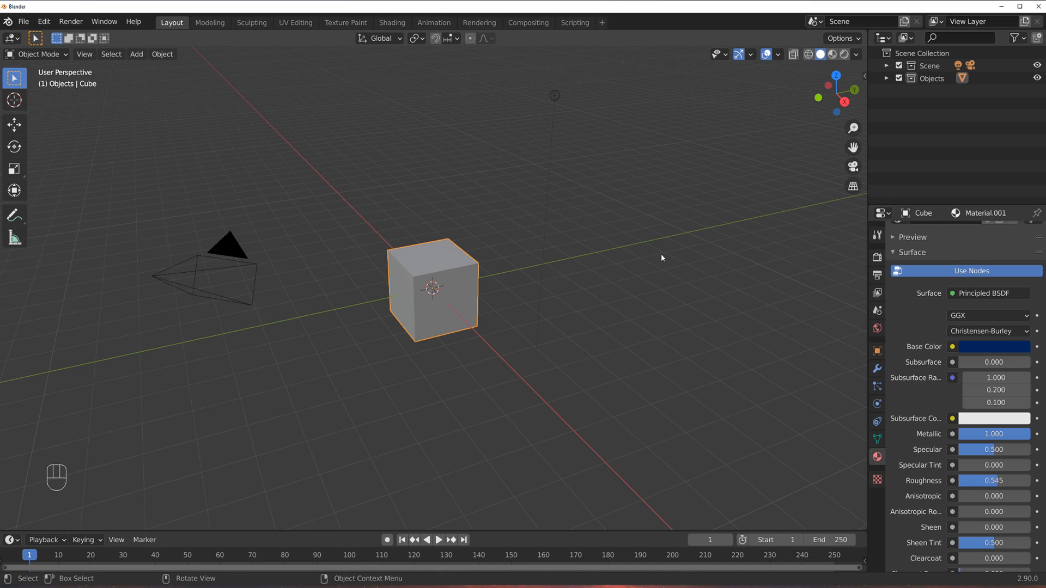
{"action": "scroll", "coordinate": [959, 300], "scroll_direction": "up", "scroll_amount": 3}
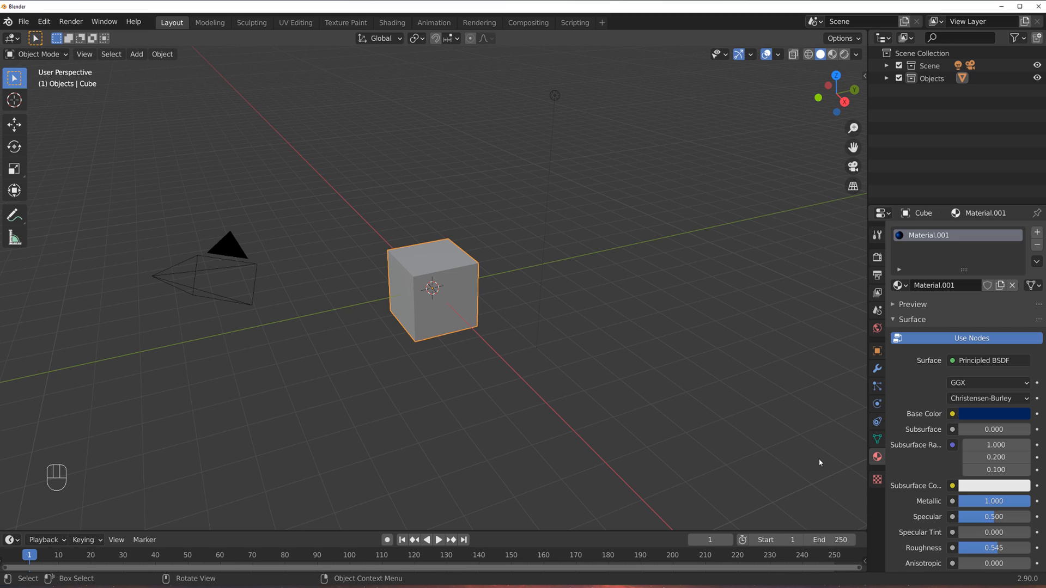
Examine the cube's object data properties, including Normals, and review the tool, render, output and material properties.
{"action": "left_click", "coordinate": [877, 439]}
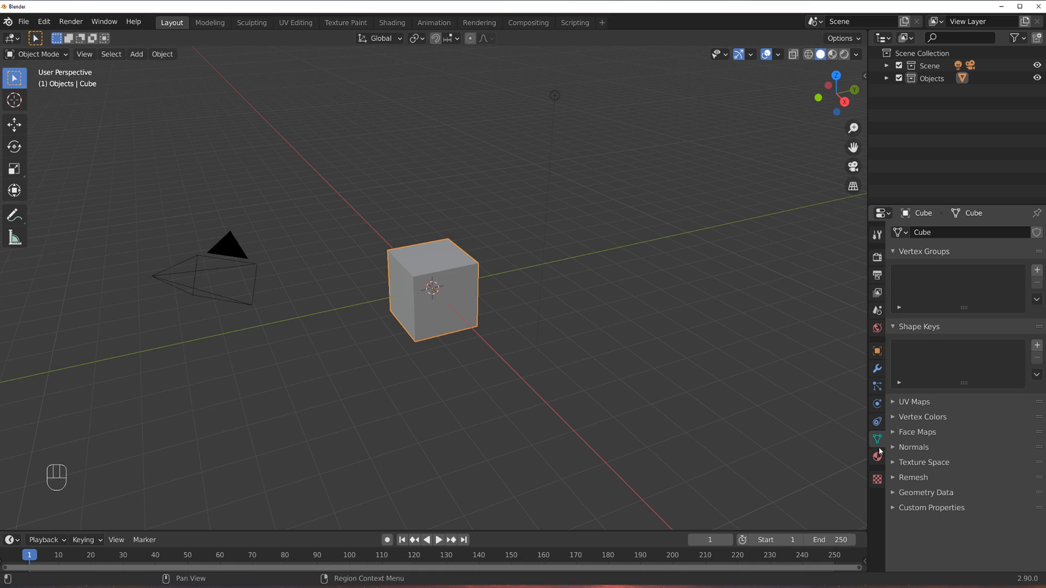
{"action": "left_click", "coordinate": [915, 447]}
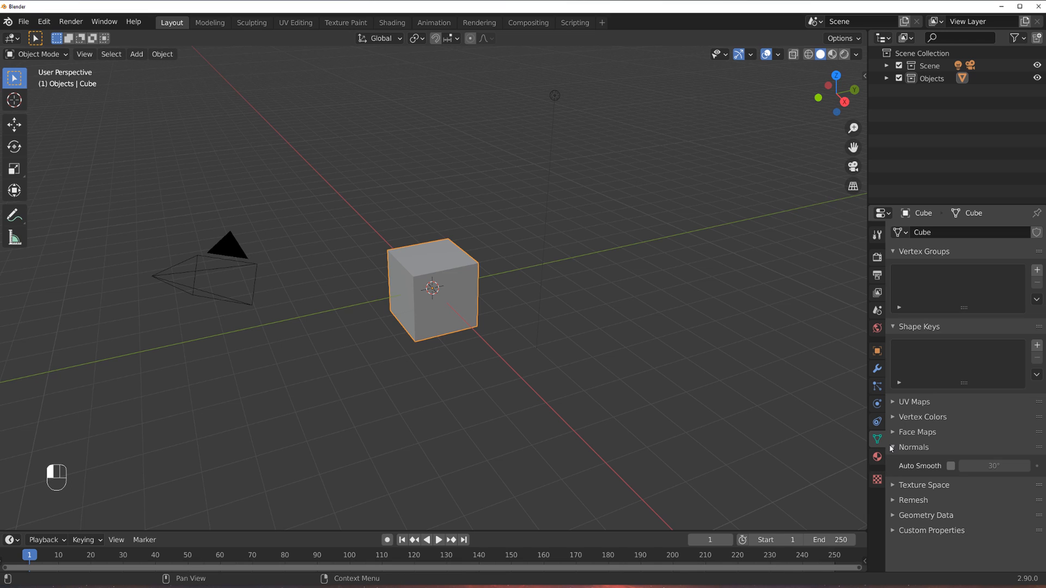
{"action": "left_click", "coordinate": [898, 447]}
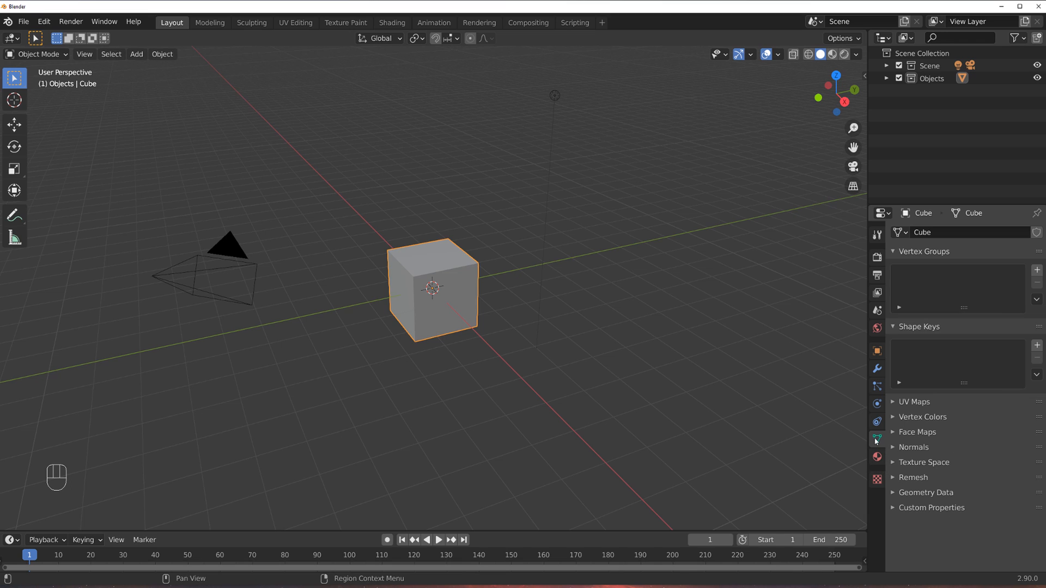
{"action": "left_click", "coordinate": [877, 235]}
{"action": "left_click", "coordinate": [878, 259]}
{"action": "left_click", "coordinate": [878, 276]}
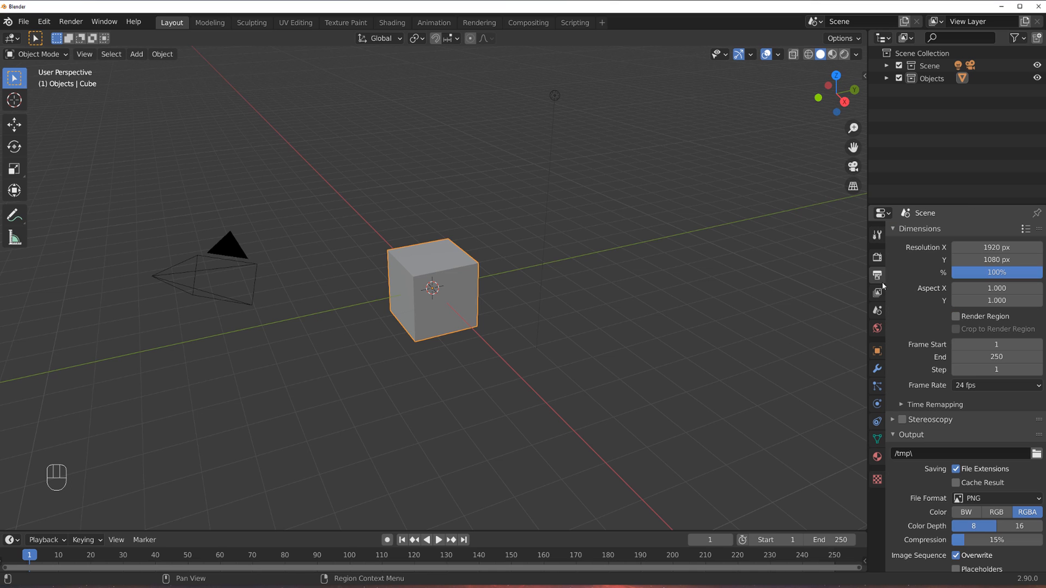
{"action": "left_click", "coordinate": [876, 456]}
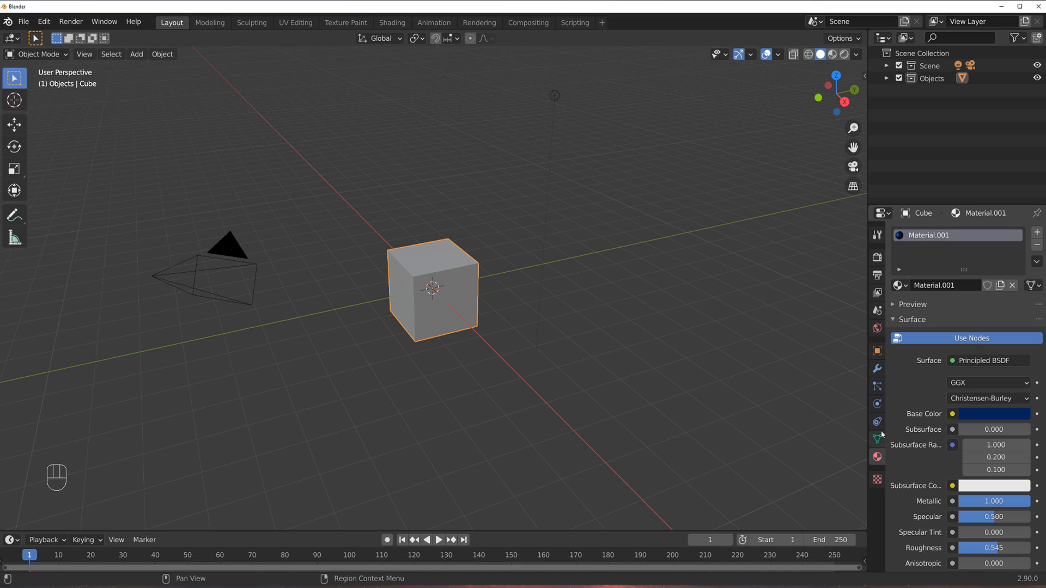
{"action": "left_click", "coordinate": [878, 439]}
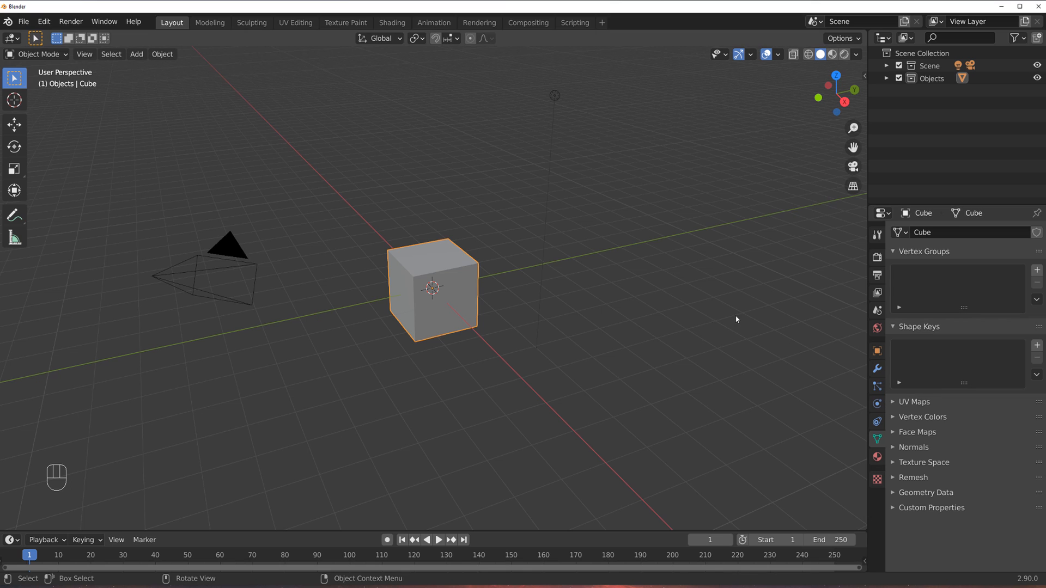
{"action": "left_click", "coordinate": [877, 258]}
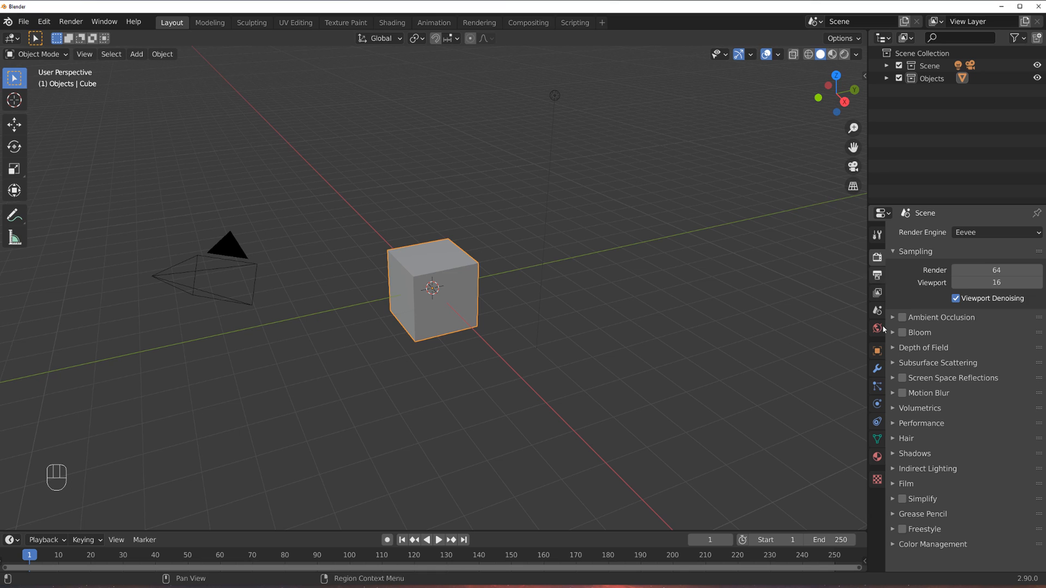
Add a Bevel modifier to the cube.
{"action": "left_click", "coordinate": [877, 369]}
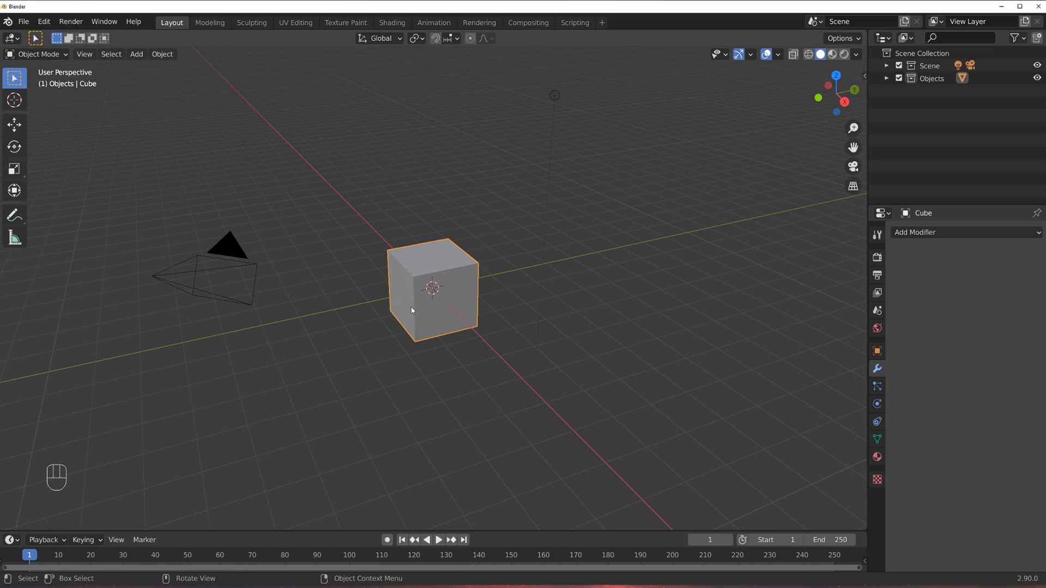
{"action": "left_click", "coordinate": [926, 235]}
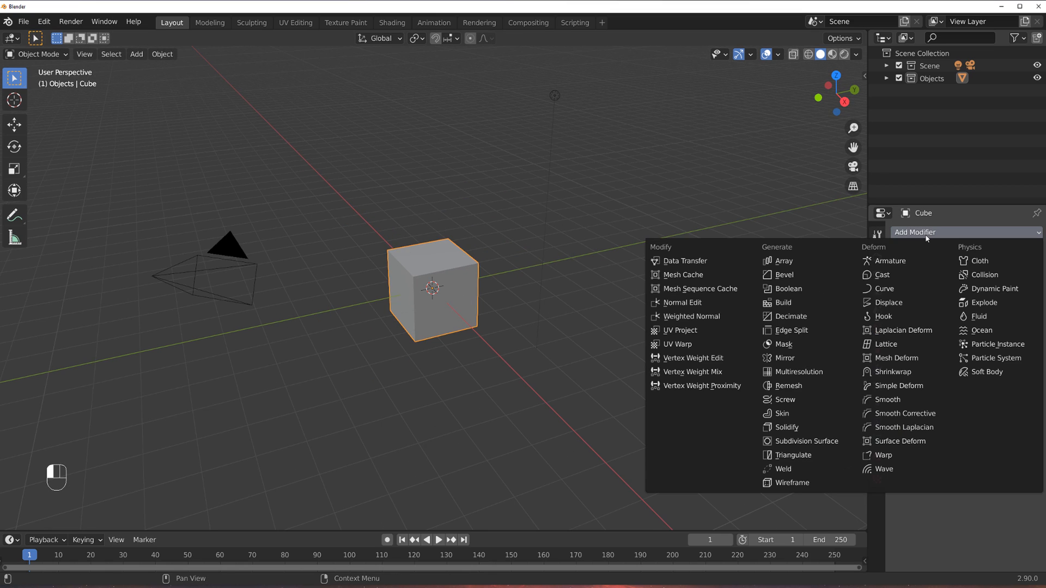
{"action": "left_click", "coordinate": [811, 274]}
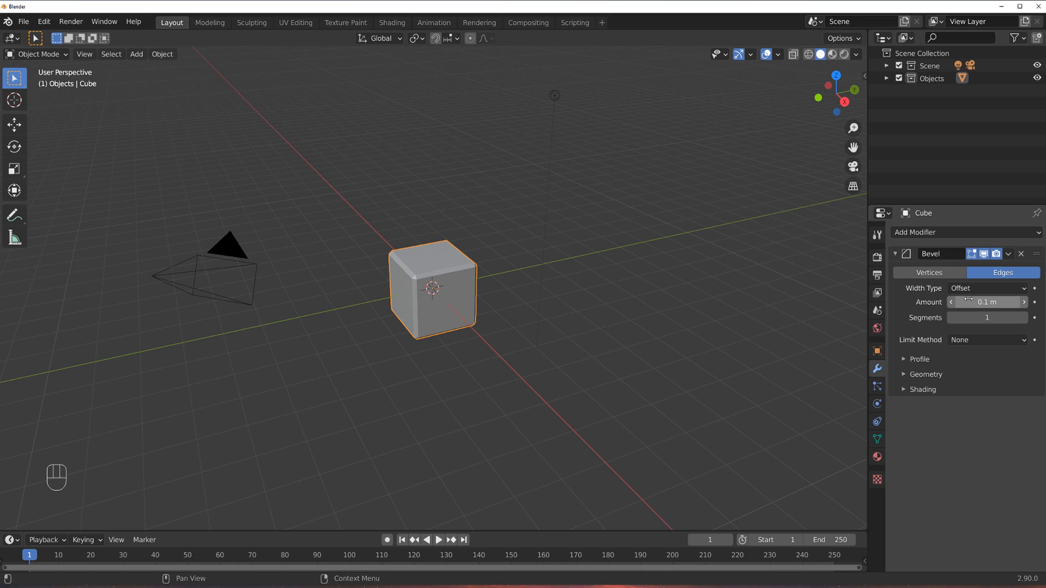
Set the Bevel modifier's Segments to 3, show the render properties and deselect the cube.
{"action": "left_click", "coordinate": [1027, 318]}
{"action": "left_click", "coordinate": [1027, 319]}
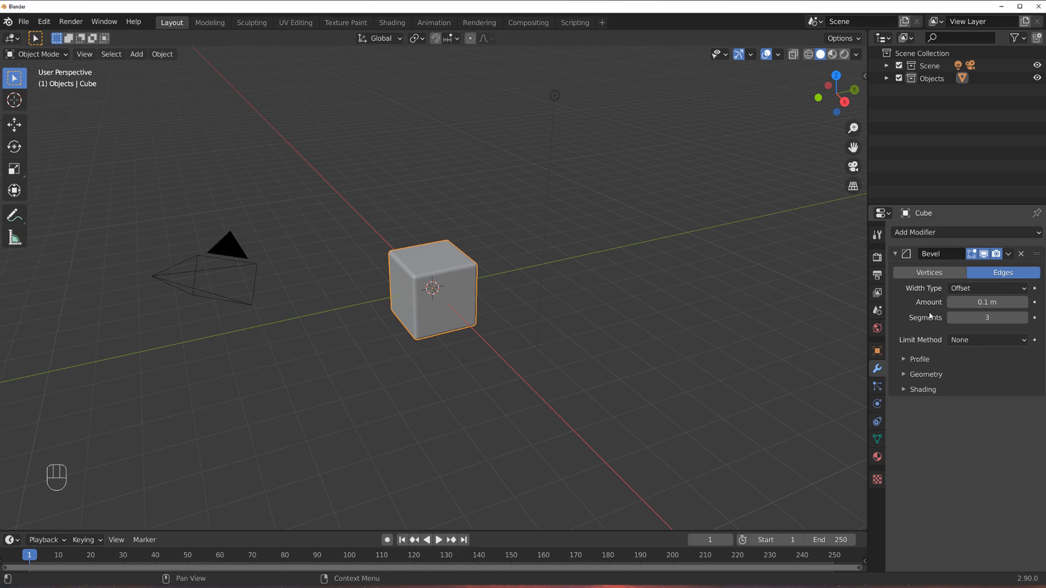
{"action": "left_click", "coordinate": [895, 254]}
{"action": "left_click", "coordinate": [877, 256]}
{"action": "left_click", "coordinate": [658, 181]}
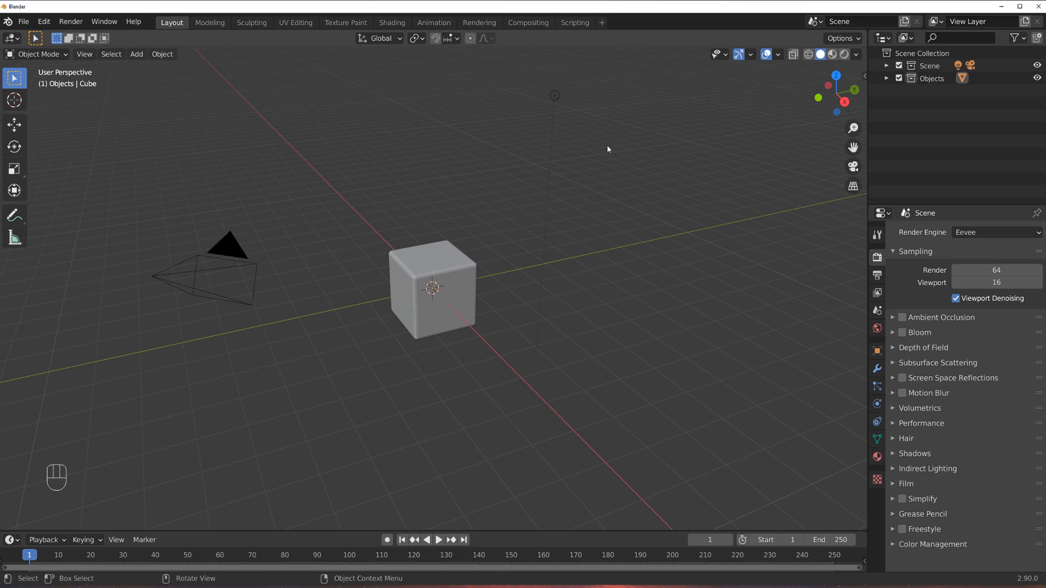
Load the factory settings to reset the startup scene and preferences.
{"action": "left_click", "coordinate": [31, 22]}
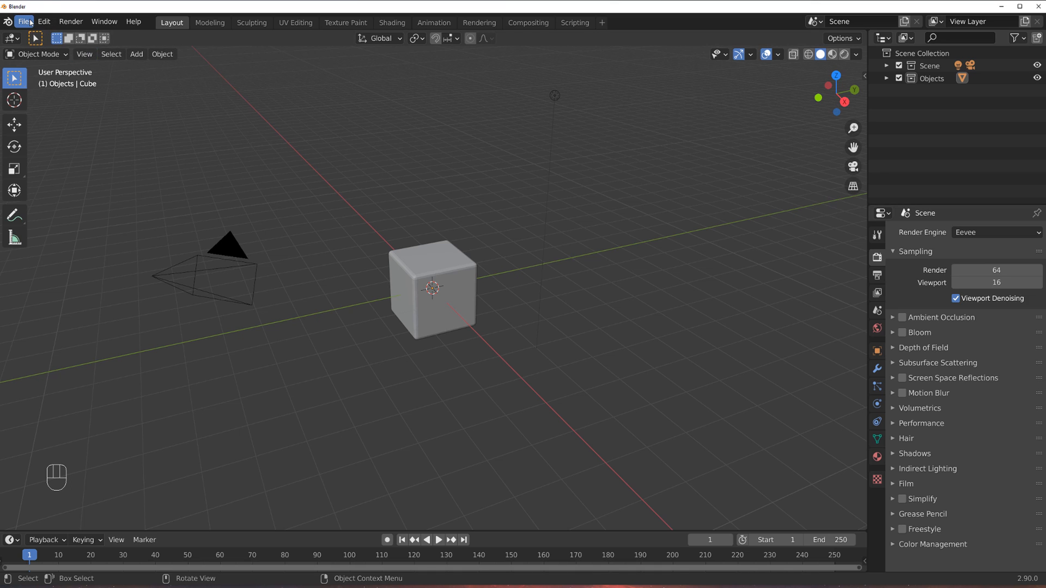
{"action": "left_click", "coordinate": [31, 22]}
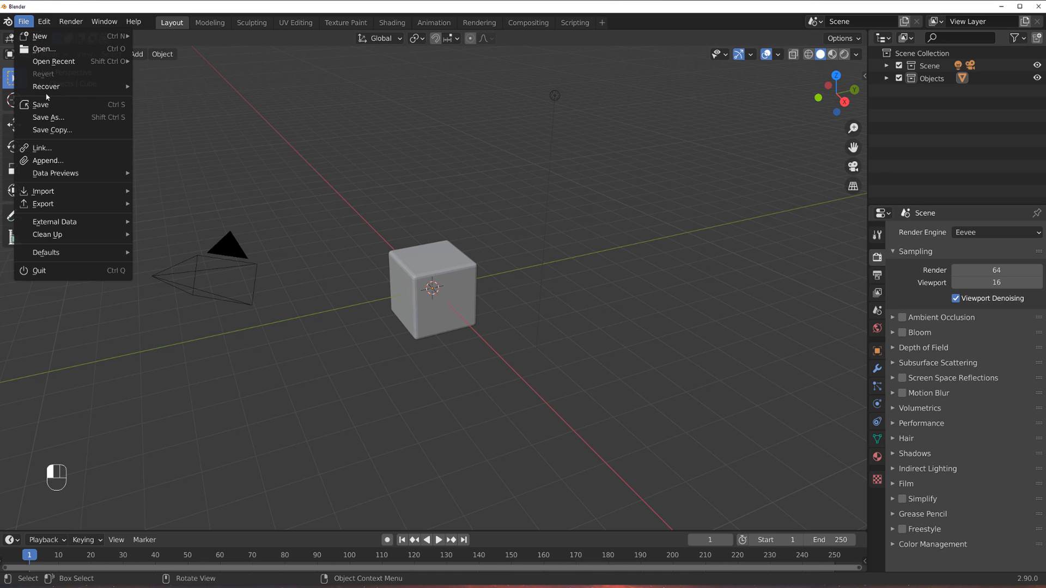
{"action": "mouse_move", "coordinate": [83, 258]}
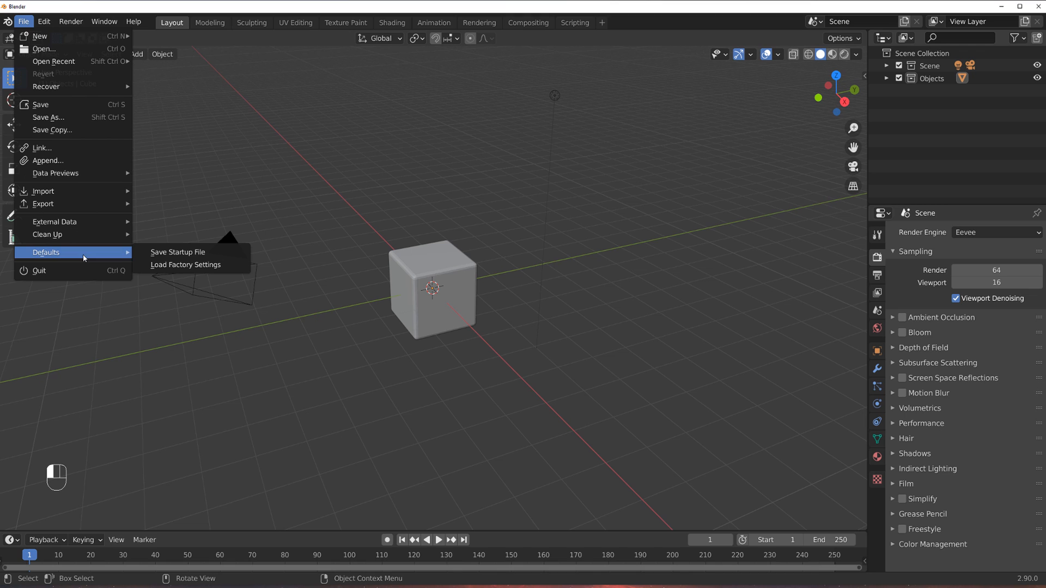
{"action": "left_click", "coordinate": [168, 265]}
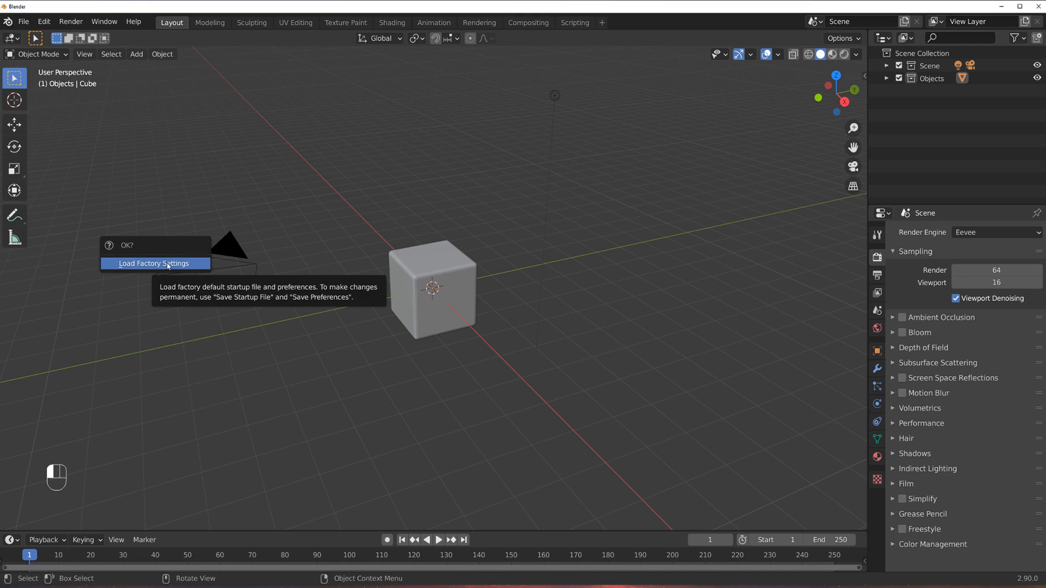
{"action": "left_click", "coordinate": [168, 265]}
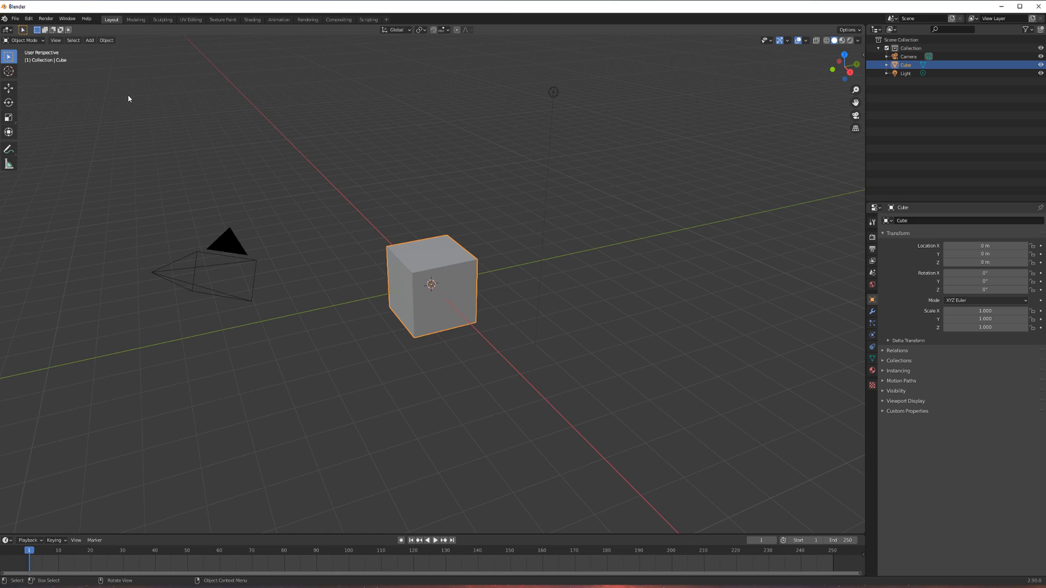
Set the interface Resolution Scale to 1.5 in the preferences.
{"action": "left_click", "coordinate": [16, 19]}
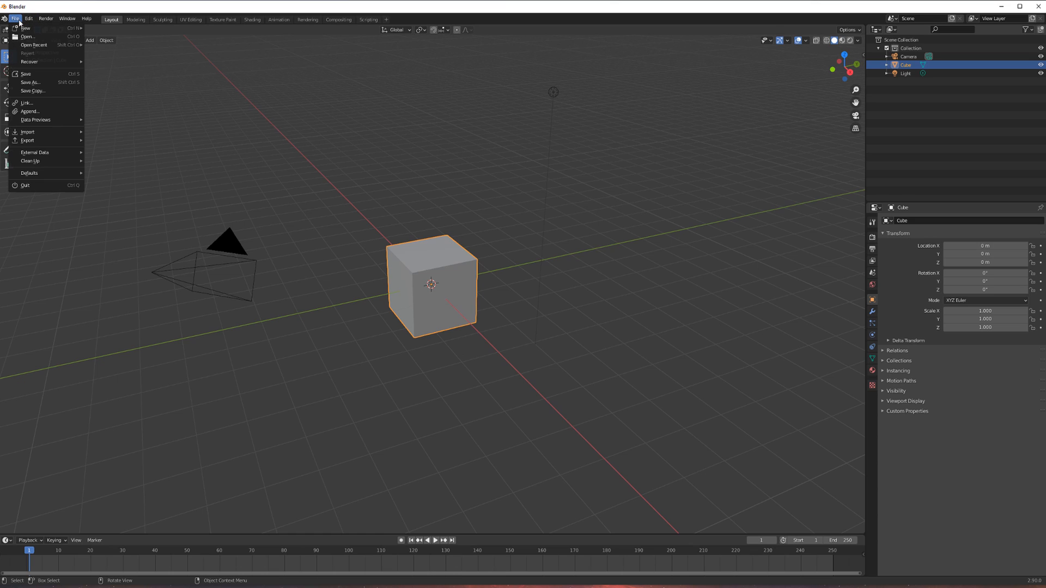
{"action": "mouse_move", "coordinate": [29, 19]}
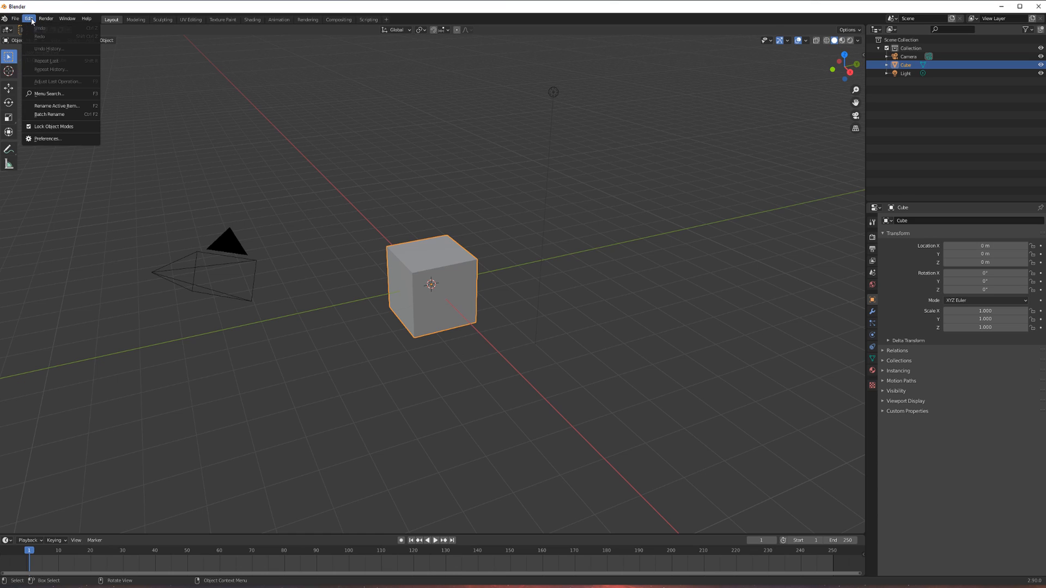
{"action": "left_click", "coordinate": [77, 141]}
{"action": "left_click", "coordinate": [30, 19]}
{"action": "left_click", "coordinate": [77, 140]}
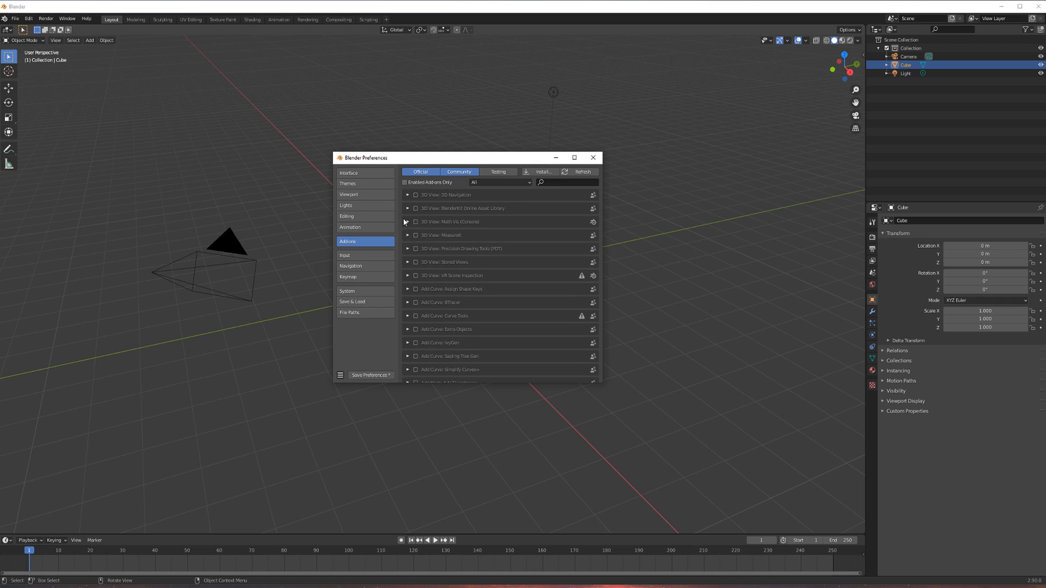
{"action": "left_click", "coordinate": [359, 173]}
{"action": "left_click", "coordinate": [516, 182]}
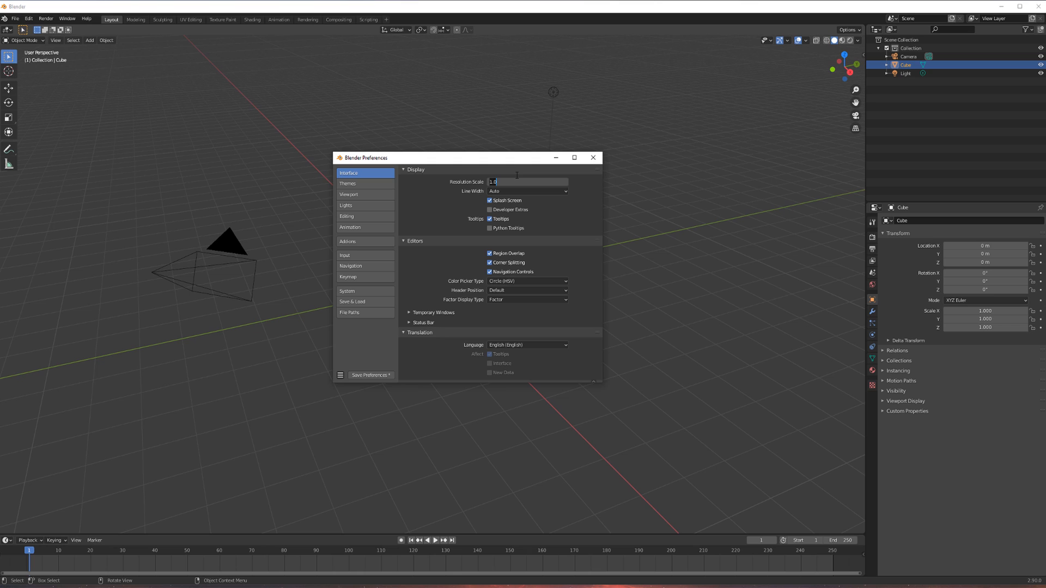
{"action": "type", "text": "1.5"}
{"action": "key", "text": "Return"}
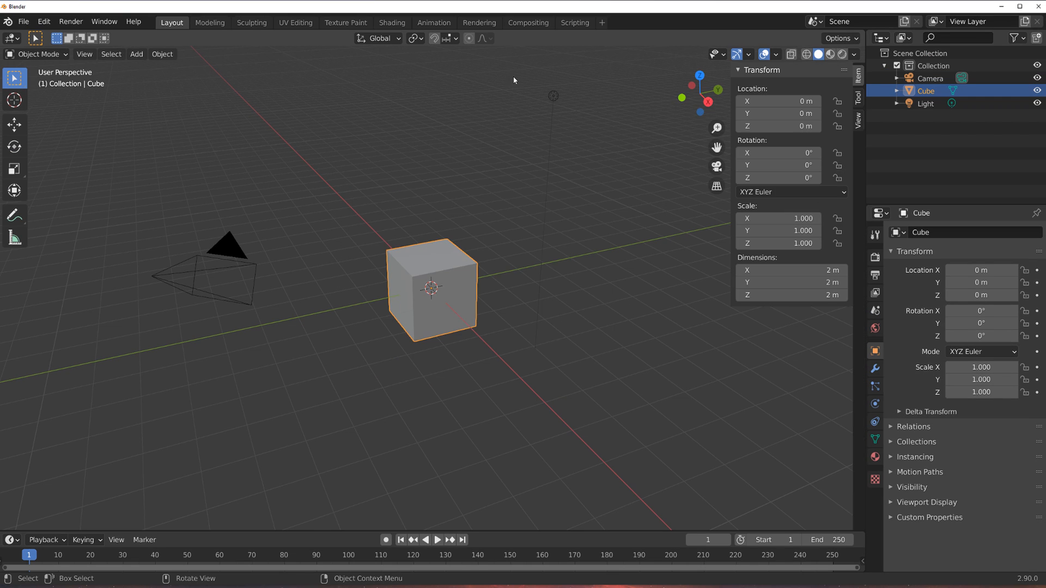
Look over the viewport sidebar with its Item, Tool and View tabs, and leave it hidden.
{"action": "key", "text": "n"}
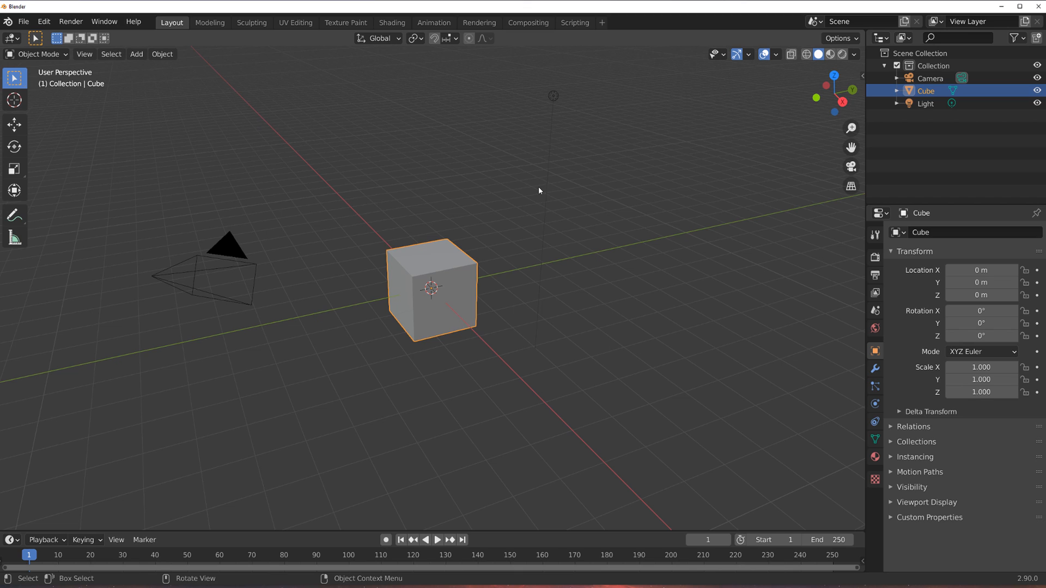
{"action": "key", "text": "n"}
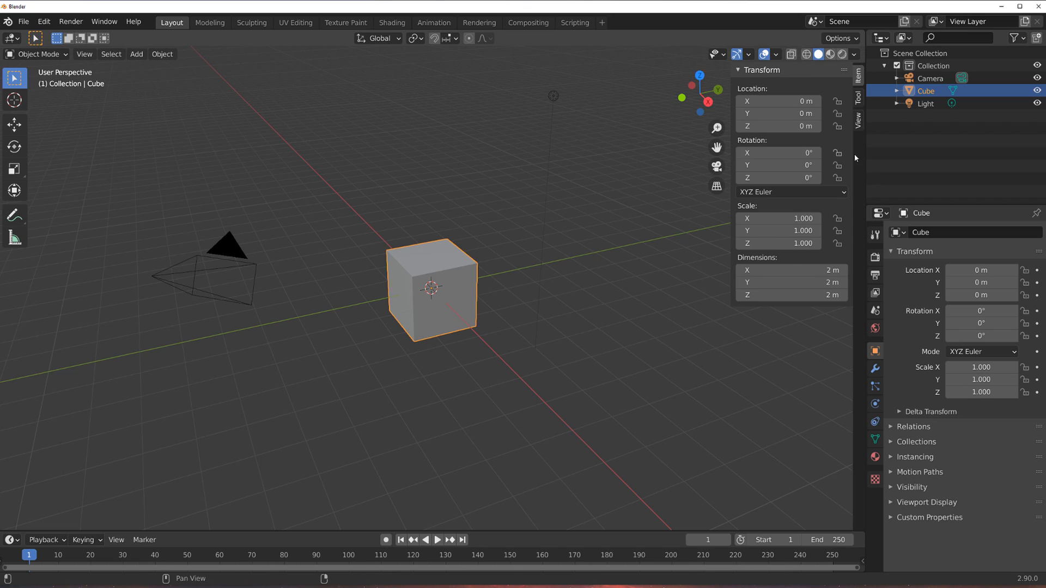
{"action": "key", "text": "n"}
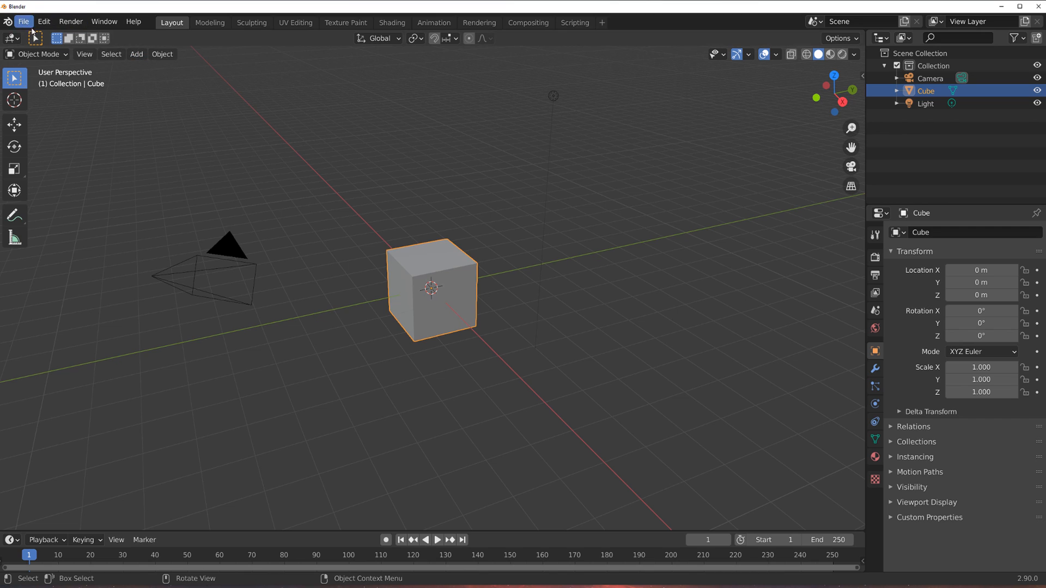
{"action": "key", "text": "n"}
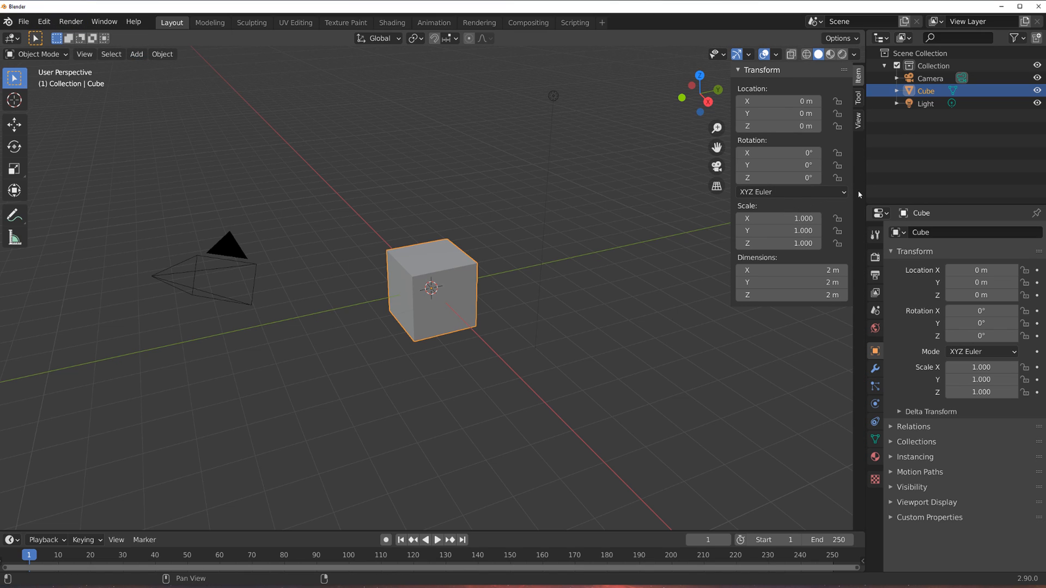
{"action": "key", "text": "n"}
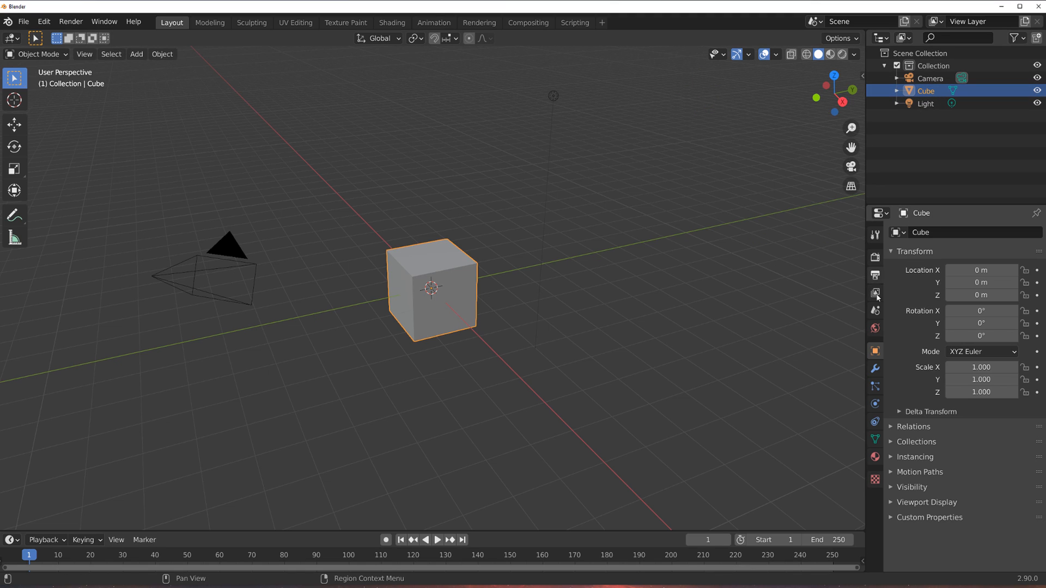
Display the cube's material properties and look at the options for default startup settings.
{"action": "left_click", "coordinate": [875, 457]}
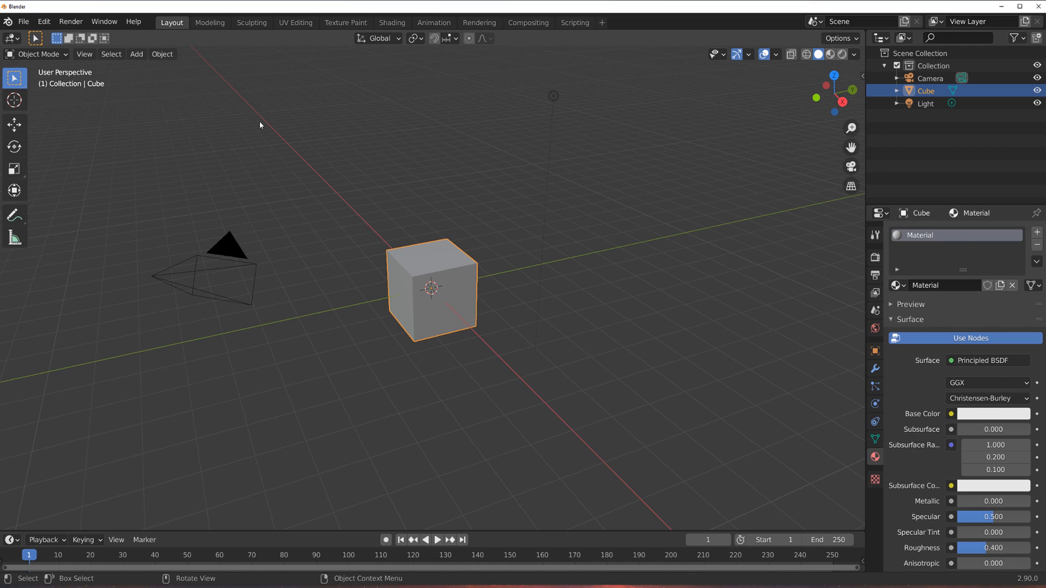
{"action": "left_click", "coordinate": [24, 22]}
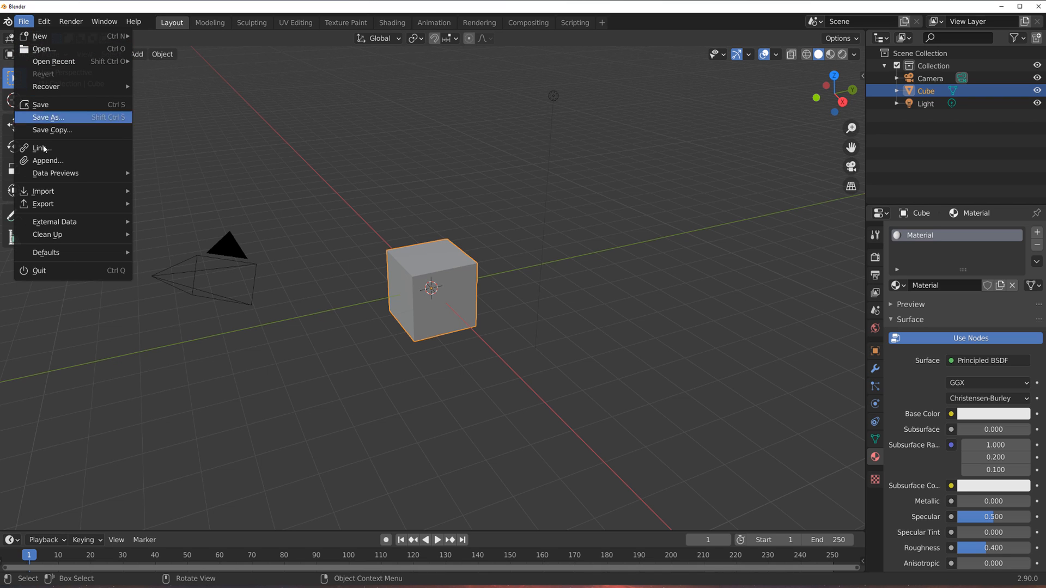
{"action": "mouse_move", "coordinate": [82, 261]}
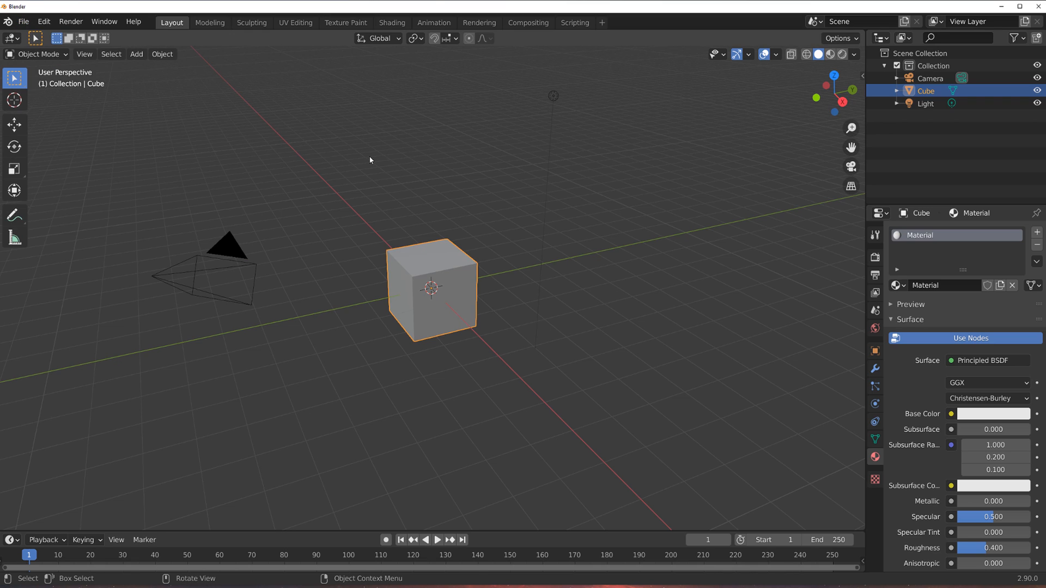
Install the add-on screencast_keys.zip from the Blender addons folder through the preferences.
{"action": "left_click", "coordinate": [43, 21]}
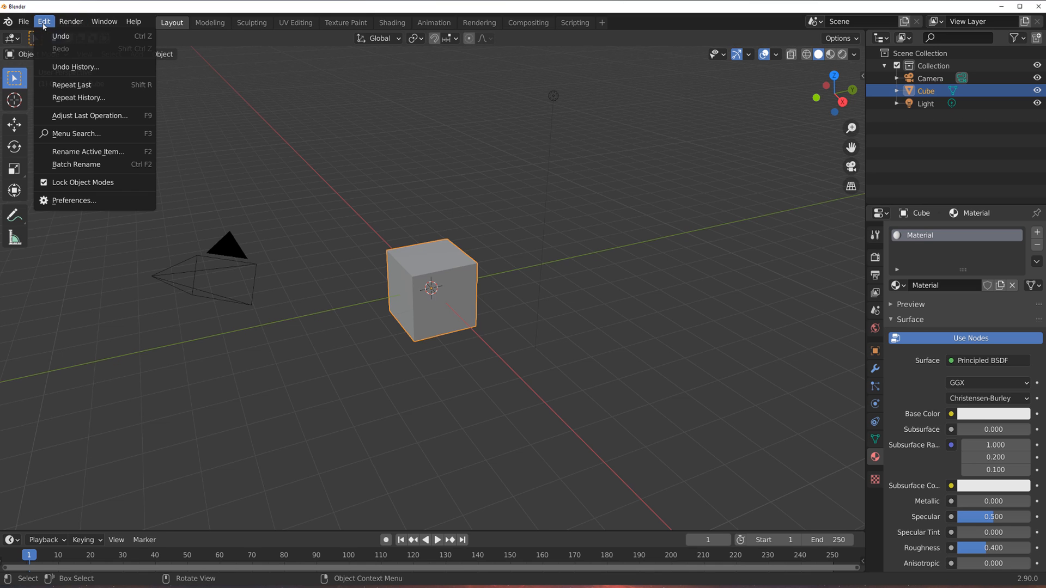
{"action": "left_click", "coordinate": [73, 199]}
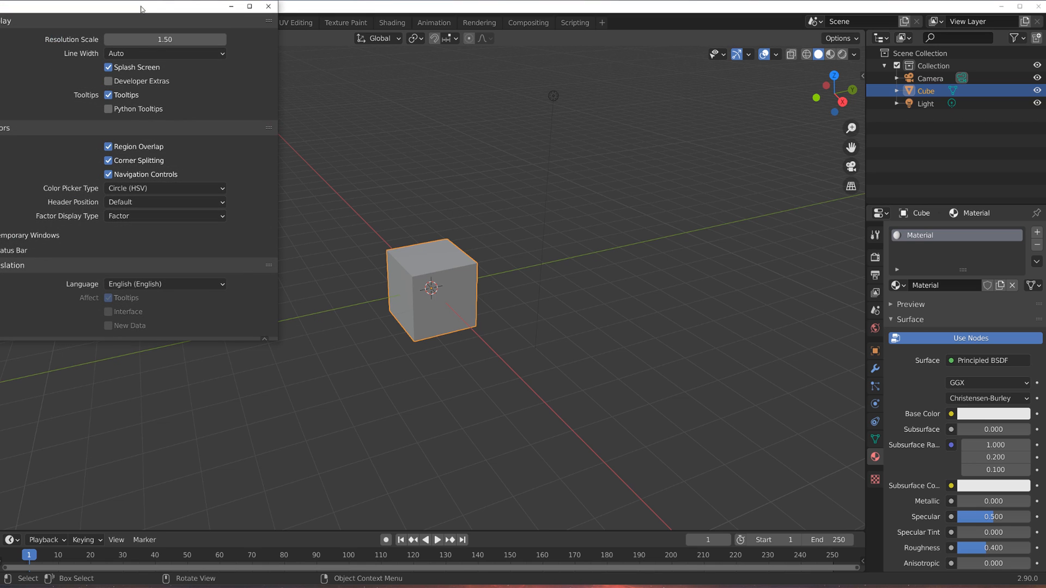
{"action": "left_click", "coordinate": [348, 214]}
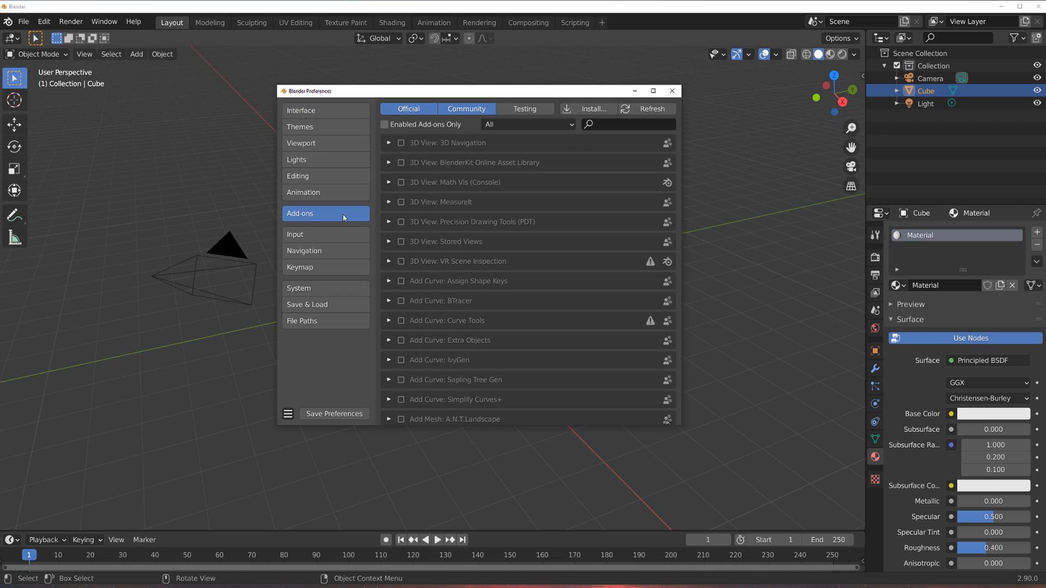
{"action": "left_click", "coordinate": [588, 109]}
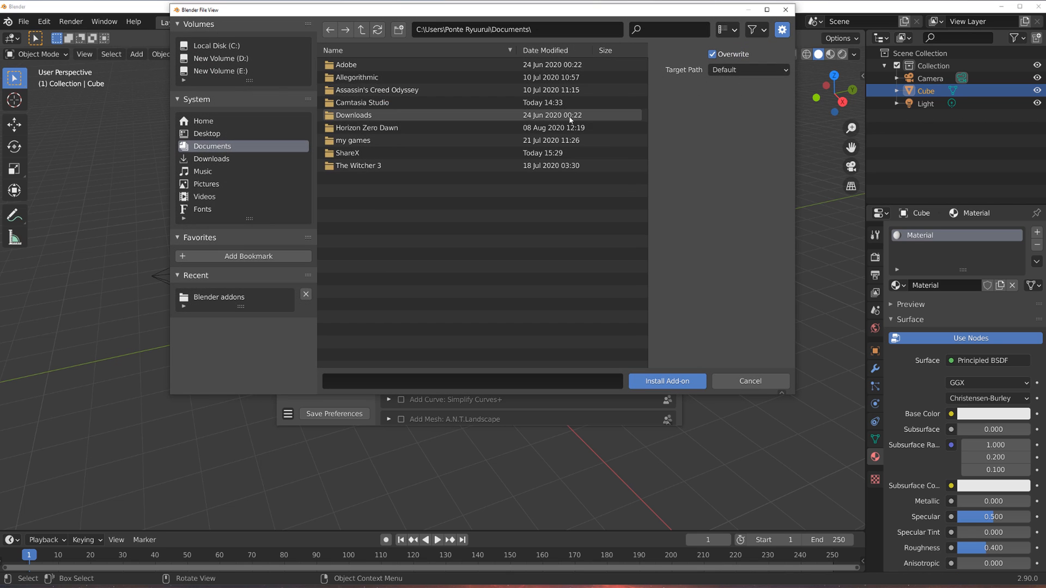
{"action": "left_click", "coordinate": [206, 137]}
{"action": "double_click", "coordinate": [360, 77]}
{"action": "double_click", "coordinate": [377, 92]}
{"action": "scroll", "coordinate": [389, 294], "scroll_direction": "down", "scroll_amount": 10}
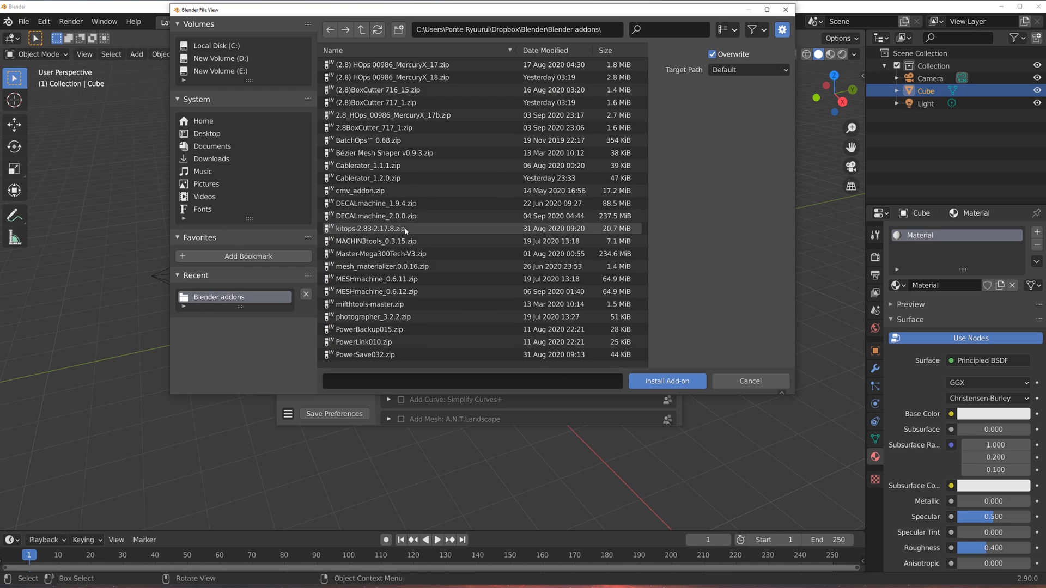
{"action": "left_click", "coordinate": [376, 285]}
{"action": "left_click", "coordinate": [655, 381]}
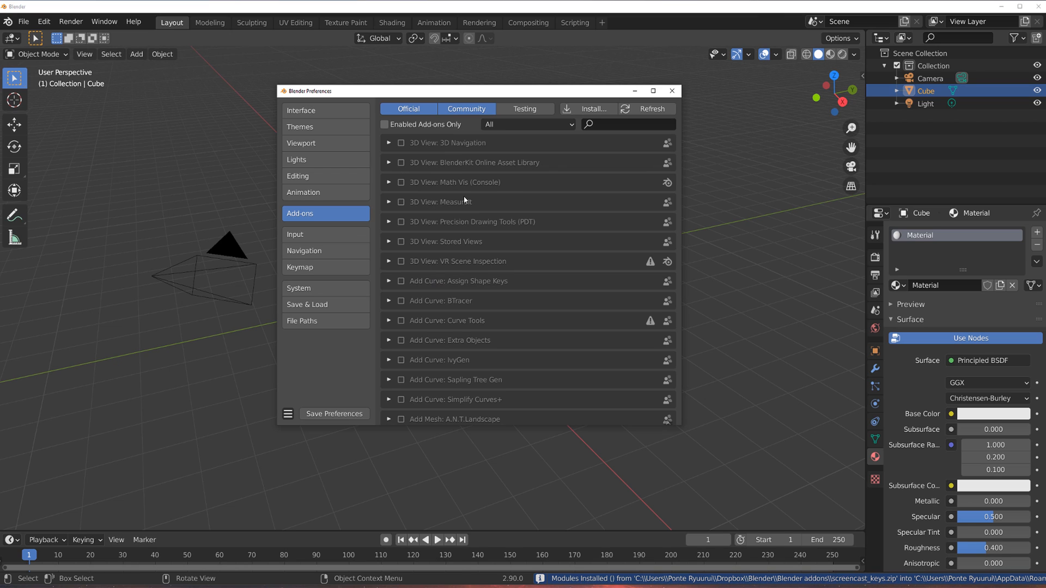
Find the System: Screencast Keys add-on by searching for "scre" and enable it.
{"action": "left_click", "coordinate": [599, 124]}
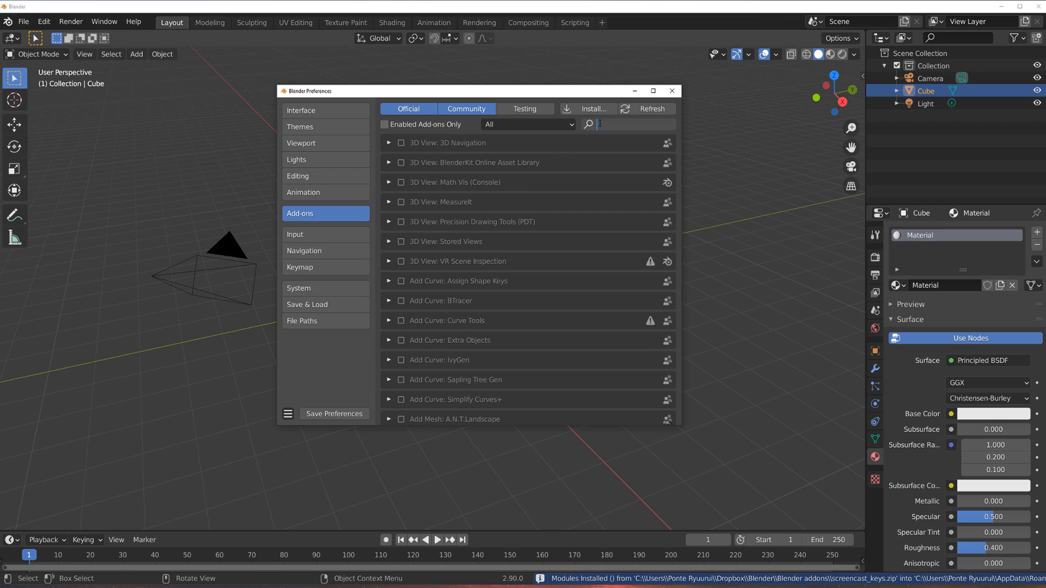
{"action": "type", "text": "scre"}
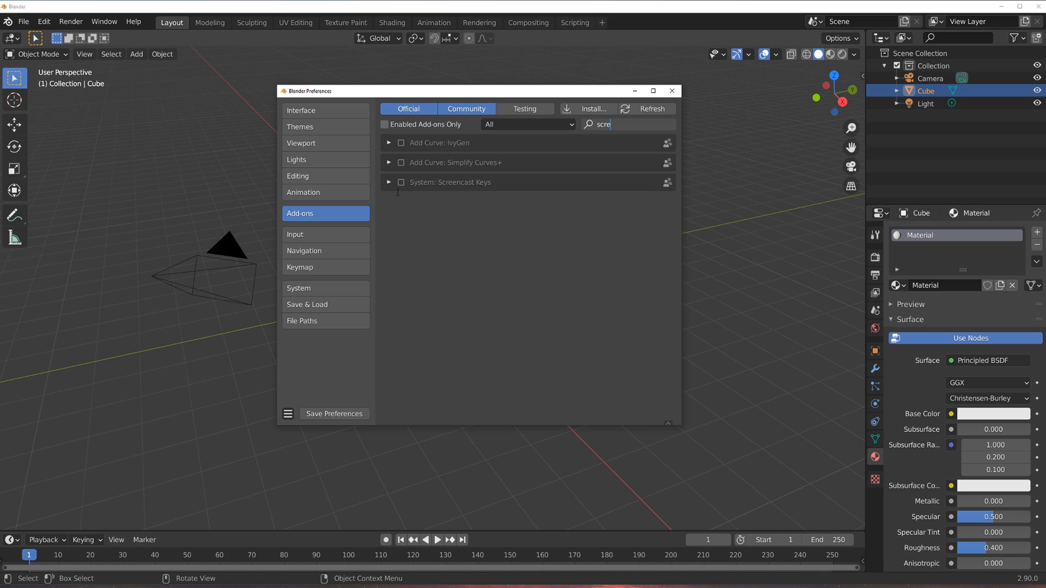
{"action": "left_click", "coordinate": [399, 185]}
{"action": "left_click", "coordinate": [401, 183]}
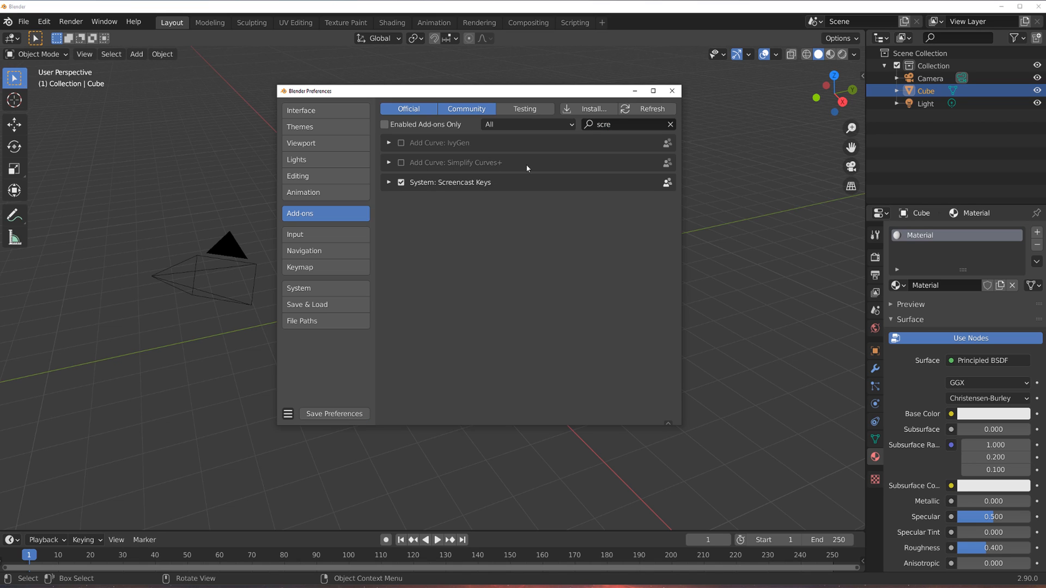
Turn on Screencast Keys in the viewport, adjusting its font and mouse sizes, and hide the sidebar.
{"action": "left_click", "coordinate": [672, 91]}
{"action": "key", "text": "n"}
{"action": "left_click", "coordinate": [858, 163]}
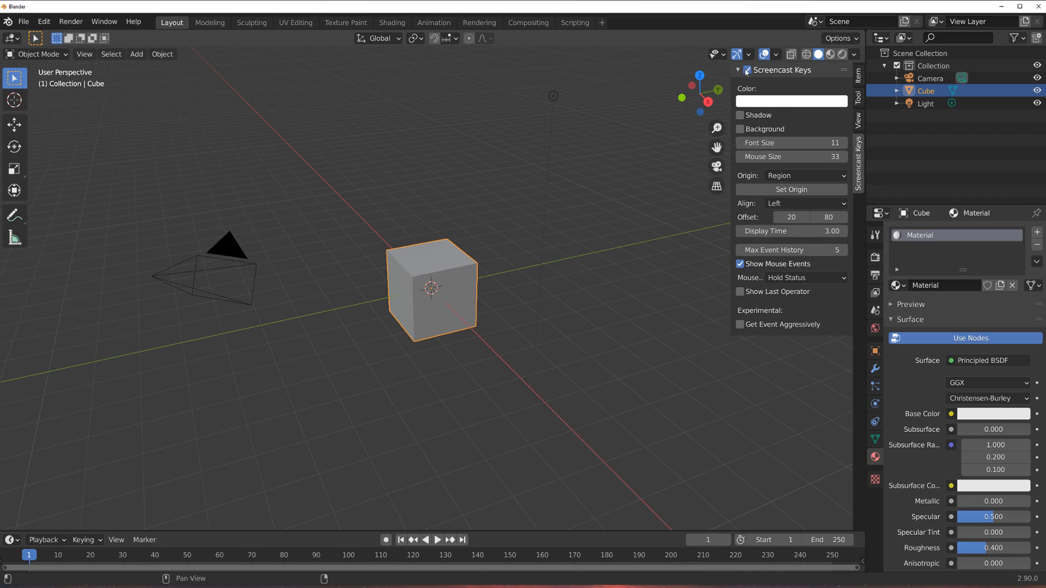
{"action": "left_click_drag", "start_coordinate": [773, 141], "coordinate": [788, 155]}
{"action": "key", "text": "n"}
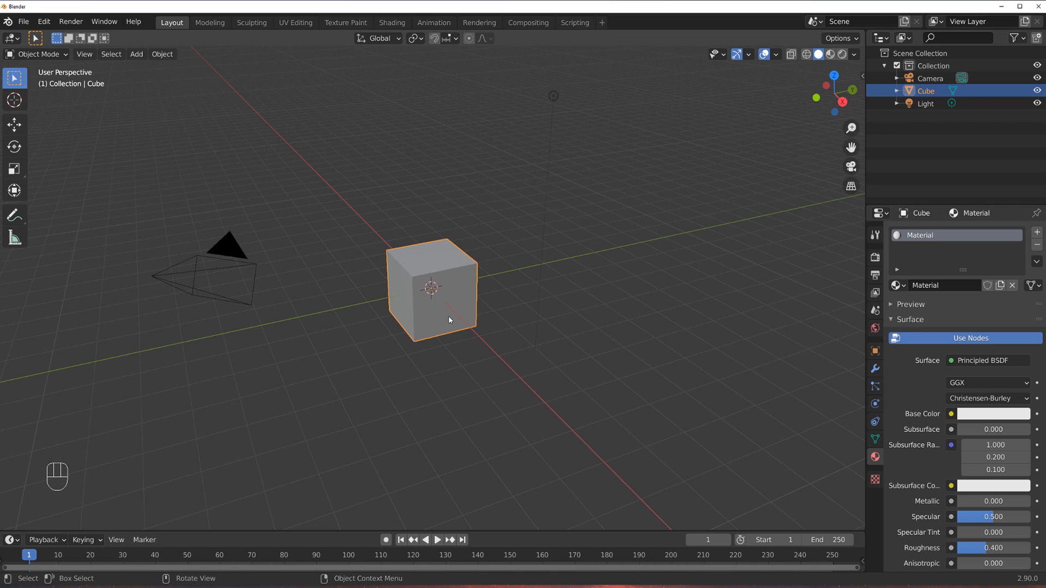
Inspect the default cube, camera and light from several sides, selecting the camera and the light.
{"action": "middle_click_drag", "start_coordinate": [424, 310], "coordinate": [760, 262]}
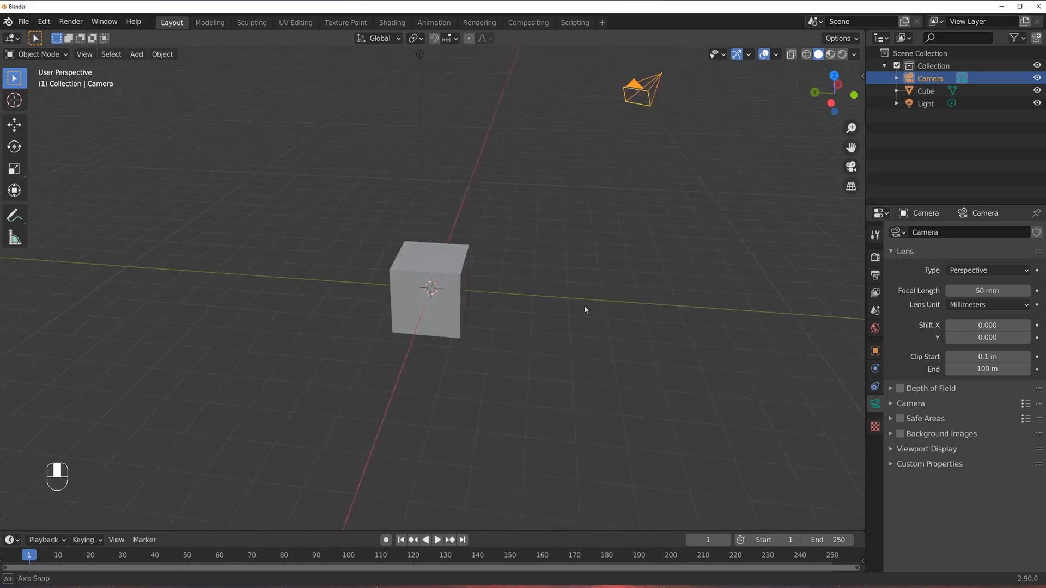
{"action": "middle_click_drag", "start_coordinate": [584, 305], "coordinate": [267, 309]}
{"action": "left_click", "coordinate": [453, 298]}
{"action": "left_click", "coordinate": [335, 341]}
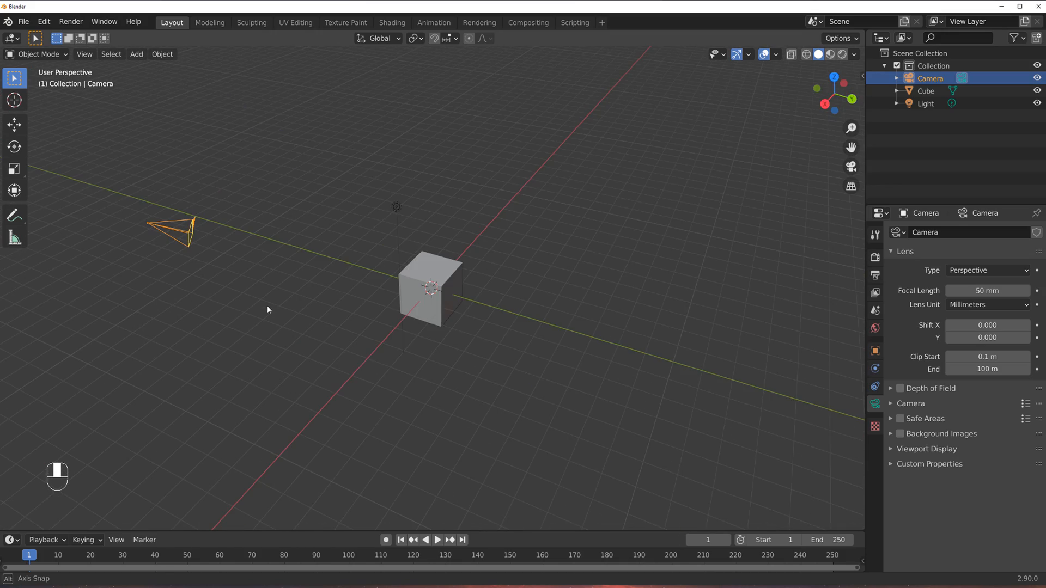
{"action": "left_click", "coordinate": [399, 208]}
{"action": "middle_click_drag", "start_coordinate": [257, 251], "coordinate": [285, 258]}
{"action": "middle_click_drag", "start_coordinate": [380, 315], "coordinate": [346, 264]}
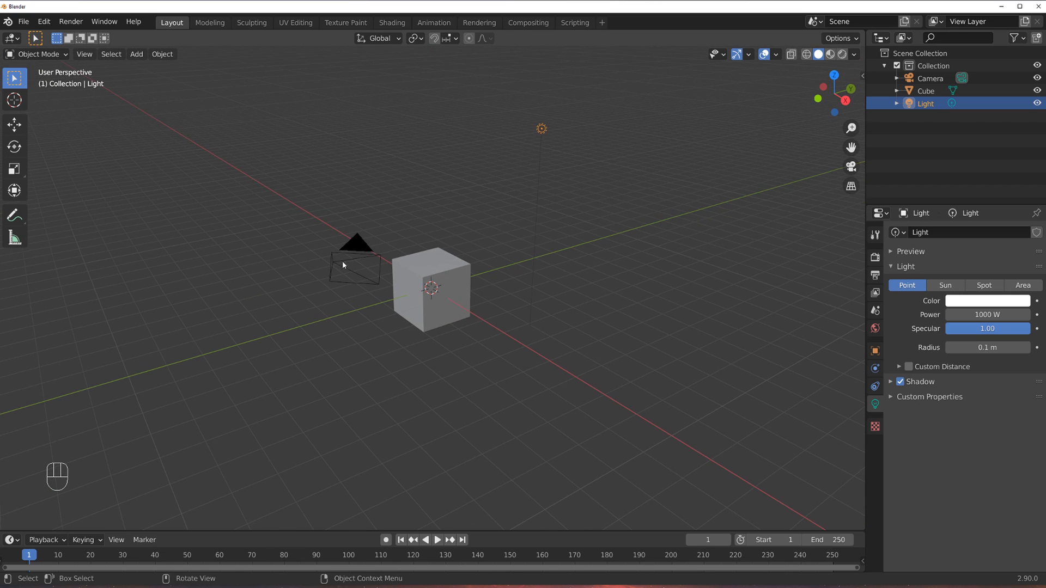
Select the camera, cube and light in turn, ending with the cube selected.
{"action": "left_click", "coordinate": [364, 244]}
{"action": "left_click", "coordinate": [441, 273]}
{"action": "left_click", "coordinate": [542, 130]}
{"action": "left_click", "coordinate": [426, 256]}
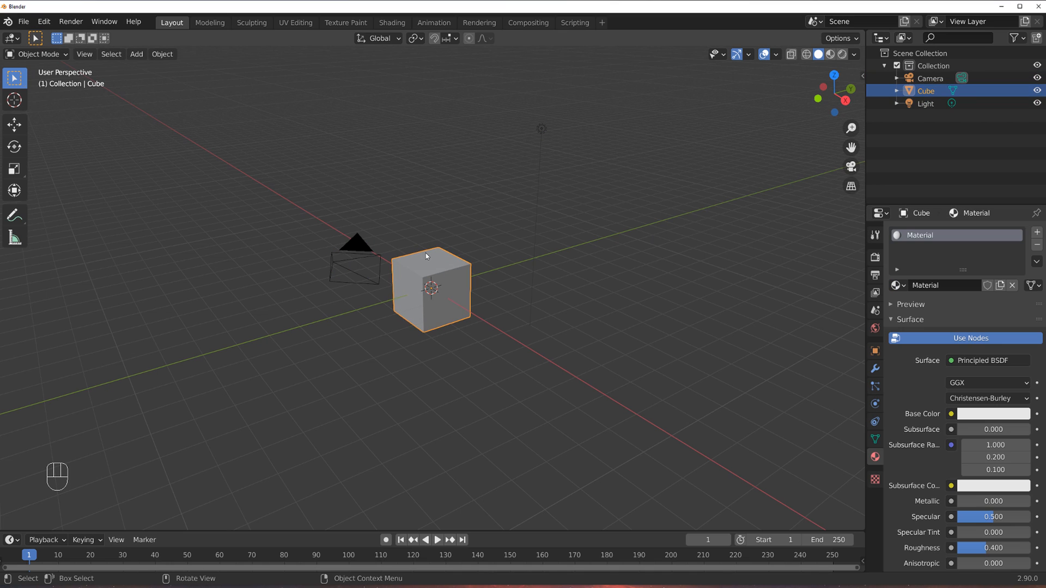
Select the camera and the light, and practise orbiting, panning and zooming the view around the default objects.
{"action": "left_click", "coordinate": [357, 245]}
{"action": "left_click", "coordinate": [542, 129]}
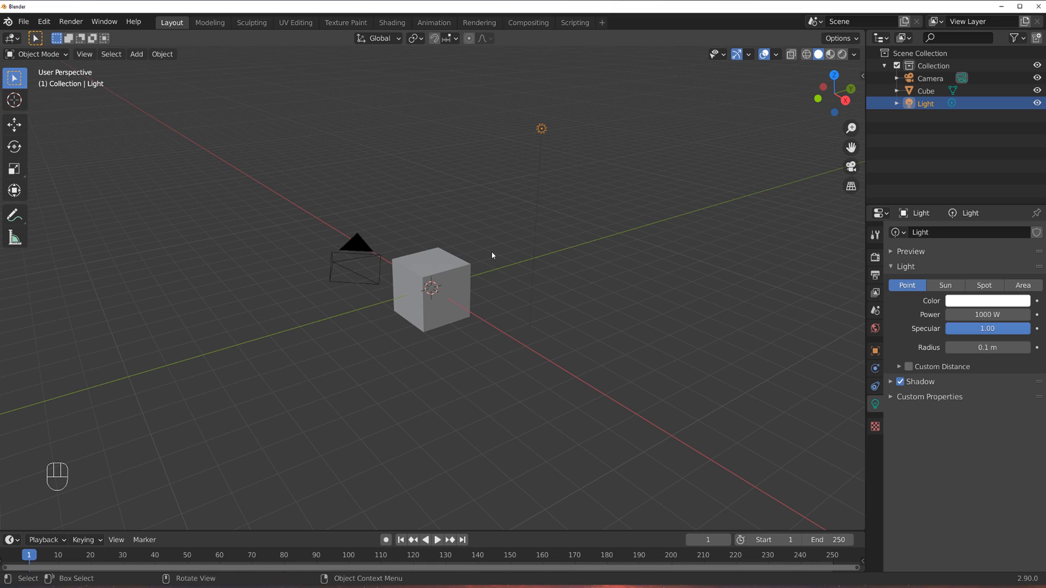
{"action": "middle_click_drag", "start_coordinate": [486, 257], "coordinate": [414, 264]}
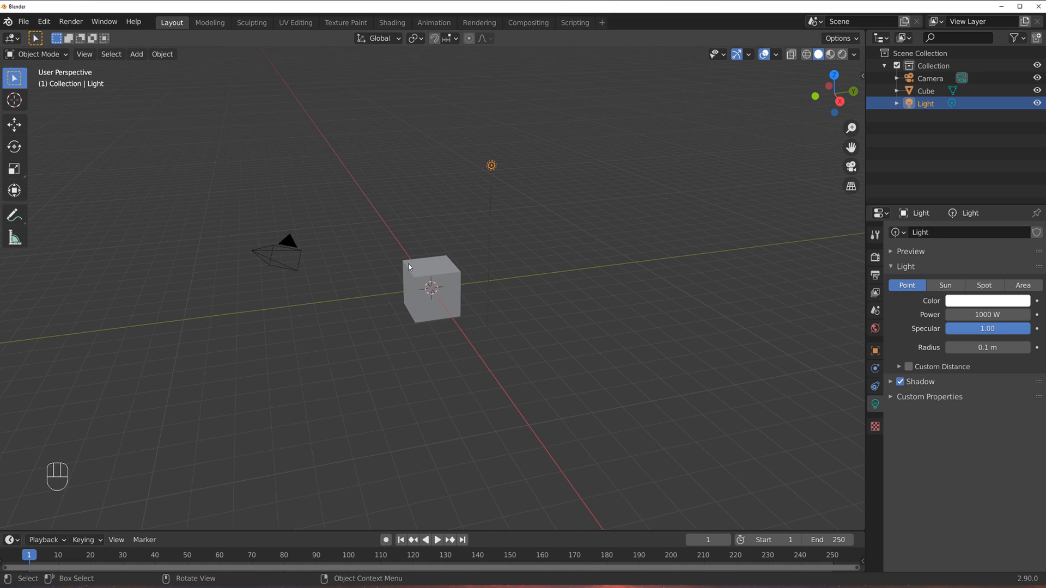
{"action": "key", "text": "shift"}
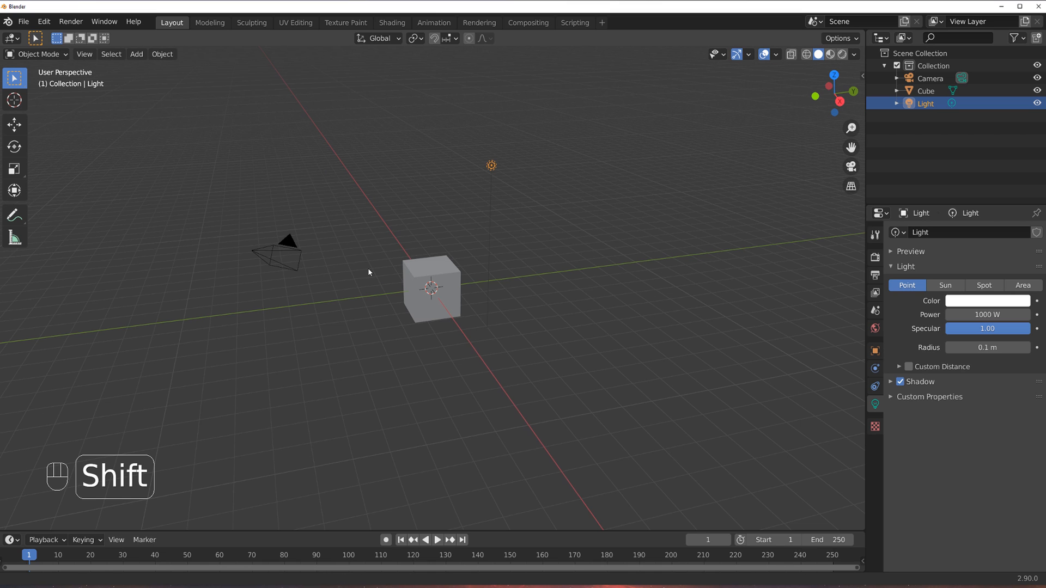
{"action": "mouse_move", "coordinate": [368, 270]}
{"action": "middle_mouse_down", "text": "shift"}
{"action": "mouse_move", "coordinate": [702, 243]}
{"action": "mouse_move", "coordinate": [197, 311]}
{"action": "mouse_move", "coordinate": [403, 302]}
{"action": "mouse_move", "coordinate": [363, 287]}
{"action": "middle_mouse_up", "text": "shift"}
{"action": "scroll", "coordinate": [398, 281], "scroll_direction": "up", "scroll_amount": 4}
{"action": "scroll", "coordinate": [403, 283], "scroll_direction": "down", "scroll_amount": 5}
{"action": "scroll", "coordinate": [408, 285], "scroll_direction": "up", "scroll_amount": 3}
{"action": "scroll", "coordinate": [410, 288], "scroll_direction": "down", "scroll_amount": 3}
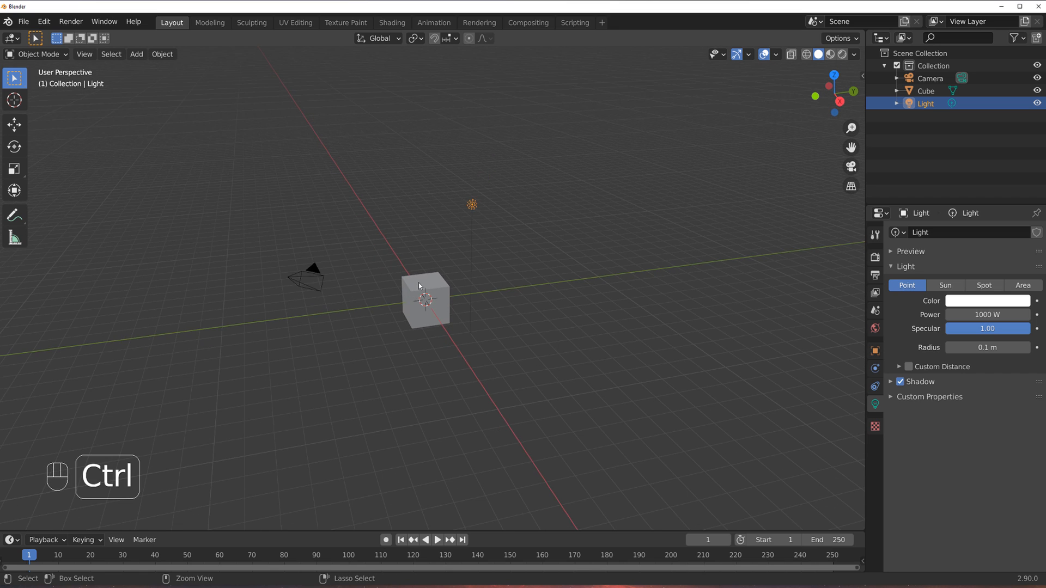
{"action": "middle_click_drag", "start_coordinate": [419, 286], "coordinate": [380, 256], "text": "ctrl"}
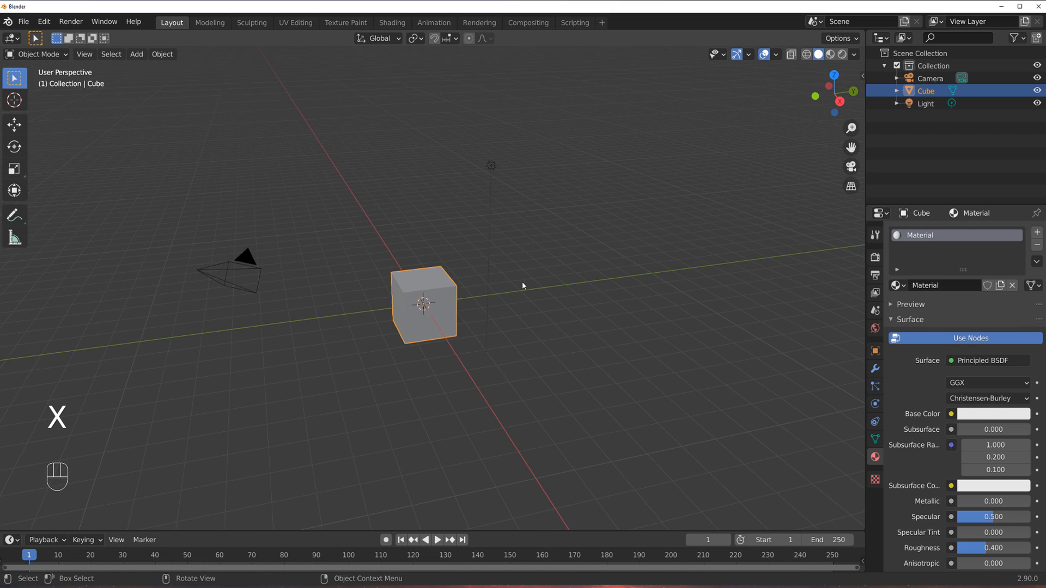
Select the default cube and delete it from the scene.
{"action": "left_click", "coordinate": [537, 285]}
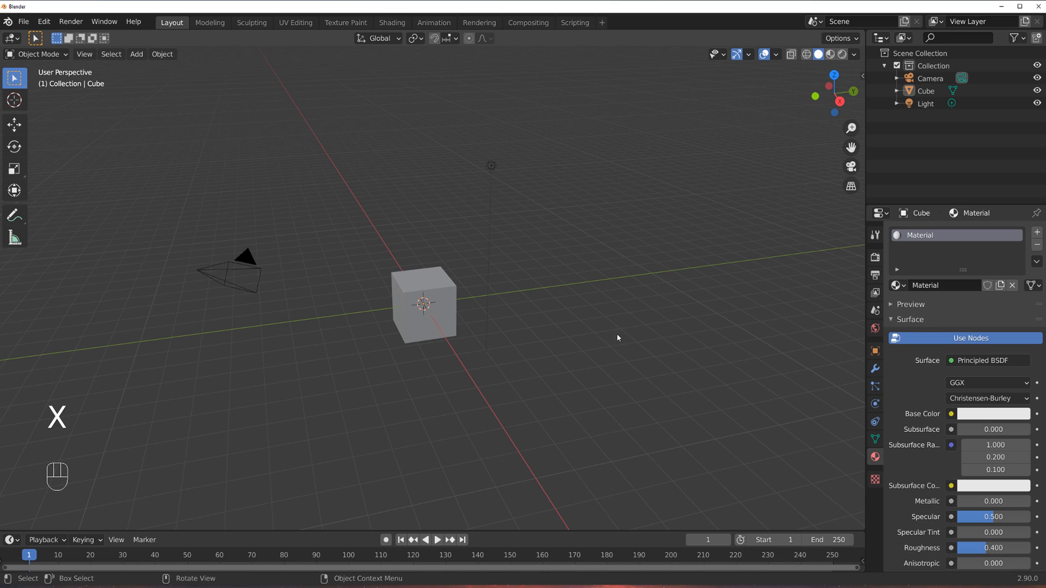
{"action": "left_click", "coordinate": [428, 292]}
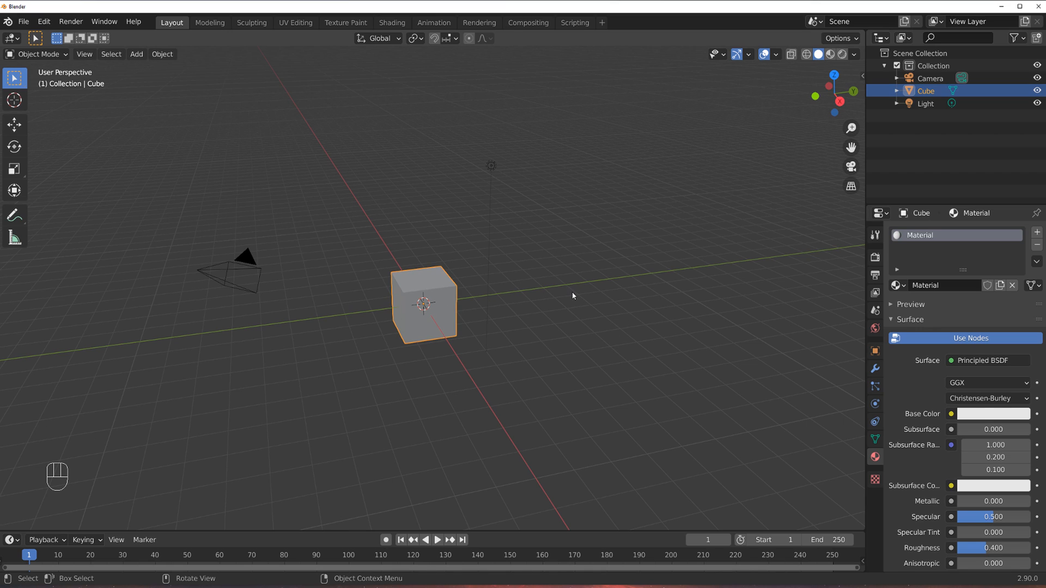
{"action": "key", "text": "x"}
{"action": "left_click", "coordinate": [573, 294]}
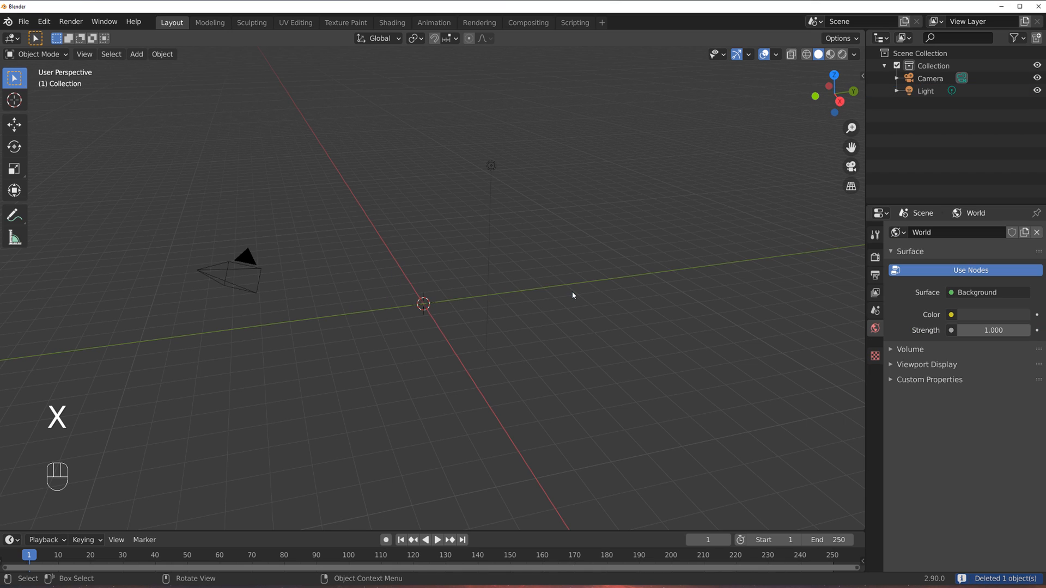
Select the camera and the light together and delete both from the scene.
{"action": "left_click", "coordinate": [254, 270]}
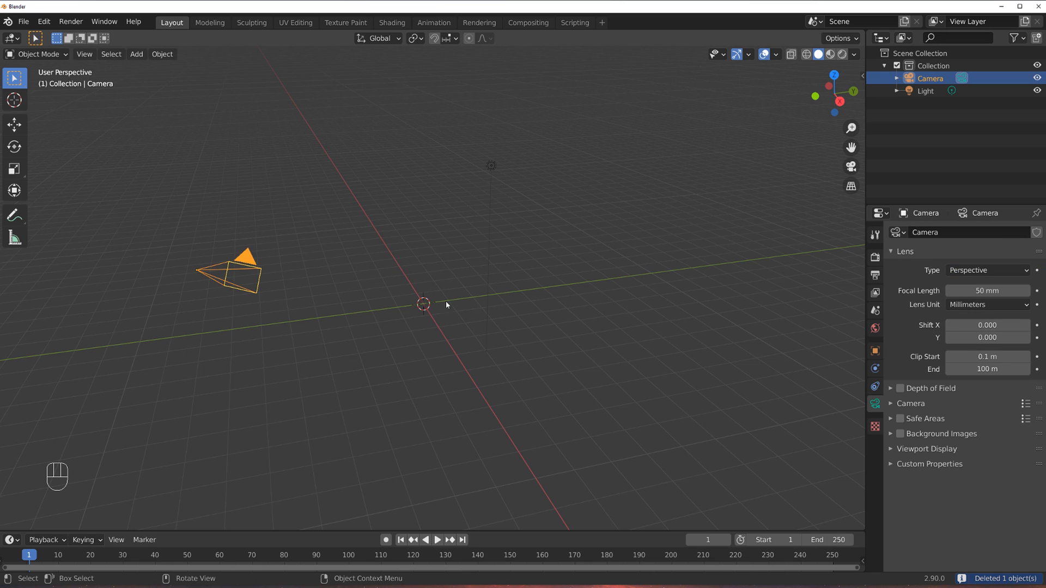
{"action": "left_click_drag", "start_coordinate": [135, 109], "coordinate": [702, 460]}
{"action": "left_click_drag", "start_coordinate": [131, 98], "coordinate": [714, 469]}
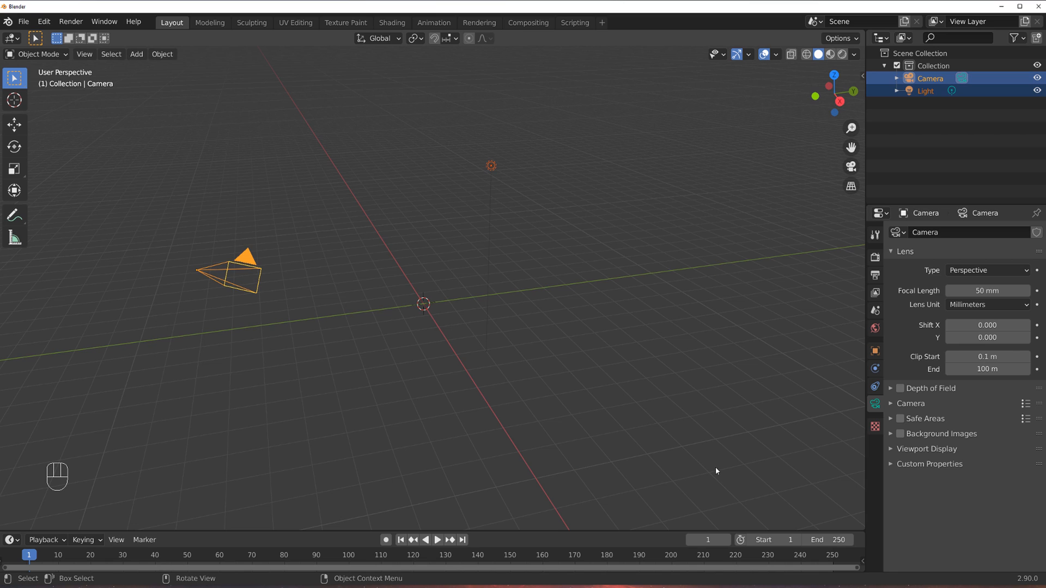
{"action": "key", "text": "x"}
{"action": "left_click", "coordinate": [666, 318]}
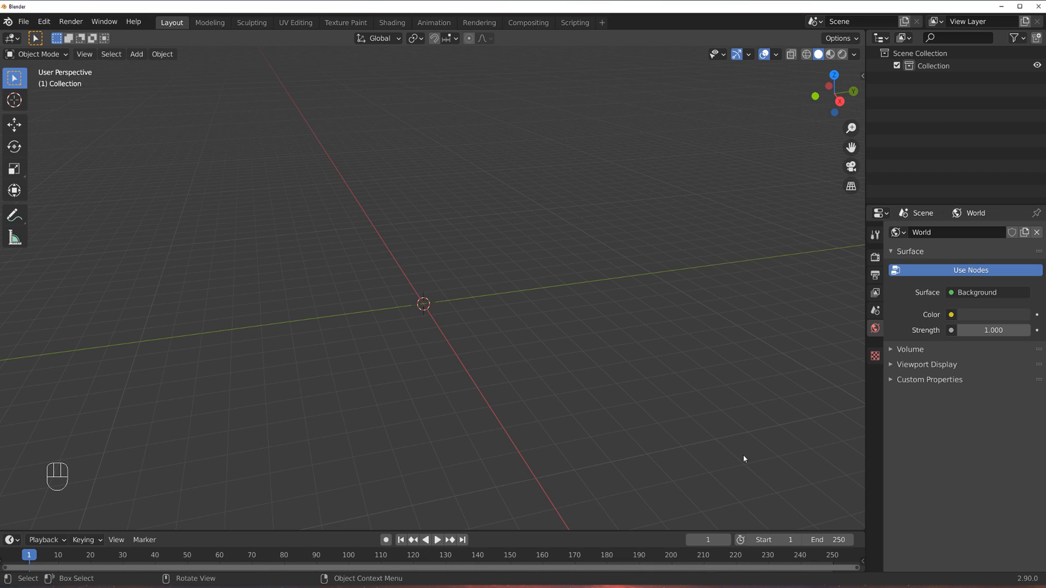
Close the Timeline area by merging it into the 3D viewport above it.
{"action": "left_click_drag", "start_coordinate": [861, 529], "coordinate": [859, 528]}
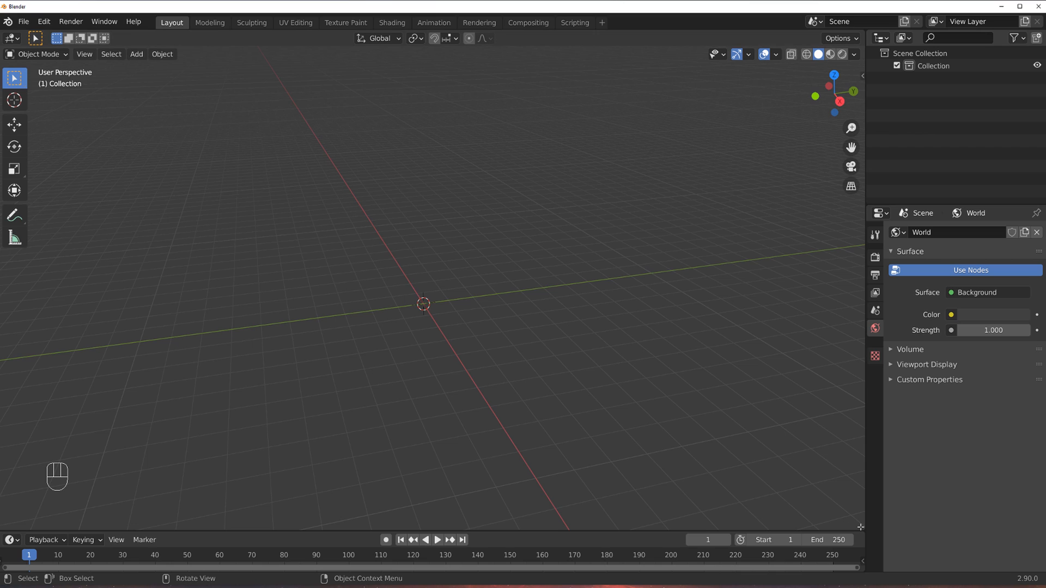
{"action": "left_click_drag", "start_coordinate": [861, 527], "coordinate": [857, 551]}
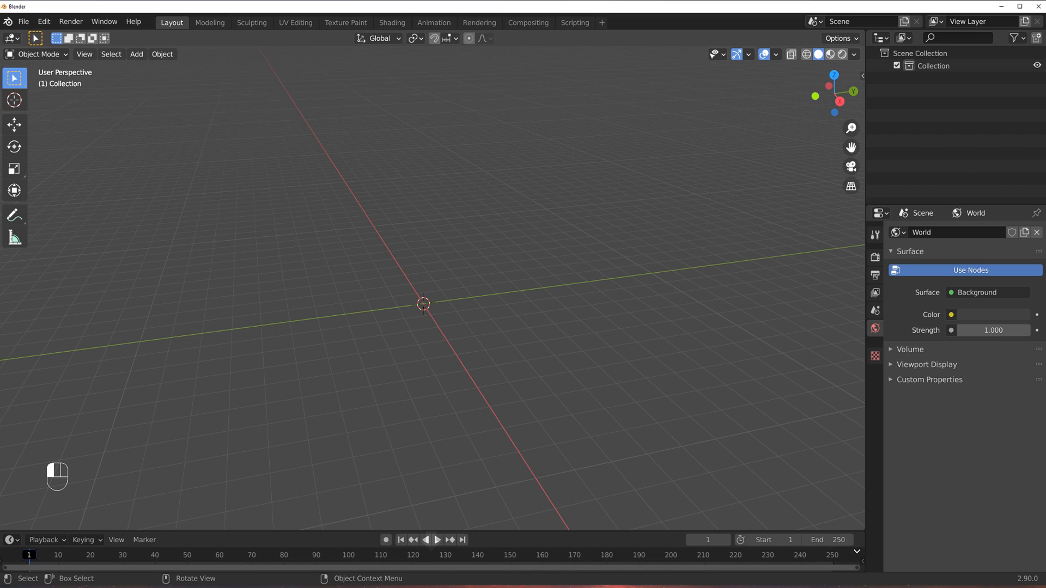
{"action": "left_click_drag", "start_coordinate": [856, 551], "coordinate": [861, 547]}
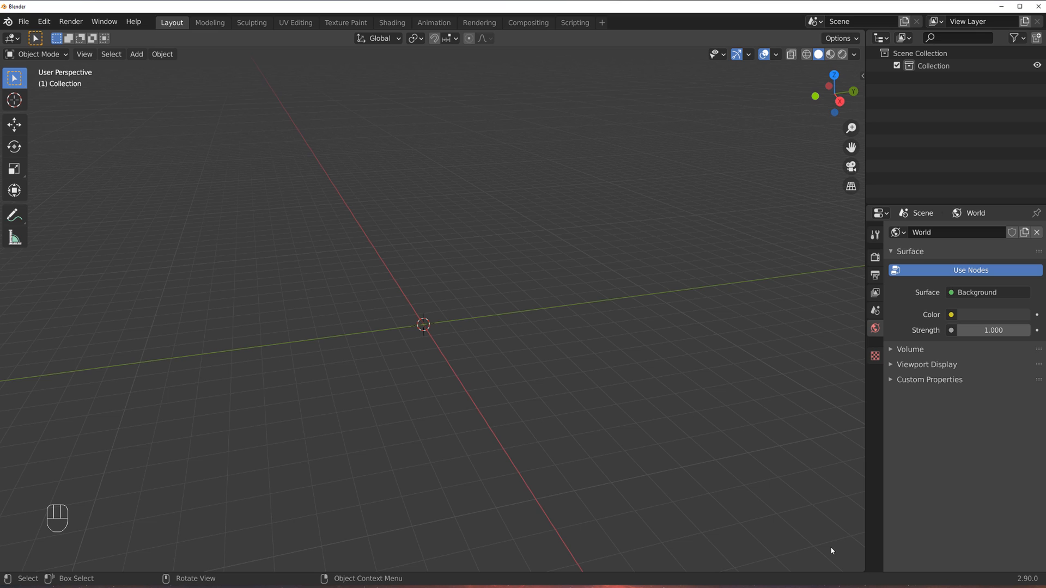
Split the 3D viewport horizontally and change the lower area's editor type to Timeline.
{"action": "left_click_drag", "start_coordinate": [861, 570], "coordinate": [827, 413]}
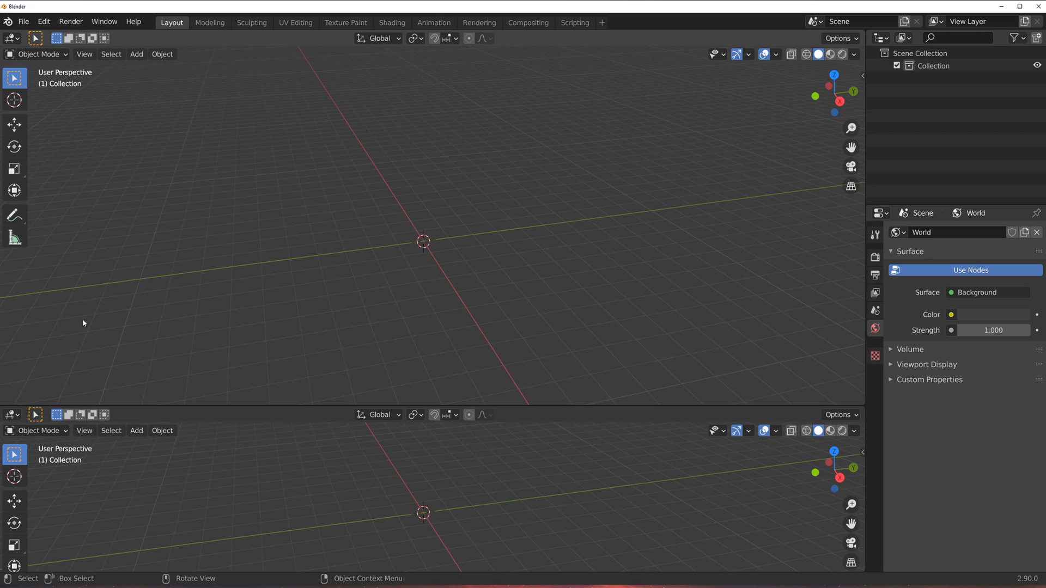
{"action": "left_click", "coordinate": [13, 415]}
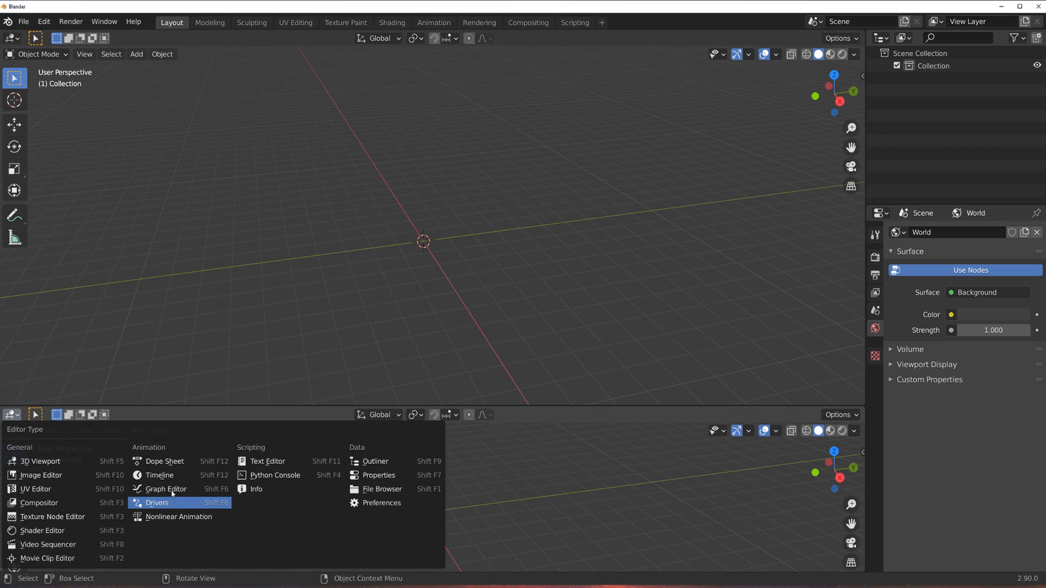
{"action": "left_click", "coordinate": [166, 478]}
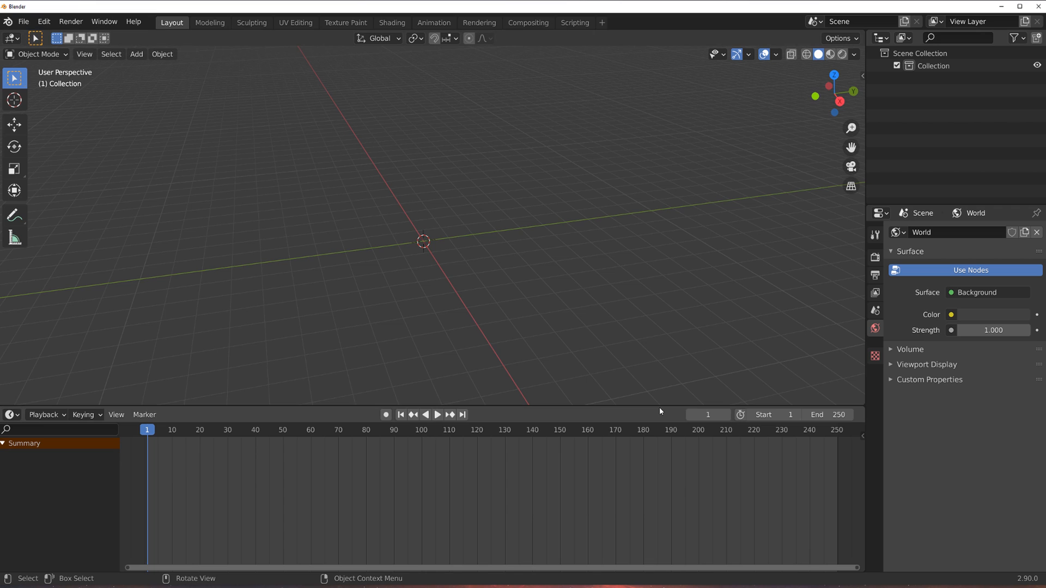
Reduce the Timeline's height and merge its area back into the 3D viewport.
{"action": "left_click_drag", "start_coordinate": [656, 409], "coordinate": [641, 510]}
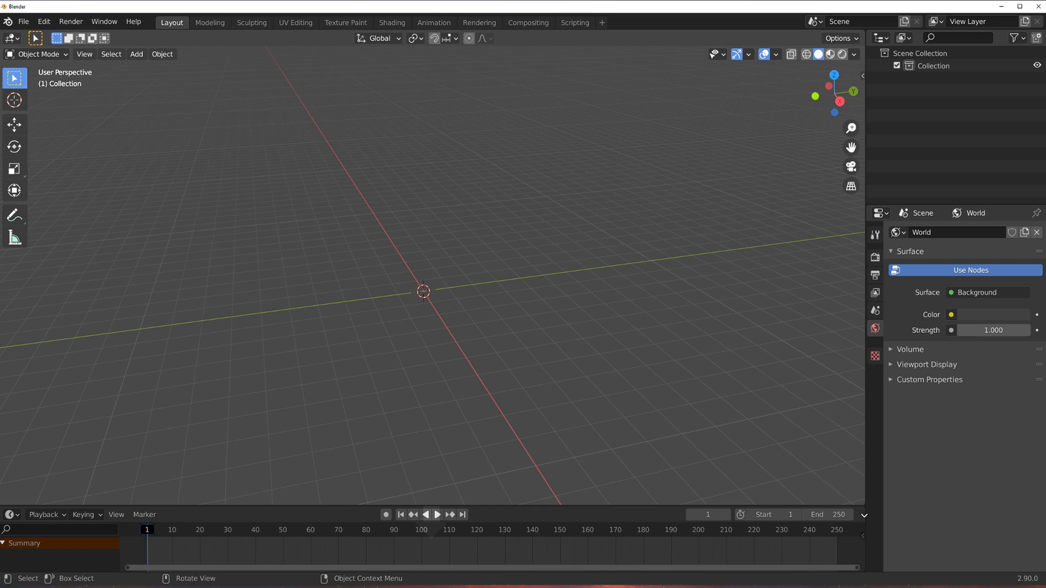
{"action": "left_click_drag", "start_coordinate": [864, 515], "coordinate": [864, 516]}
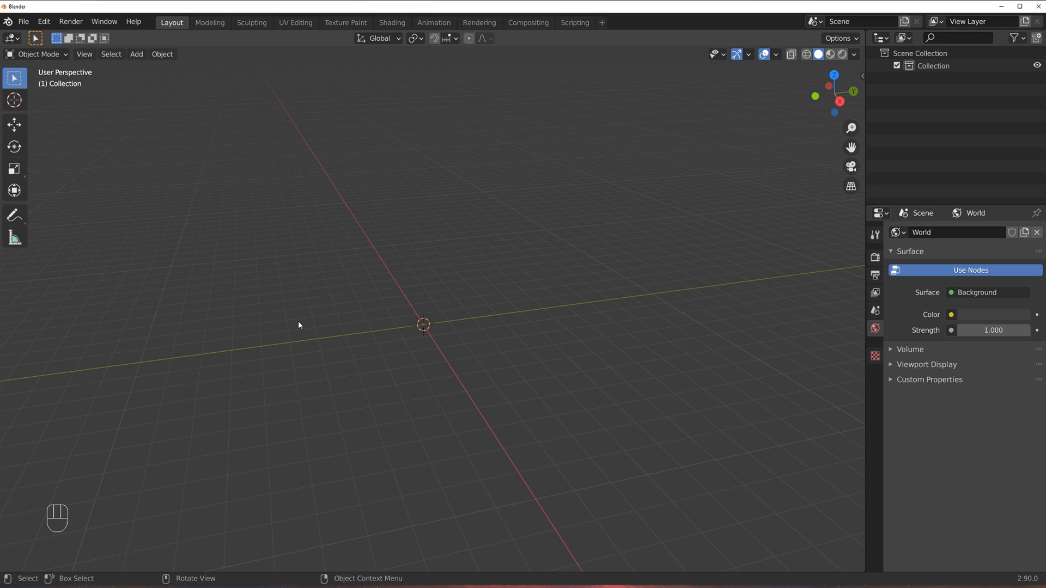
Widen the 3D viewport by narrowing the Outliner and Properties column, and slightly reduce the Outliner's height.
{"action": "left_click_drag", "start_coordinate": [618, 586], "coordinate": [619, 587]}
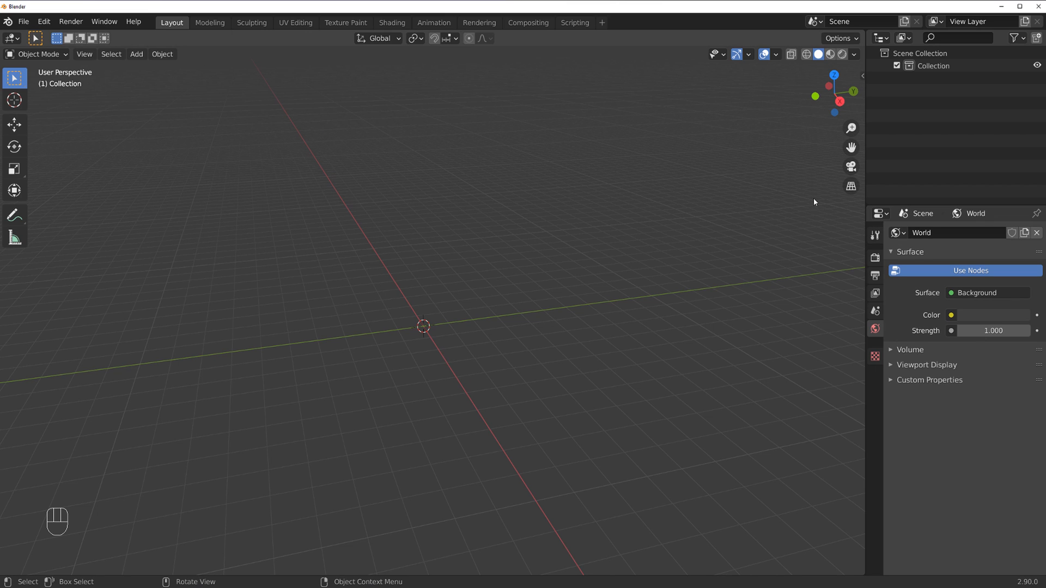
{"action": "left_click_drag", "start_coordinate": [865, 190], "coordinate": [888, 195]}
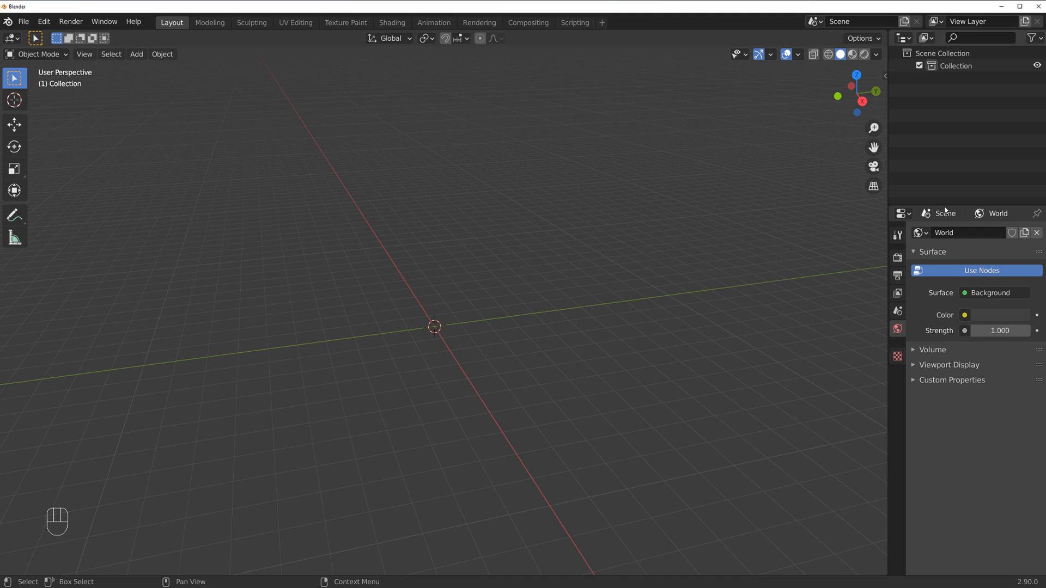
{"action": "mouse_move", "coordinate": [956, 207]}
{"action": "left_mouse_down"}
{"action": "mouse_move", "coordinate": [953, 144]}
{"action": "mouse_move", "coordinate": [956, 201]}
{"action": "left_mouse_up"}
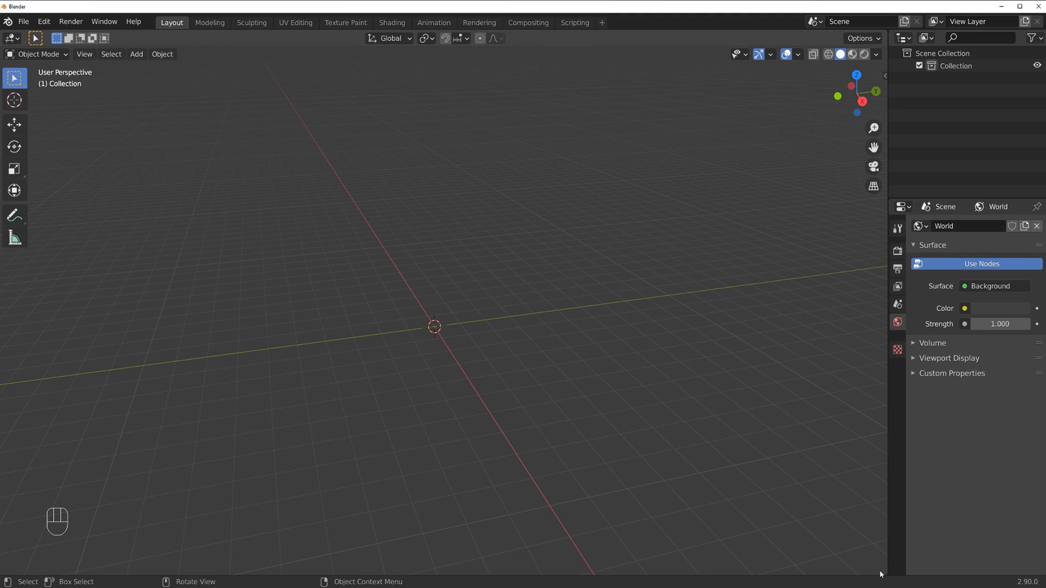
Split the 3D viewport vertically into three side-by-side areas and merge them back into a single viewport.
{"action": "left_click_drag", "start_coordinate": [883, 570], "coordinate": [701, 534]}
{"action": "left_click_drag", "start_coordinate": [5, 567], "coordinate": [124, 567]}
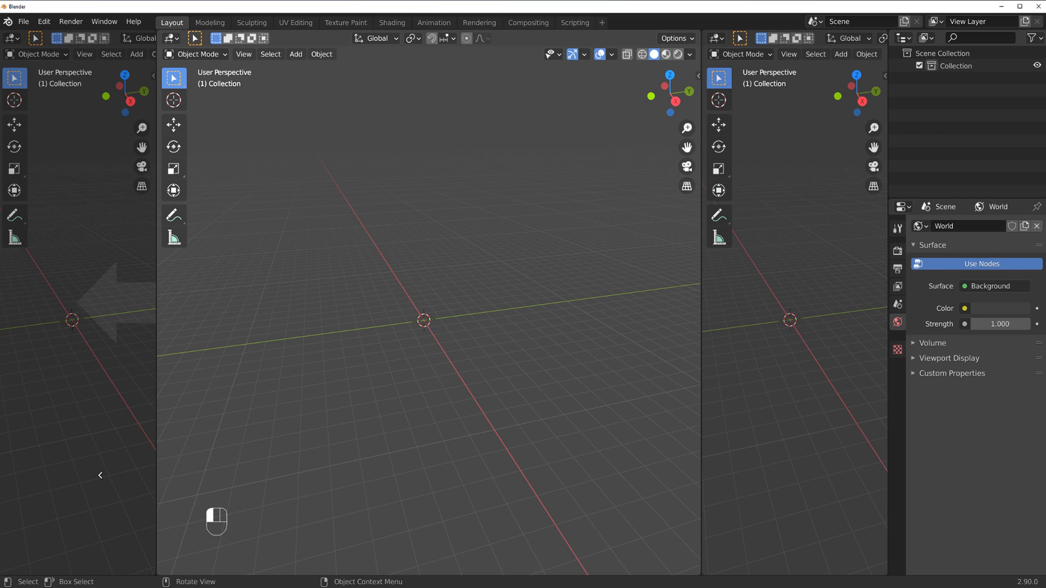
{"action": "left_click_drag", "start_coordinate": [128, 492], "coordinate": [110, 507]}
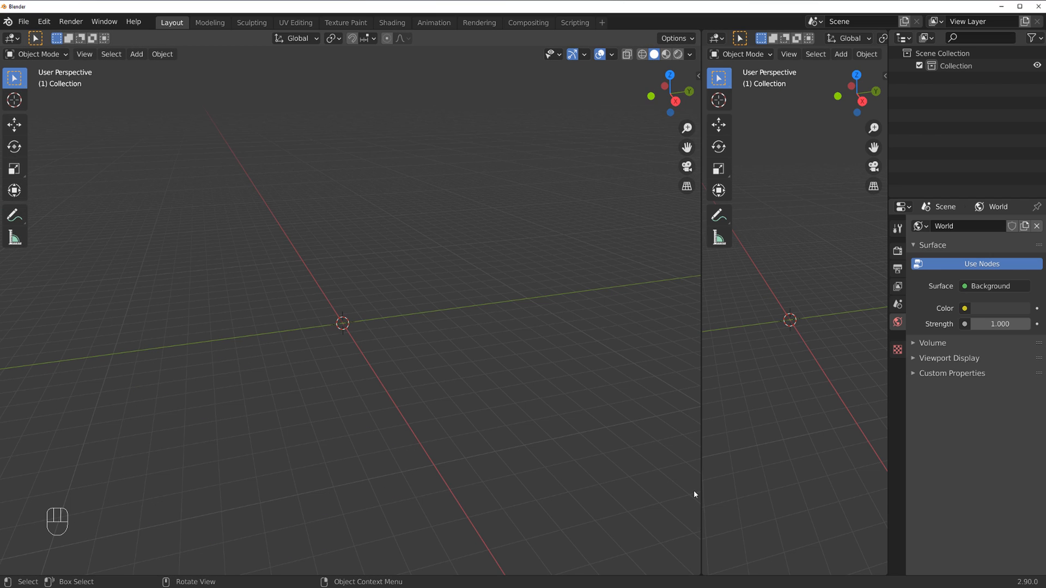
{"action": "left_click_drag", "start_coordinate": [694, 571], "coordinate": [734, 566]}
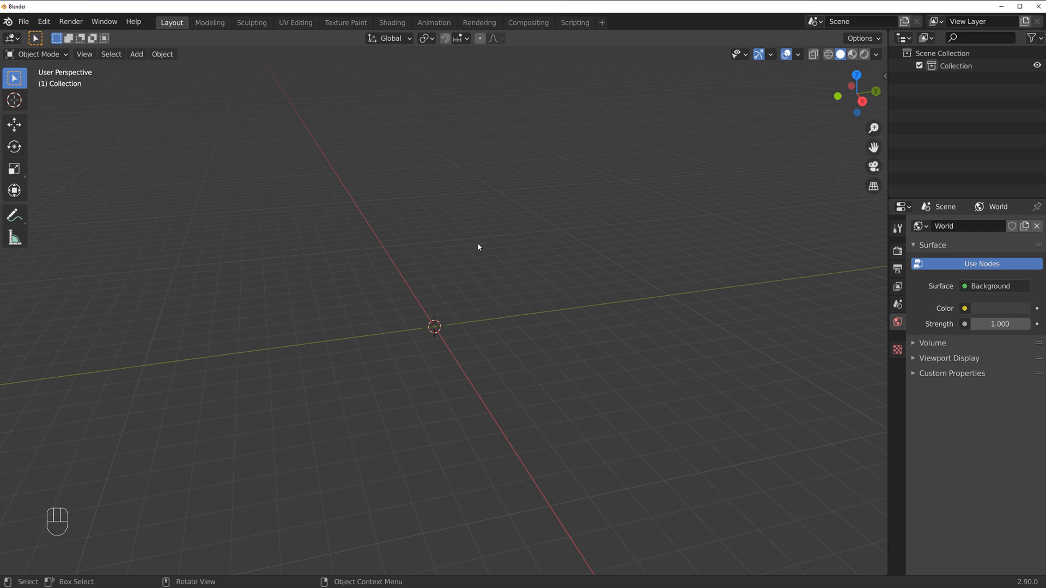
Rotate the empty scene's view and save the current setup as the startup file.
{"action": "middle_click_drag", "start_coordinate": [483, 281], "coordinate": [546, 234]}
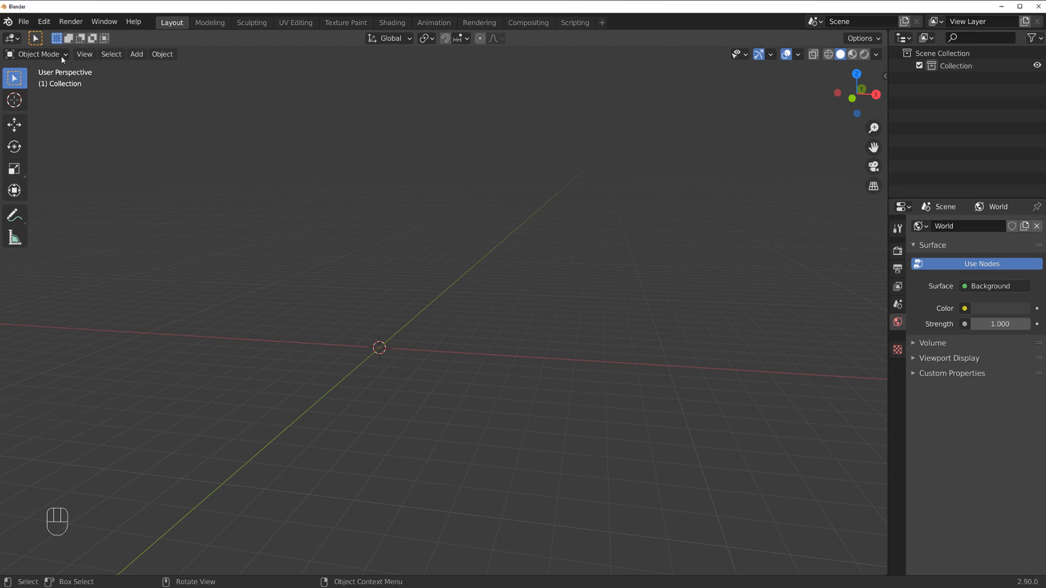
{"action": "left_click", "coordinate": [24, 22]}
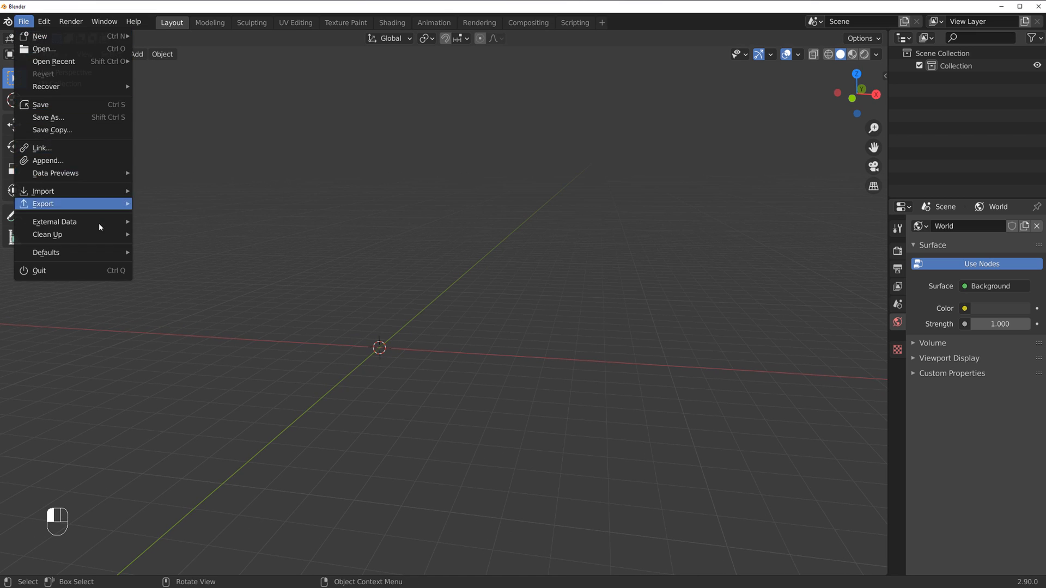
{"action": "mouse_move", "coordinate": [106, 252]}
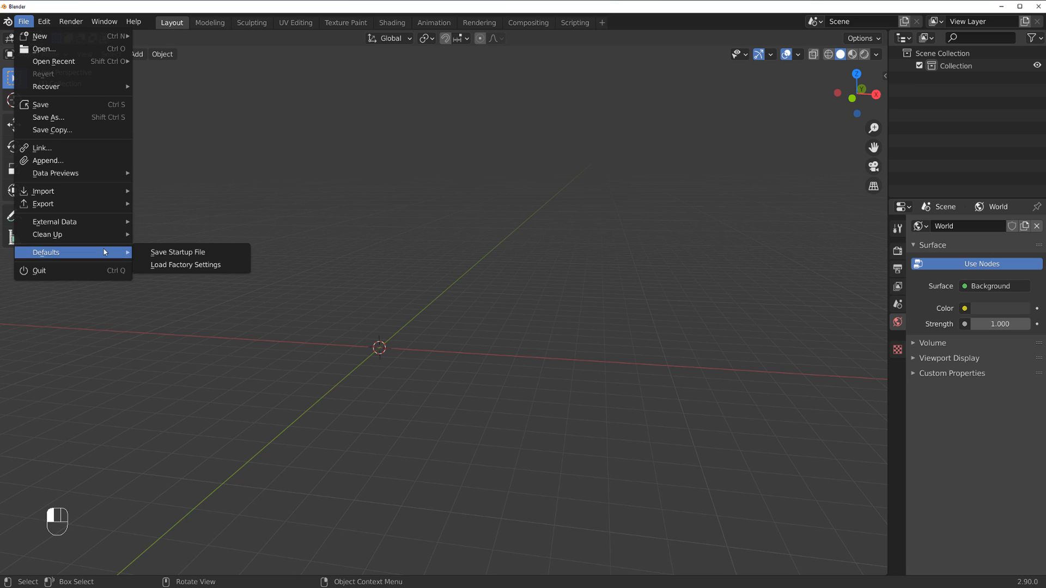
{"action": "left_click", "coordinate": [163, 254]}
{"action": "left_click", "coordinate": [161, 252]}
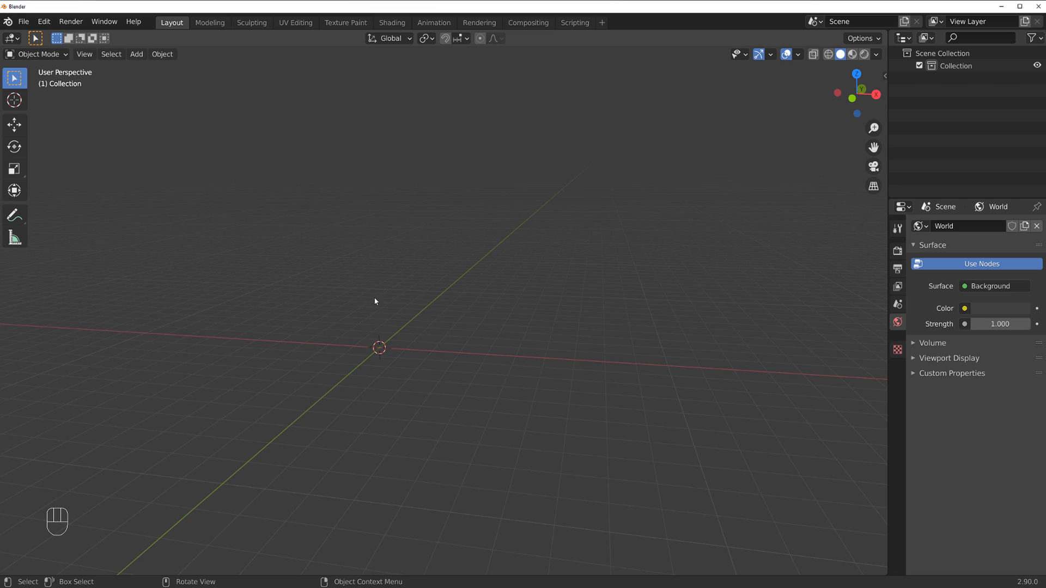
Switch to File Explorer, locate startup.blend in Blender's 2.90\config folder, and close the window.
{"action": "key", "text": "alt+Tab"}
{"action": "left_click_drag", "start_coordinate": [505, 125], "coordinate": [523, 119]}
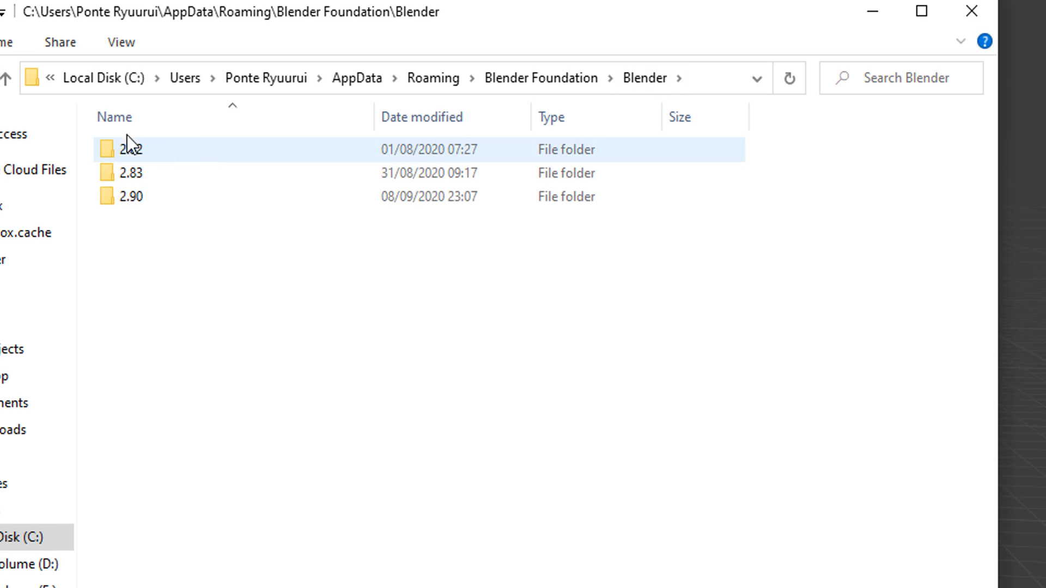
{"action": "double_click", "coordinate": [139, 205]}
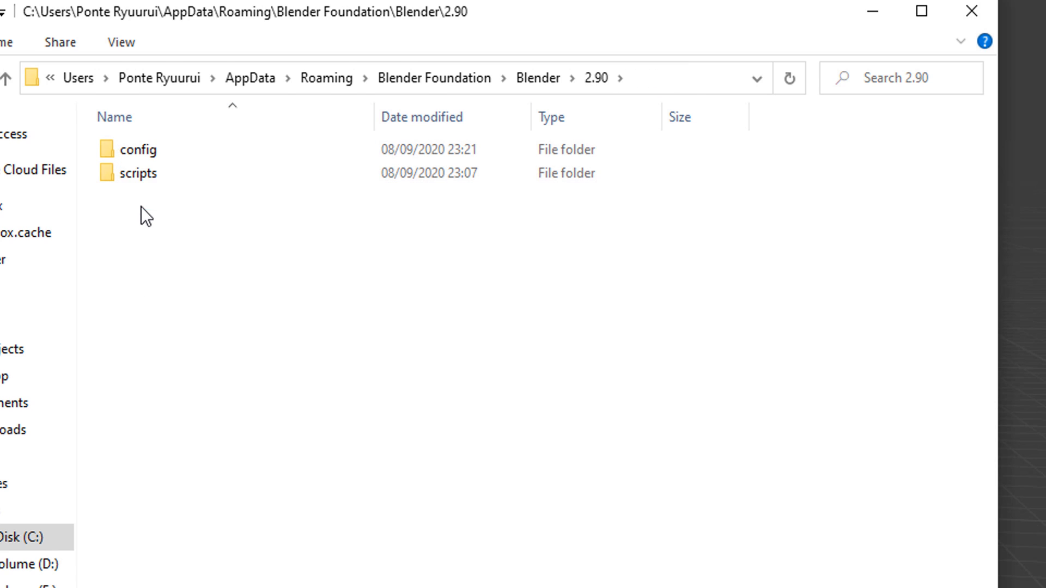
{"action": "double_click", "coordinate": [162, 152]}
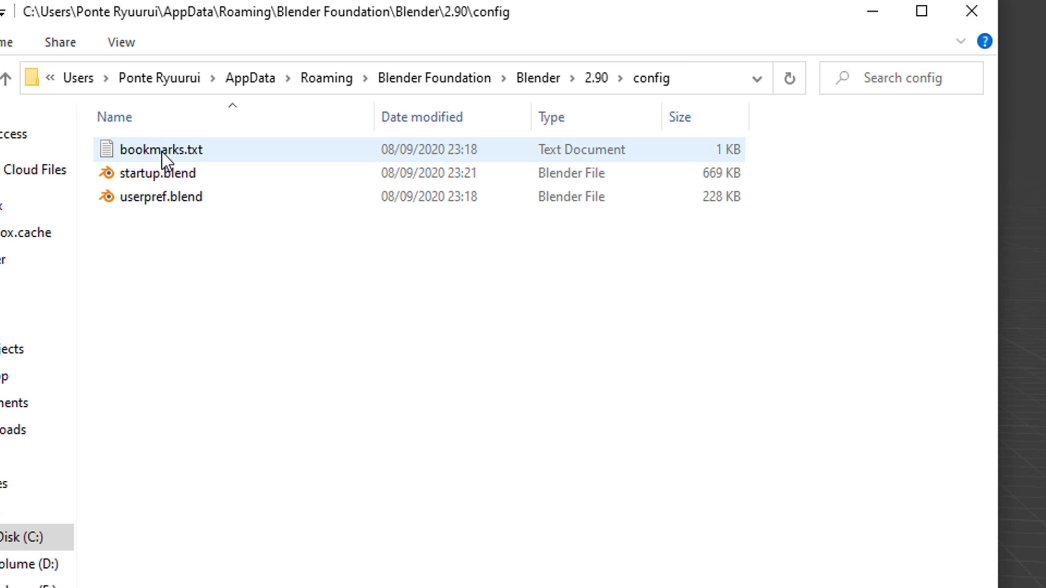
{"action": "left_click", "coordinate": [188, 164]}
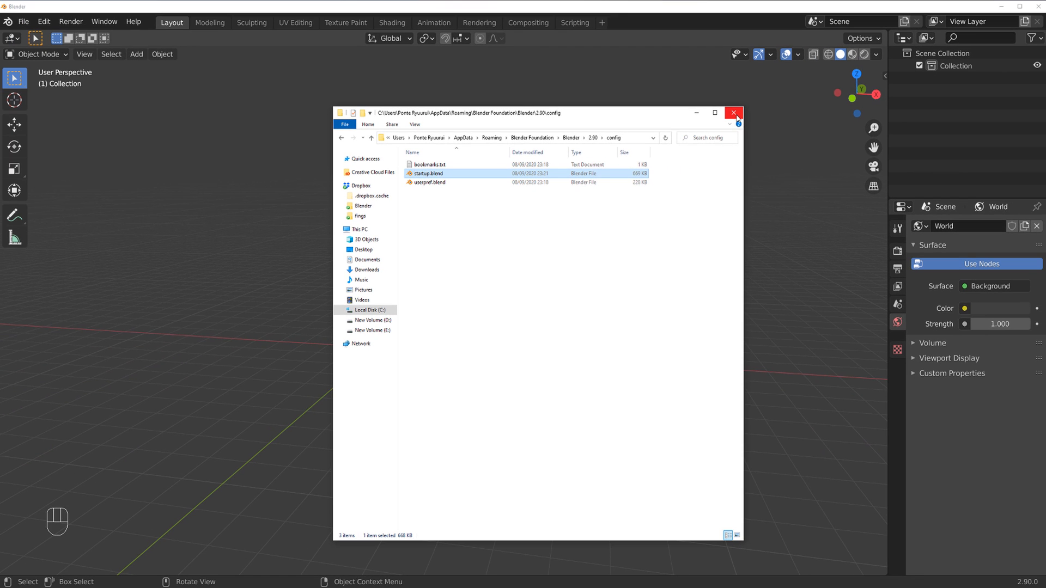
{"action": "left_click", "coordinate": [734, 114]}
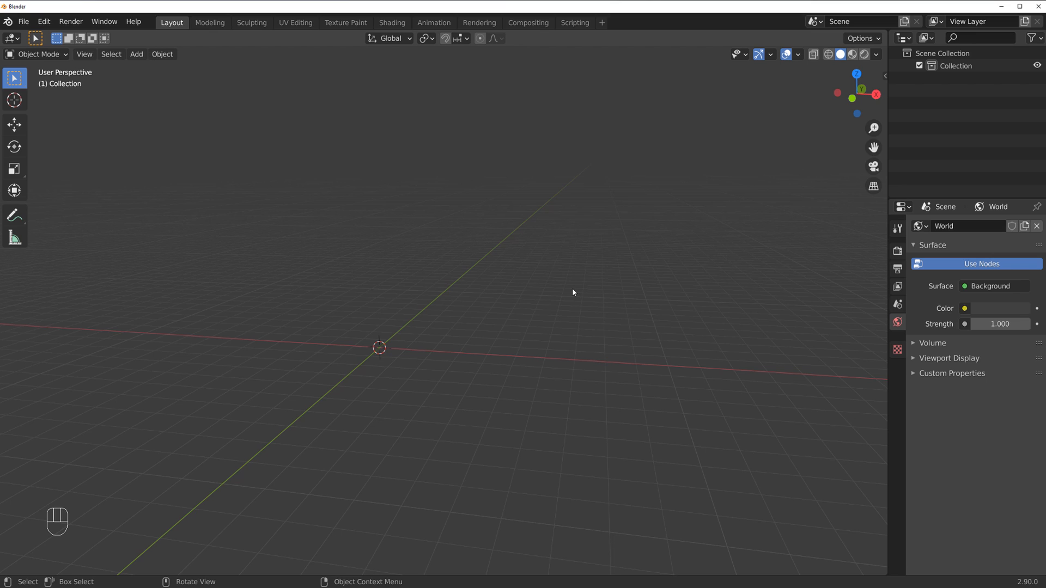
Add a cube mesh at the world origin of the empty scene.
{"action": "key", "text": "shift+a"}
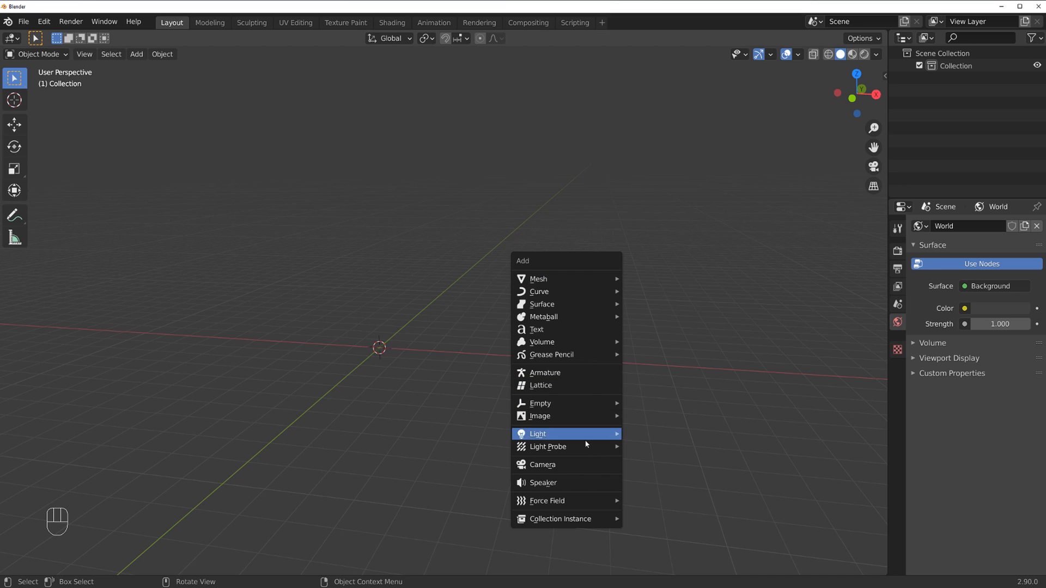
{"action": "mouse_move", "coordinate": [576, 281]}
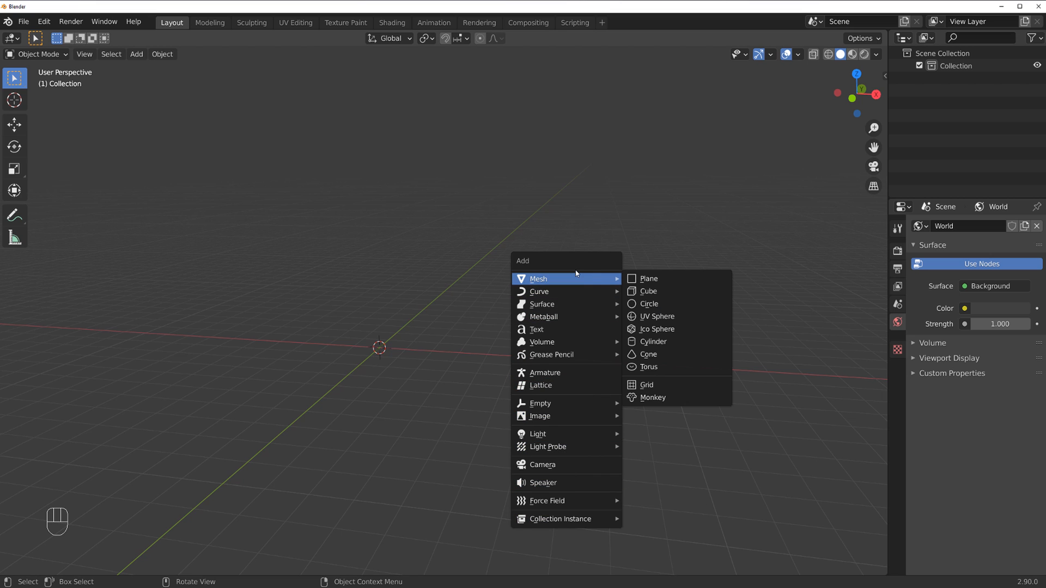
{"action": "left_click", "coordinate": [658, 295]}
{"action": "middle_click_drag", "start_coordinate": [475, 332], "coordinate": [453, 320]}
{"action": "scroll", "coordinate": [393, 342], "scroll_direction": "up", "scroll_amount": 4}
{"action": "scroll", "coordinate": [453, 320], "scroll_direction": "up", "scroll_amount": 1}
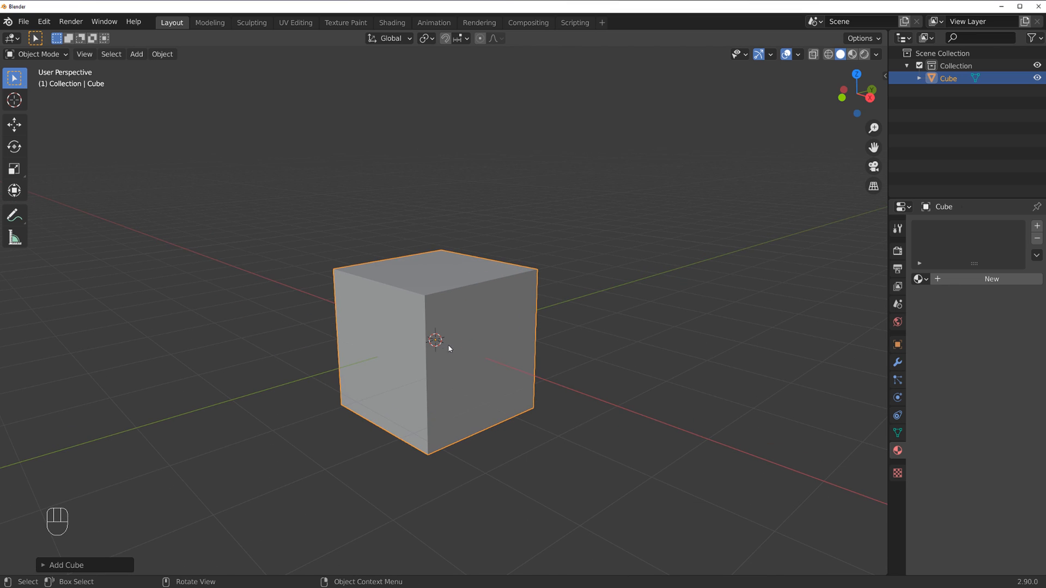
{"action": "scroll", "coordinate": [426, 313], "scroll_direction": "down", "scroll_amount": 3}
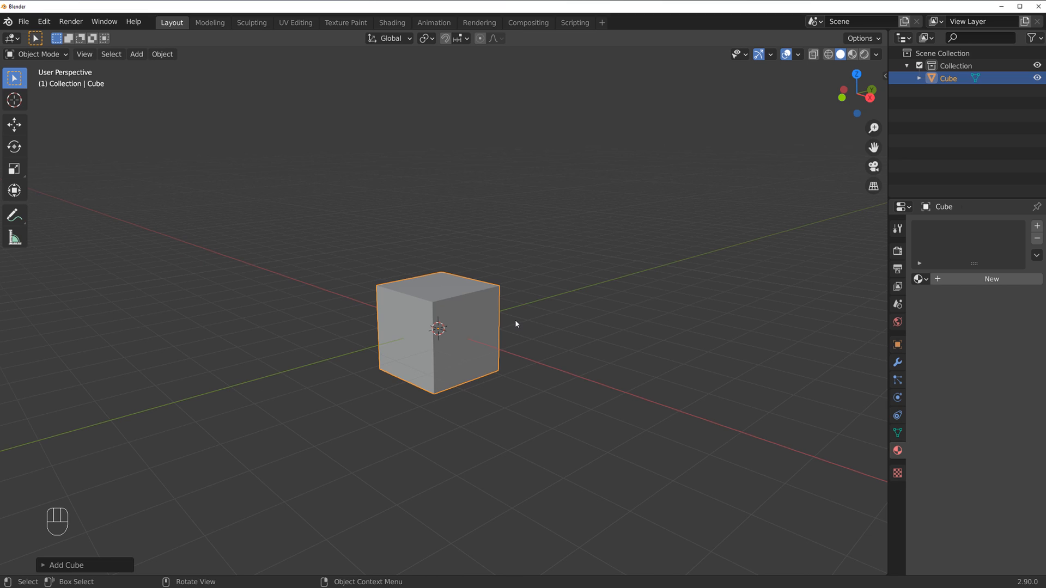
Place the 3D cursor at several spots around the cube and snap it back to the world origin.
{"action": "key", "text": "shift"}
{"action": "right_click", "coordinate": [617, 285], "text": "shift"}
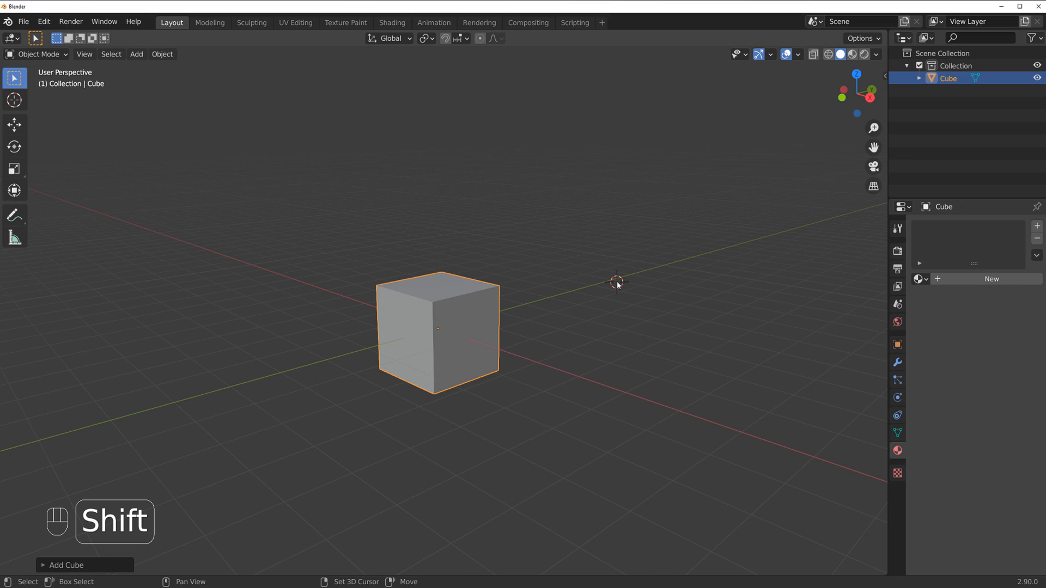
{"action": "right_click", "coordinate": [465, 234], "text": "shift"}
{"action": "right_click", "coordinate": [273, 309], "text": "shift"}
{"action": "right_click", "coordinate": [359, 421], "text": "shift"}
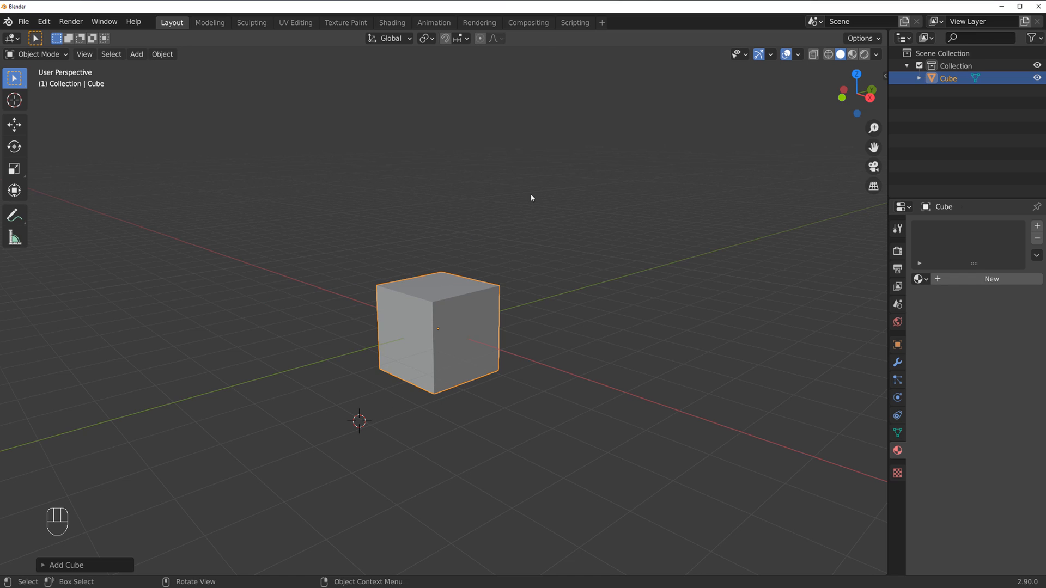
{"action": "key", "text": "shift"}
{"action": "key", "text": "shift+s"}
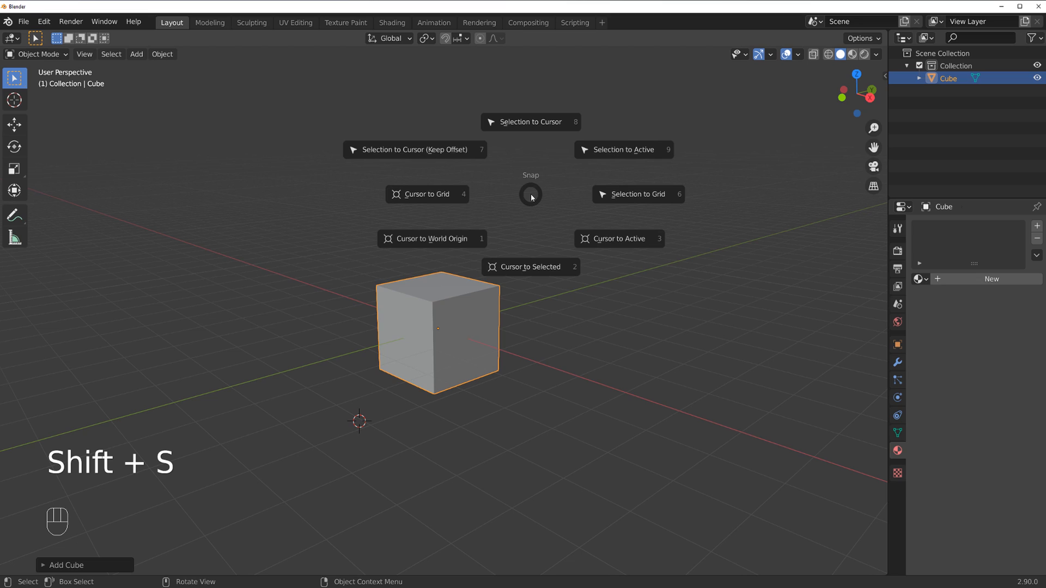
{"action": "left_click", "coordinate": [452, 240]}
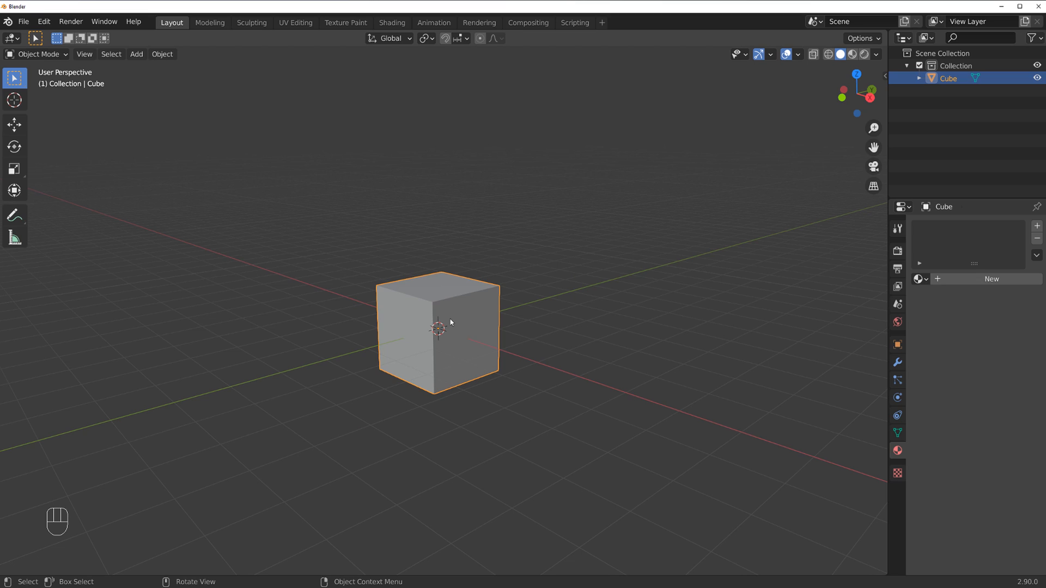
Move the cube freely up and away from the world origin, and undo the move.
{"action": "mouse_move", "coordinate": [460, 277]}
{"action": "middle_mouse_down"}
{"action": "mouse_move", "coordinate": [528, 325]}
{"action": "mouse_move", "coordinate": [635, 259]}
{"action": "mouse_move", "coordinate": [528, 229]}
{"action": "mouse_move", "coordinate": [438, 268]}
{"action": "mouse_move", "coordinate": [444, 299]}
{"action": "mouse_move", "coordinate": [471, 284]}
{"action": "mouse_move", "coordinate": [455, 294]}
{"action": "middle_mouse_up"}
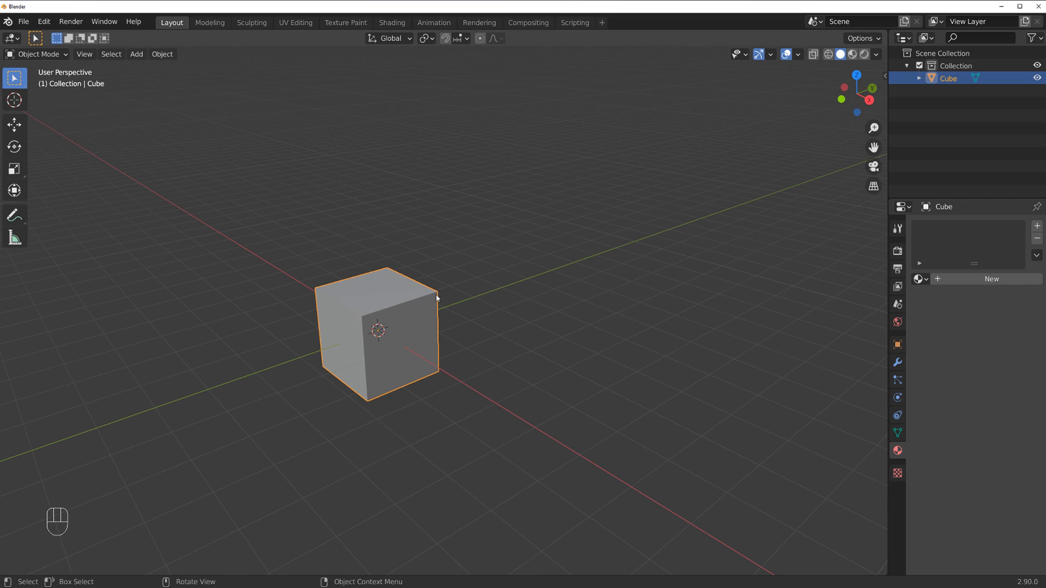
{"action": "key", "text": "g"}
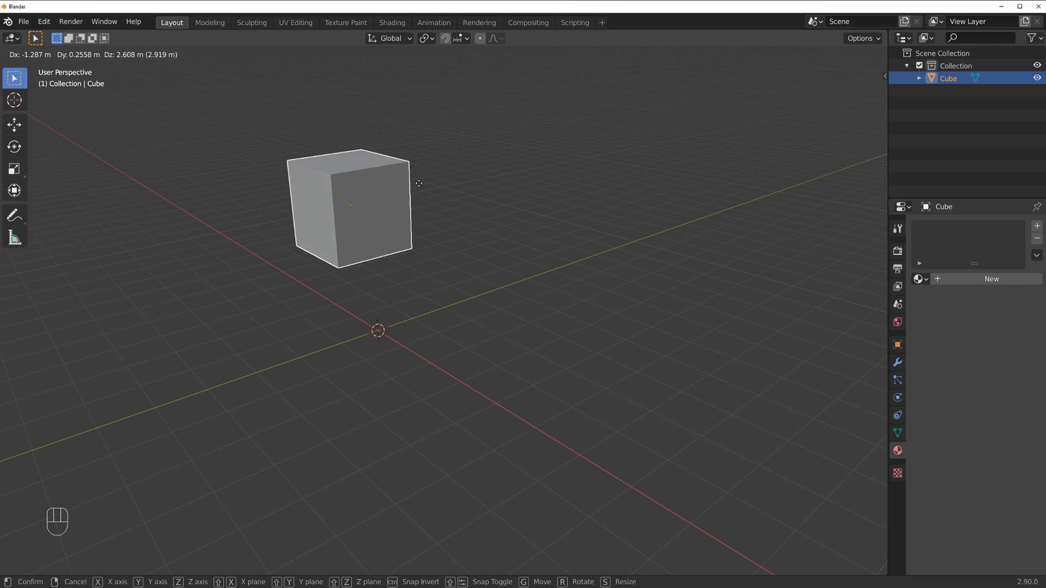
{"action": "left_click", "coordinate": [543, 167]}
{"action": "scroll", "coordinate": [597, 343], "scroll_direction": "down", "scroll_amount": 1}
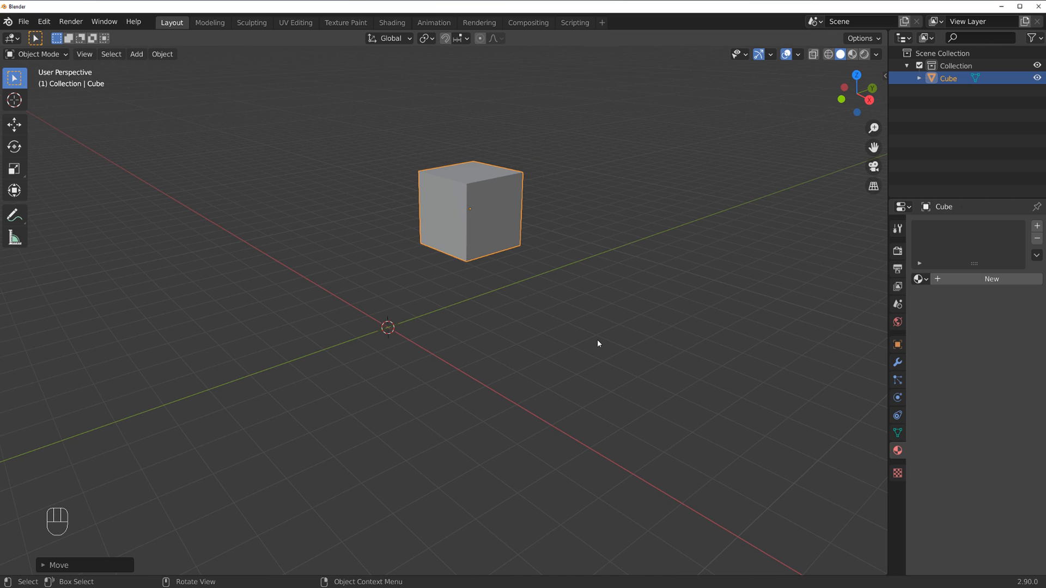
{"action": "key", "text": "ctrl"}
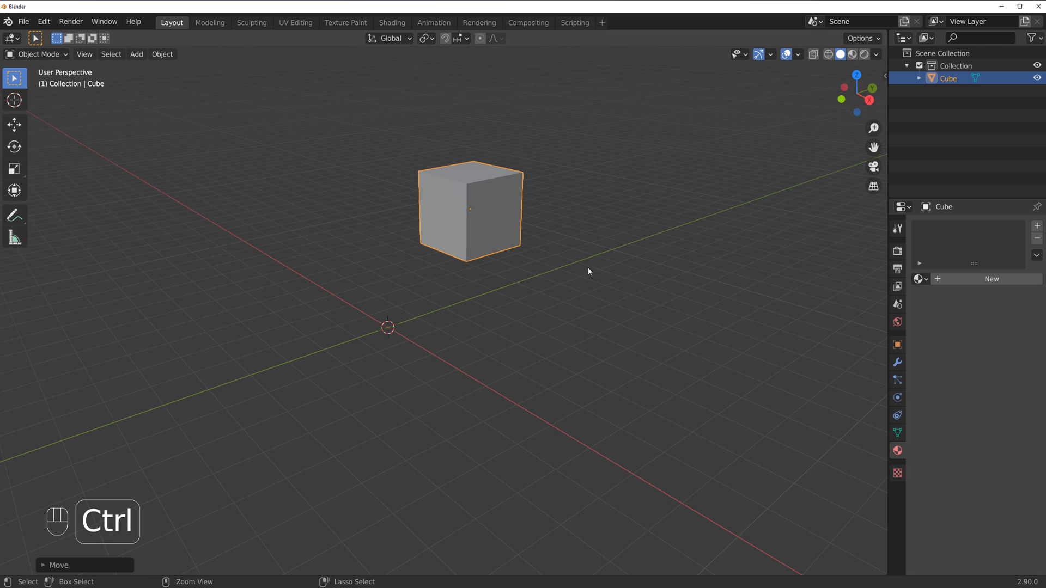
{"action": "key", "text": "ctrl+z"}
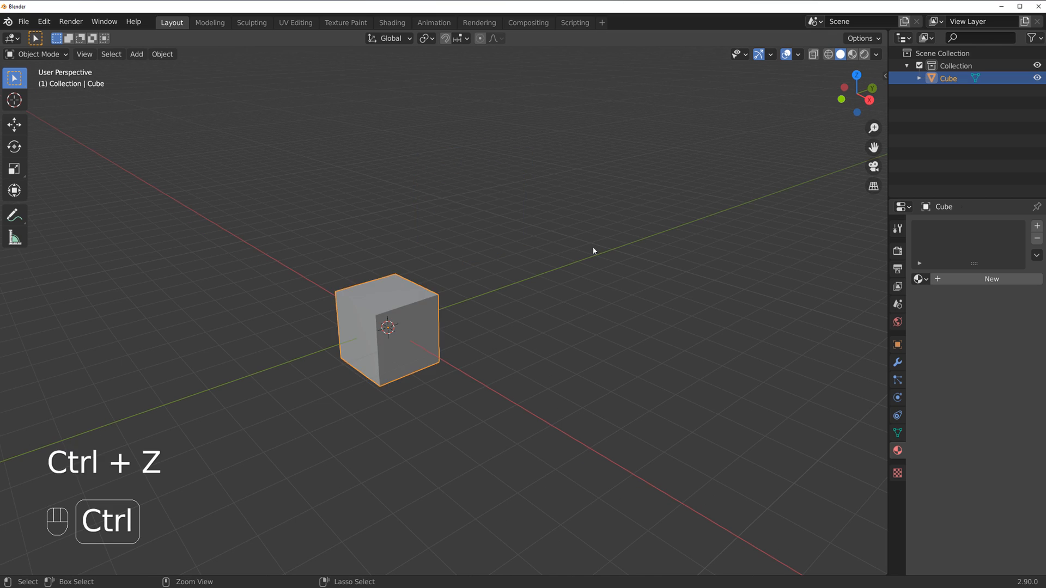
Set the Undo Steps to 256 in the System preferences, save the preferences and close their window.
{"action": "left_click", "coordinate": [43, 22]}
{"action": "left_click", "coordinate": [100, 201]}
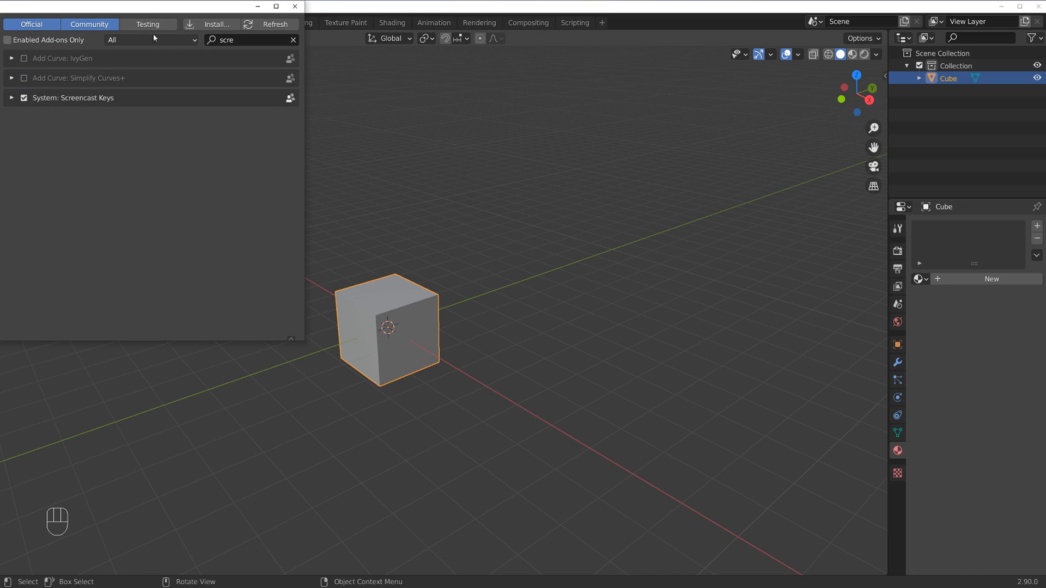
{"action": "left_click_drag", "start_coordinate": [158, 14], "coordinate": [529, 143]}
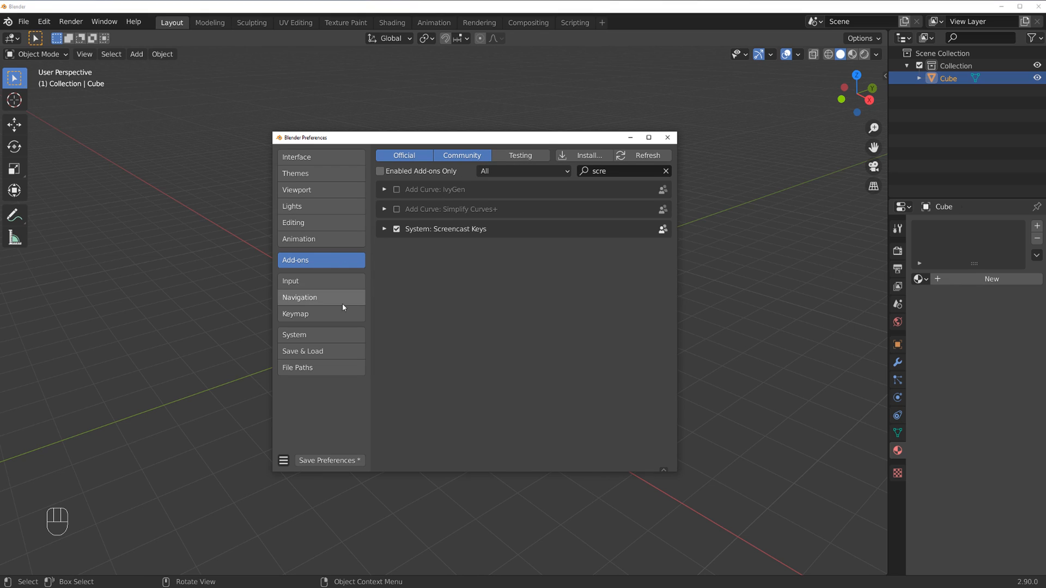
{"action": "left_click", "coordinate": [349, 335]}
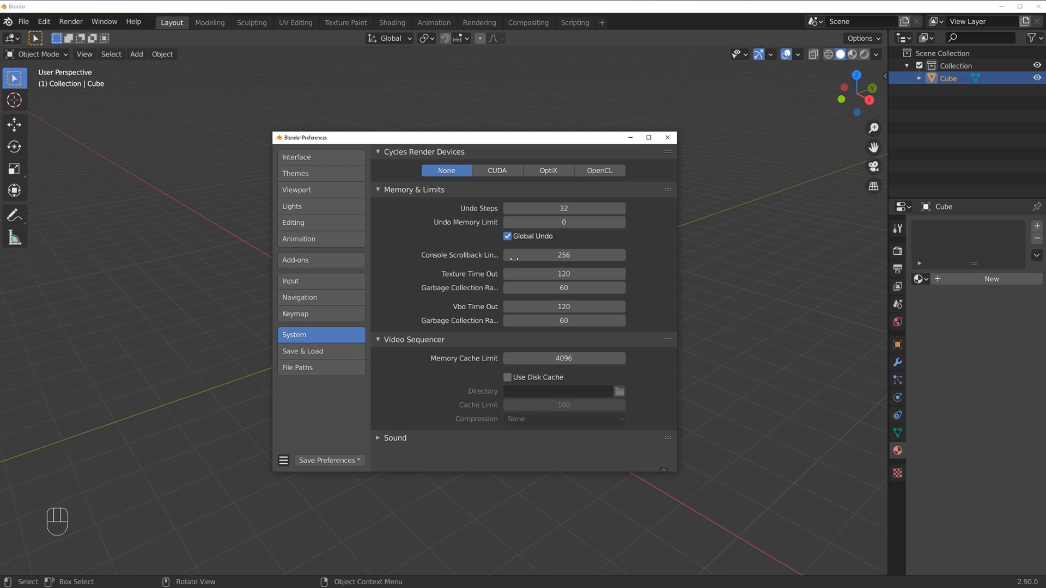
{"action": "left_click", "coordinate": [564, 208]}
{"action": "type", "text": "400"}
{"action": "key", "text": "Return"}
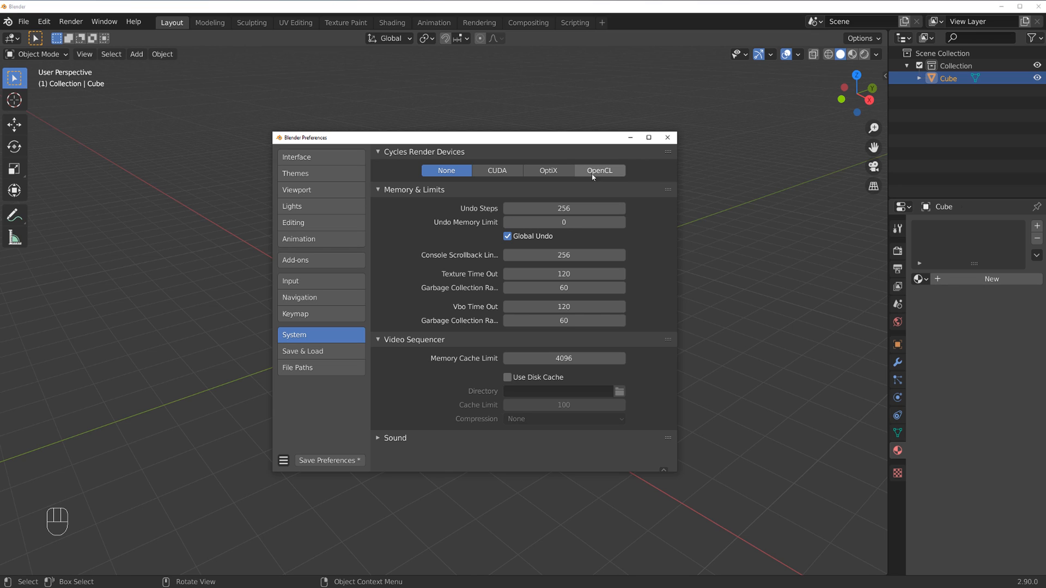
{"action": "left_click", "coordinate": [329, 460]}
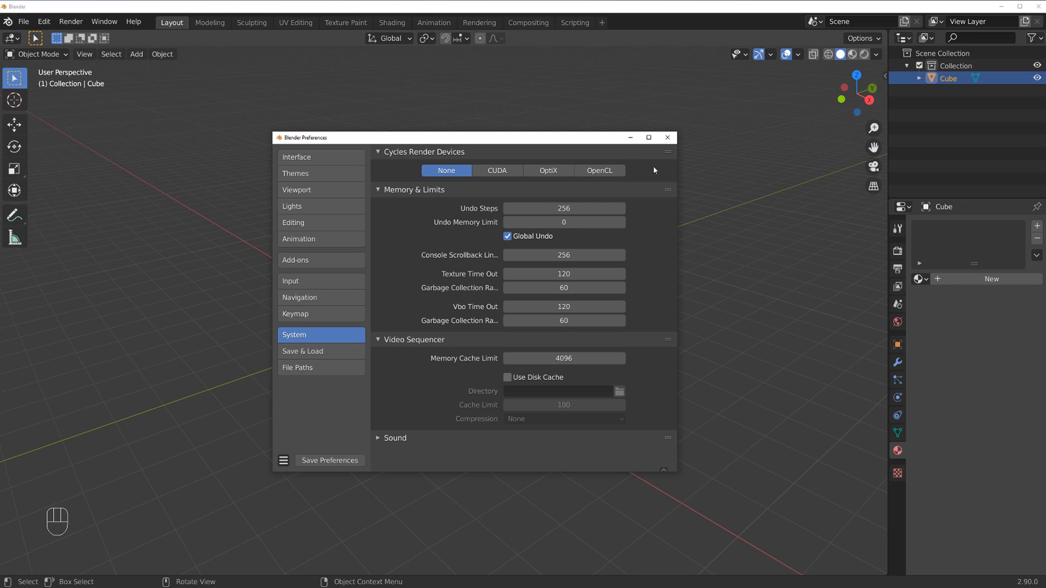
{"action": "left_click", "coordinate": [667, 138]}
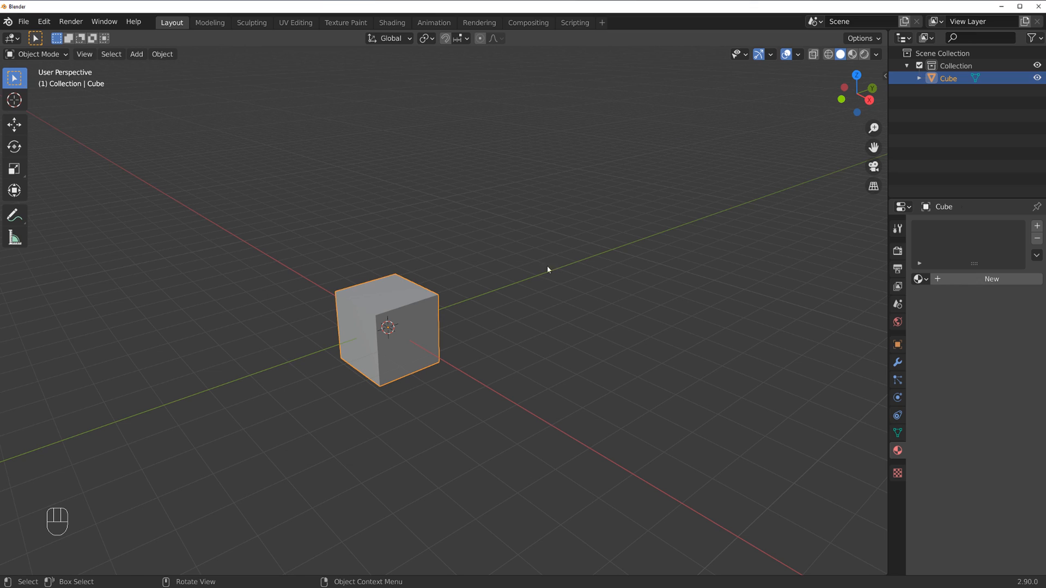
Try rotating the cube freely from two different view angles, cancelling each rotation.
{"action": "key", "text": "r"}
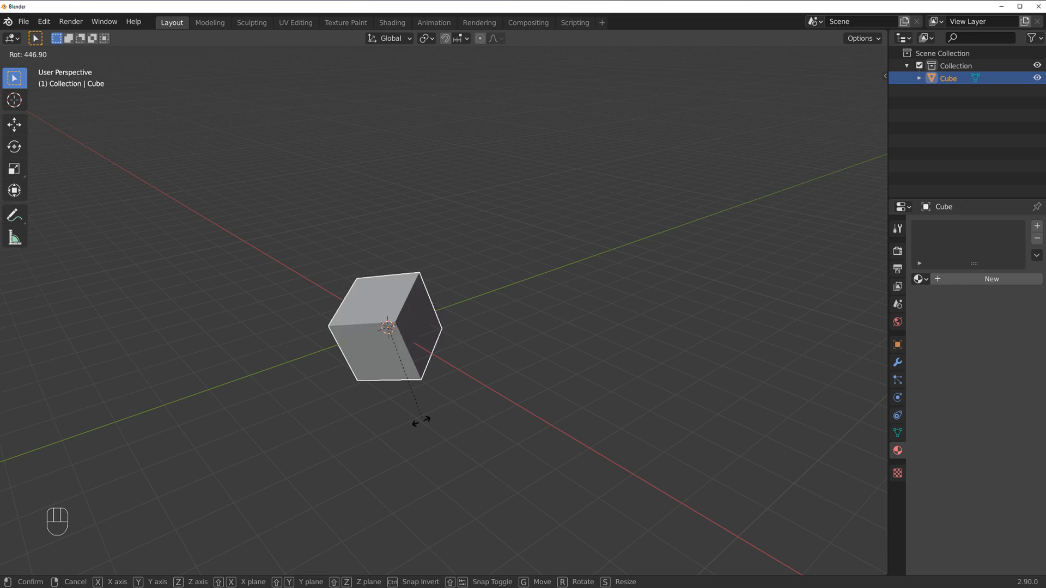
{"action": "right_click", "coordinate": [504, 358]}
{"action": "middle_click_drag", "start_coordinate": [504, 358], "coordinate": [468, 314]}
{"action": "key", "text": "r"}
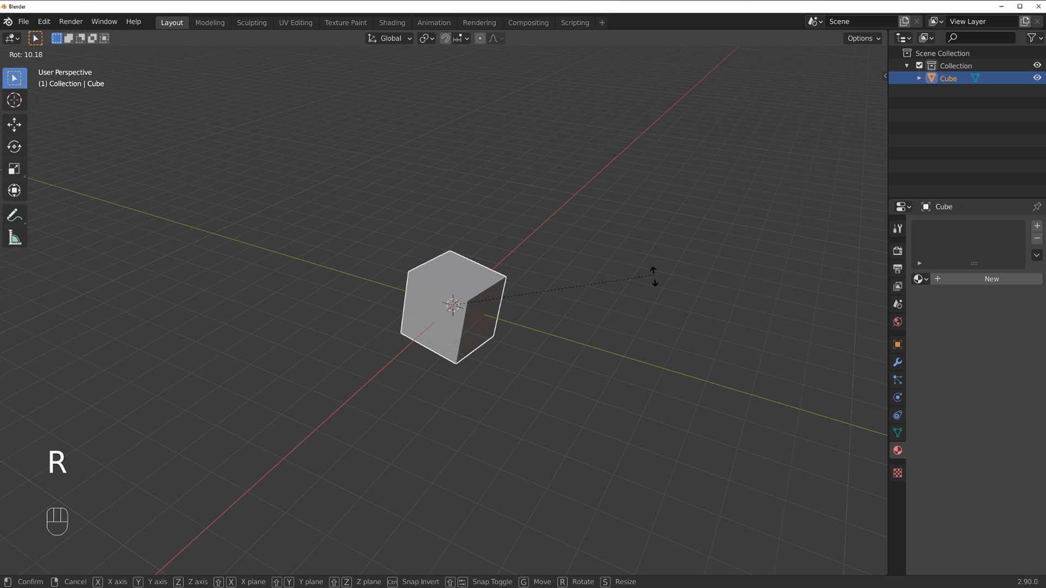
{"action": "right_click", "coordinate": [381, 337]}
{"action": "scroll", "coordinate": [382, 346], "scroll_direction": "down", "scroll_amount": 7}
{"action": "middle_click_drag", "start_coordinate": [388, 326], "coordinate": [492, 279]}
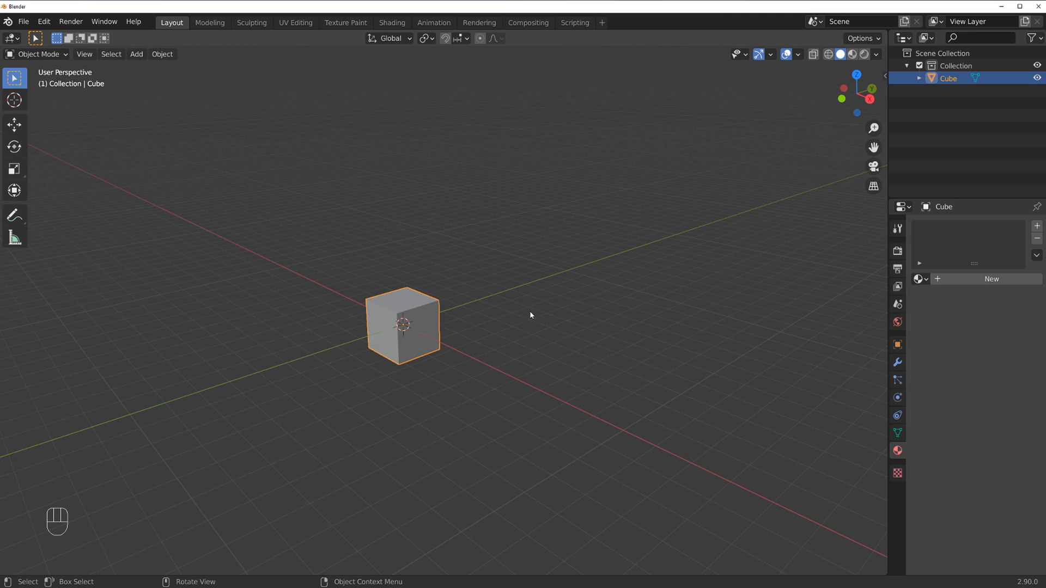
Try moving the cube along the global Z, X and Y axes in turn, and cancel the move.
{"action": "key", "text": "g"}
{"action": "key", "text": "z"}
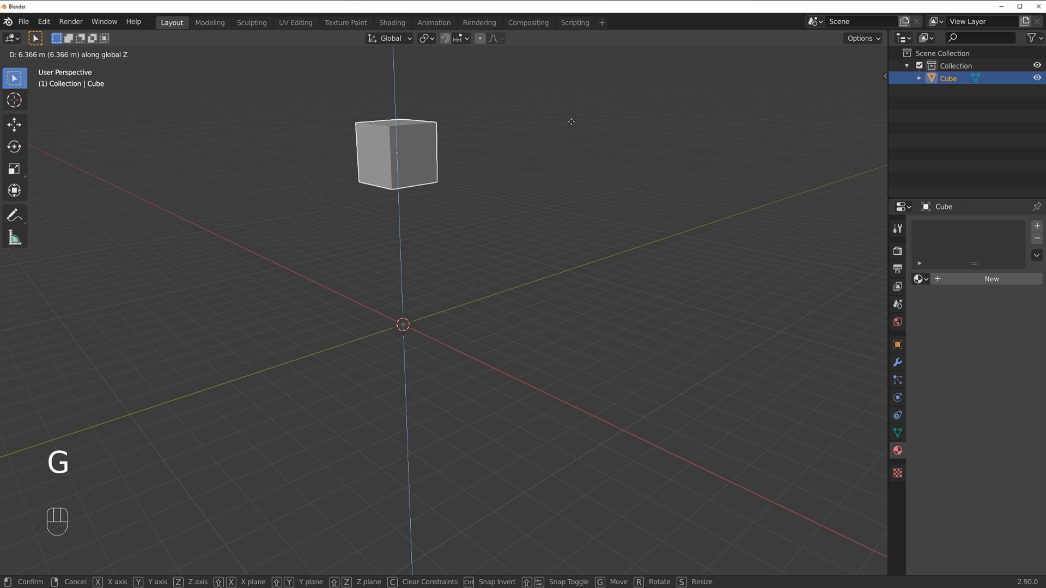
{"action": "key", "text": "x"}
{"action": "key", "text": "y"}
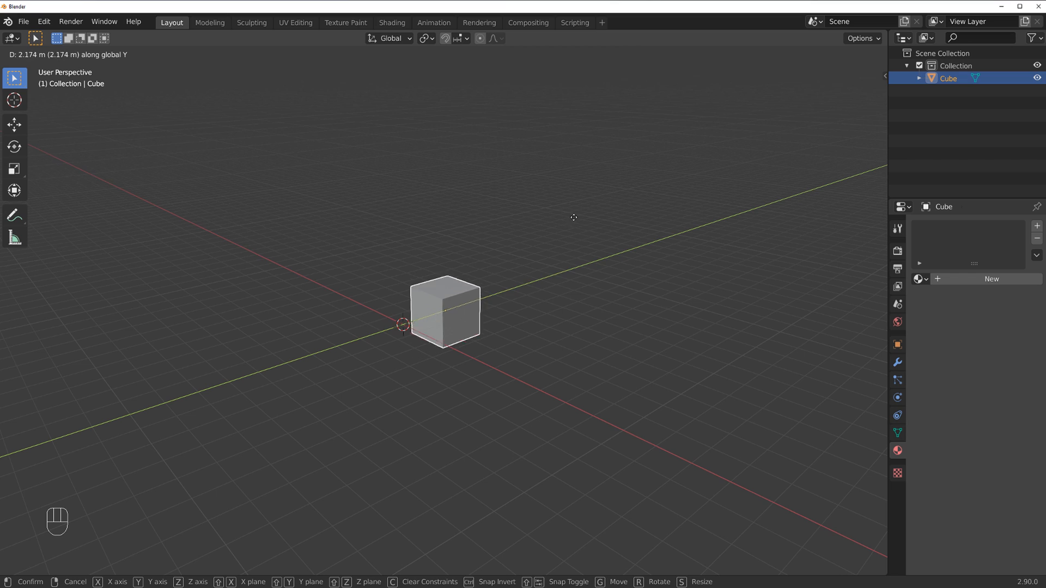
{"action": "key", "text": "Escape"}
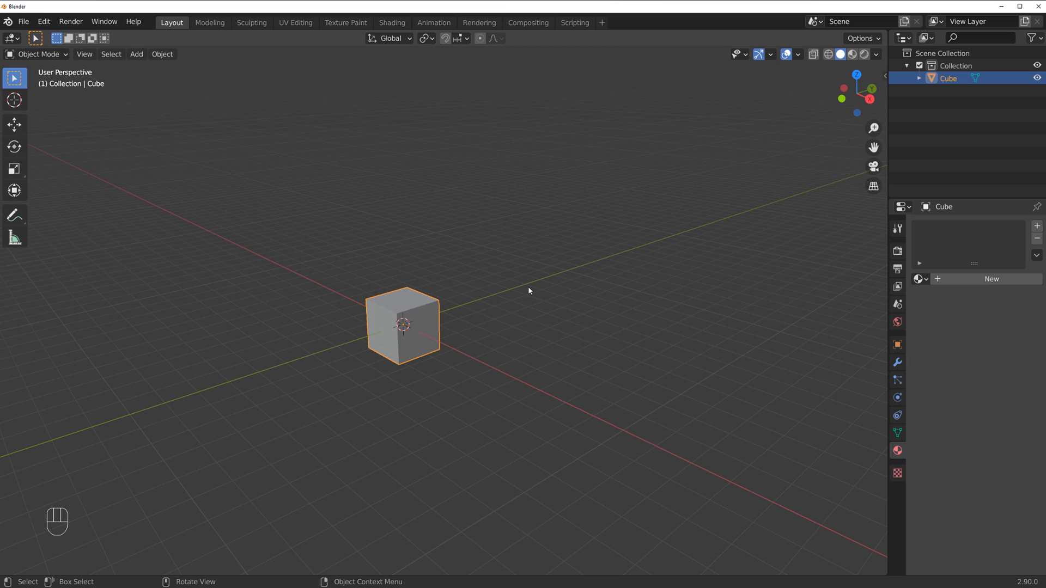
Try rotating the cube about the global Z, X and Y axes in turn, and cancel the rotation.
{"action": "key", "text": "r"}
{"action": "key", "text": "z"}
{"action": "key", "text": "x"}
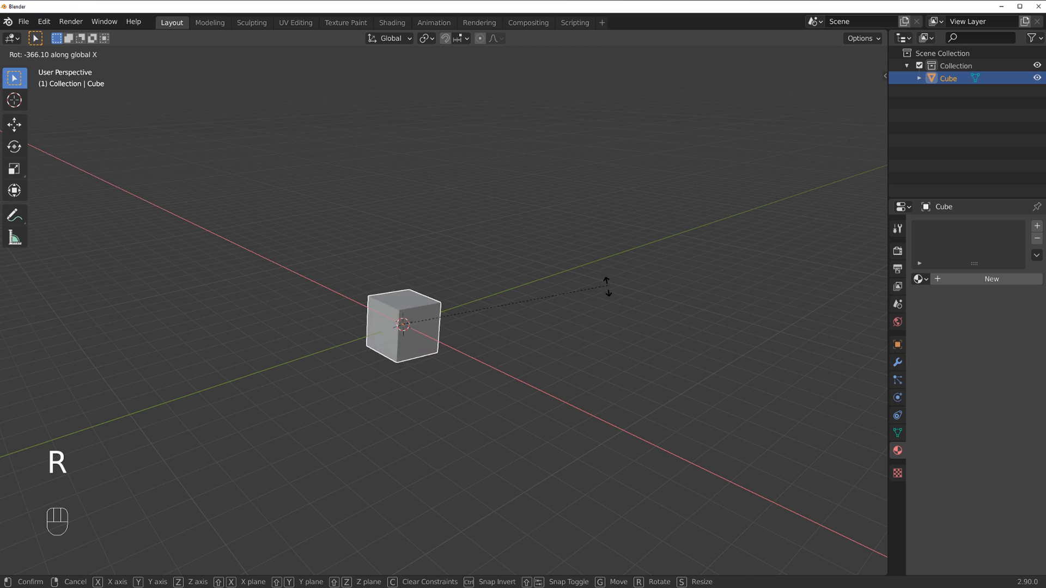
{"action": "key", "text": "y"}
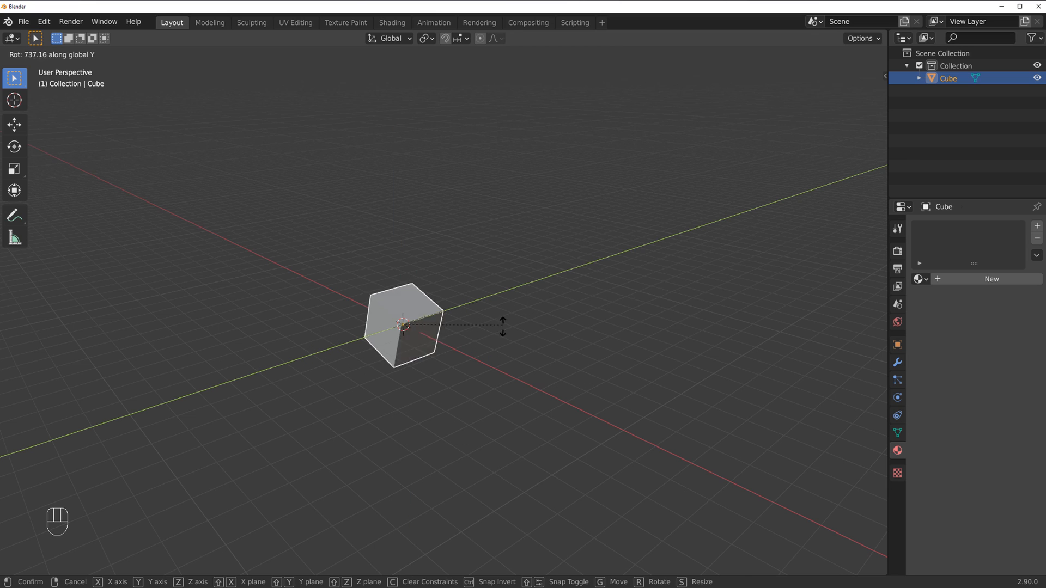
{"action": "right_click", "coordinate": [527, 251]}
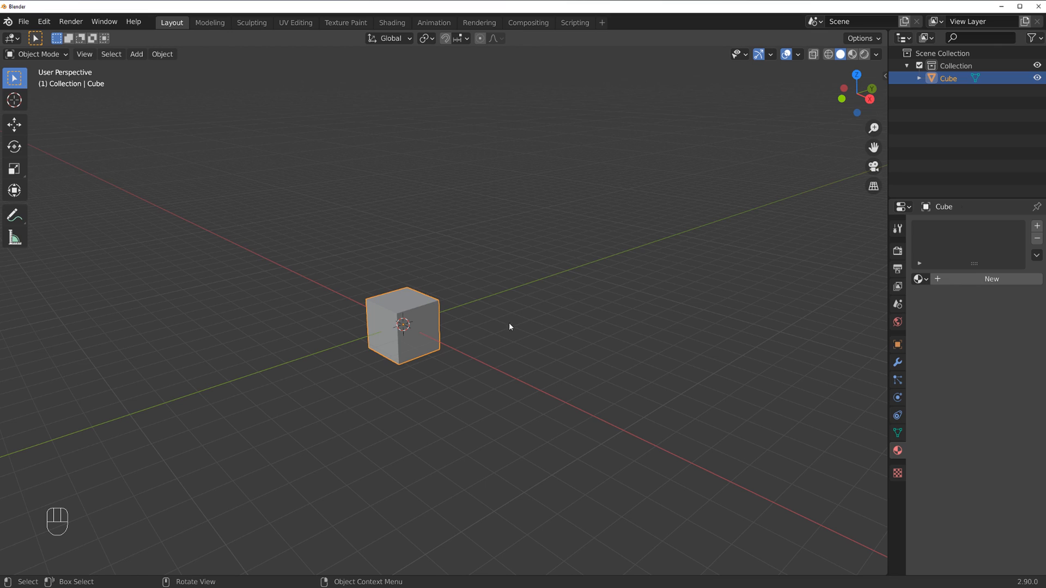
Try moving the cube with increment snapping, first freely and again along the global Y axis, without keeping either move.
{"action": "key", "text": "g"}
{"action": "key", "text": "ctrl"}
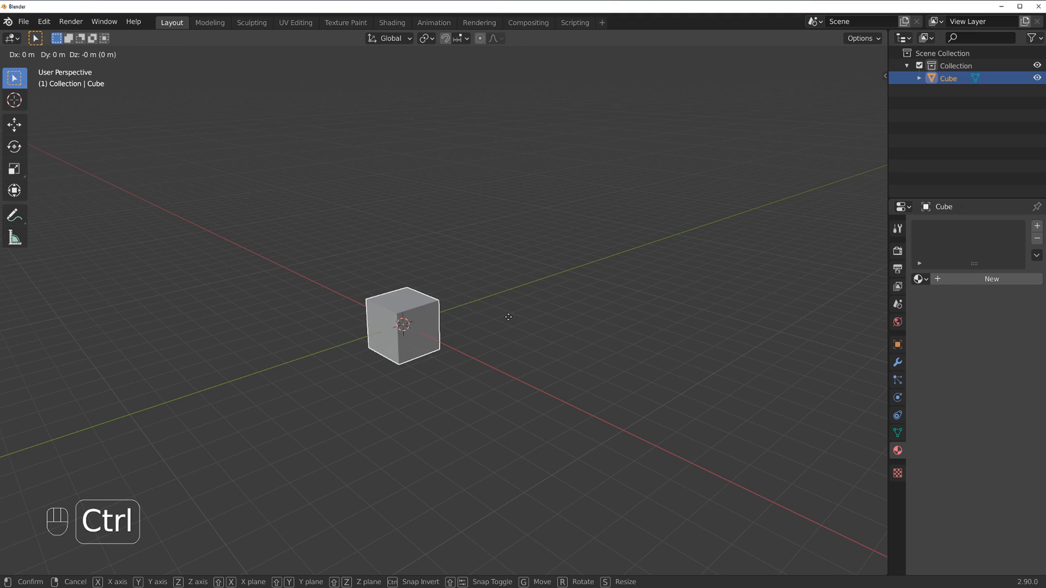
{"action": "right_click", "coordinate": [610, 233]}
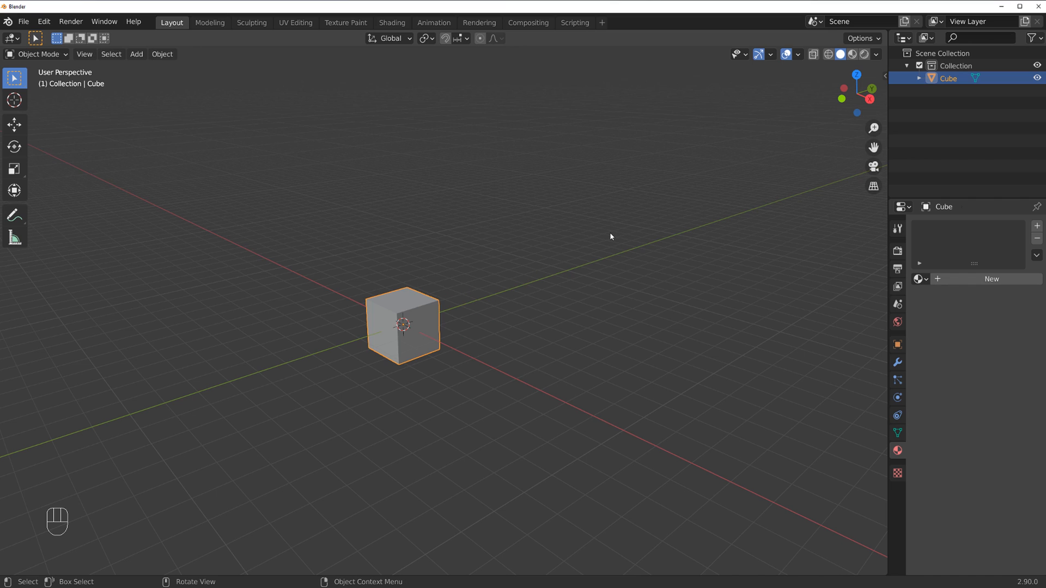
{"action": "key", "text": "g"}
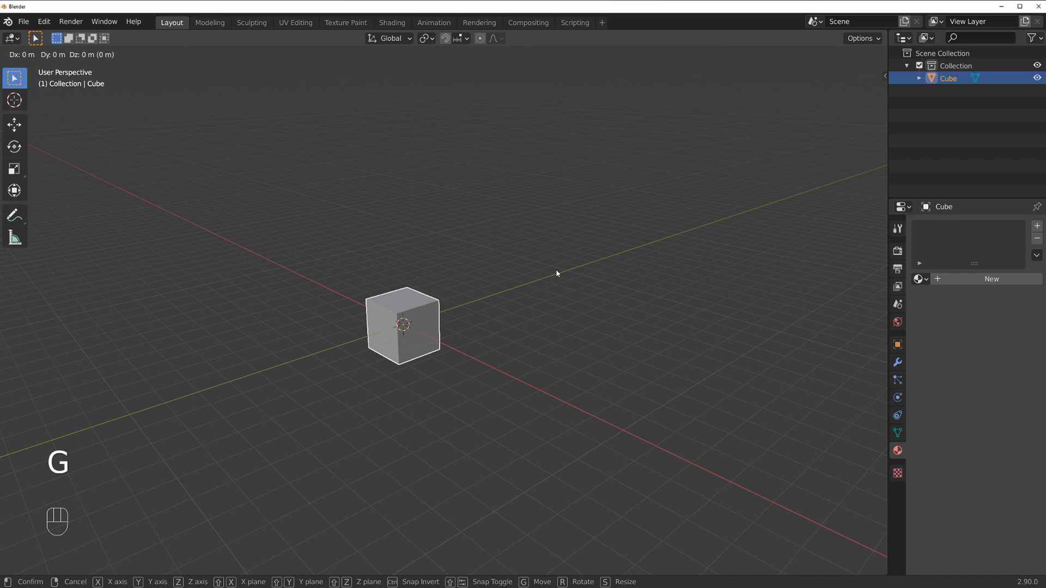
{"action": "key", "text": "y"}
{"action": "key", "text": "ctrl"}
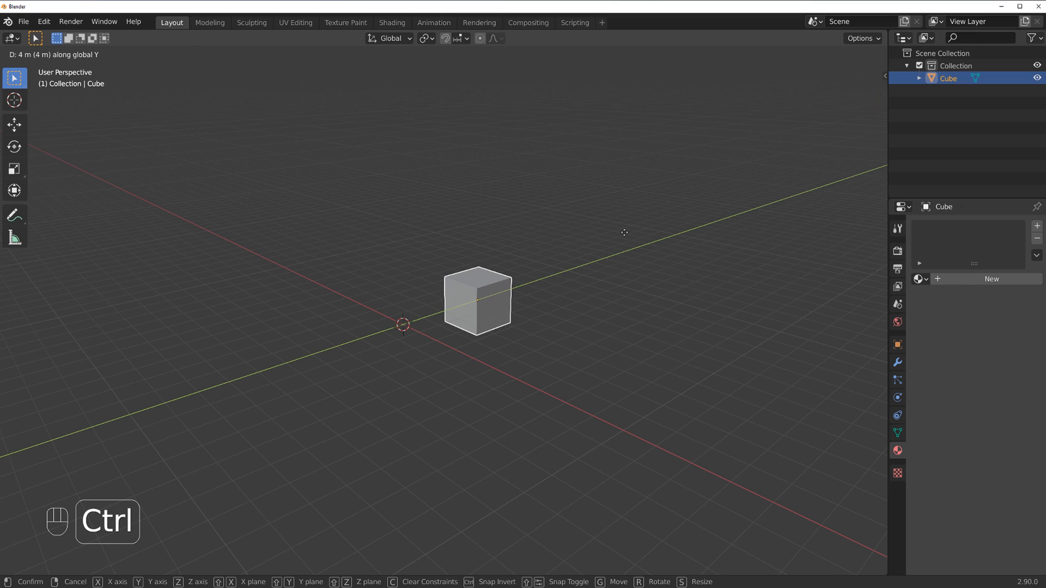
{"action": "left_click", "coordinate": [557, 267]}
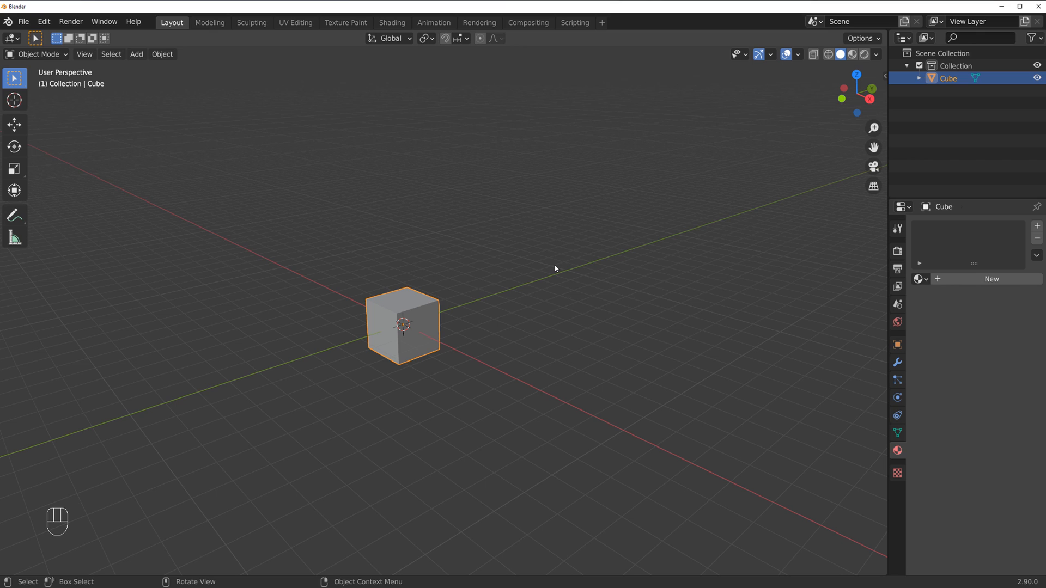
Move the cube exactly 1 m along the global X axis.
{"action": "type", "text": "gx"}
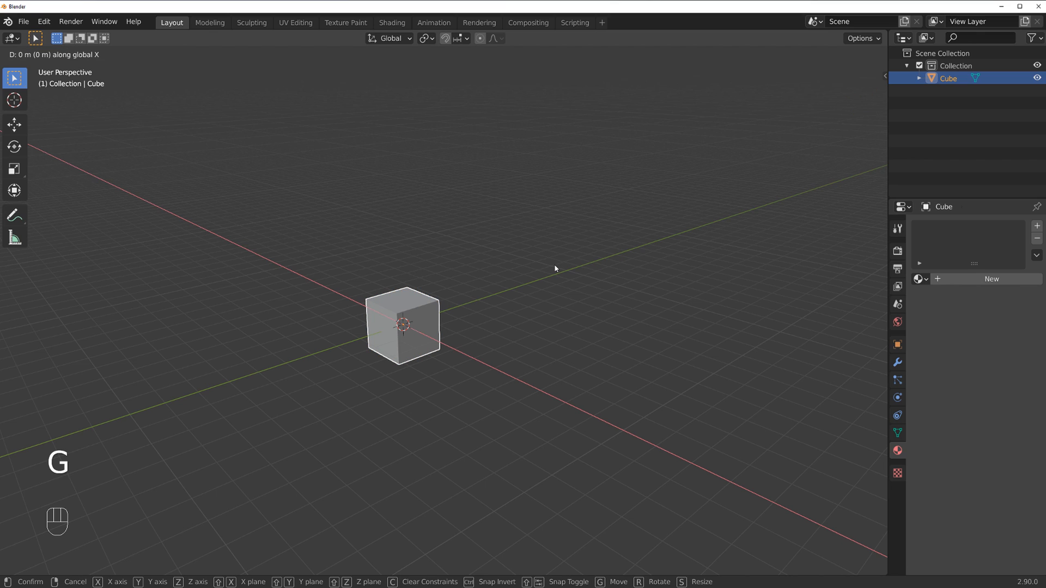
{"action": "type", "text": "1"}
{"action": "key", "text": "Return"}
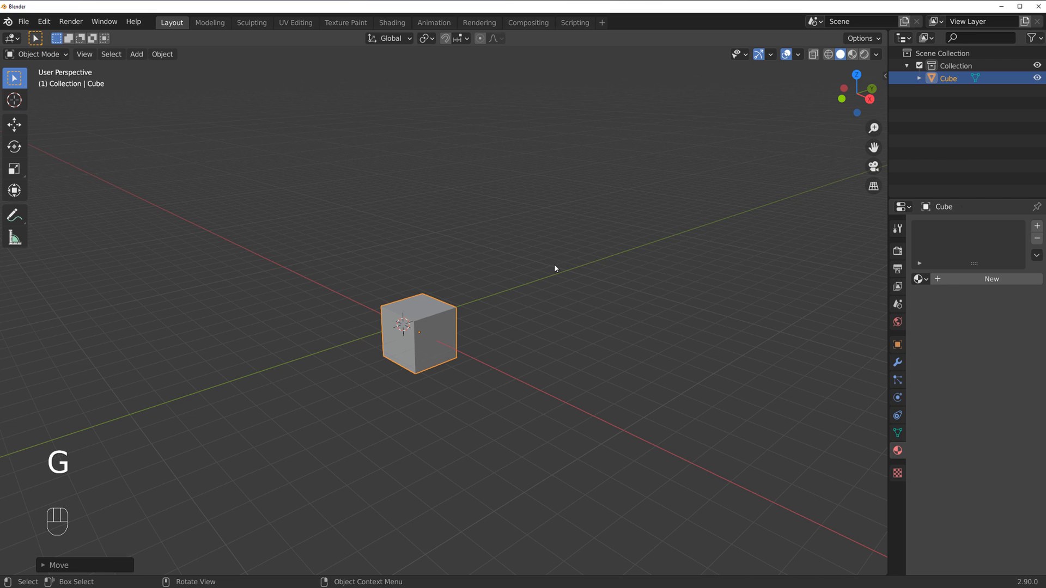
Undo the cube's last 1 m move along the global X axis.
{"action": "middle_click_drag", "start_coordinate": [420, 252], "coordinate": [403, 356]}
{"action": "middle_click_drag", "start_coordinate": [508, 339], "coordinate": [429, 328]}
{"action": "key", "text": "ctrl+z"}
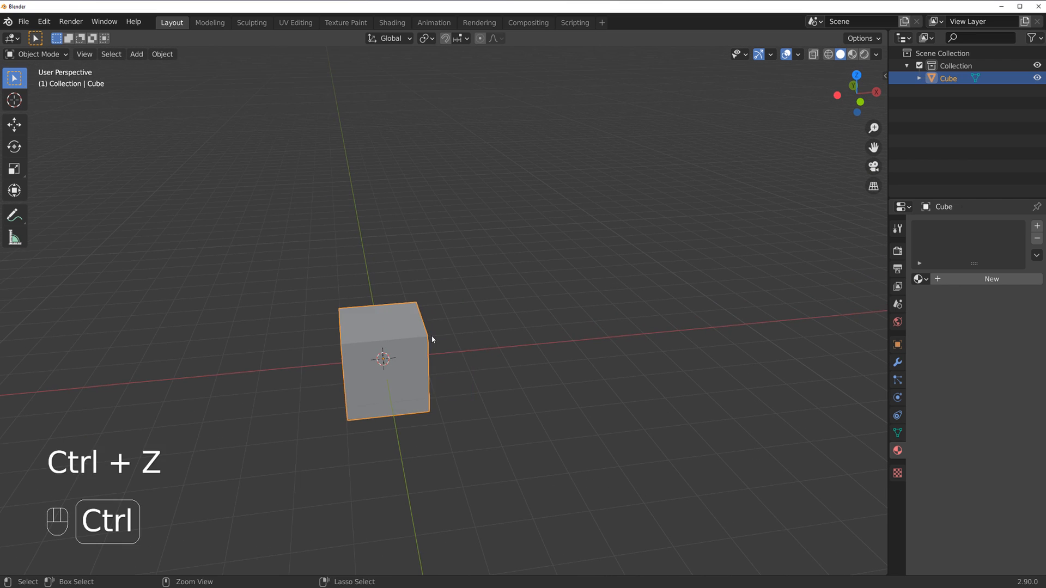
Try moving the cube exactly -1 m along the global X axis, and undo the move.
{"action": "middle_click_drag", "start_coordinate": [417, 424], "coordinate": [474, 362]}
{"action": "type", "text": "gx-1"}
{"action": "key", "text": "Return"}
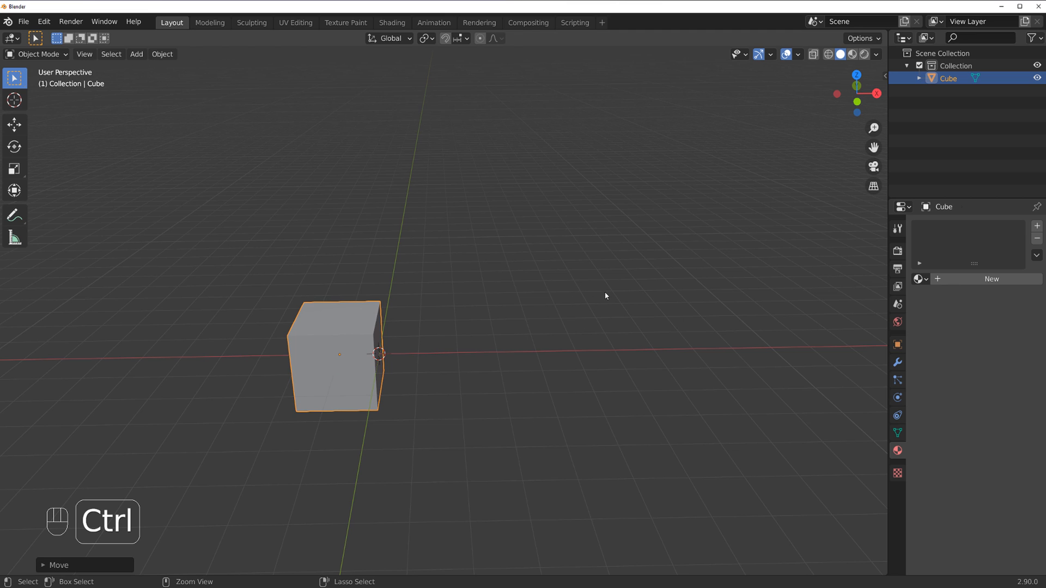
{"action": "key", "text": "ctrl+z"}
{"action": "middle_click_drag", "start_coordinate": [630, 299], "coordinate": [514, 329]}
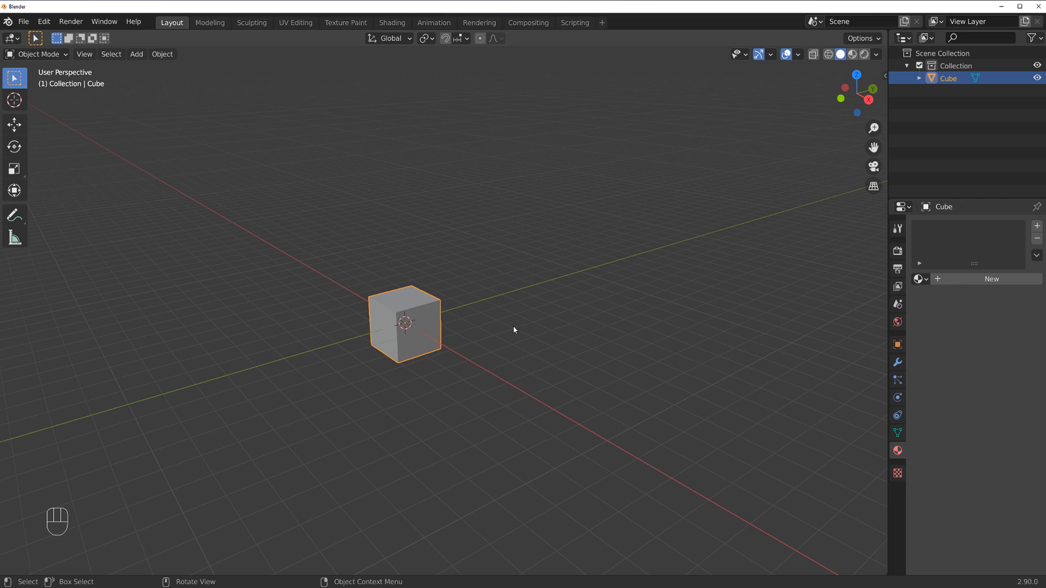
Try scaling the cube freely in all directions twice without keeping a size change.
{"action": "key", "text": "s"}
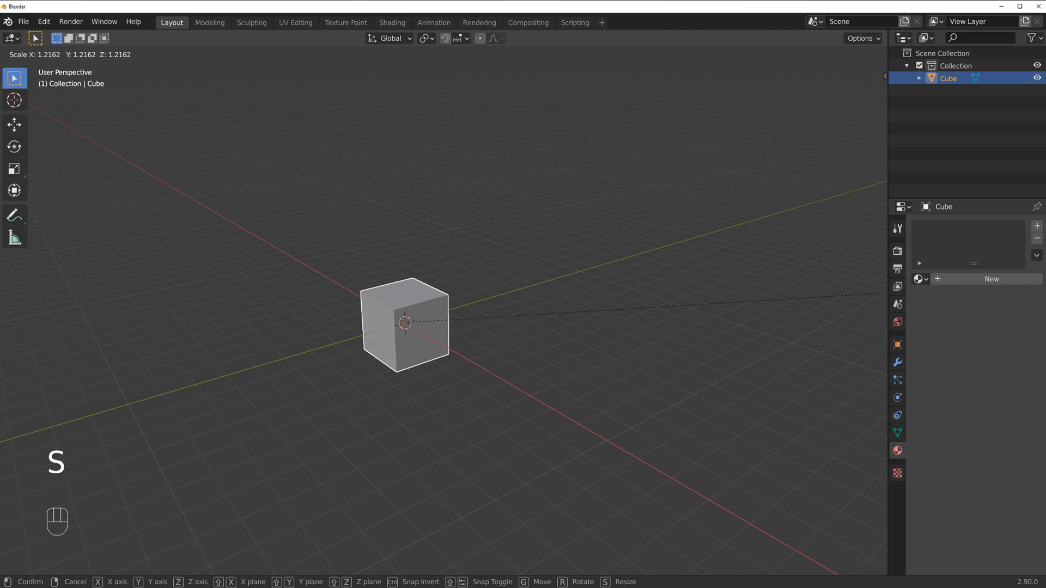
{"action": "right_click", "coordinate": [278, 277]}
{"action": "key", "text": "s"}
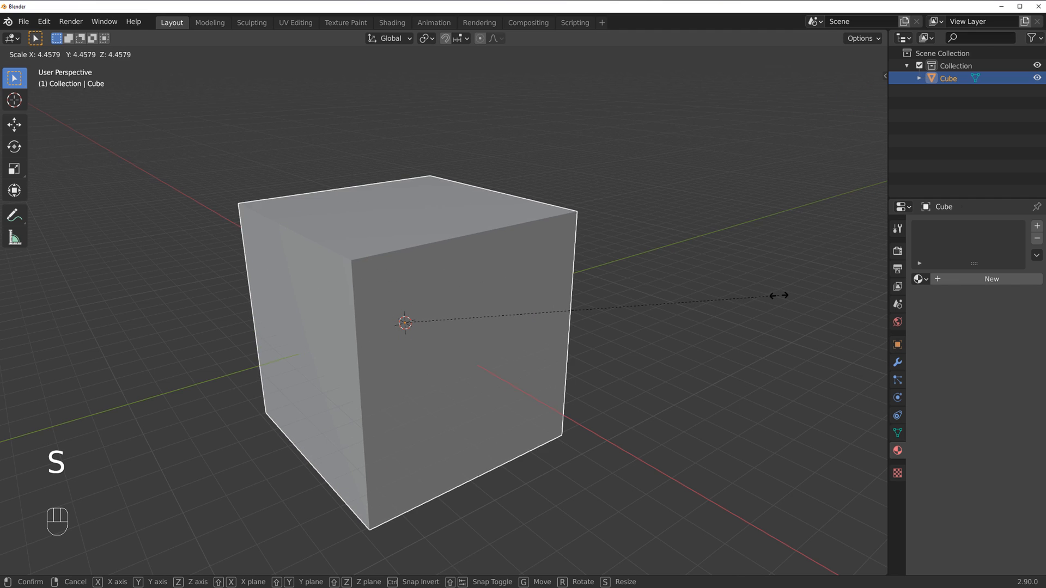
{"action": "right_click", "coordinate": [560, 327]}
{"action": "middle_click_drag", "start_coordinate": [539, 354], "coordinate": [574, 343]}
{"action": "scroll", "coordinate": [556, 341], "scroll_direction": "down", "scroll_amount": 1}
{"action": "scroll", "coordinate": [550, 338], "scroll_direction": "up", "scroll_amount": 2}
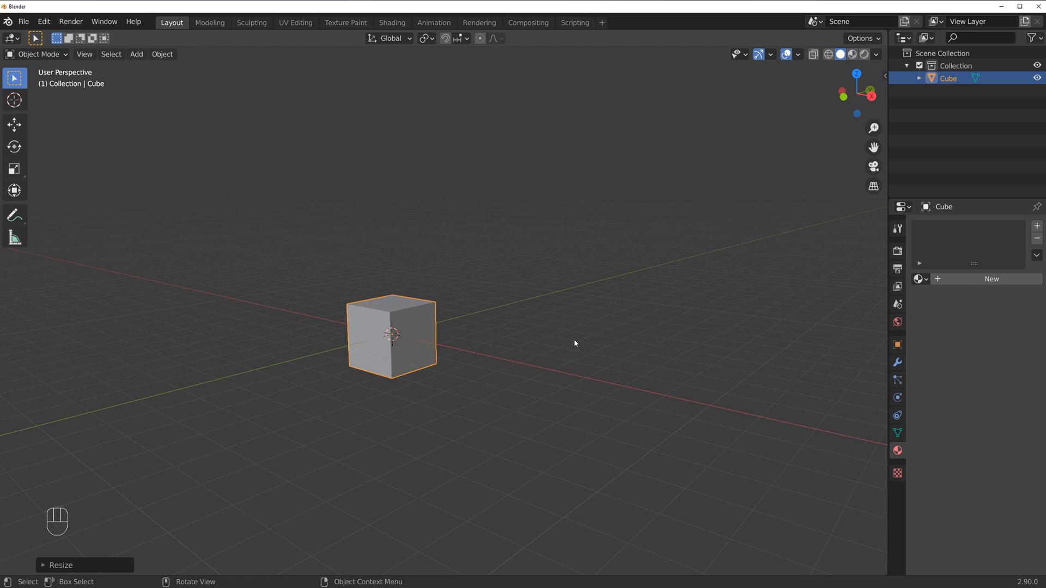
Try enlarging the cube uniformly to several times its size, and undo the scaling.
{"action": "key", "text": "s"}
{"action": "left_click", "coordinate": [551, 335]}
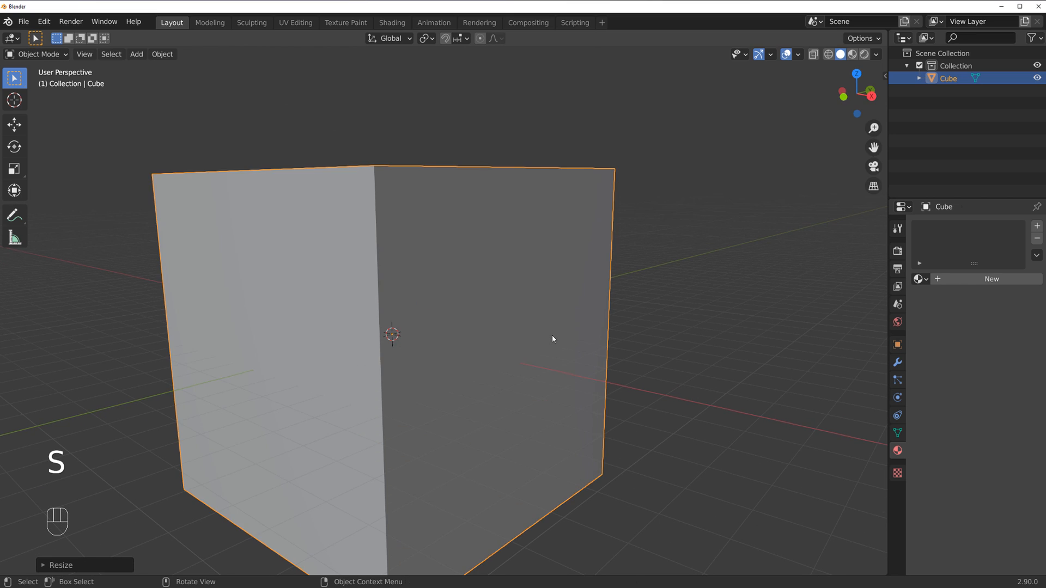
{"action": "scroll", "coordinate": [684, 331], "scroll_direction": "down", "scroll_amount": 4}
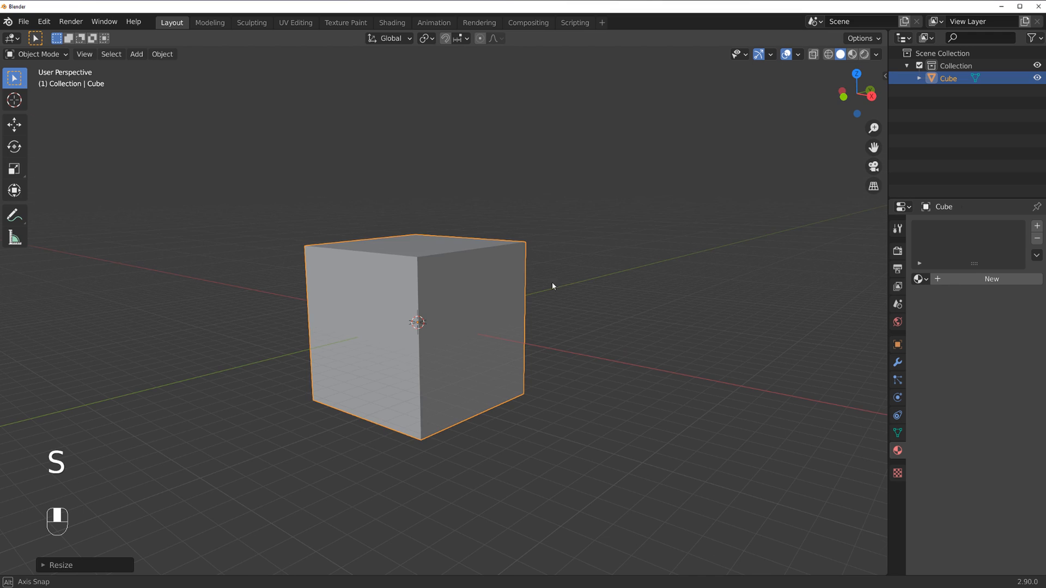
{"action": "middle_click_drag", "start_coordinate": [557, 276], "coordinate": [563, 284]}
{"action": "key", "text": "ctrl+z"}
{"action": "scroll", "coordinate": [512, 322], "scroll_direction": "up", "scroll_amount": 3}
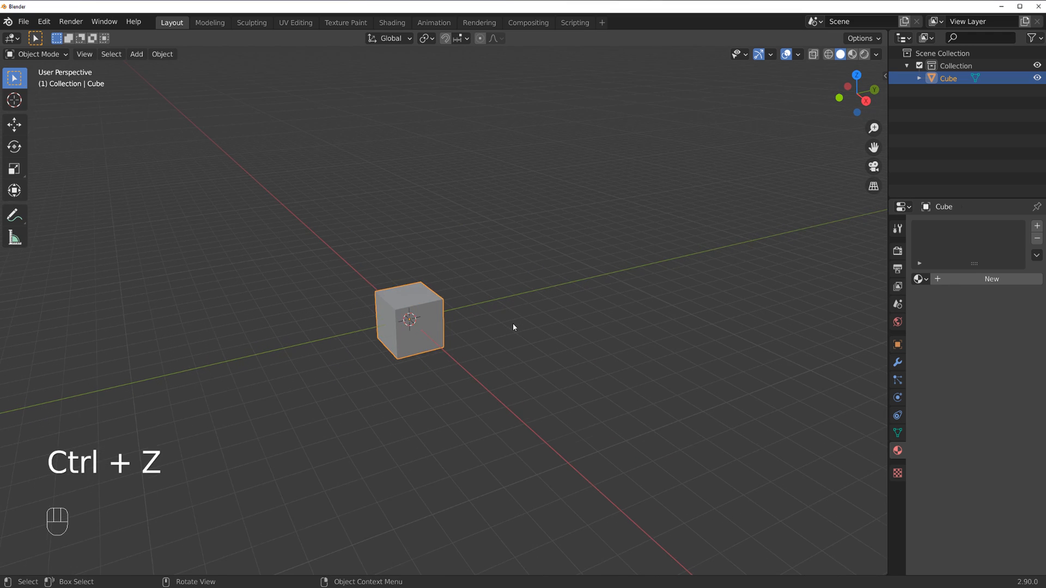
Show the cube's item transform values in the sidebar and examine its location, rotation, scale and dimensions.
{"action": "middle_click_drag", "start_coordinate": [456, 324], "coordinate": [547, 324]}
{"action": "scroll", "coordinate": [420, 409], "scroll_direction": "up", "scroll_amount": 1}
{"action": "middle_click_drag", "start_coordinate": [429, 390], "coordinate": [388, 342], "text": "shift"}
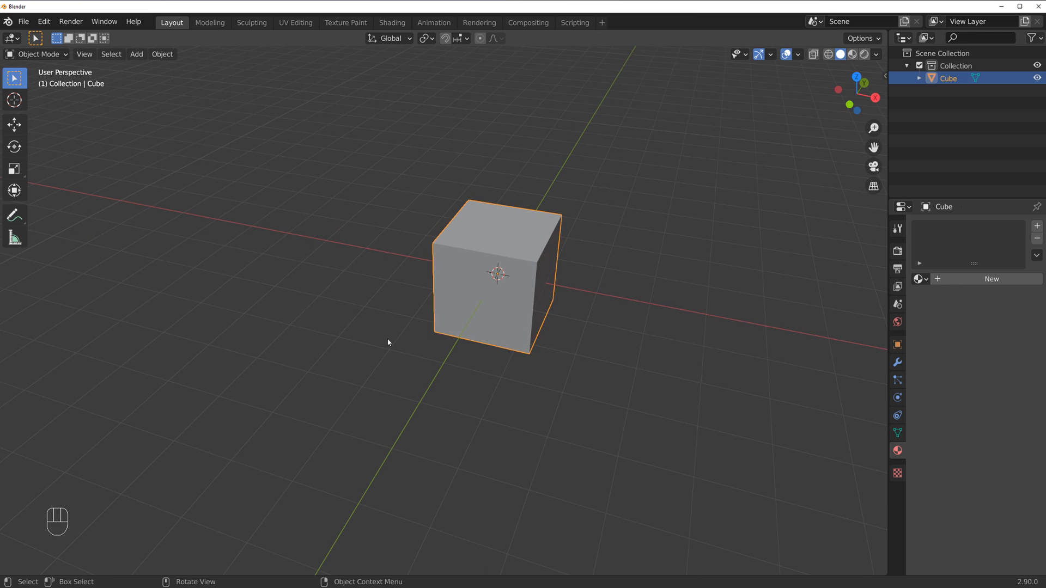
{"action": "middle_click_drag", "start_coordinate": [527, 315], "coordinate": [436, 376]}
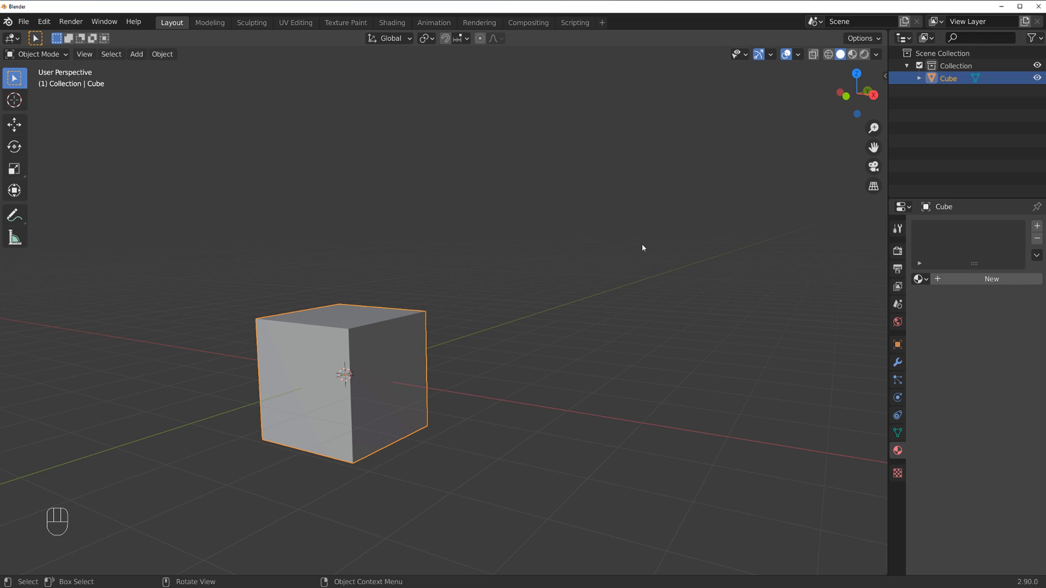
{"action": "key", "text": "n"}
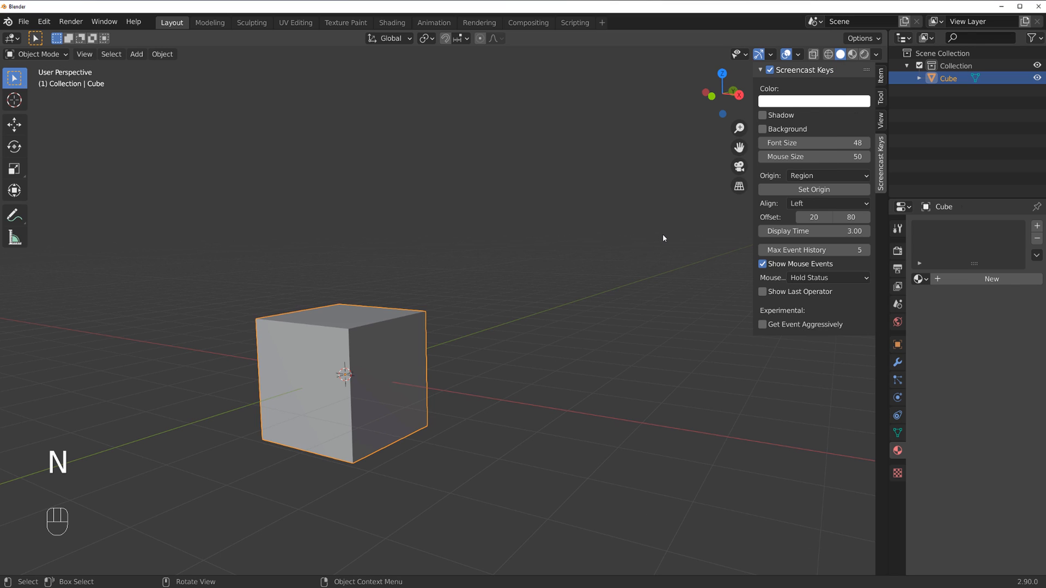
{"action": "left_click", "coordinate": [880, 75]}
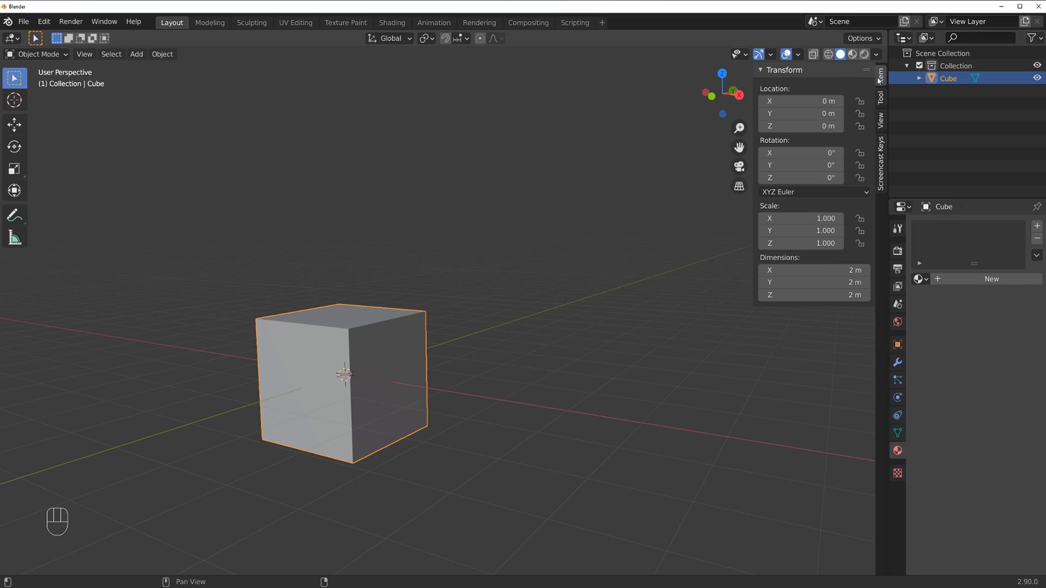
{"action": "middle_click_drag", "start_coordinate": [597, 270], "coordinate": [597, 270]}
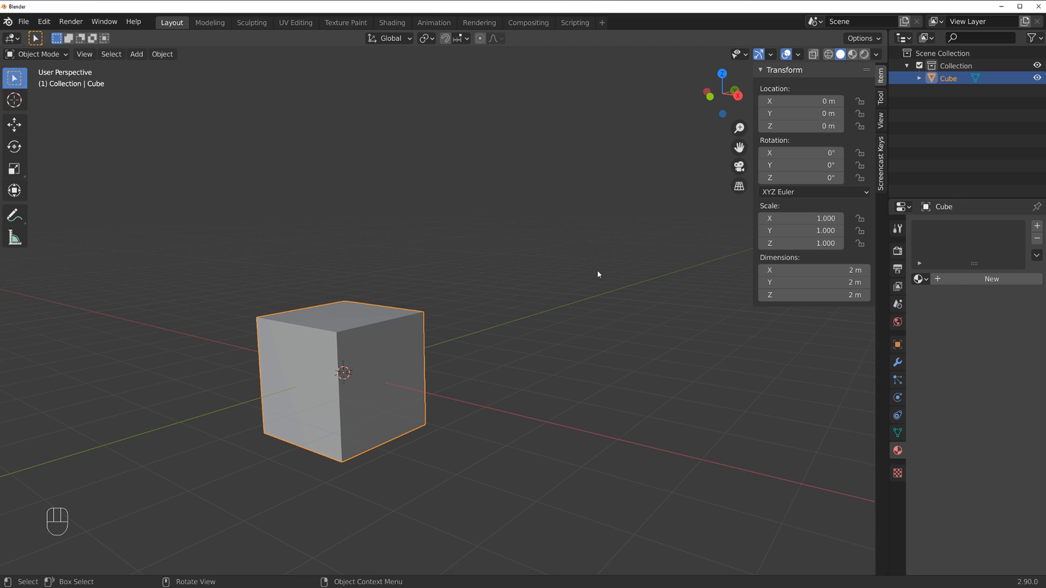
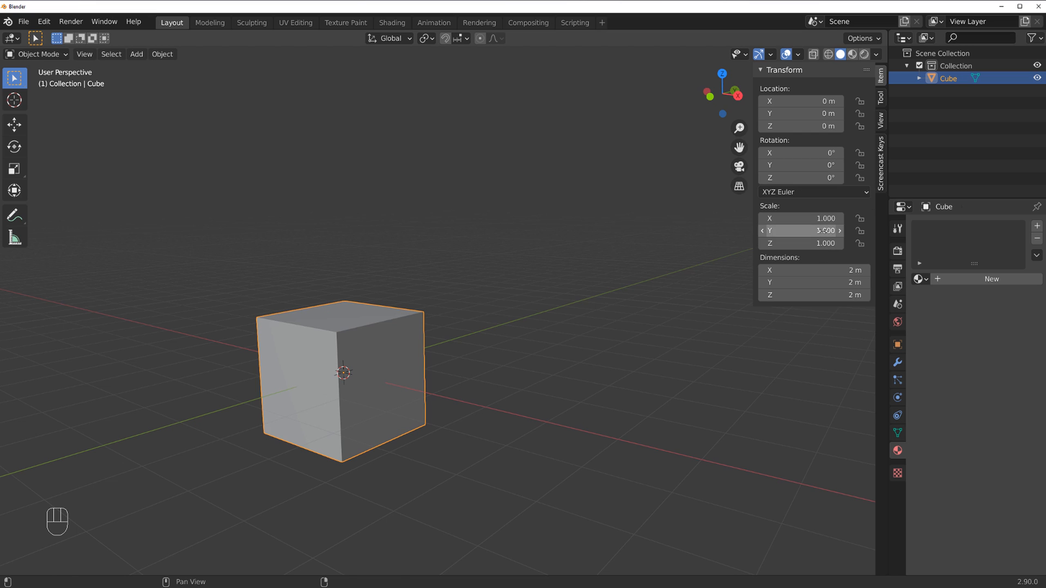
{"action": "middle_click_drag", "start_coordinate": [583, 327], "coordinate": [532, 312]}
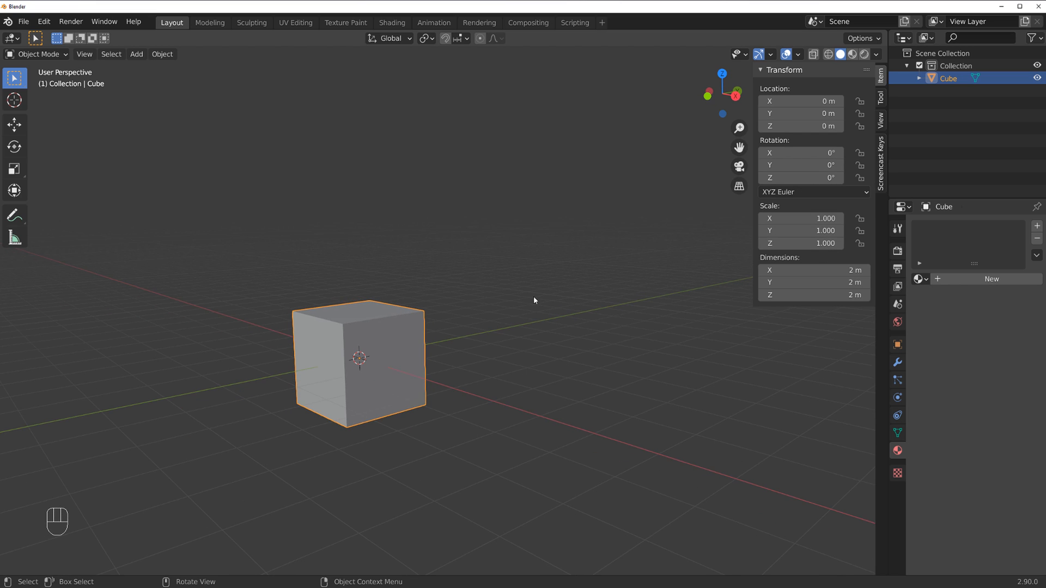
Move the cube about 6.8 m along the global Y axis, and clear its location back to the world origin.
{"action": "key", "text": "g"}
{"action": "key", "text": "y"}
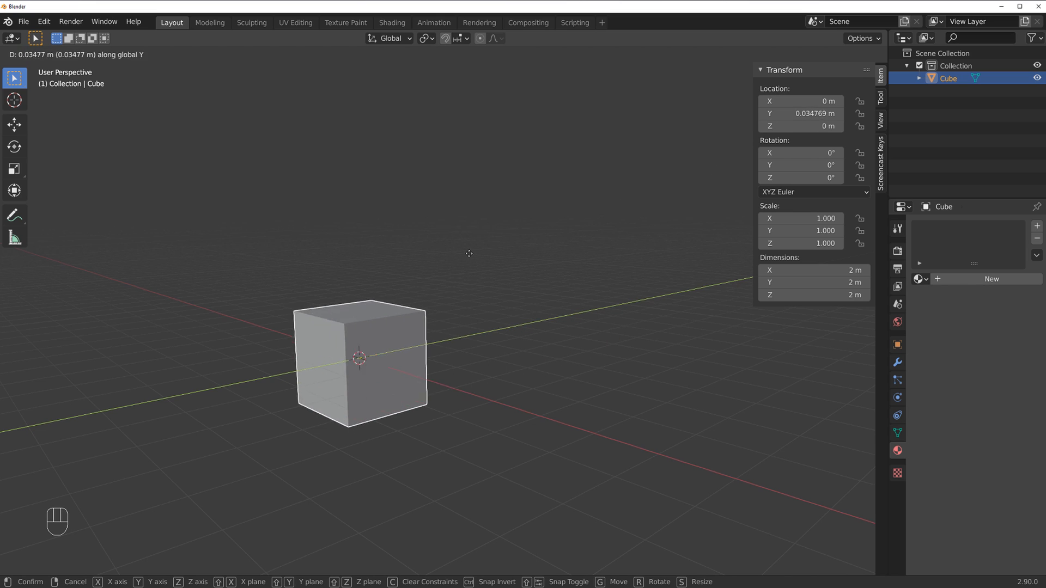
{"action": "left_click", "coordinate": [610, 218]}
{"action": "key", "text": "ctrl+g"}
{"action": "middle_click_drag", "start_coordinate": [610, 218], "coordinate": [635, 282]}
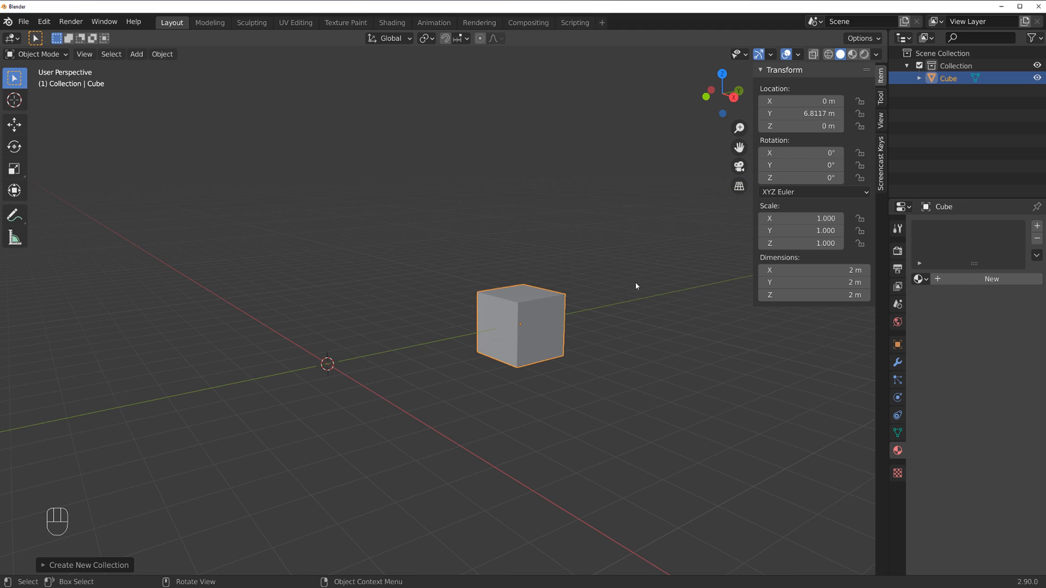
{"action": "key", "text": "alt+g"}
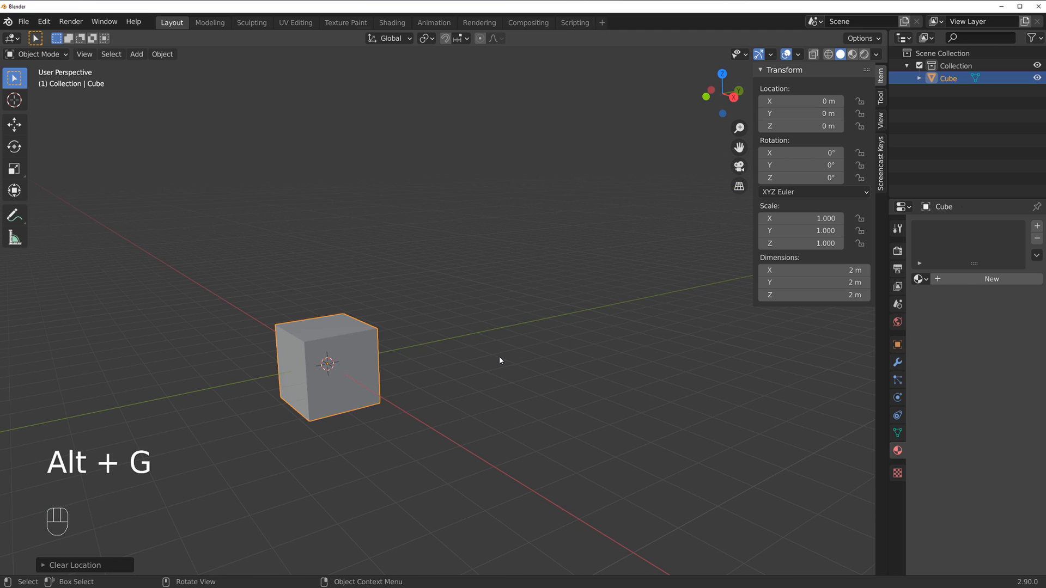
Rotate the cube freely to a tilted angle, and clear its rotation on all axes.
{"action": "key", "text": "r"}
{"action": "left_click", "coordinate": [394, 479]}
{"action": "scroll", "coordinate": [423, 393], "scroll_direction": "down", "scroll_amount": 2}
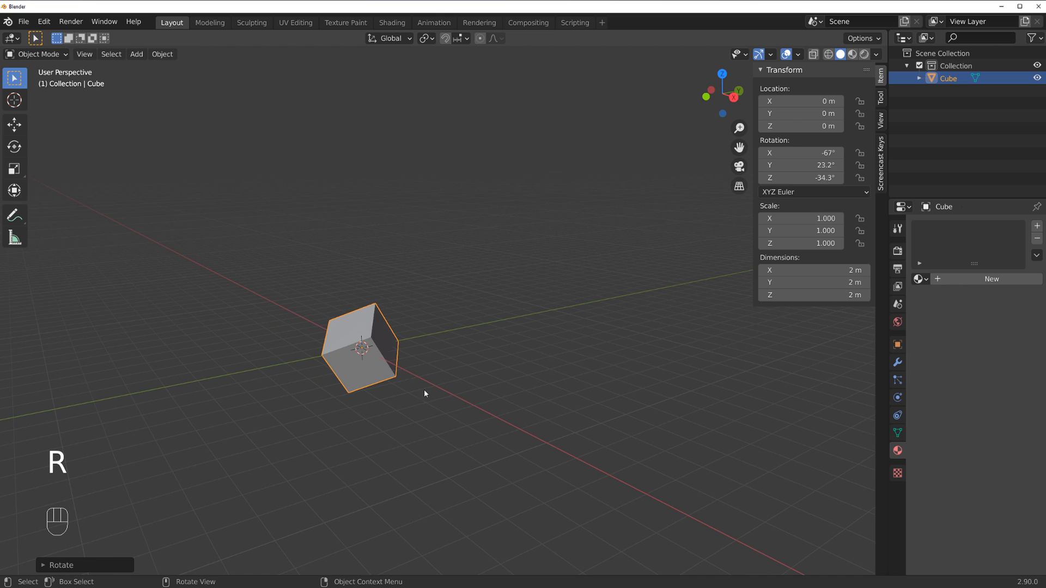
{"action": "middle_click_drag", "start_coordinate": [424, 390], "coordinate": [447, 389]}
{"action": "key", "text": "alt+r"}
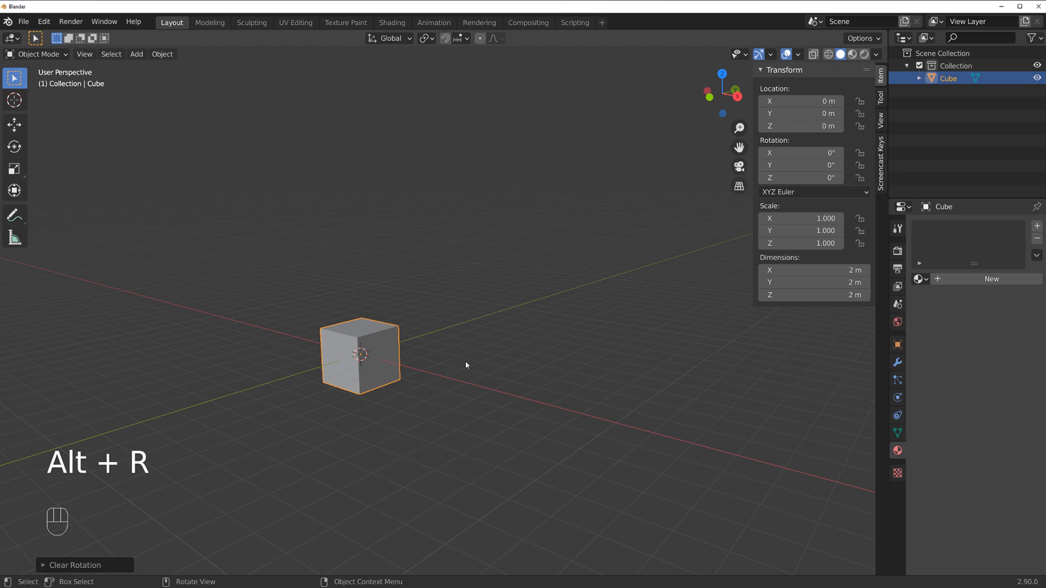
Scale the cube uniformly to about 2.93, and clear its scale.
{"action": "key", "text": "s"}
{"action": "left_click", "coordinate": [662, 344]}
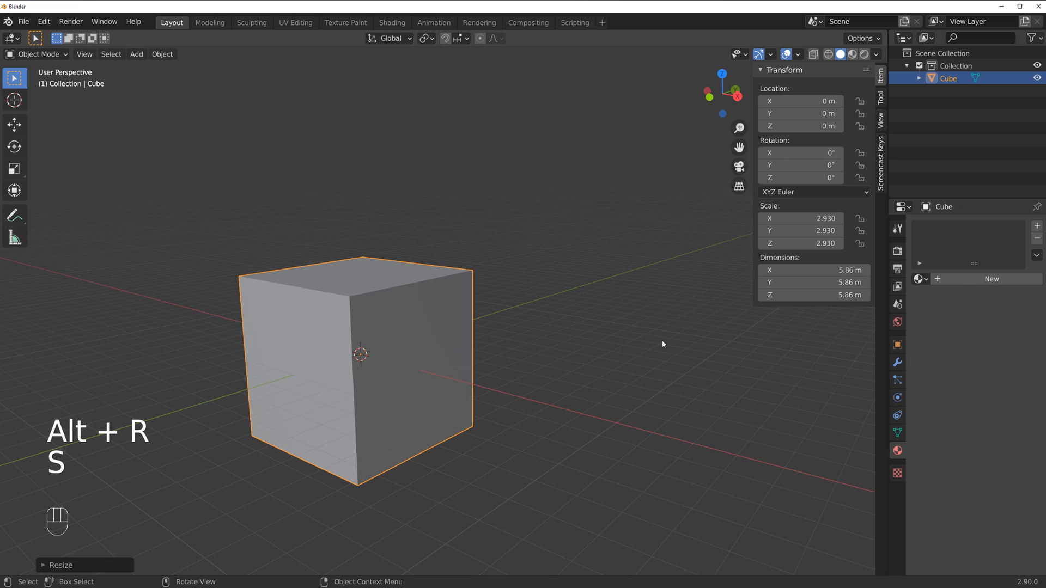
{"action": "key", "text": "alt+s"}
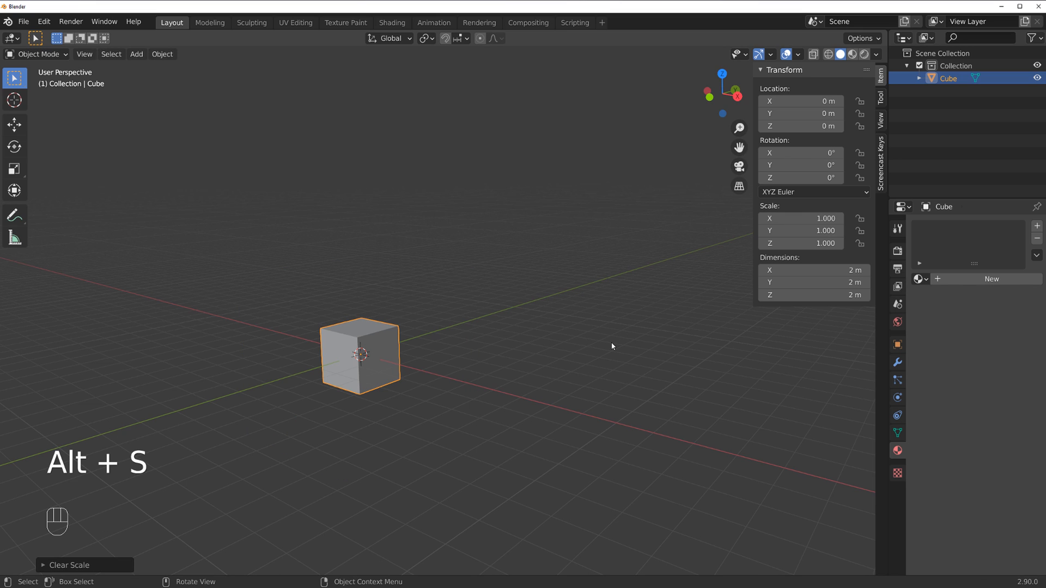
Hide the sidebar with the cube's transform values.
{"action": "key", "text": "n"}
{"action": "middle_click_drag", "start_coordinate": [455, 365], "coordinate": [545, 320]}
{"action": "scroll", "coordinate": [520, 324], "scroll_direction": "up", "scroll_amount": 3}
{"action": "scroll", "coordinate": [521, 327], "scroll_direction": "down", "scroll_amount": 2}
{"action": "scroll", "coordinate": [545, 321], "scroll_direction": "down", "scroll_amount": 2}
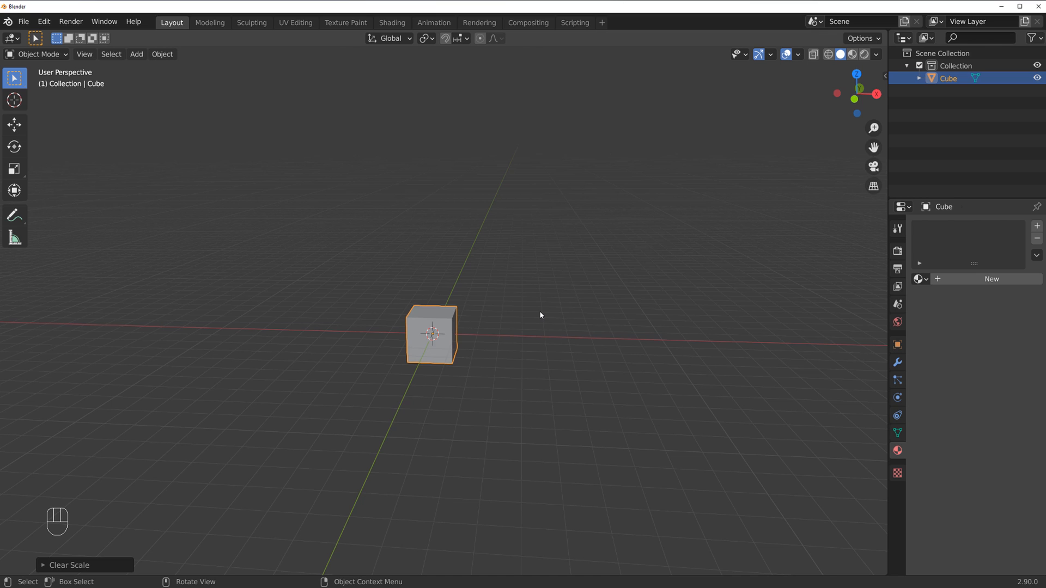
{"action": "middle_click_drag", "start_coordinate": [540, 313], "coordinate": [392, 246]}
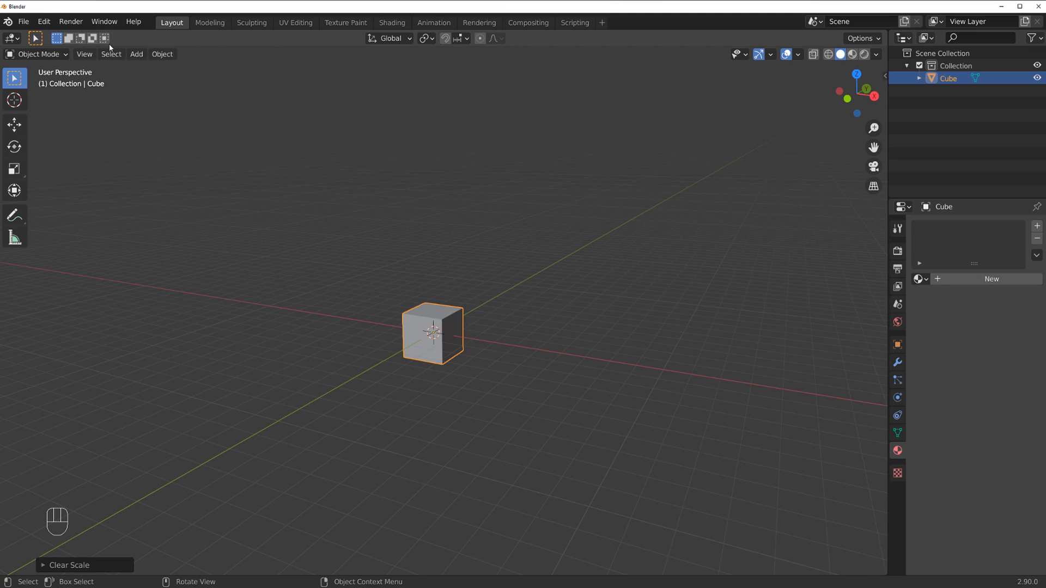
Start a new General file and discard the changes to the current scene.
{"action": "left_click", "coordinate": [43, 21]}
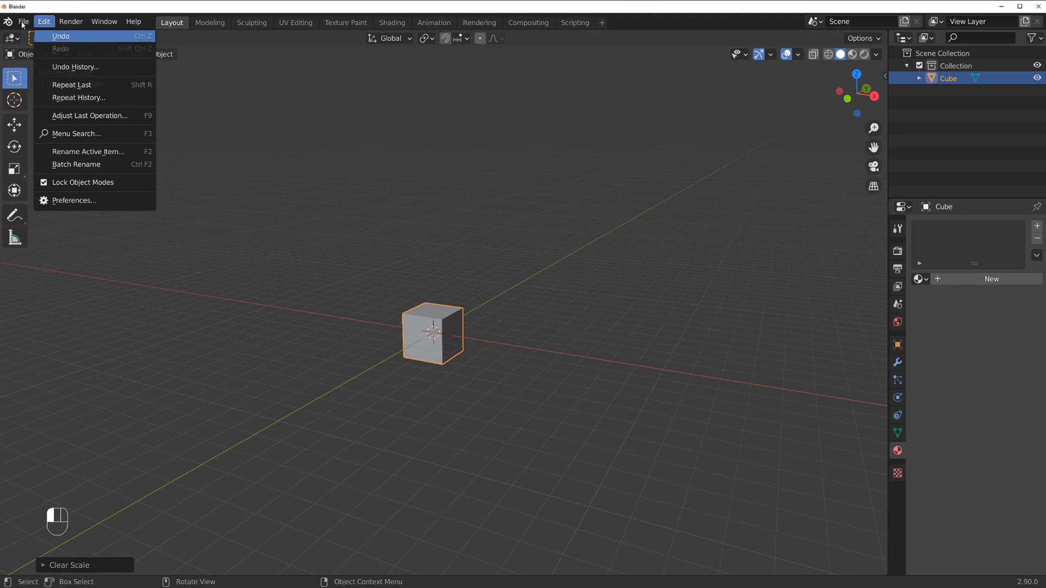
{"action": "mouse_move", "coordinate": [23, 22]}
{"action": "mouse_move", "coordinate": [65, 252]}
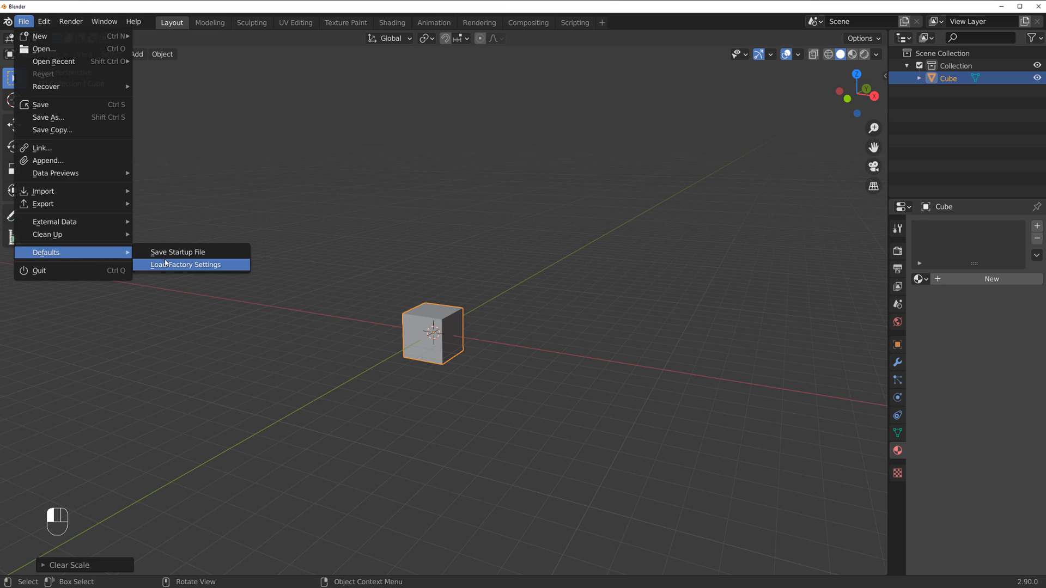
{"action": "mouse_move", "coordinate": [83, 42]}
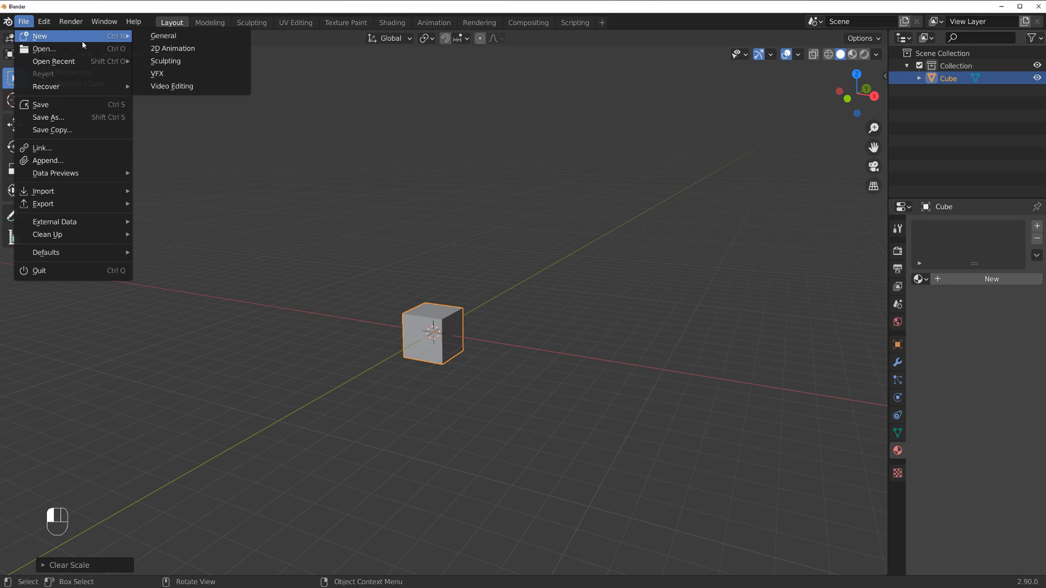
{"action": "left_click", "coordinate": [164, 36]}
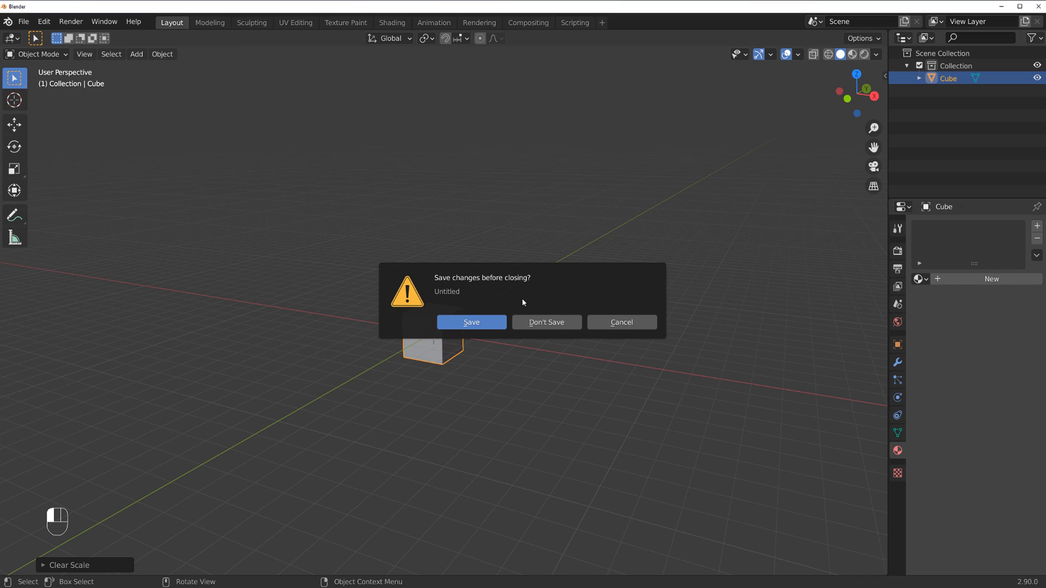
{"action": "left_click", "coordinate": [544, 322]}
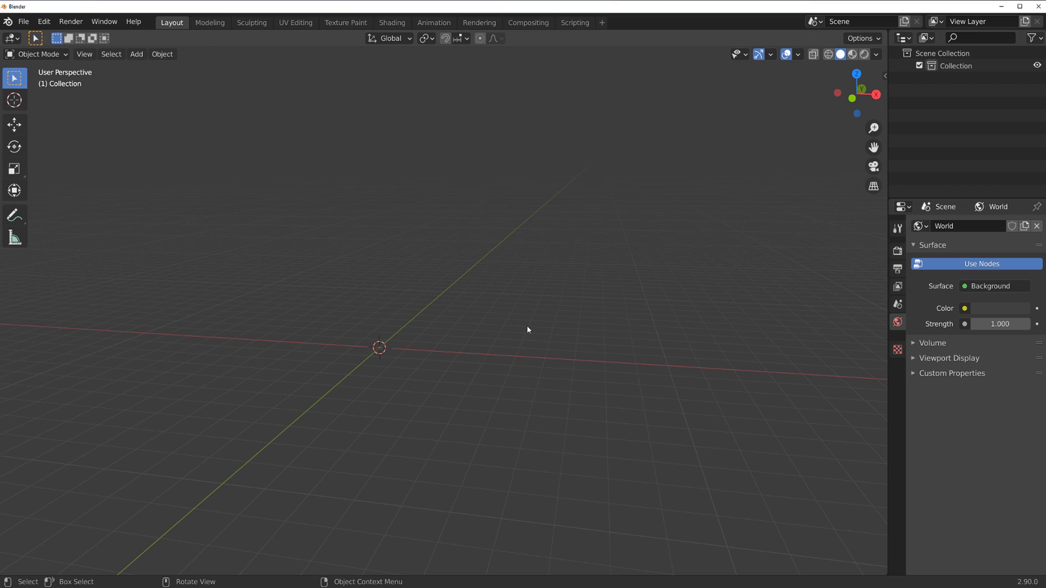
Add a cube mesh to the empty scene.
{"action": "key", "text": "shift+a"}
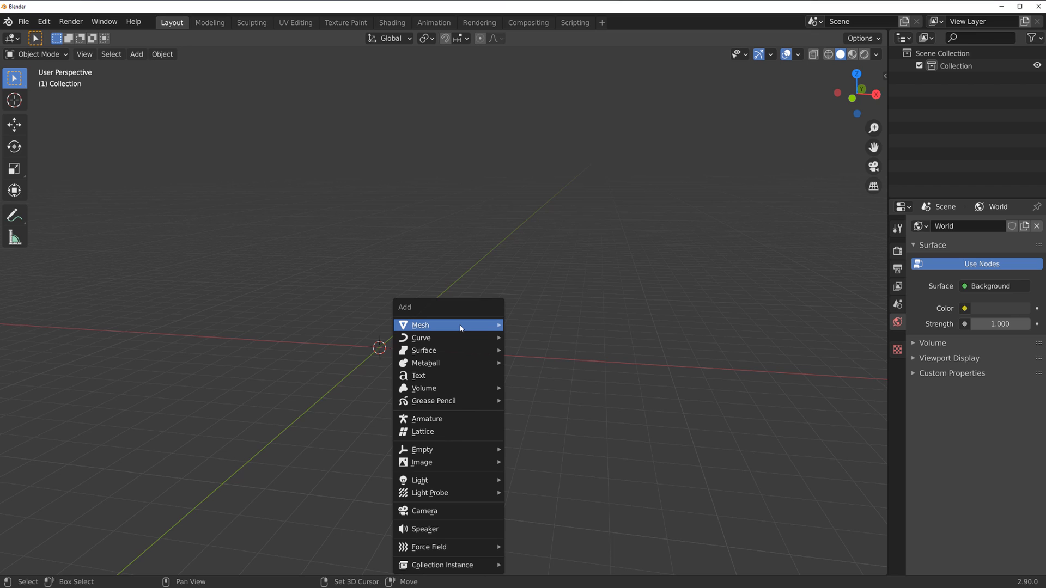
{"action": "mouse_move", "coordinate": [460, 326]}
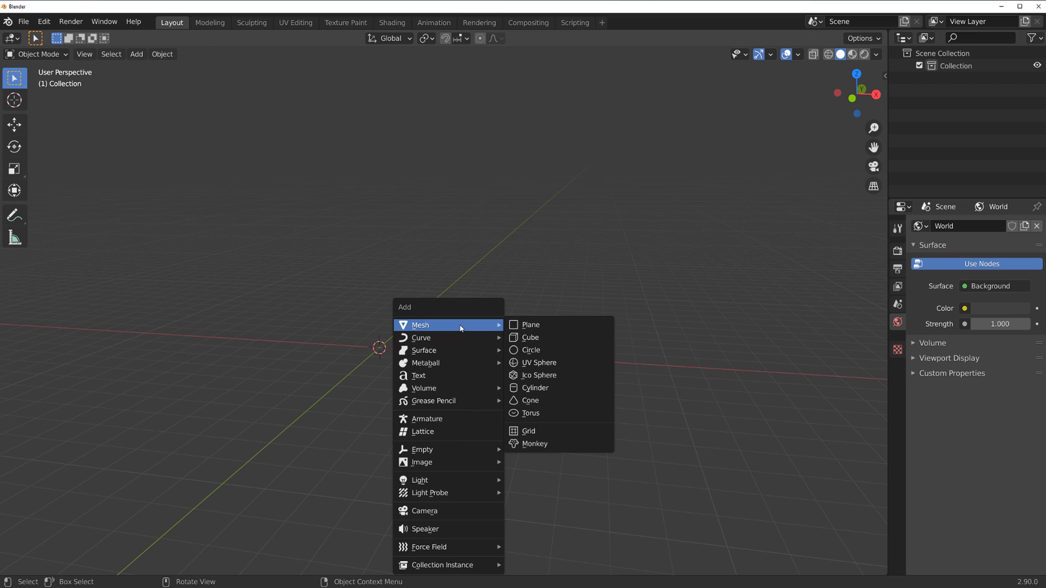
{"action": "left_click", "coordinate": [536, 337]}
Enable Screencast Keys in the sidebar and hide the sidebar again.
{"action": "key", "text": "n"}
{"action": "left_click", "coordinate": [770, 69]}
{"action": "key", "text": "n"}
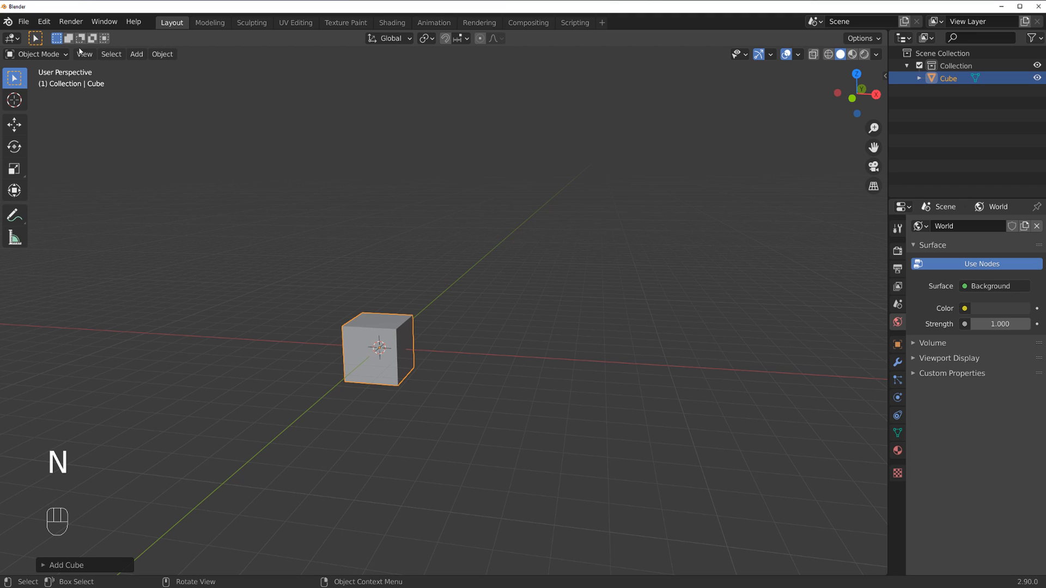
Open the preferences at the 3D Viewport theme colours, with the preferences window moved clear of the cube.
{"action": "left_click", "coordinate": [44, 21]}
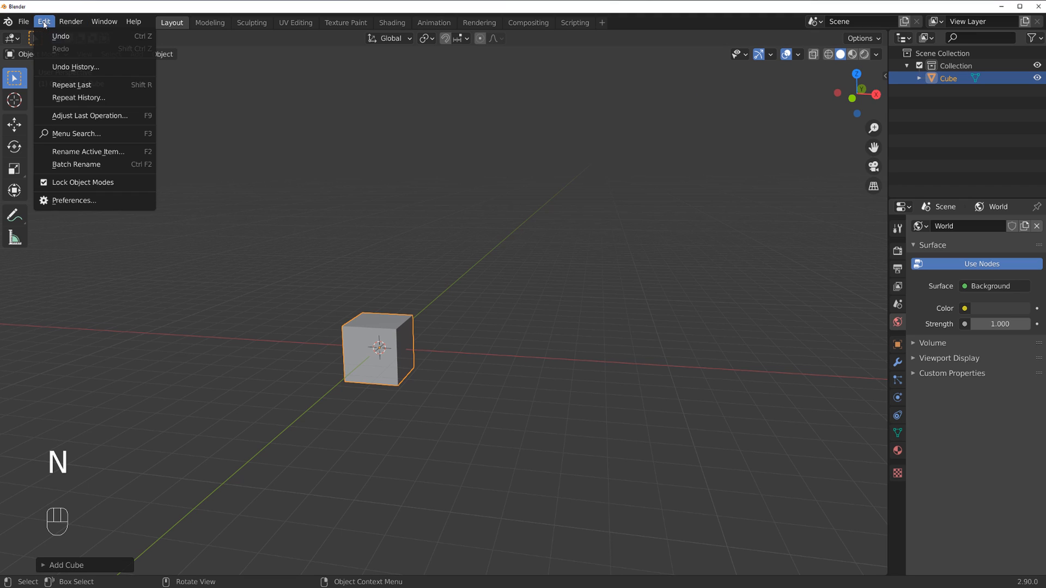
{"action": "left_click", "coordinate": [102, 199]}
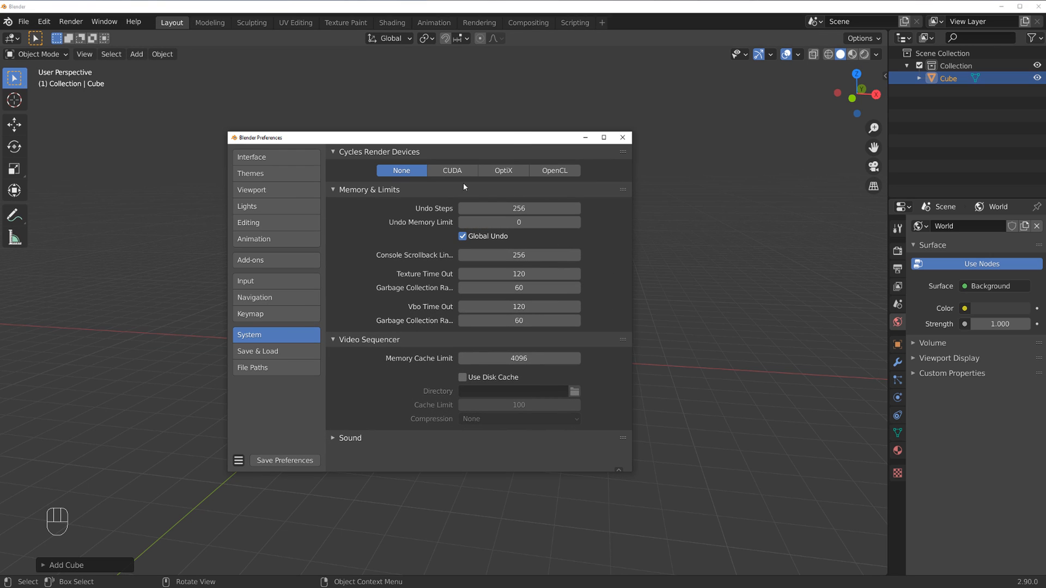
{"action": "left_click", "coordinate": [253, 174]}
{"action": "left_click_drag", "start_coordinate": [430, 140], "coordinate": [691, 124]}
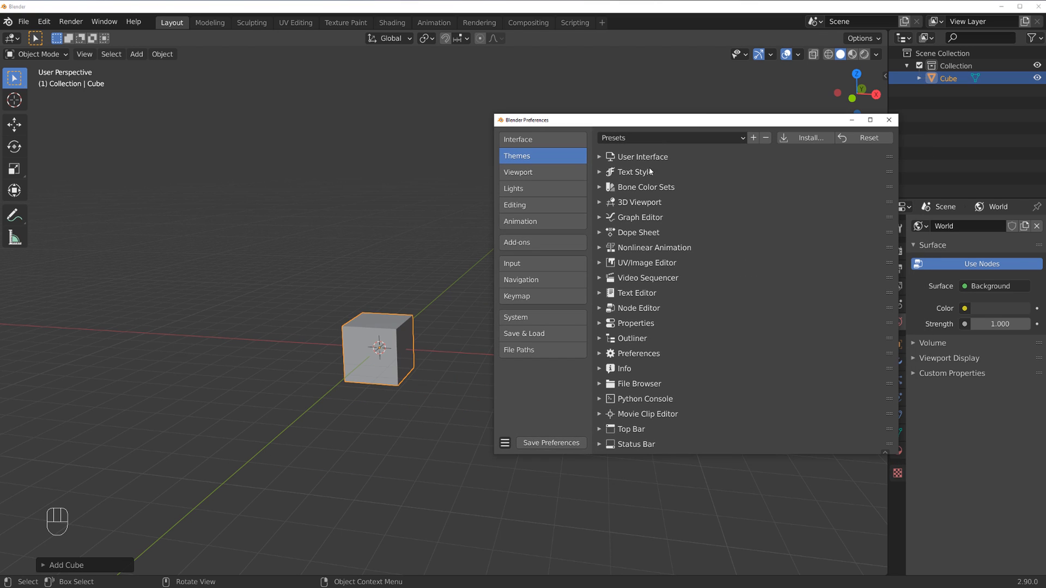
{"action": "left_click", "coordinate": [599, 202]}
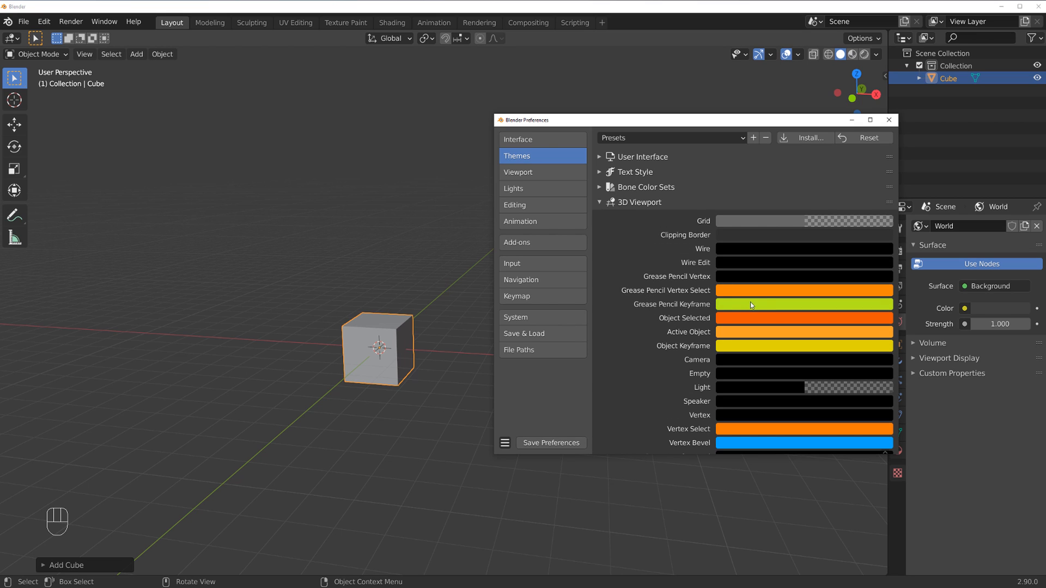
Change the Active Object and Object Selected theme colours to white by reducing their saturation to zero.
{"action": "scroll", "coordinate": [822, 287], "scroll_direction": "down", "scroll_amount": 3}
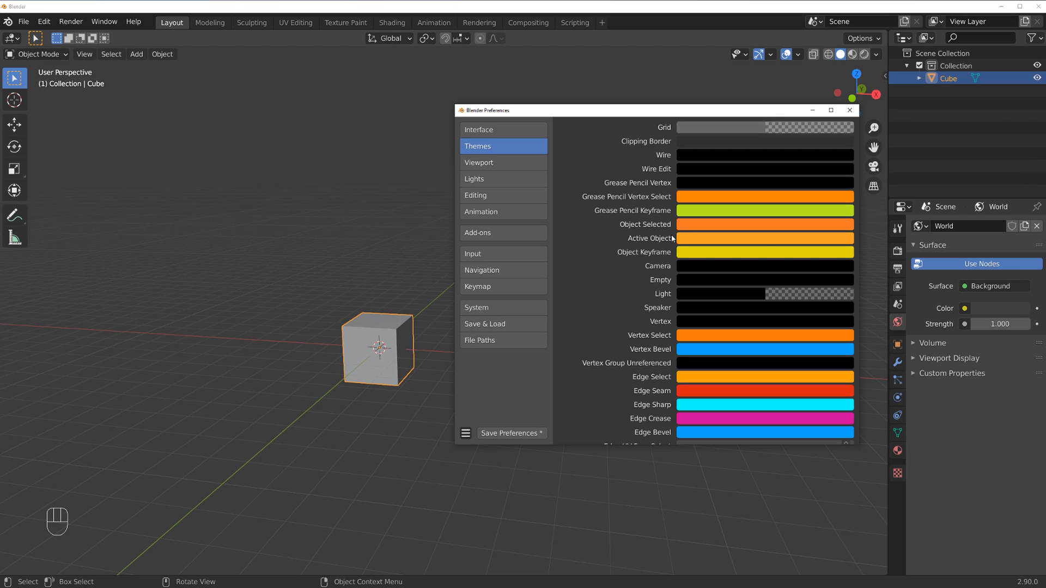
{"action": "left_click", "coordinate": [702, 243]}
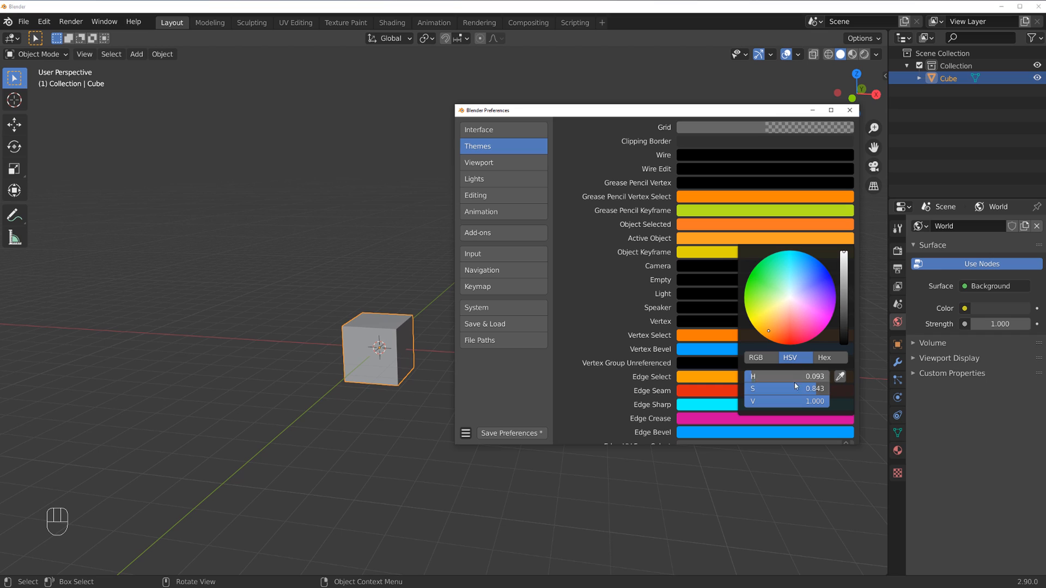
{"action": "left_click_drag", "start_coordinate": [811, 388], "coordinate": [746, 389]}
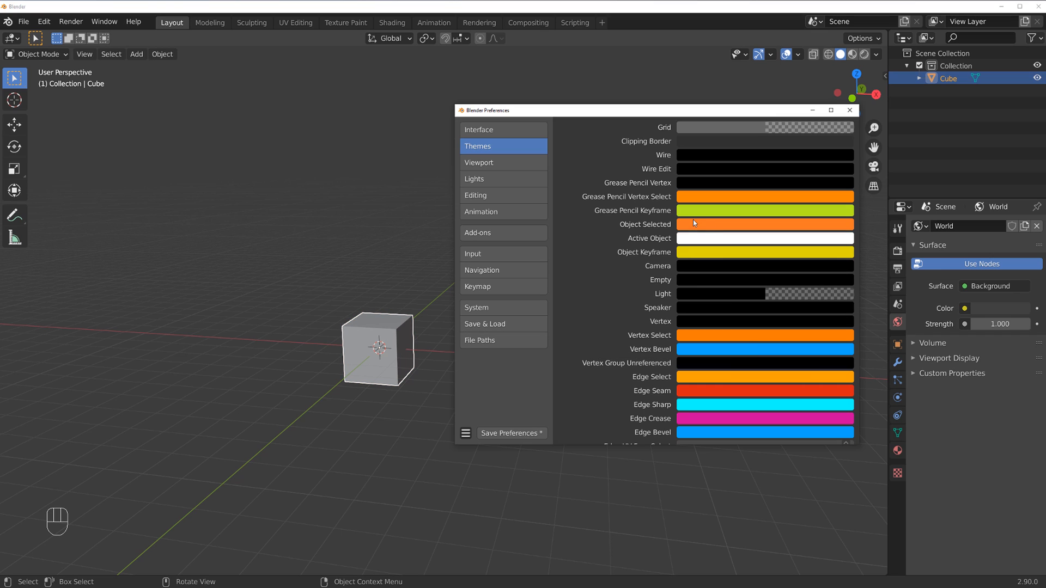
{"action": "left_click", "coordinate": [708, 226]}
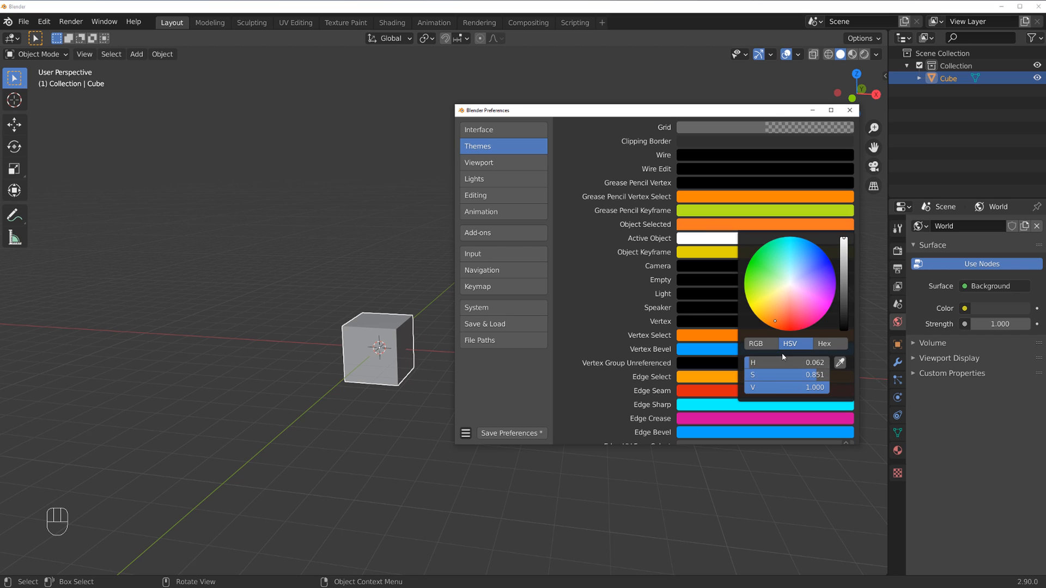
{"action": "left_click_drag", "start_coordinate": [784, 376], "coordinate": [746, 376]}
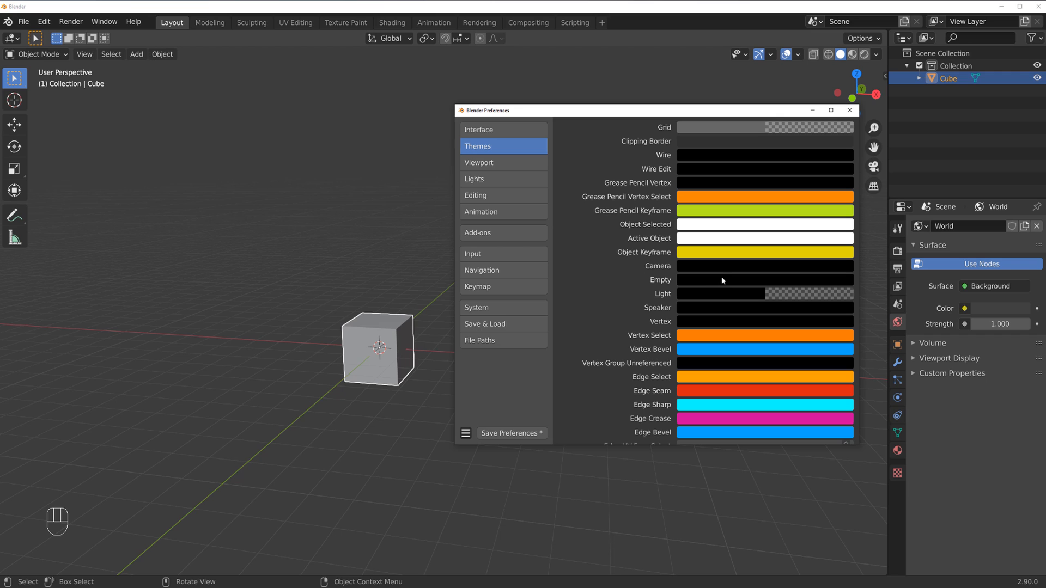
Change the Vertex Select theme colour of the 3D viewport to white.
{"action": "scroll", "coordinate": [725, 284], "scroll_direction": "down", "scroll_amount": 2}
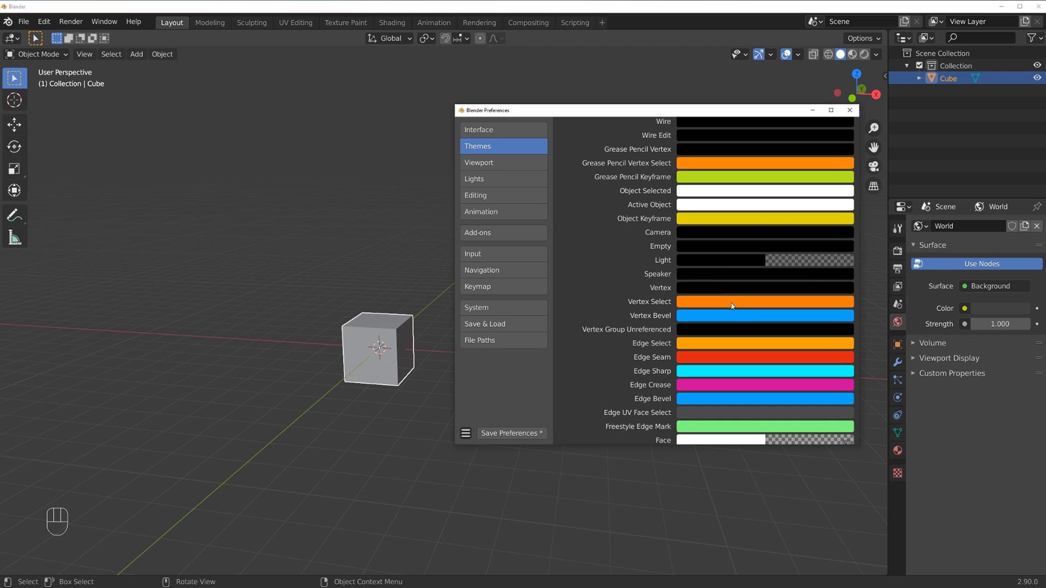
{"action": "left_click", "coordinate": [732, 308]}
{"action": "left_click_drag", "start_coordinate": [817, 271], "coordinate": [746, 271]}
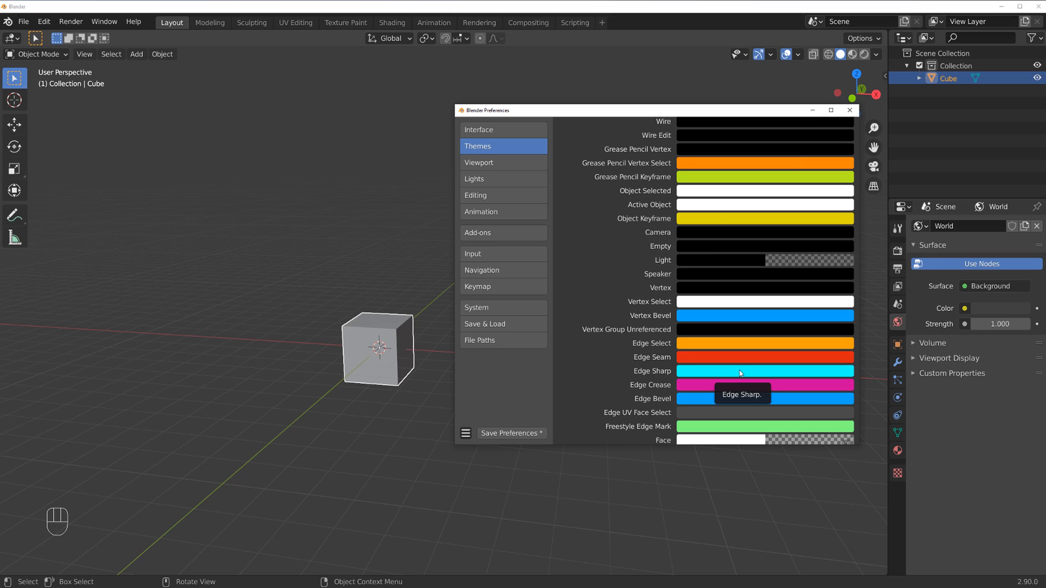
Change the Edge Select and Face Selected theme colours of the 3D viewport to white.
{"action": "scroll", "coordinate": [721, 241], "scroll_direction": "up", "scroll_amount": 2}
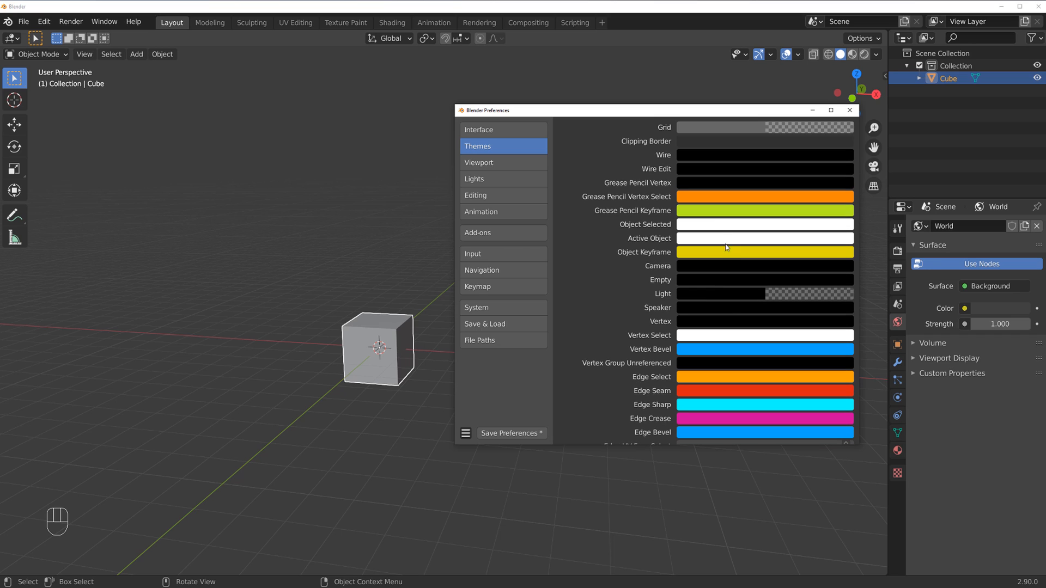
{"action": "scroll", "coordinate": [703, 280], "scroll_direction": "down", "scroll_amount": 4}
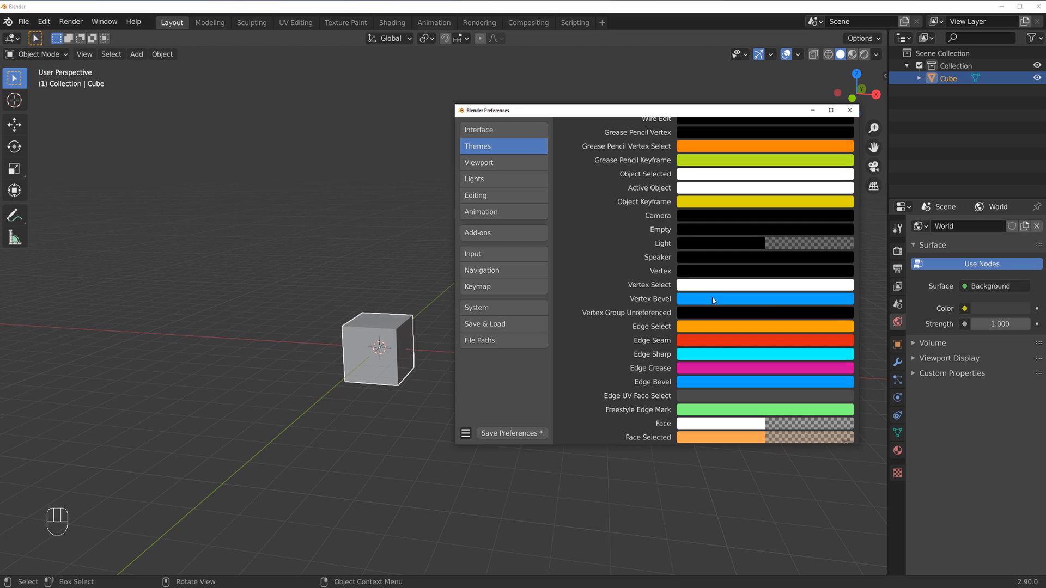
{"action": "left_click", "coordinate": [710, 327]}
{"action": "left_click_drag", "start_coordinate": [777, 299], "coordinate": [741, 350]}
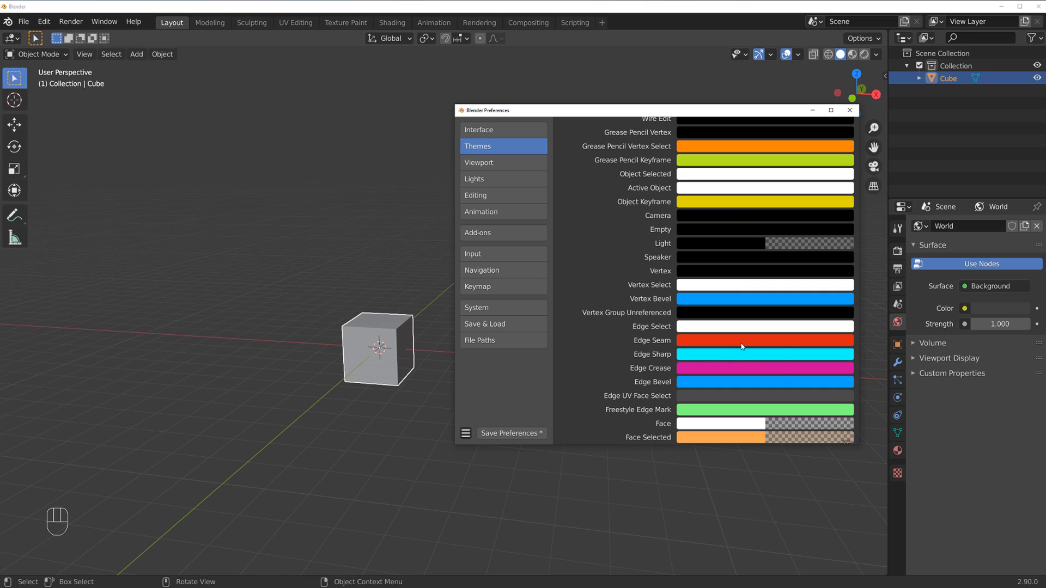
{"action": "scroll", "coordinate": [710, 328], "scroll_direction": "down", "scroll_amount": 5}
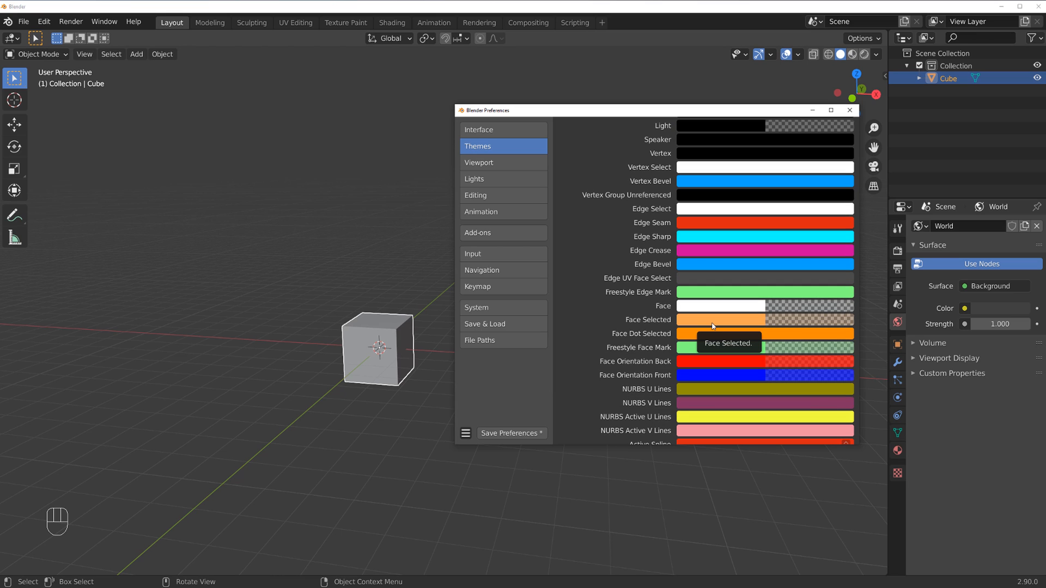
{"action": "left_click", "coordinate": [713, 326]}
{"action": "left_click_drag", "start_coordinate": [793, 275], "coordinate": [749, 275]}
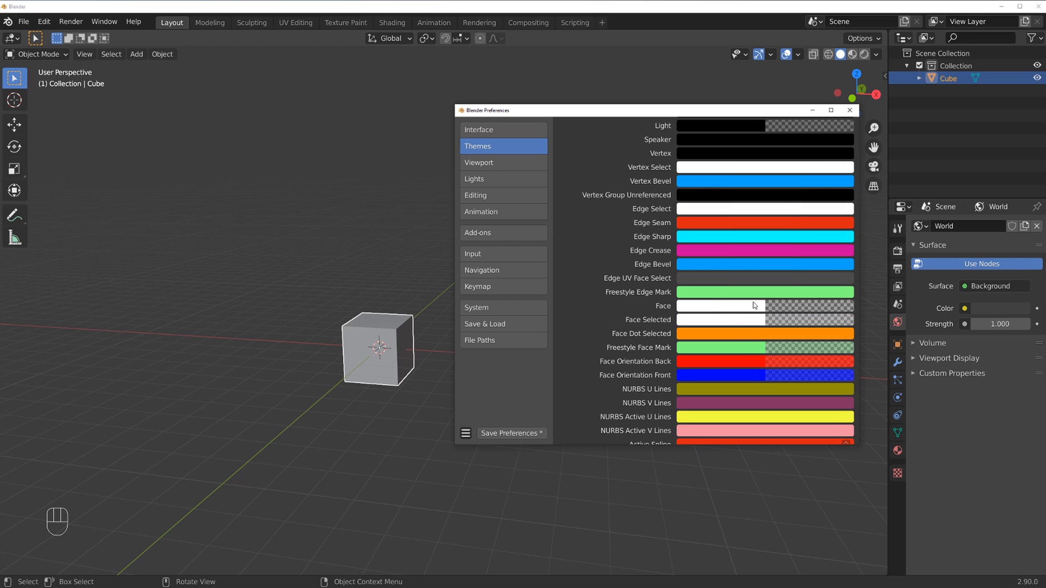
Set the Grease Pencil Vertex Size and the Vertex Size of the 3D viewport theme to 7 px.
{"action": "scroll", "coordinate": [766, 303], "scroll_direction": "down", "scroll_amount": 20}
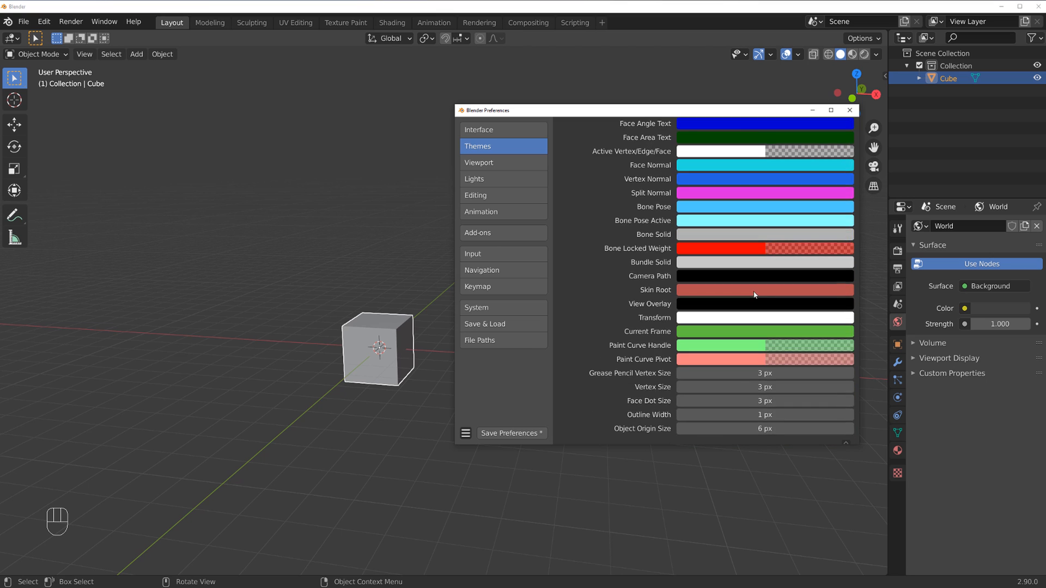
{"action": "scroll", "coordinate": [754, 293], "scroll_direction": "up", "scroll_amount": 2}
{"action": "left_click", "coordinate": [749, 288]}
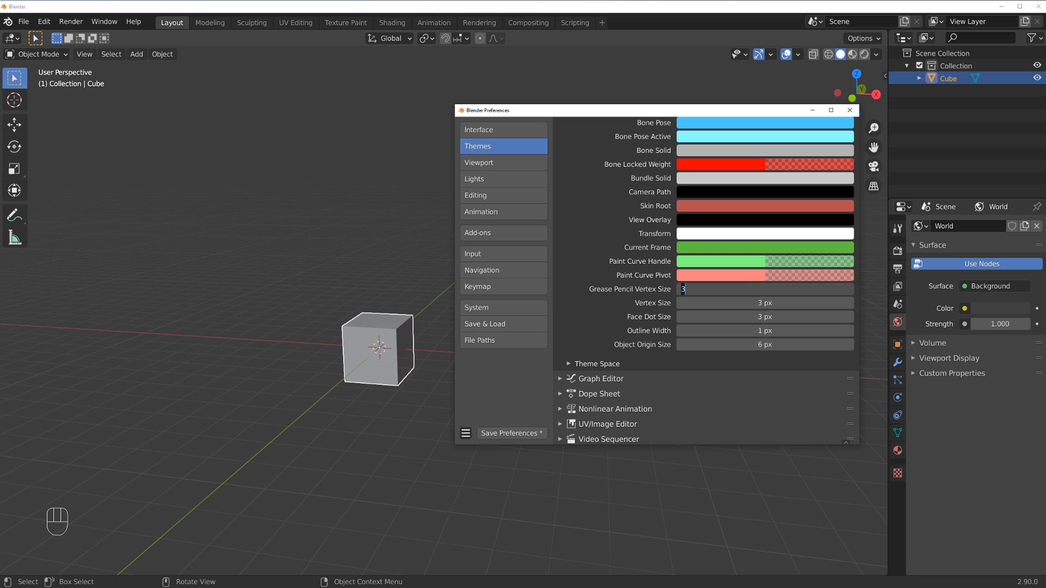
{"action": "type", "text": "7"}
{"action": "key", "text": "Return"}
{"action": "left_click", "coordinate": [752, 303]}
{"action": "type", "text": "7"}
{"action": "key", "text": "Return"}
Set the Object Origin Size and Face Dot Size to 7 px, then save and close the preferences.
{"action": "left_click", "coordinate": [752, 344]}
{"action": "type", "text": "7"}
{"action": "key", "text": "Return"}
{"action": "left_click", "coordinate": [757, 316]}
{"action": "type", "text": "7"}
{"action": "key", "text": "Return"}
{"action": "left_click", "coordinate": [511, 433]}
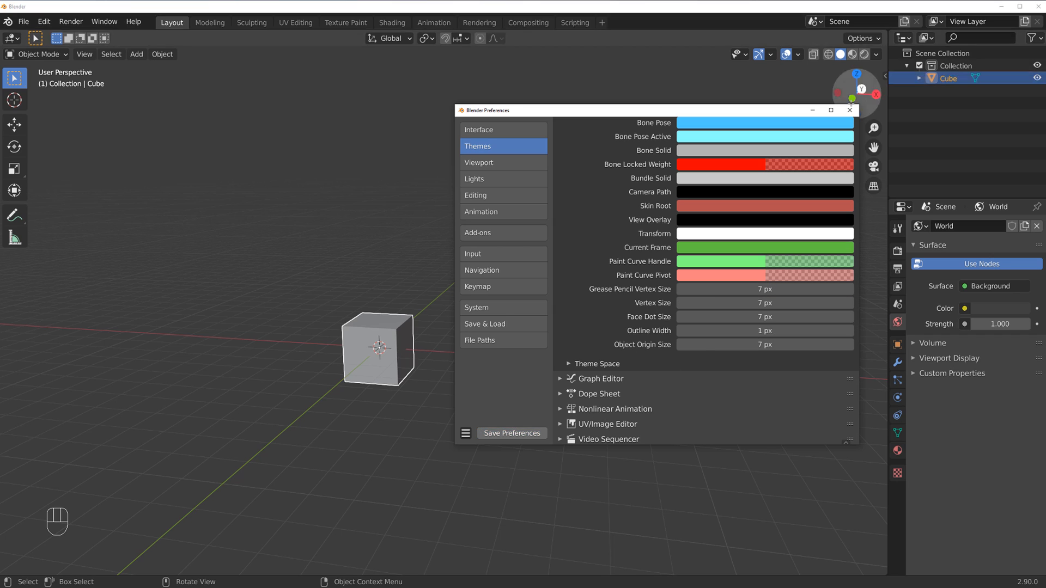
{"action": "left_click", "coordinate": [848, 112]}
Enter Edit Mode on the cube with its corner vertices in close view.
{"action": "middle_click_drag", "start_coordinate": [551, 336], "coordinate": [478, 327]}
{"action": "scroll", "coordinate": [478, 327], "scroll_direction": "up", "scroll_amount": 5}
{"action": "middle_click_drag", "start_coordinate": [381, 318], "coordinate": [581, 251], "text": "shift"}
{"action": "middle_click_drag", "start_coordinate": [581, 251], "coordinate": [574, 261]}
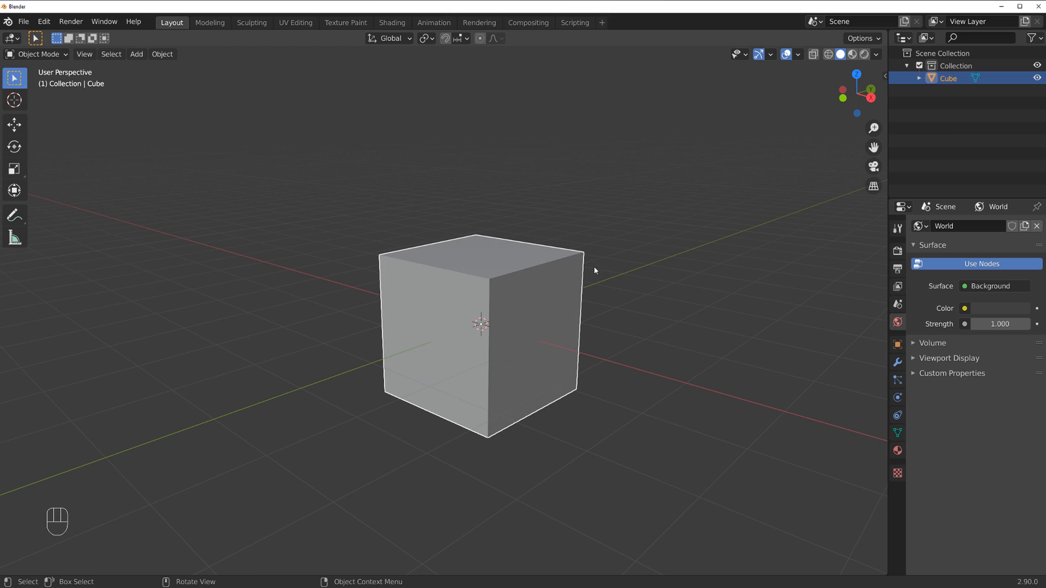
{"action": "scroll", "coordinate": [616, 294], "scroll_direction": "down", "scroll_amount": 1}
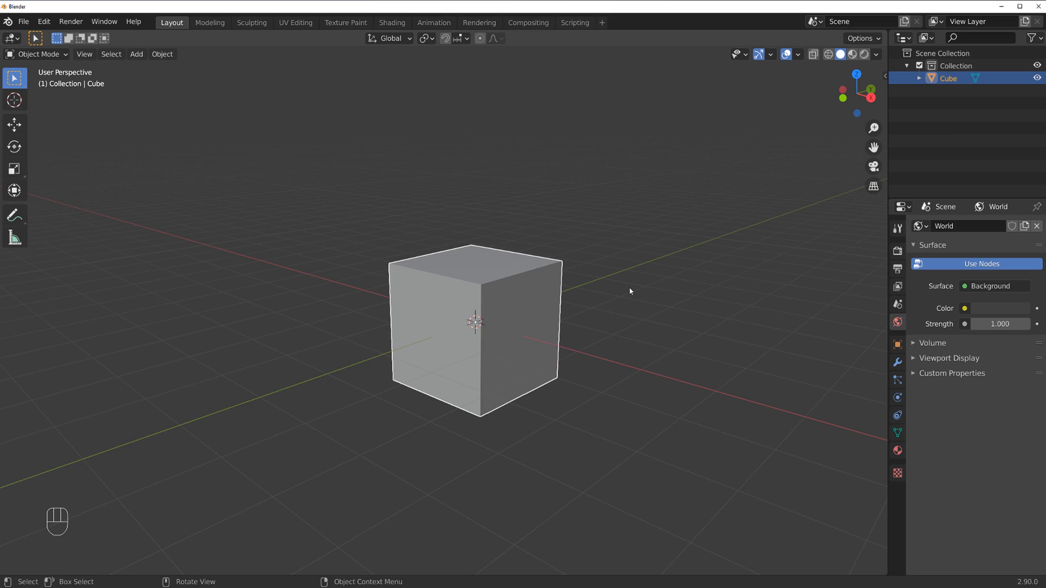
{"action": "key", "text": "g"}
{"action": "left_click", "coordinate": [661, 241]}
{"action": "key", "text": "Tab"}
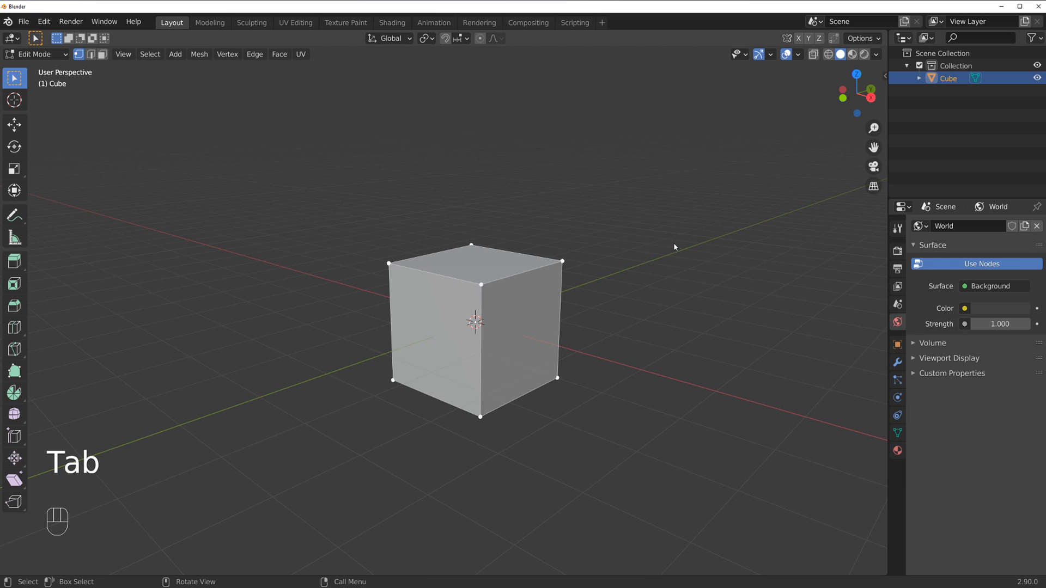
{"action": "scroll", "coordinate": [545, 294], "scroll_direction": "up", "scroll_amount": 2}
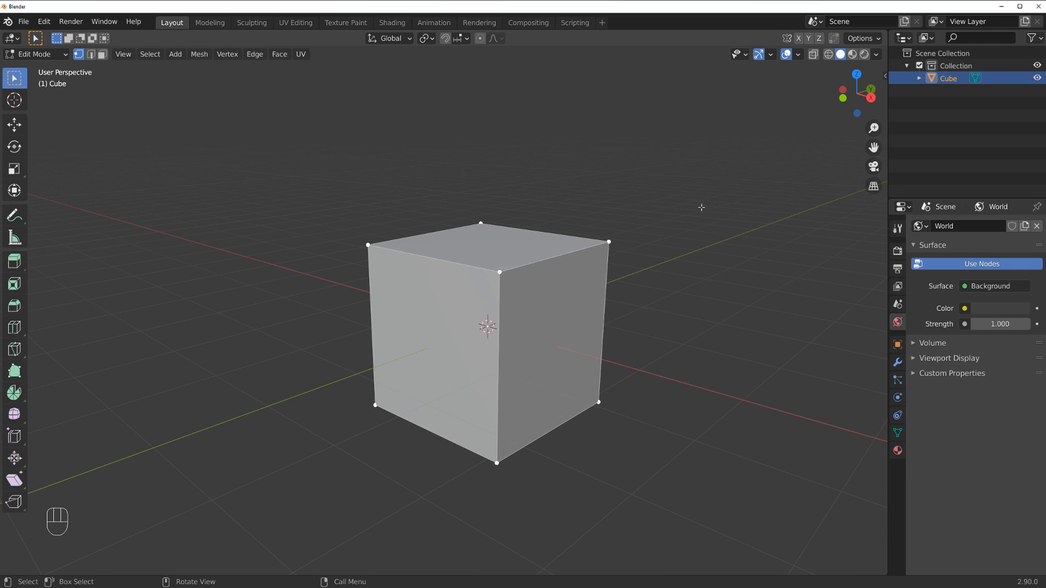
Reopen the preferences beside the cube and examine the size values of the 3D Viewport theme.
{"action": "left_click", "coordinate": [44, 21]}
{"action": "left_click", "coordinate": [94, 201]}
{"action": "left_click_drag", "start_coordinate": [157, 16], "coordinate": [902, 112]}
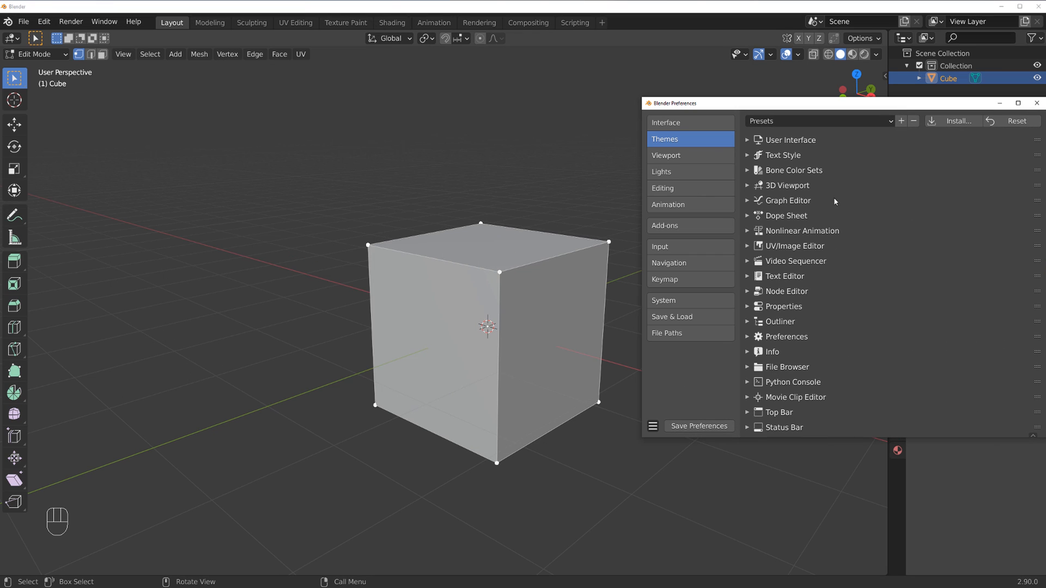
{"action": "left_click", "coordinate": [687, 159]}
{"action": "left_click", "coordinate": [685, 143]}
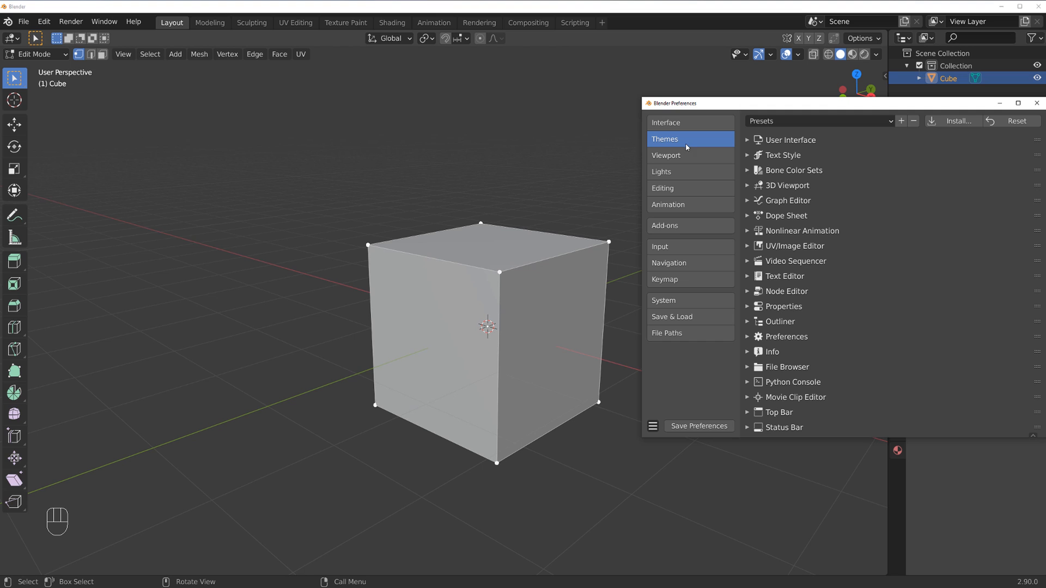
{"action": "left_click", "coordinate": [746, 186]}
{"action": "scroll", "coordinate": [926, 261], "scroll_direction": "down", "scroll_amount": 15}
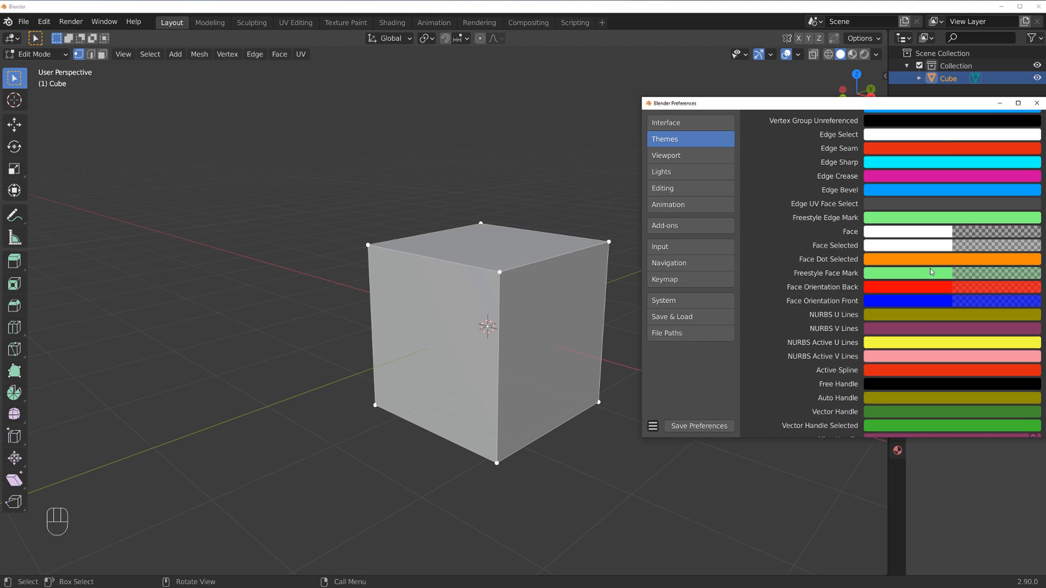
{"action": "scroll", "coordinate": [941, 262], "scroll_direction": "down", "scroll_amount": 10}
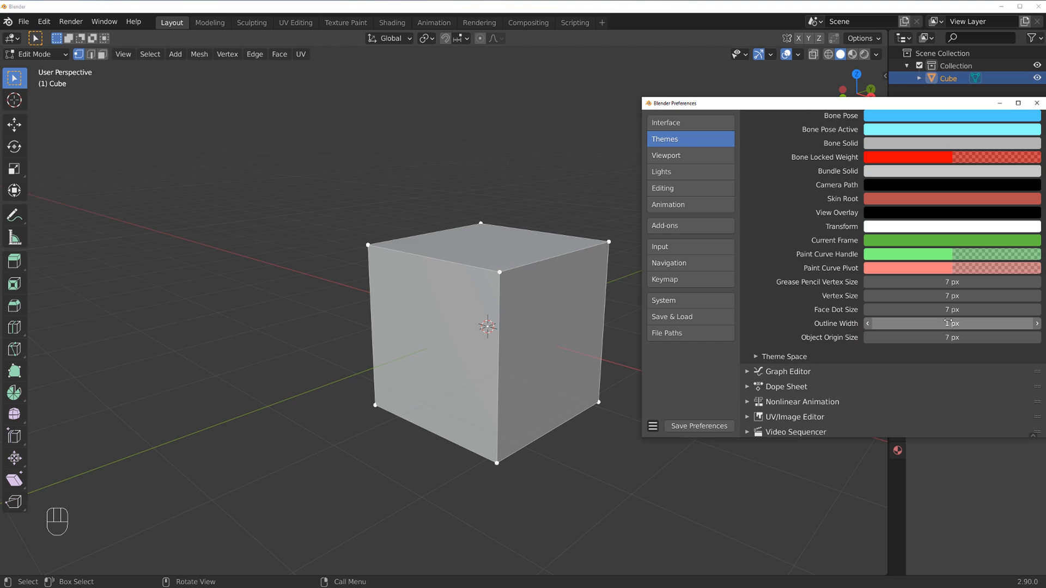
Try a Vertex Size of 3 px, restore it to 7 px and save the preferences.
{"action": "left_click", "coordinate": [962, 296]}
{"action": "type", "text": "3"}
{"action": "key", "text": "Return"}
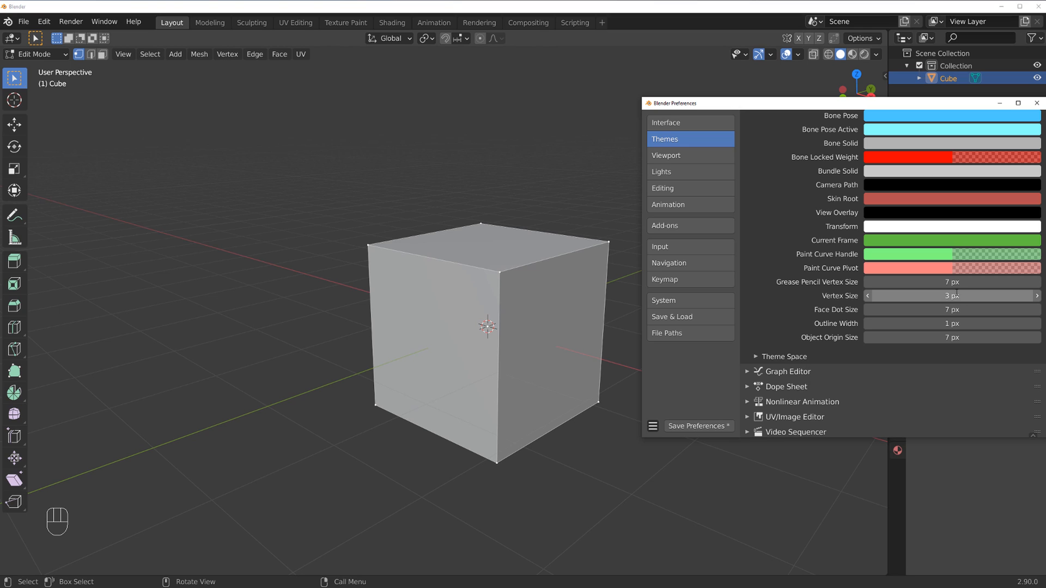
{"action": "left_click", "coordinate": [957, 294]}
{"action": "key", "text": "Return"}
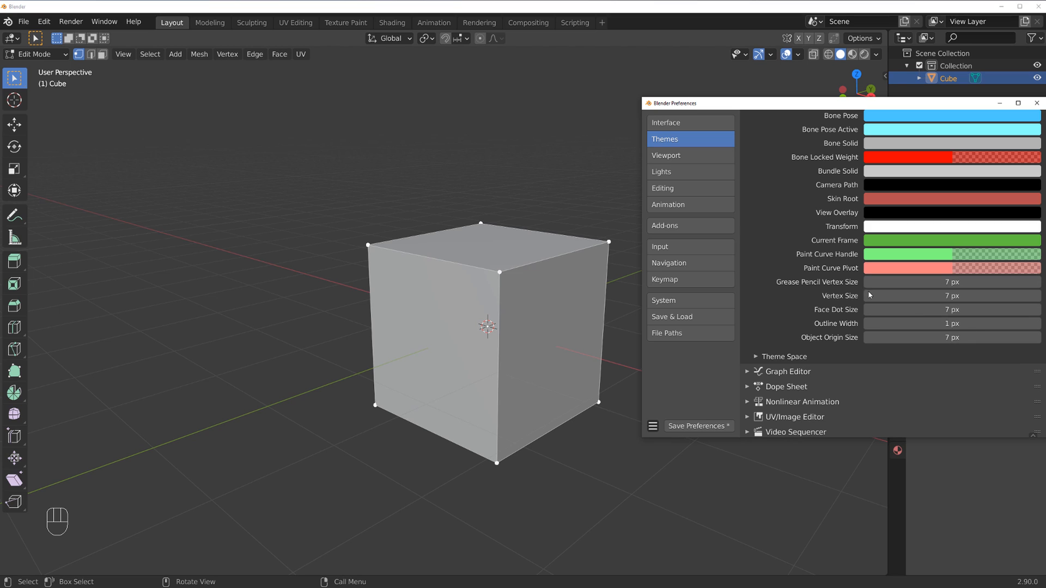
{"action": "left_click", "coordinate": [696, 426]}
Deselect the cube's vertices, switch to Object Mode and return to Edit Mode.
{"action": "left_click", "coordinate": [556, 171]}
{"action": "key", "text": "Tab"}
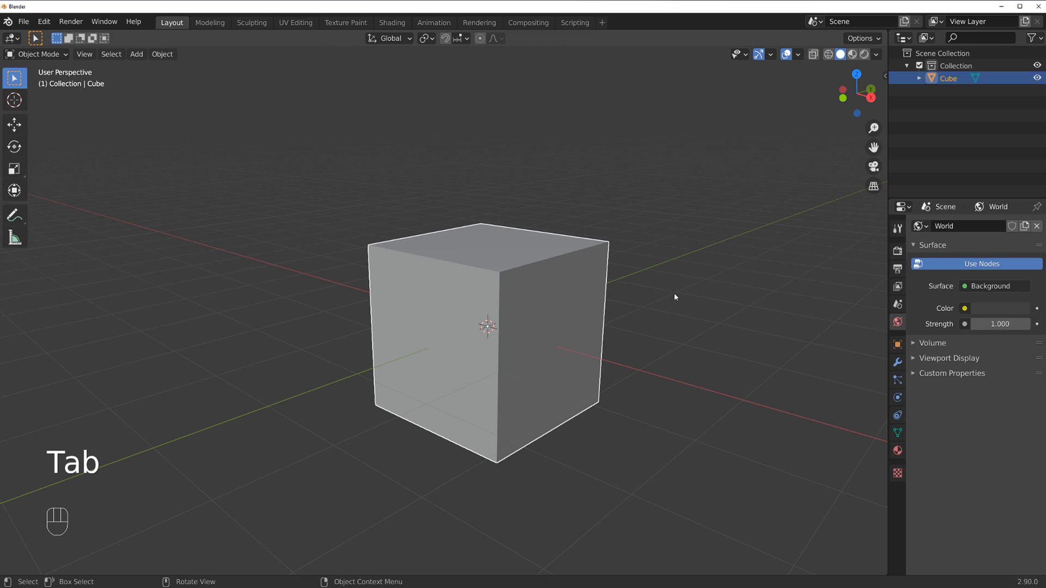
{"action": "key", "text": "Tab"}
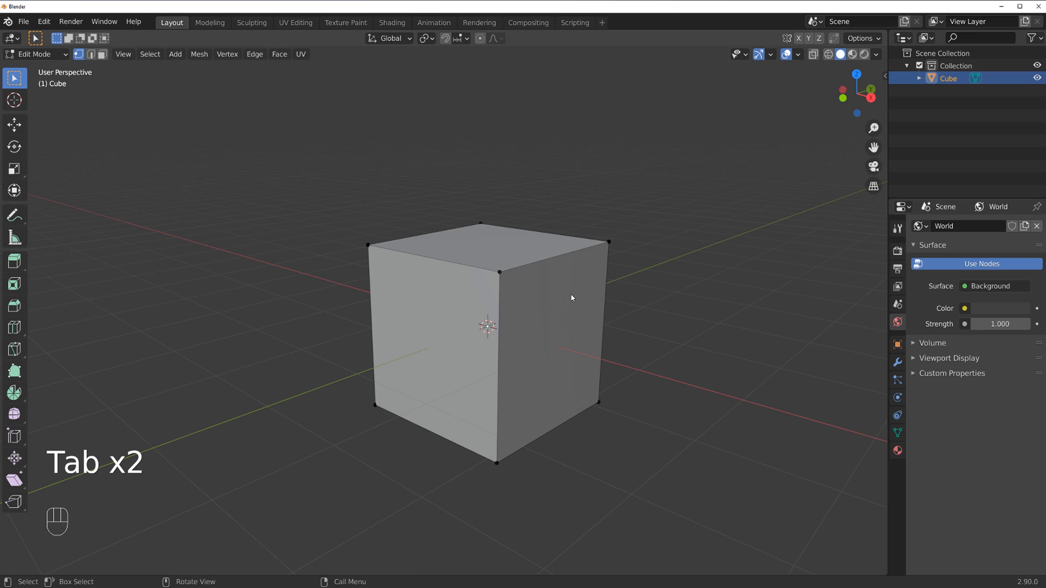
Cycle through the vertex, edge and face select modes, finishing in face select mode.
{"action": "key", "text": "3"}
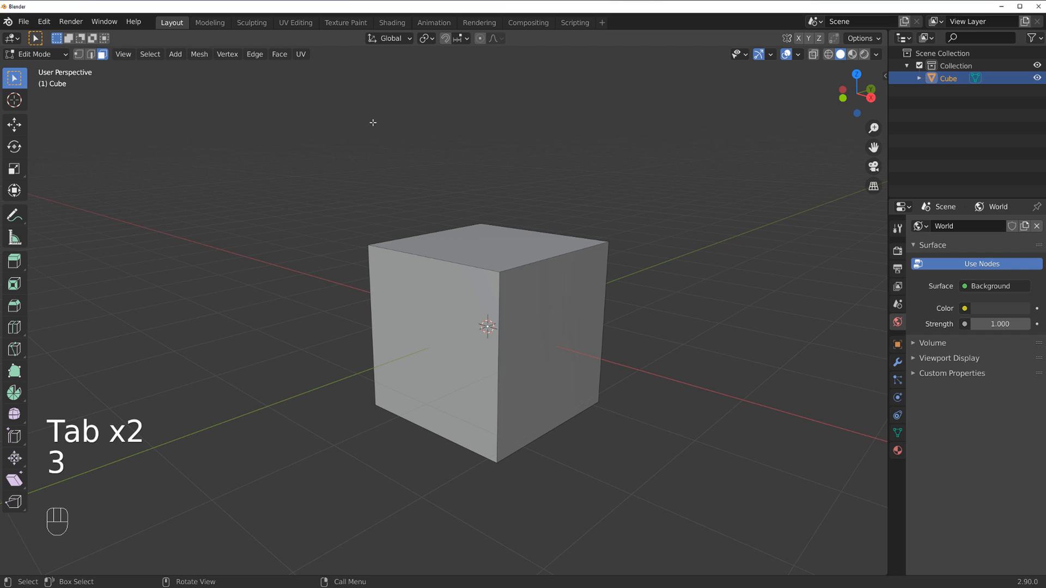
{"action": "left_click", "coordinate": [92, 54]}
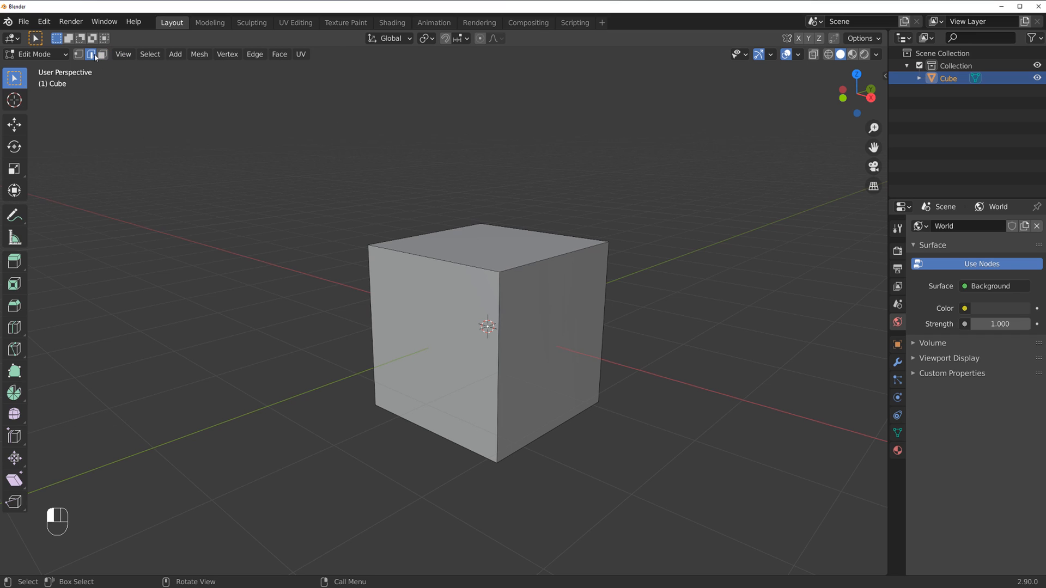
{"action": "left_click", "coordinate": [80, 55]}
{"action": "left_click", "coordinate": [106, 54]}
{"action": "key", "text": "1"}
{"action": "key", "text": "2"}
{"action": "key", "text": "3"}
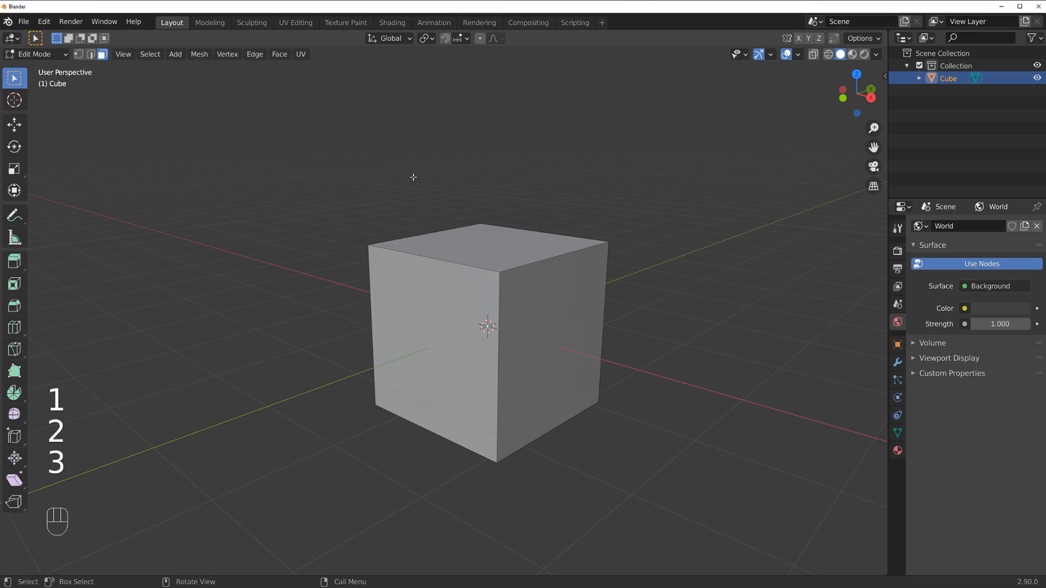
Select the cube's side face that looks along the positive X axis.
{"action": "left_click", "coordinate": [559, 314]}
{"action": "middle_click_drag", "start_coordinate": [577, 317], "coordinate": [559, 306]}
{"action": "middle_click_drag", "start_coordinate": [543, 267], "coordinate": [496, 250], "text": "shift"}
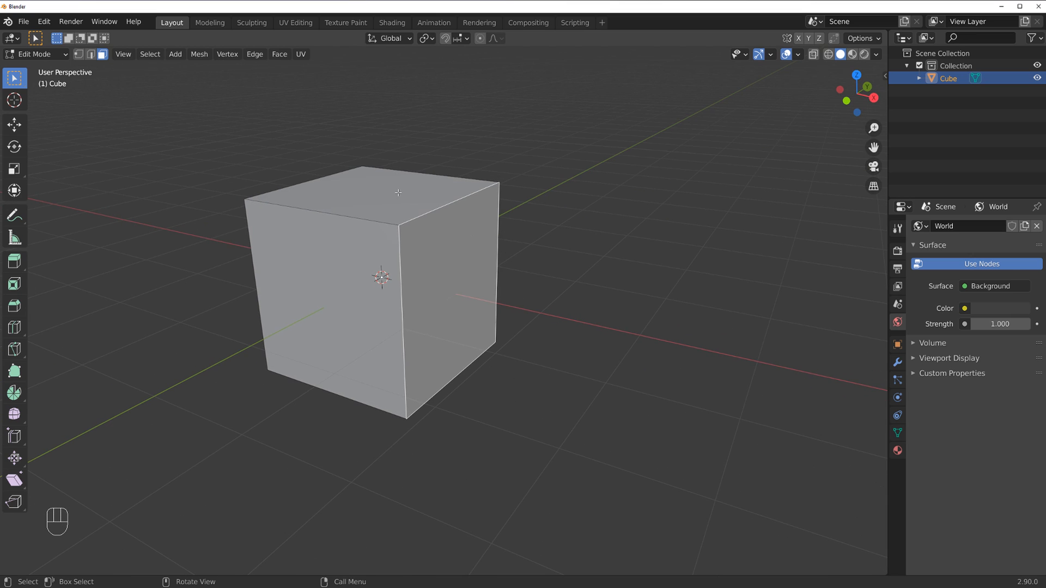
Switch to edge select mode and select the bottom, top and vertical edges of the cube's positive X face one after another.
{"action": "key", "text": "2"}
{"action": "left_click", "coordinate": [467, 369]}
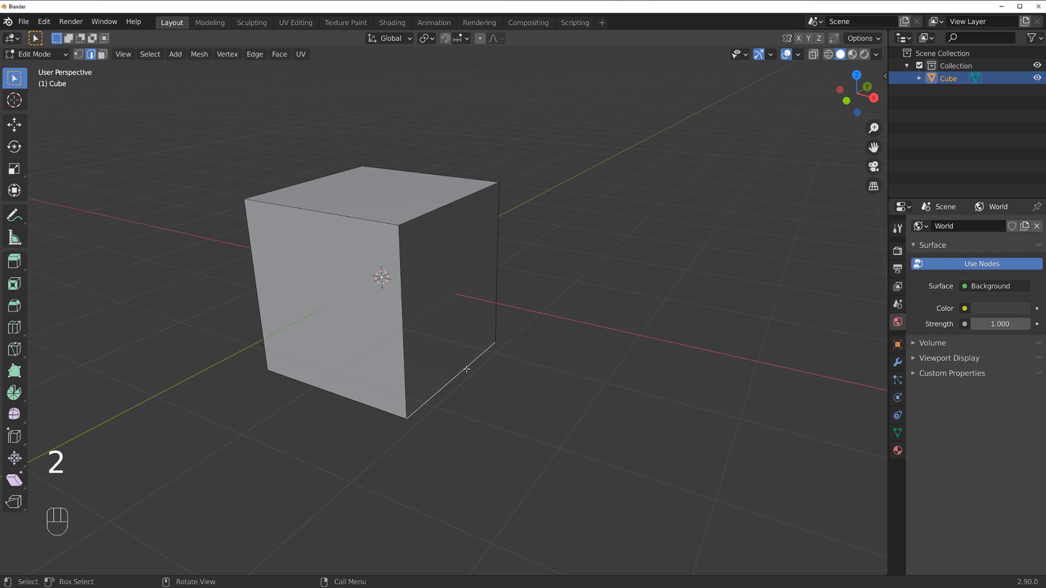
{"action": "left_click", "coordinate": [458, 219]}
{"action": "left_click", "coordinate": [408, 268]}
{"action": "left_click", "coordinate": [508, 243]}
In vertex select mode, alternate between the two upper corners of the positive X face and try moving the rear one freely.
{"action": "key", "text": "1"}
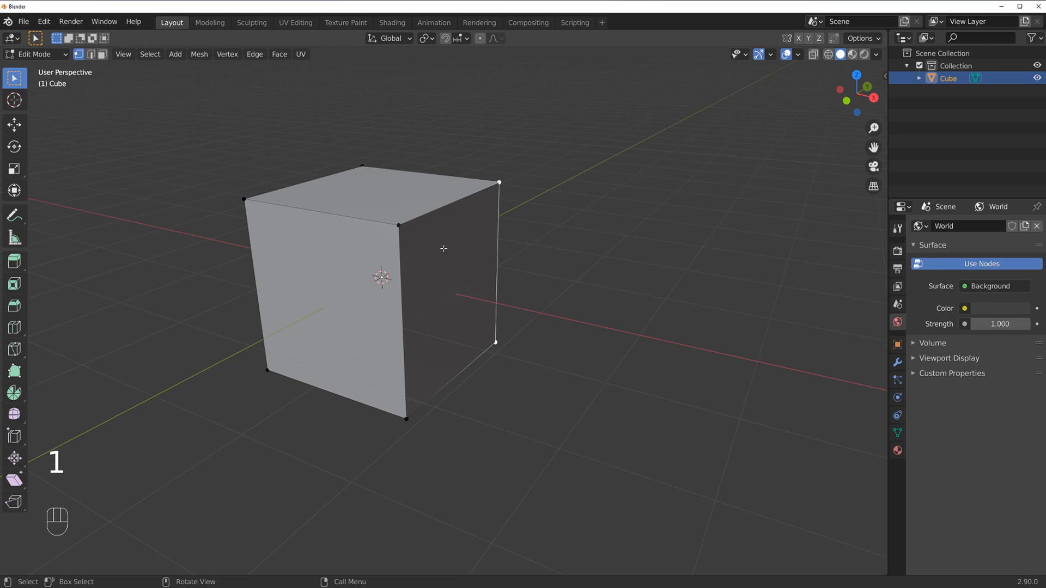
{"action": "left_click", "coordinate": [396, 225]}
{"action": "left_click", "coordinate": [499, 182]}
{"action": "left_click", "coordinate": [401, 228]}
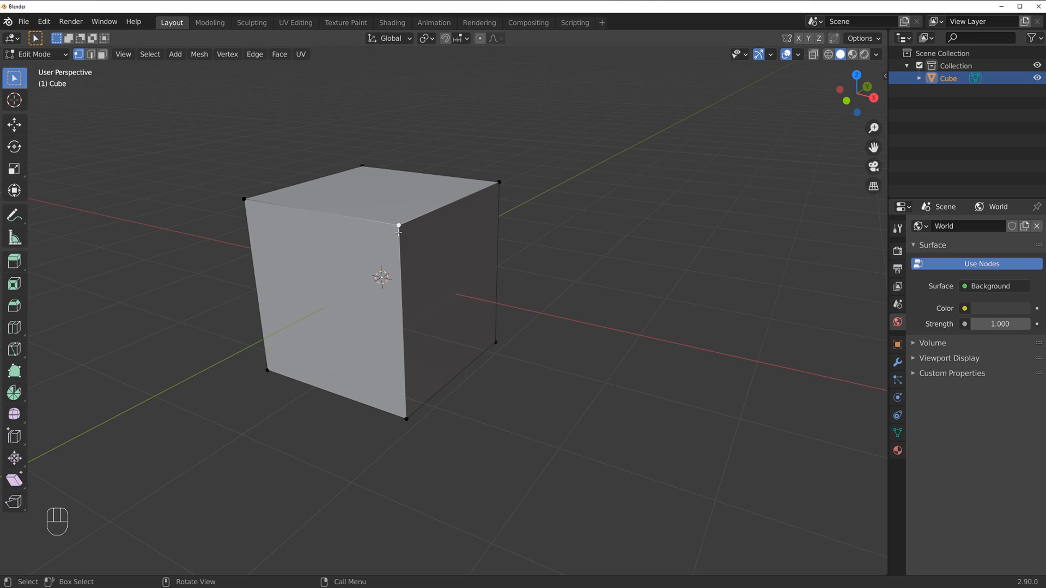
{"action": "left_click", "coordinate": [496, 185]}
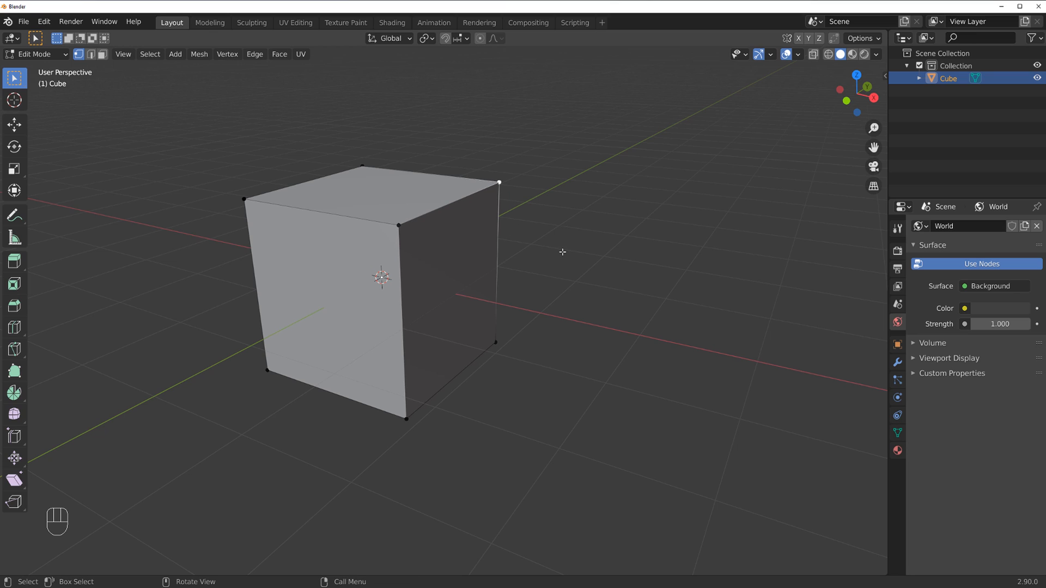
{"action": "key", "text": "g"}
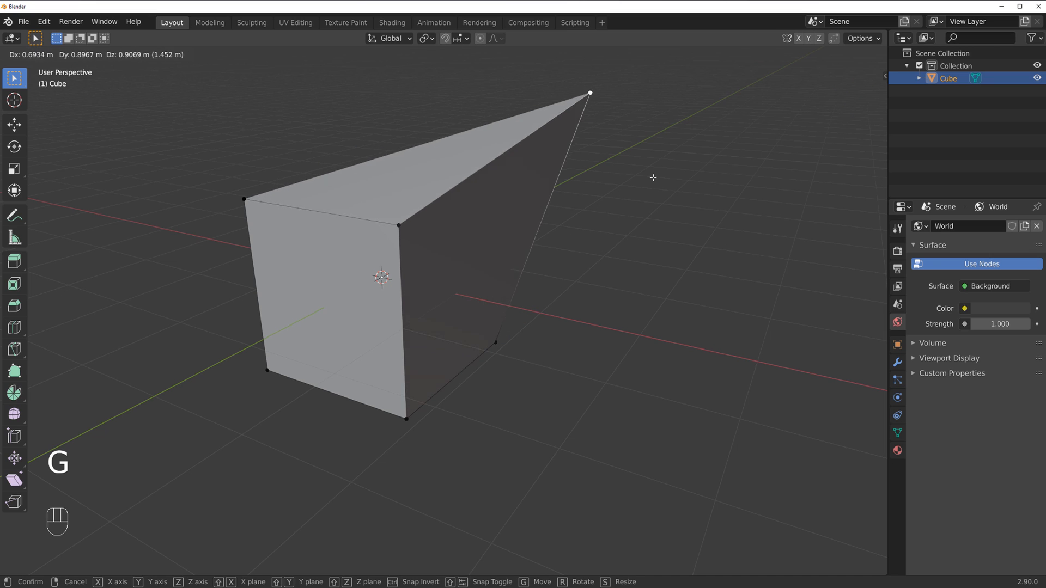
{"action": "right_click", "coordinate": [535, 300]}
In face select mode, select the cube's positive X face and try rotating and moving it freely.
{"action": "key", "text": "3"}
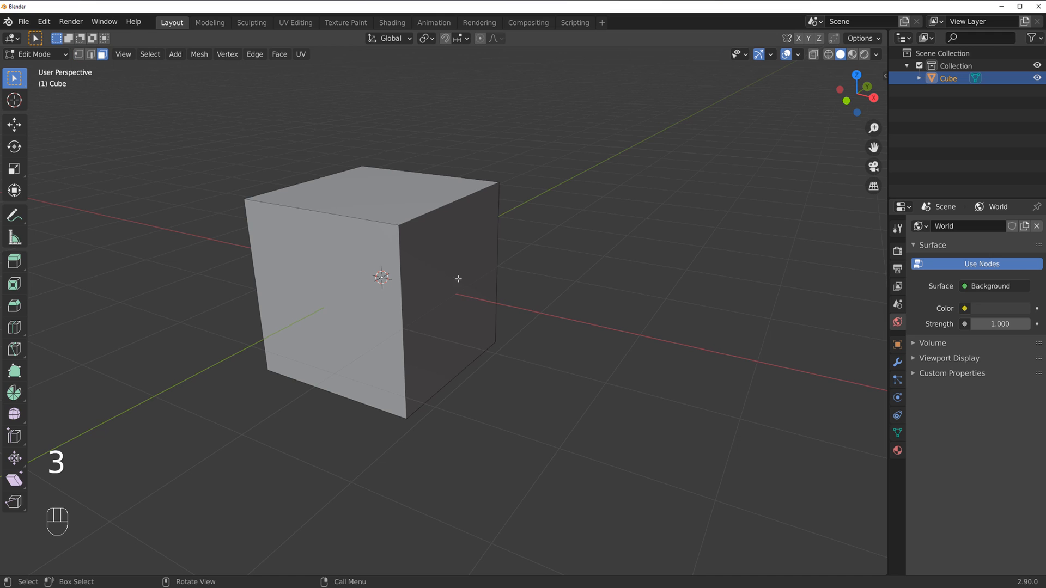
{"action": "left_click", "coordinate": [460, 280]}
{"action": "key", "text": "r"}
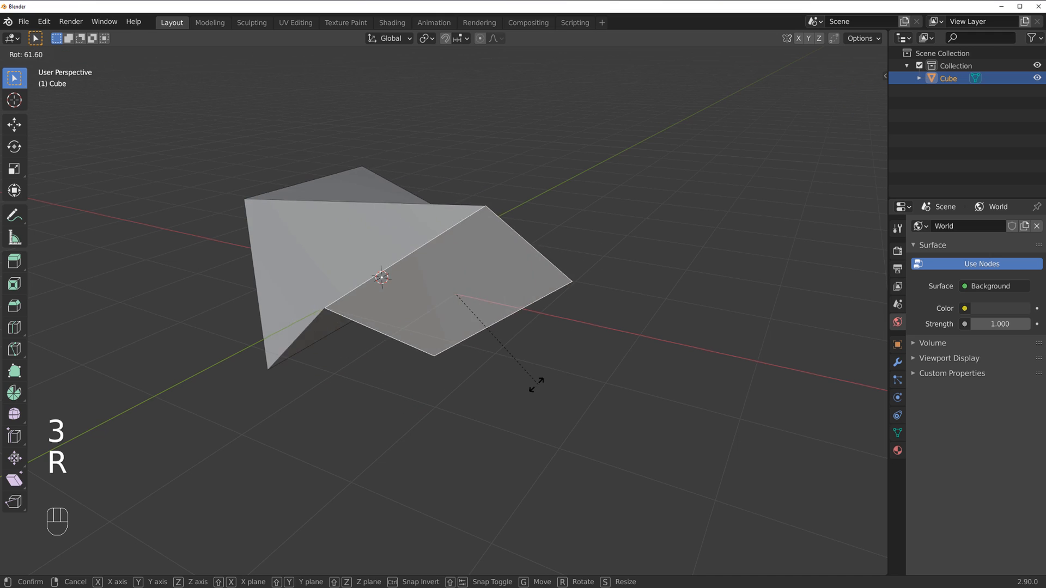
{"action": "right_click", "coordinate": [544, 280]}
{"action": "key", "text": "g"}
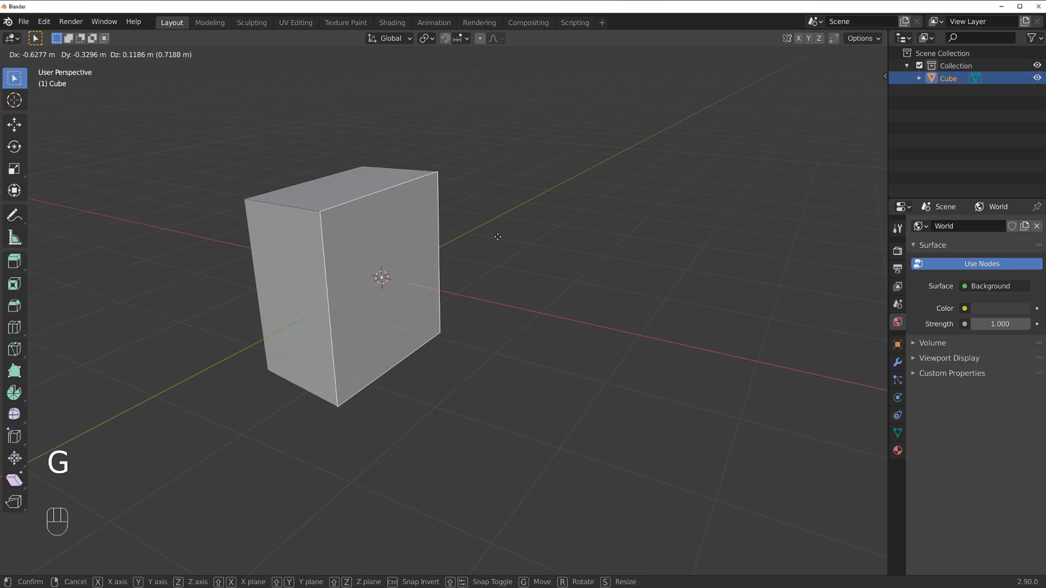
{"action": "right_click", "coordinate": [517, 304]}
Stretch the cube into a box by moving the selected face outward about 1.8 m along the X axis.
{"action": "middle_click_drag", "start_coordinate": [518, 305], "coordinate": [538, 284]}
{"action": "key", "text": "g"}
{"action": "key", "text": "x"}
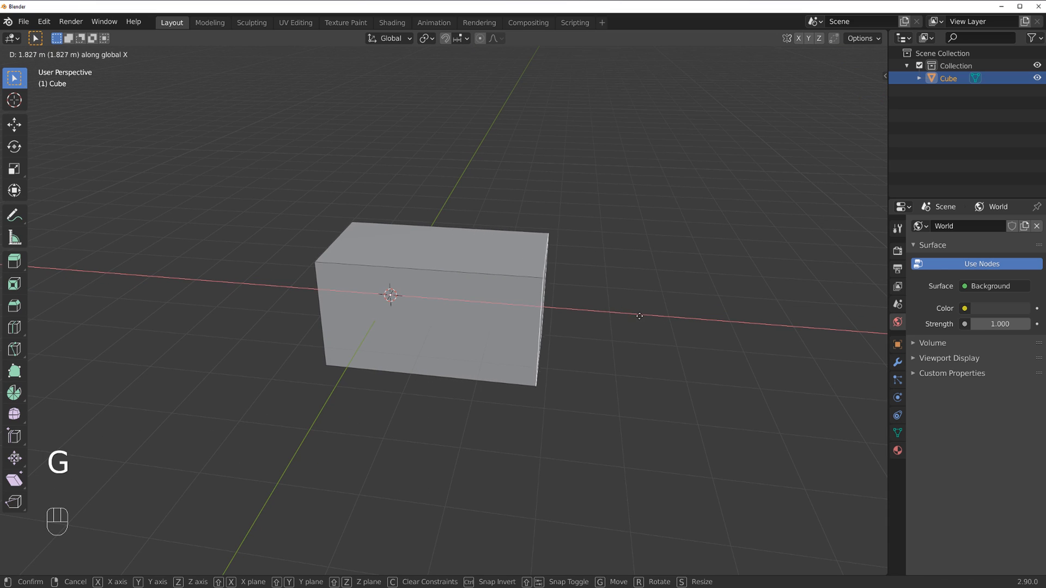
{"action": "key", "text": "ctrl"}
{"action": "left_click", "coordinate": [626, 315]}
{"action": "middle_click_drag", "start_coordinate": [625, 315], "coordinate": [586, 282]}
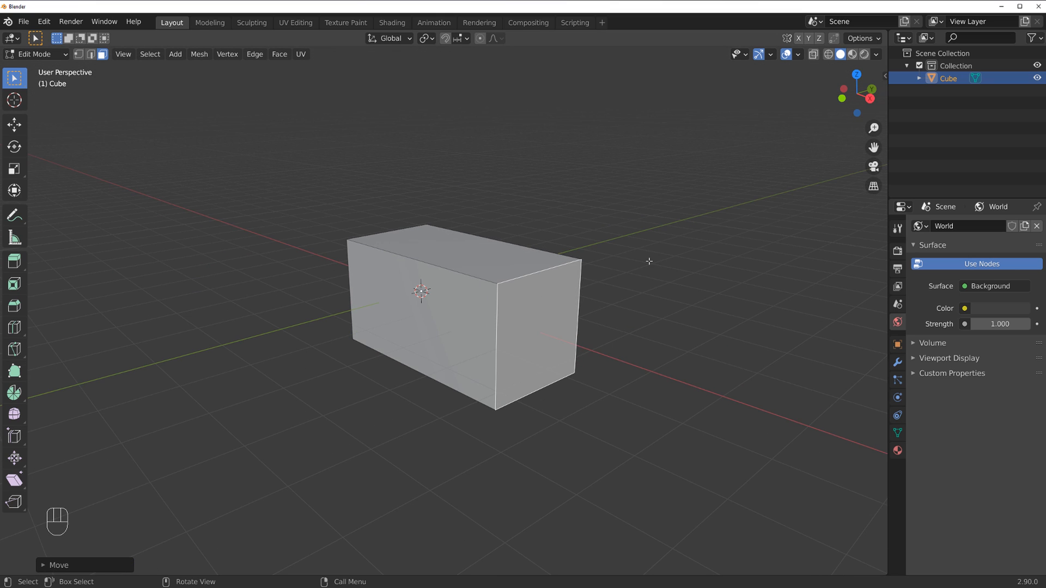
Return to Object Mode and clear the box's scale.
{"action": "key", "text": "Tab"}
{"action": "mouse_move", "coordinate": [472, 287]}
{"action": "middle_mouse_down"}
{"action": "mouse_move", "coordinate": [536, 291]}
{"action": "mouse_move", "coordinate": [653, 273]}
{"action": "mouse_move", "coordinate": [497, 246]}
{"action": "mouse_move", "coordinate": [472, 298]}
{"action": "mouse_move", "coordinate": [491, 294]}
{"action": "middle_mouse_up"}
{"action": "key", "text": "alt+s"}
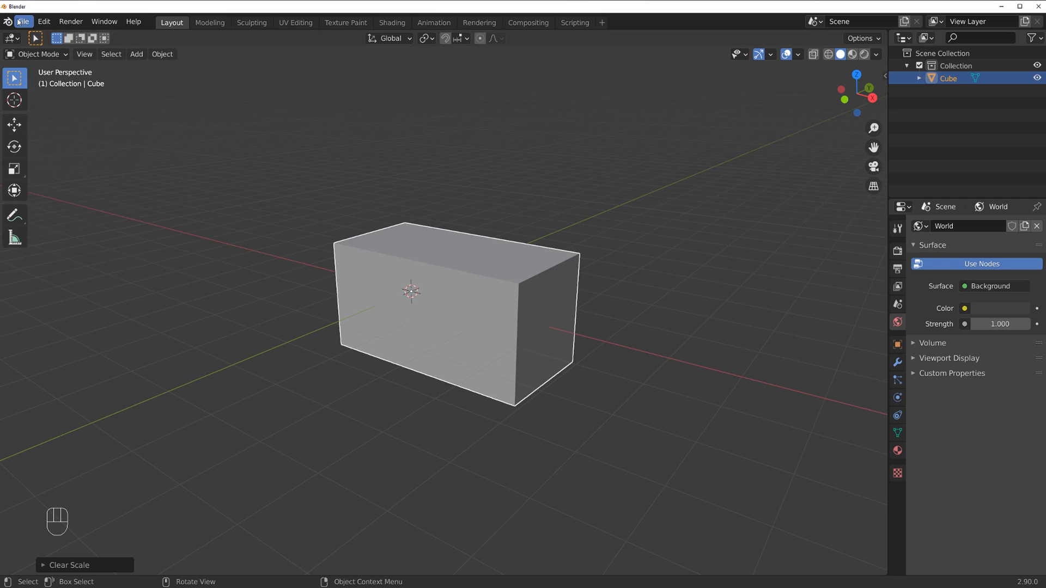
{"action": "middle_click_drag", "start_coordinate": [322, 206], "coordinate": [436, 190]}
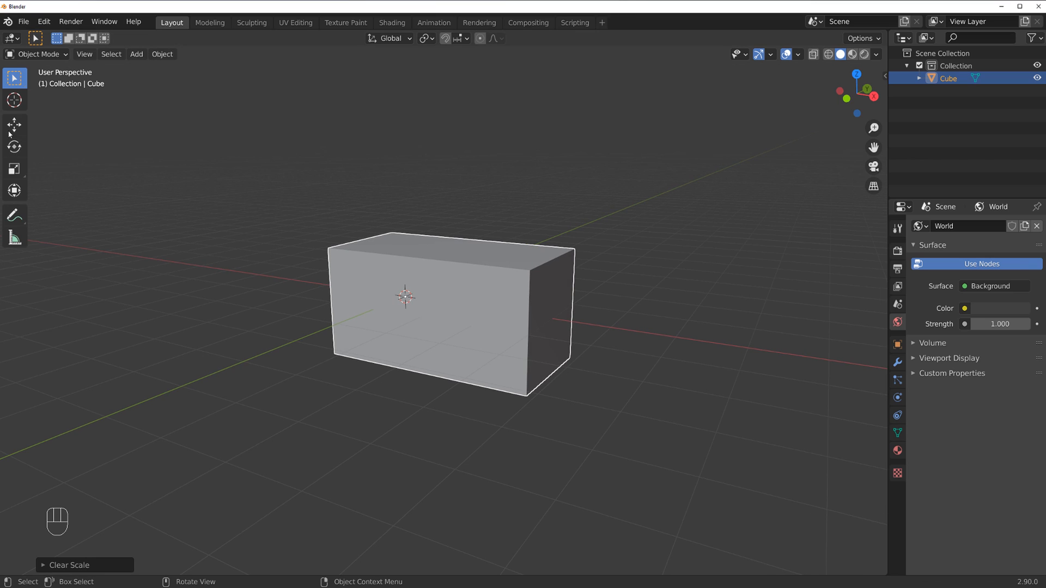
Place the 3D cursor at several spots around the box, finishing above it, and return to the Select Box tool.
{"action": "left_click", "coordinate": [15, 101]}
{"action": "left_click", "coordinate": [398, 177]}
{"action": "left_click", "coordinate": [555, 178]}
{"action": "left_click", "coordinate": [674, 319]}
{"action": "left_click", "coordinate": [368, 421]}
{"action": "left_click", "coordinate": [472, 179]}
{"action": "key", "text": "shift"}
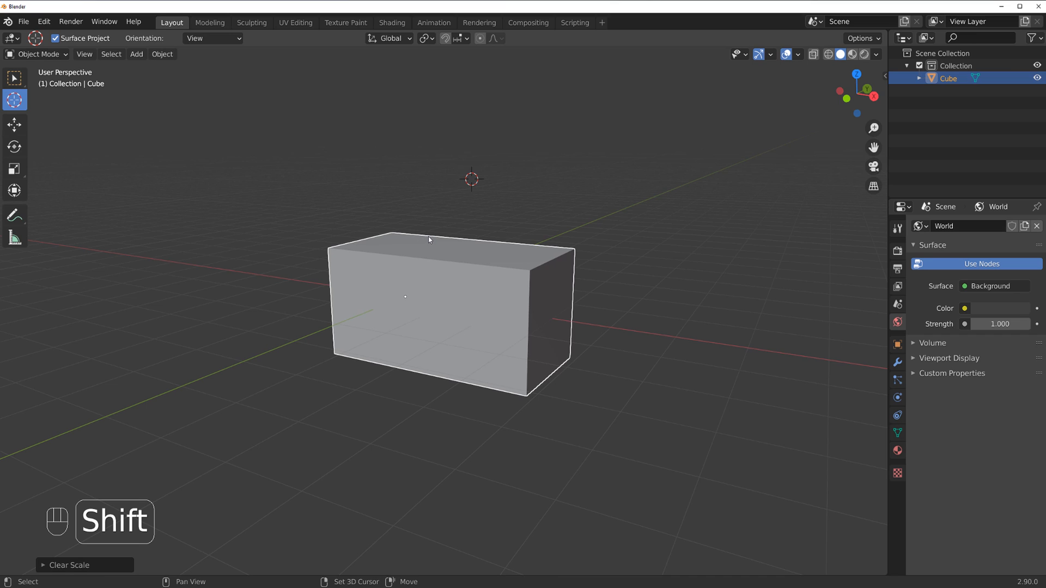
{"action": "left_click", "coordinate": [14, 79]}
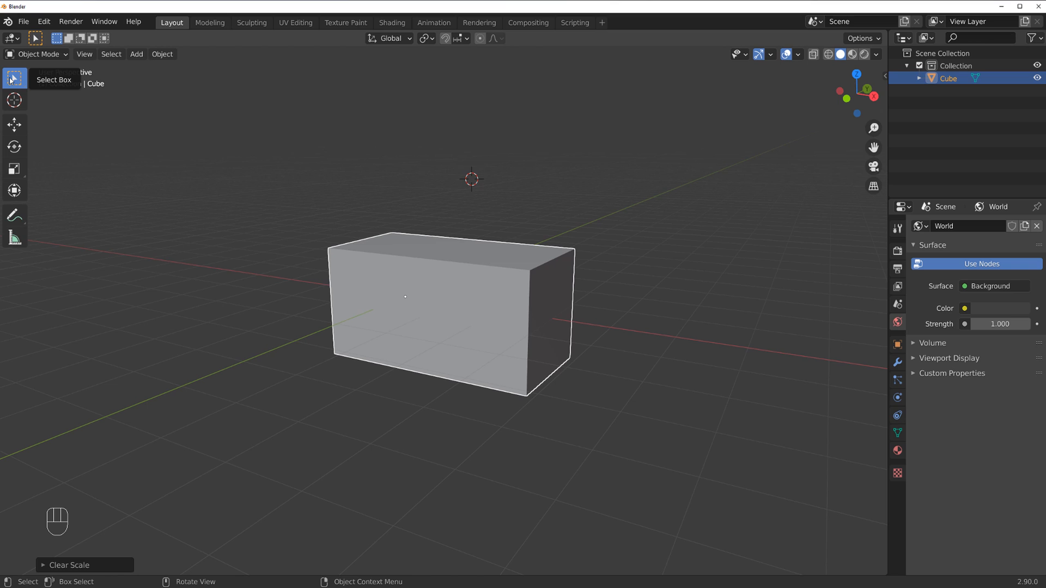
Try raising the box along Z with the Move tool's gizmo, undo the move and return to the Select Box tool.
{"action": "left_click", "coordinate": [15, 124]}
{"action": "left_click_drag", "start_coordinate": [404, 245], "coordinate": [401, 148]}
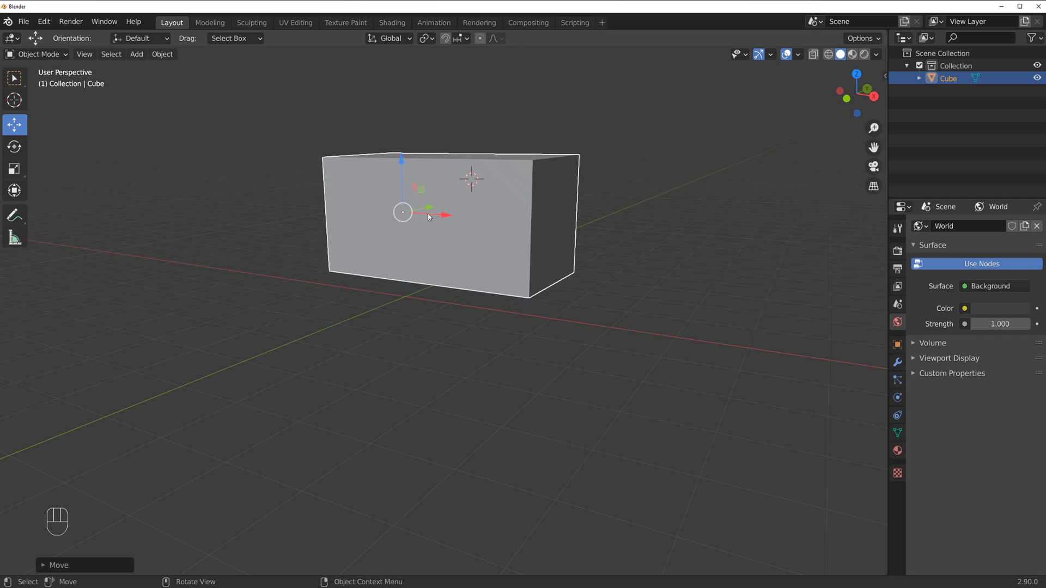
{"action": "key", "text": "ctrl+z"}
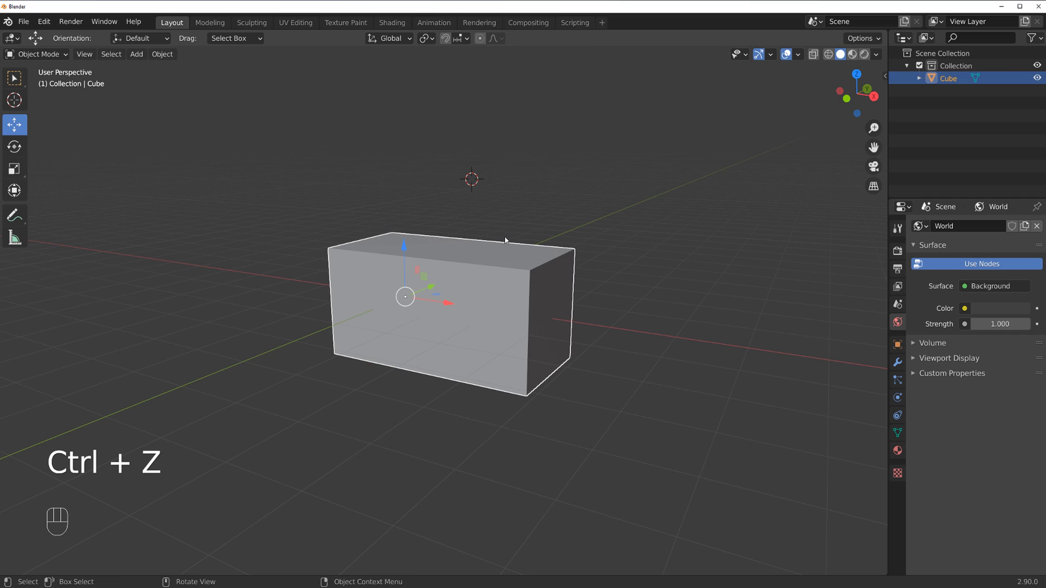
{"action": "left_click", "coordinate": [14, 78]}
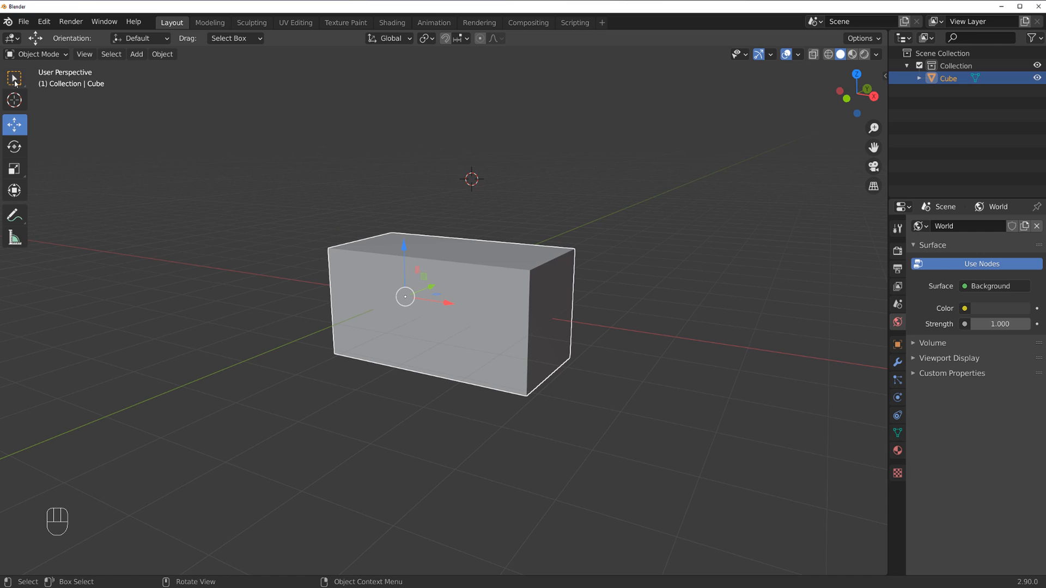
Try moving the box freely and constrained to the Y and Z axes without a gizmo, cancelling each move.
{"action": "middle_click_drag", "start_coordinate": [594, 245], "coordinate": [430, 290]}
{"action": "key", "text": "g"}
{"action": "middle_click_drag", "start_coordinate": [474, 263], "coordinate": [495, 182]}
{"action": "right_click", "coordinate": [495, 181]}
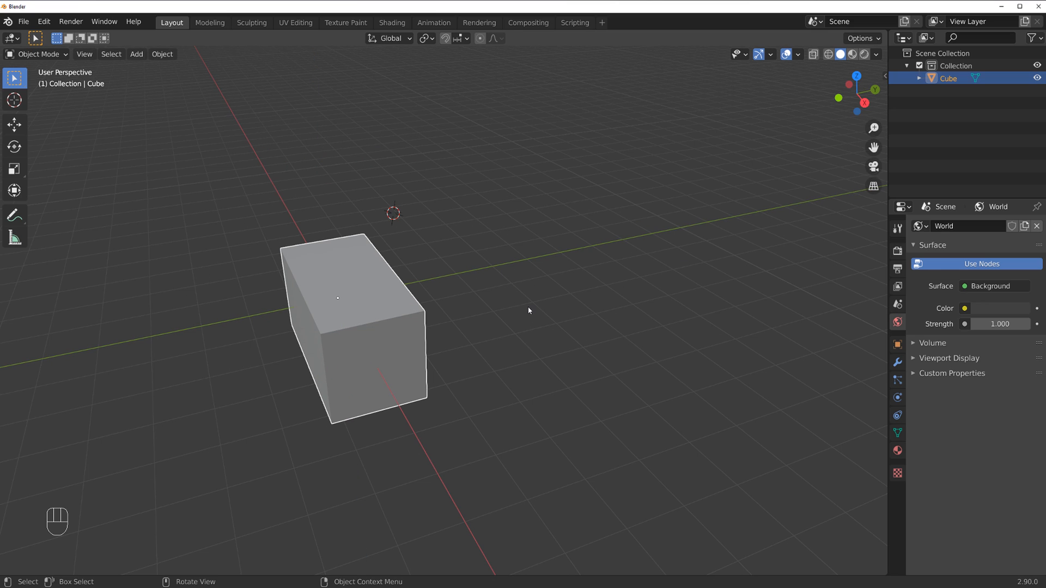
{"action": "key", "text": "g"}
{"action": "key", "text": "y"}
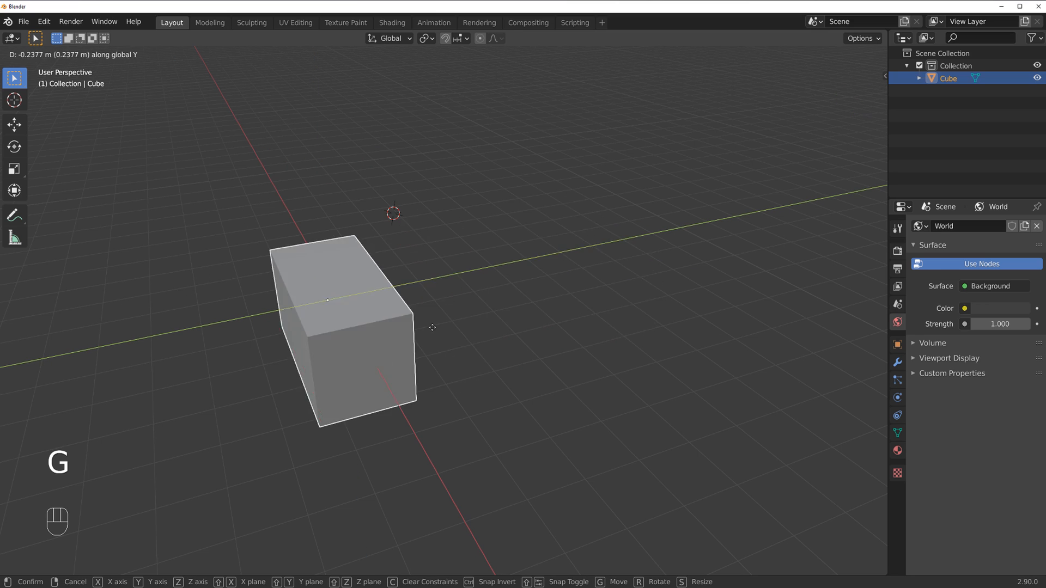
{"action": "key", "text": "z"}
{"action": "right_click", "coordinate": [583, 175]}
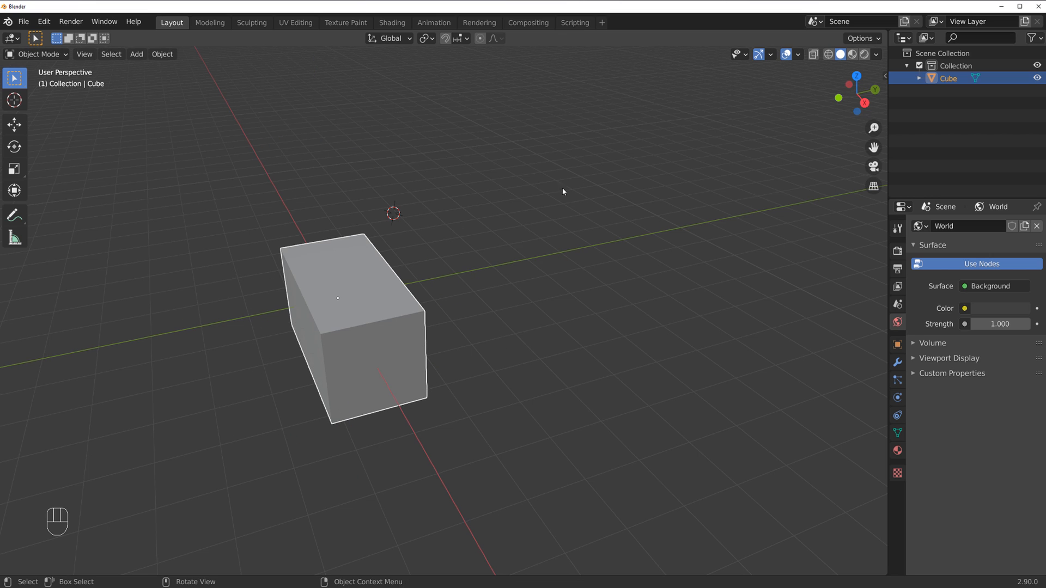
Try stretching the box along Y with the Scale tool's gizmo, undo it and return to the Select Box tool.
{"action": "middle_click_drag", "start_coordinate": [447, 270], "coordinate": [436, 270]}
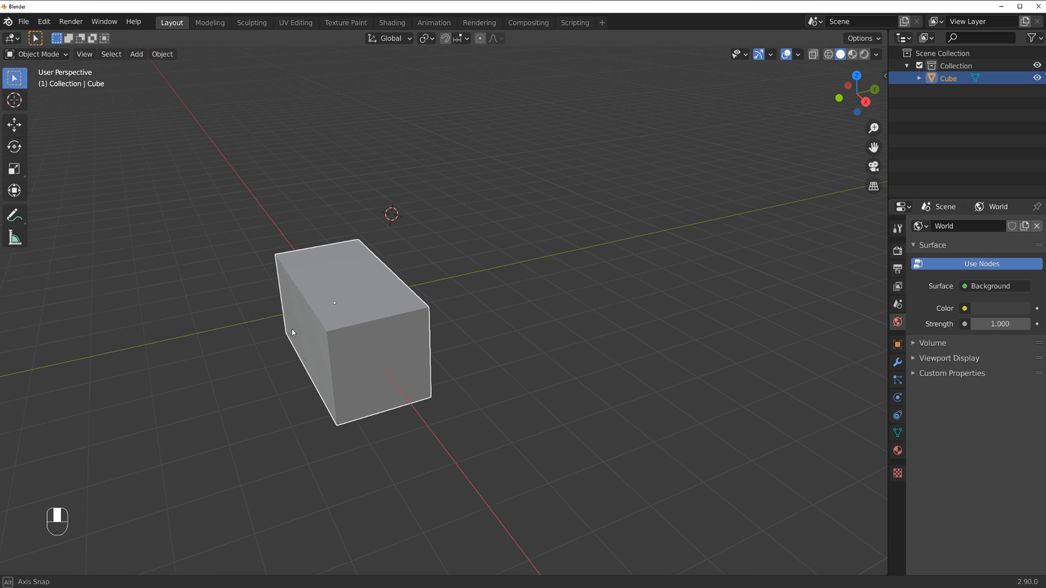
{"action": "left_click", "coordinate": [20, 167]}
{"action": "scroll", "coordinate": [448, 298], "scroll_direction": "down", "scroll_amount": 1}
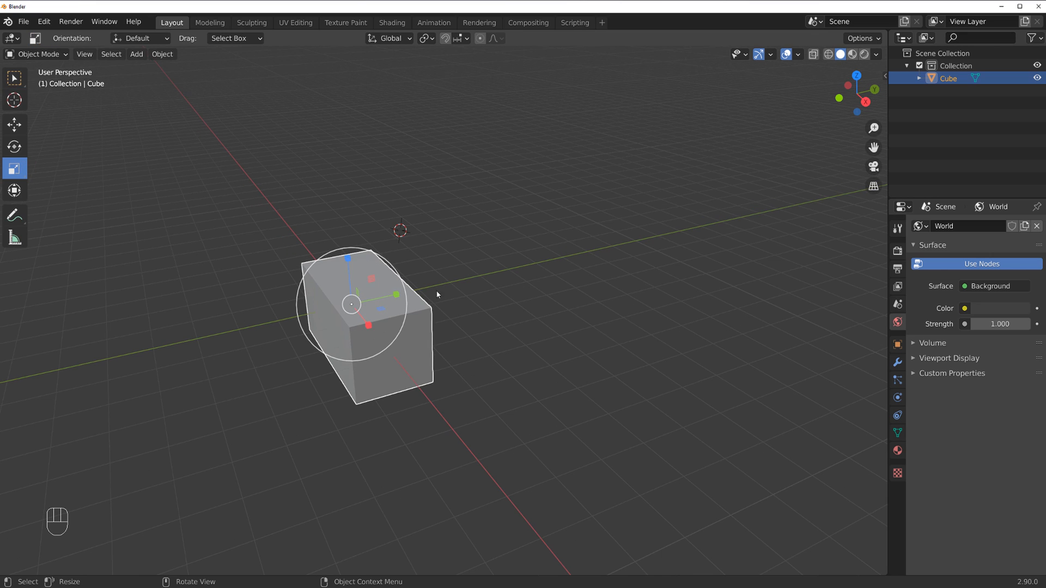
{"action": "left_click_drag", "start_coordinate": [397, 296], "coordinate": [456, 292]}
{"action": "right_click", "coordinate": [455, 292]}
{"action": "key", "text": "ctrl+z"}
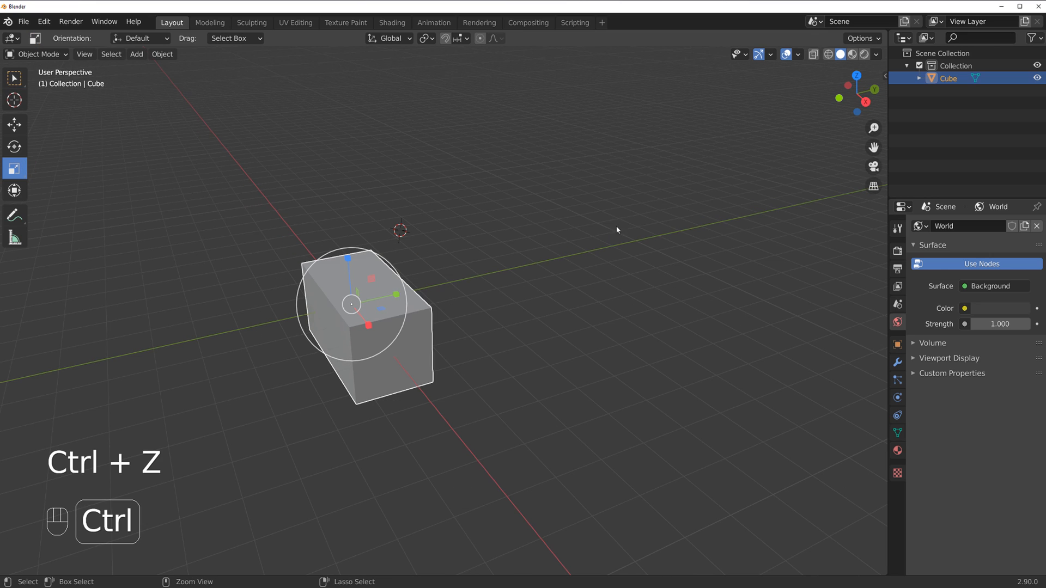
{"action": "right_click", "coordinate": [547, 266]}
{"action": "left_click", "coordinate": [14, 78]}
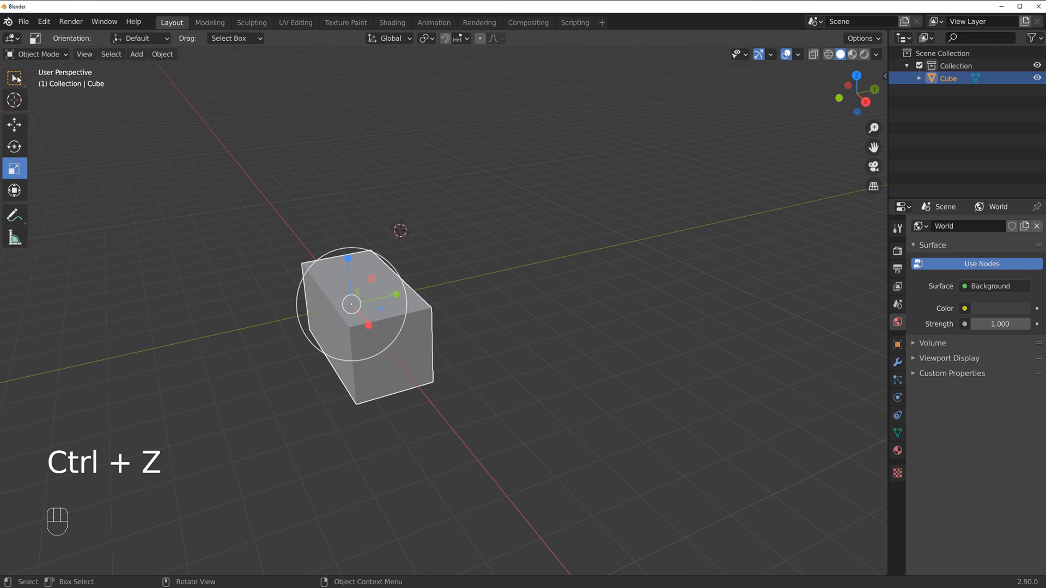
Try scaling the box along the Y, Z and X axes in turn without a gizmo, cancelling each scale.
{"action": "middle_click_drag", "start_coordinate": [479, 305], "coordinate": [484, 272]}
{"action": "key", "text": "s"}
{"action": "key", "text": "y"}
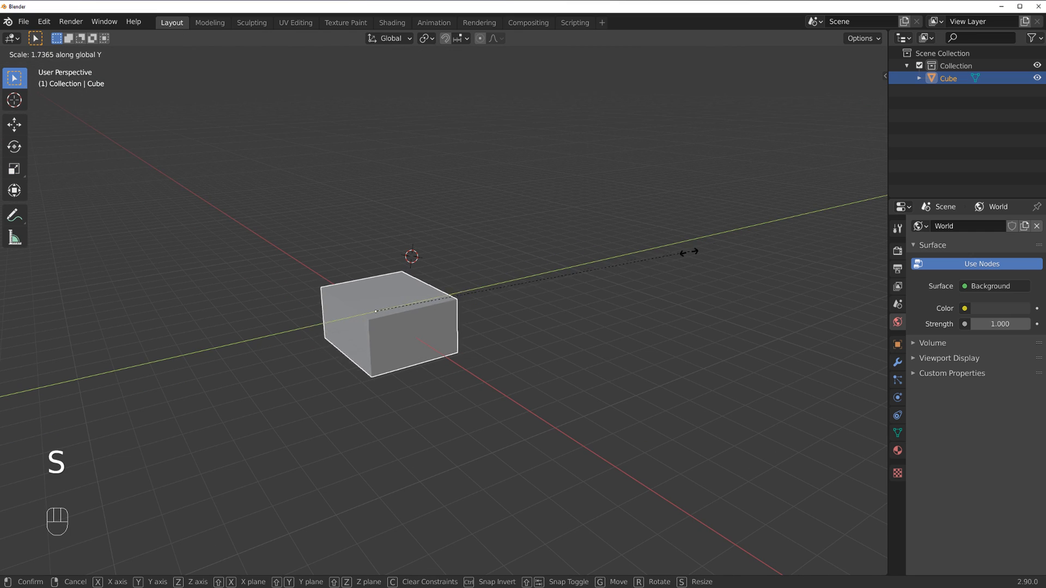
{"action": "key", "text": "s"}
{"action": "key", "text": "z"}
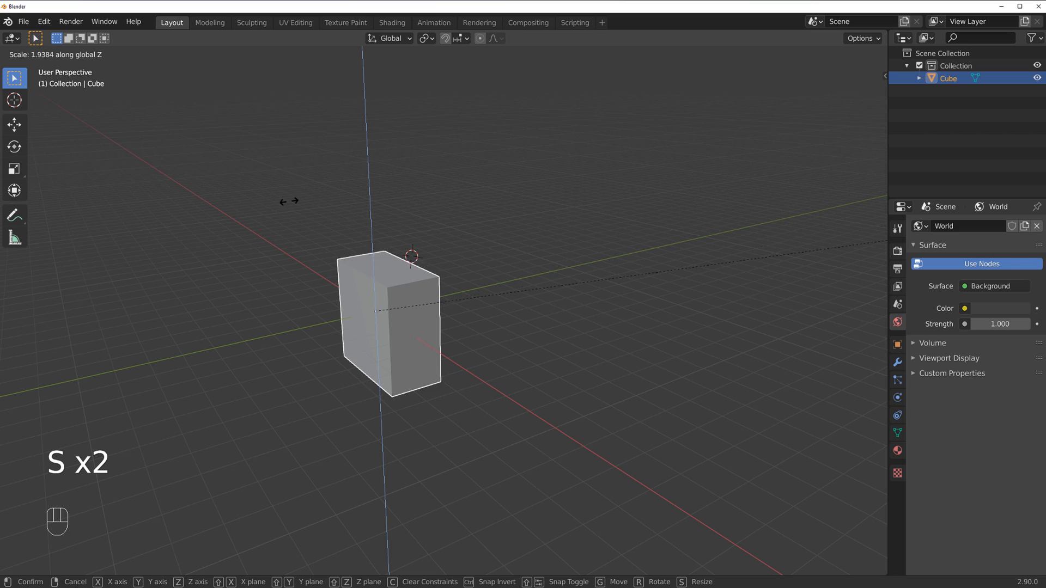
{"action": "right_click", "coordinate": [268, 197]}
{"action": "key", "text": "s"}
{"action": "key", "text": "x"}
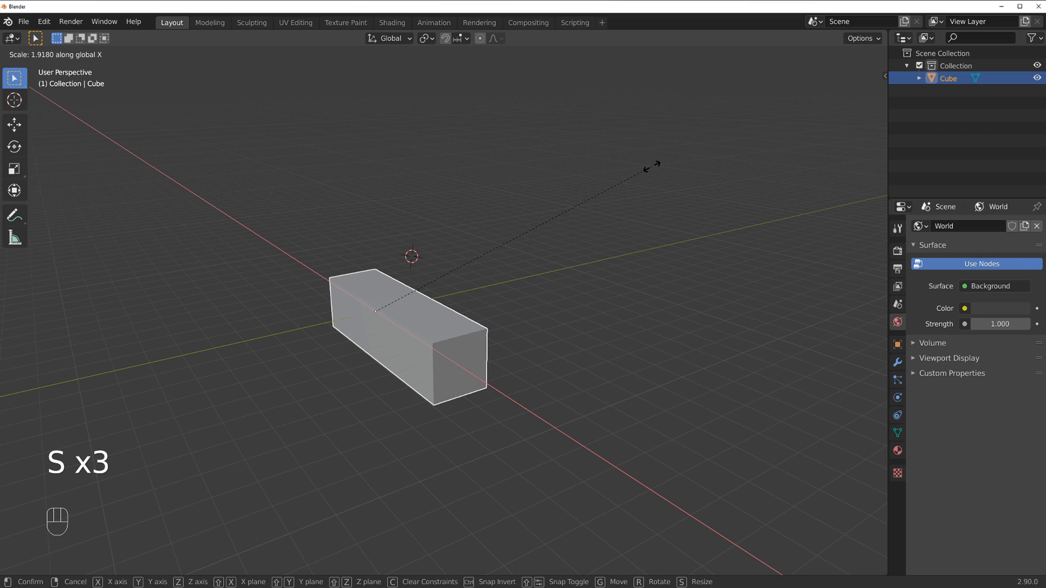
{"action": "right_click", "coordinate": [652, 166]}
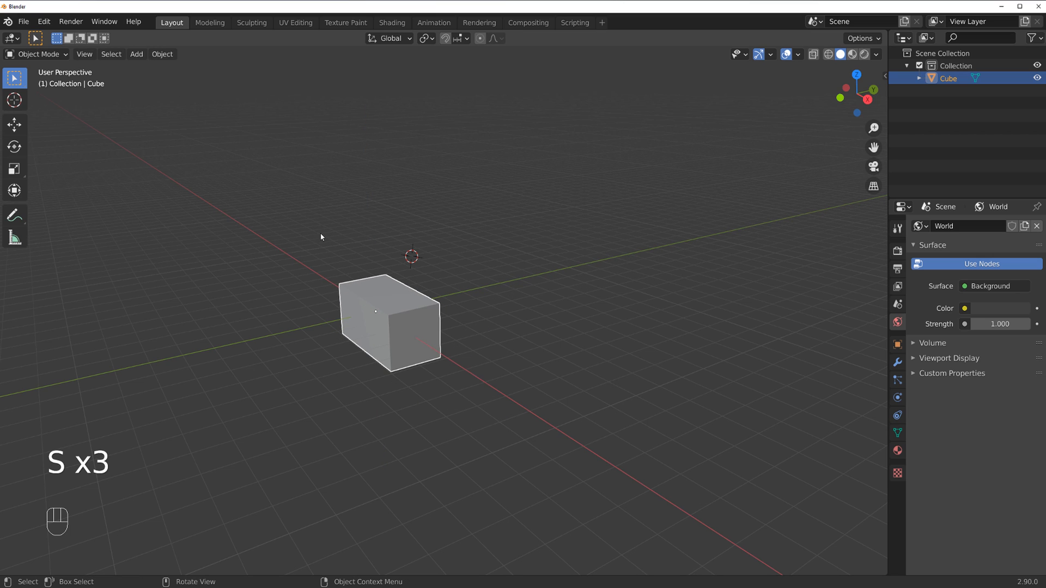
Draw a freehand annotation stroke above the box, erase it with the Annotate Eraser and return to the Select Box tool.
{"action": "left_click", "coordinate": [15, 215]}
{"action": "mouse_move", "coordinate": [303, 248]}
{"action": "left_mouse_down"}
{"action": "mouse_move", "coordinate": [373, 192]}
{"action": "mouse_move", "coordinate": [511, 216]}
{"action": "left_mouse_up"}
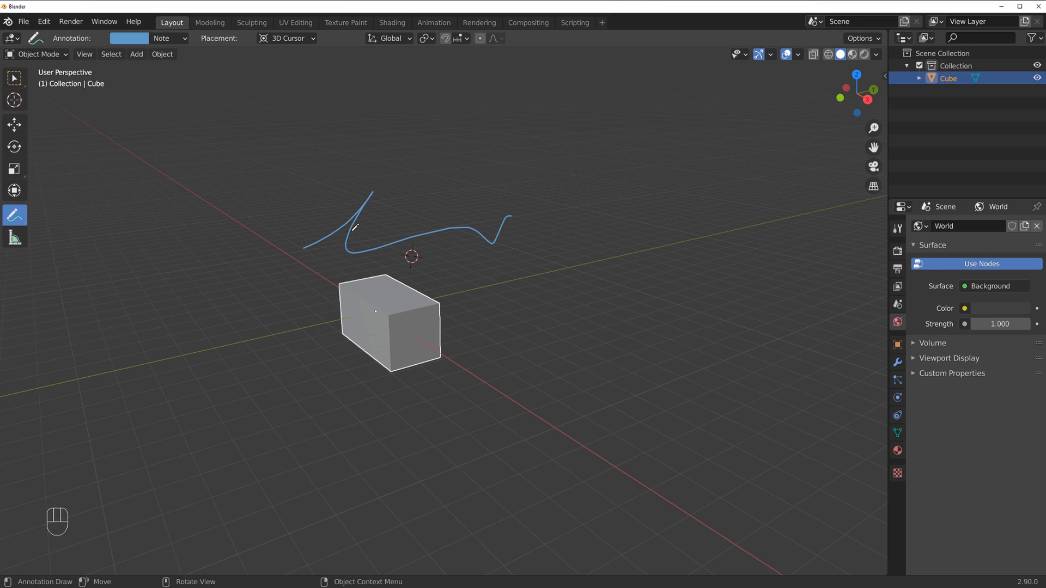
{"action": "mouse_move", "coordinate": [15, 217]}
{"action": "left_mouse_down"}
{"action": "mouse_move", "coordinate": [55, 219]}
{"action": "mouse_move", "coordinate": [76, 295]}
{"action": "mouse_move", "coordinate": [81, 243]}
{"action": "mouse_move", "coordinate": [80, 295]}
{"action": "left_mouse_up"}
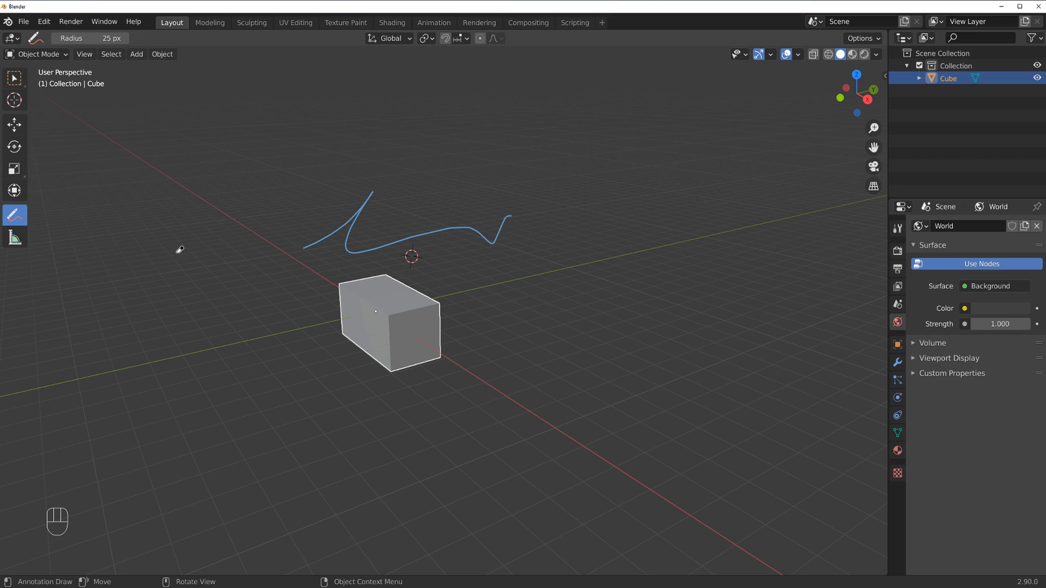
{"action": "mouse_move", "coordinate": [301, 241]}
{"action": "left_mouse_down"}
{"action": "mouse_move", "coordinate": [330, 244]}
{"action": "mouse_move", "coordinate": [378, 178]}
{"action": "mouse_move", "coordinate": [381, 236]}
{"action": "mouse_move", "coordinate": [521, 222]}
{"action": "left_mouse_up"}
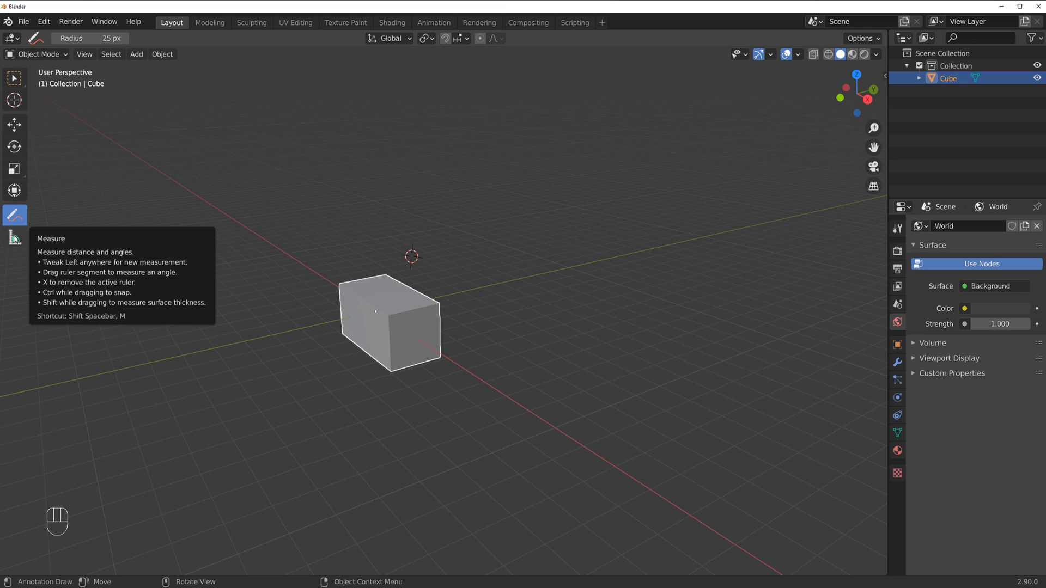
{"action": "left_click", "coordinate": [15, 78]}
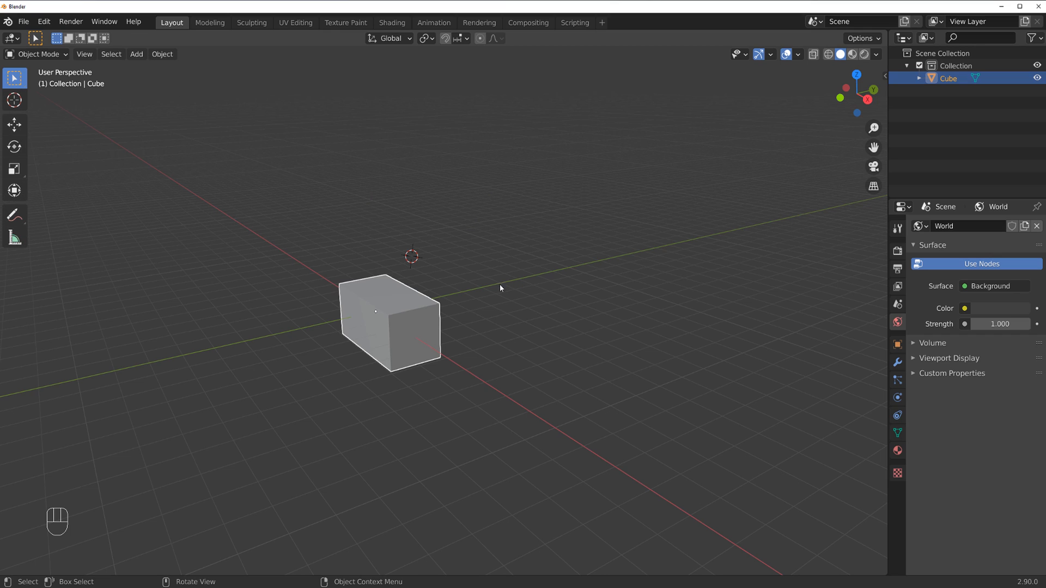
Toggle the viewport's toolbar off and on several times, leaving it hidden.
{"action": "middle_click_drag", "start_coordinate": [449, 313], "coordinate": [584, 306]}
{"action": "middle_click_drag", "start_coordinate": [746, 286], "coordinate": [457, 233]}
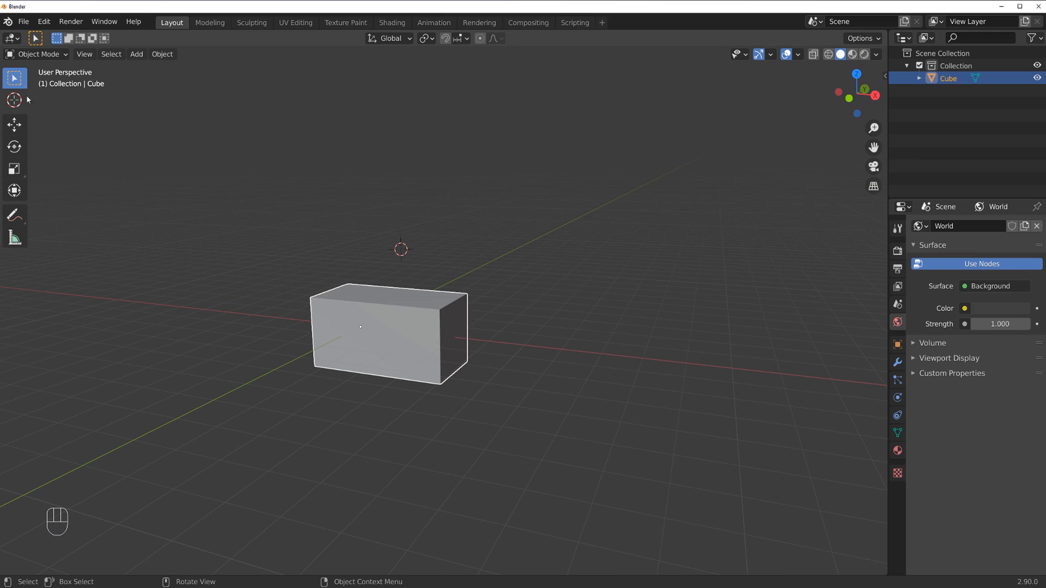
{"action": "key", "text": "t"}
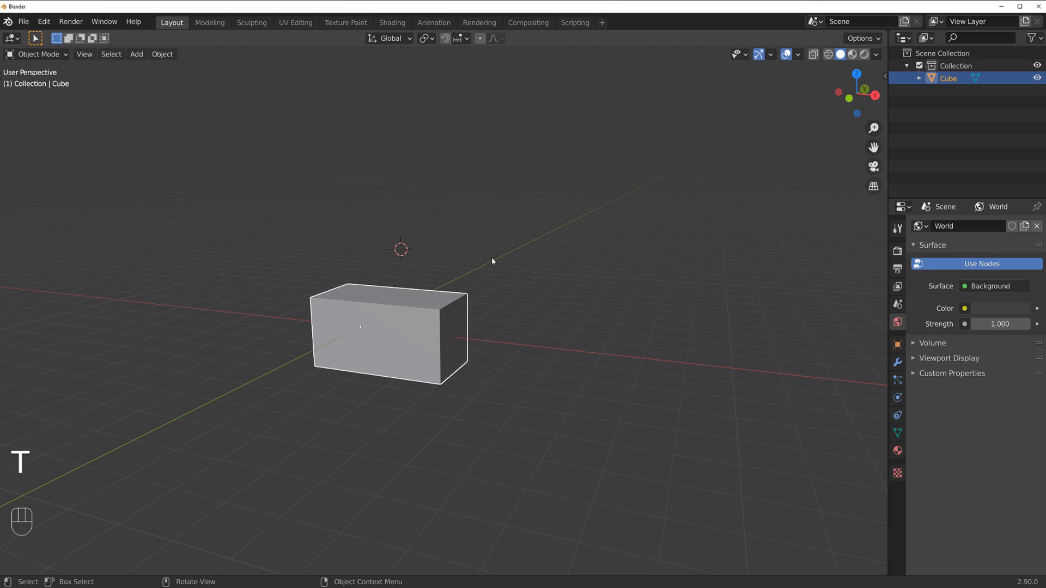
{"action": "key", "text": "t"}
{"action": "key", "text": "t"}
{"action": "key", "text": "t"}
{"action": "middle_click_drag", "start_coordinate": [479, 256], "coordinate": [465, 291]}
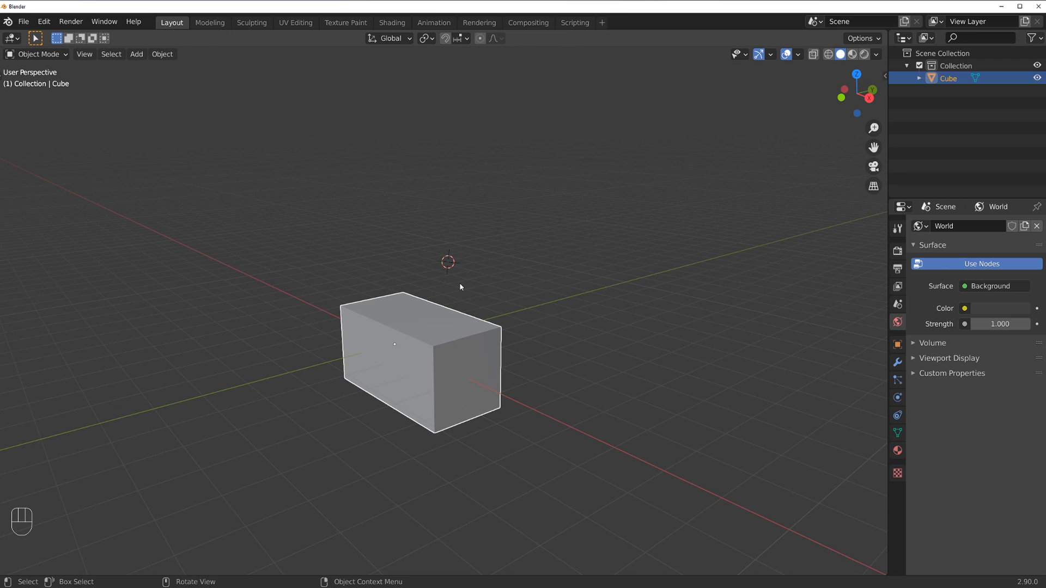
Switch the viewport to orthographic projection, examine the box from several angles and return to perspective.
{"action": "middle_click_drag", "start_coordinate": [484, 309], "coordinate": [474, 284]}
{"action": "middle_click_drag", "start_coordinate": [544, 313], "coordinate": [528, 278], "text": "shift"}
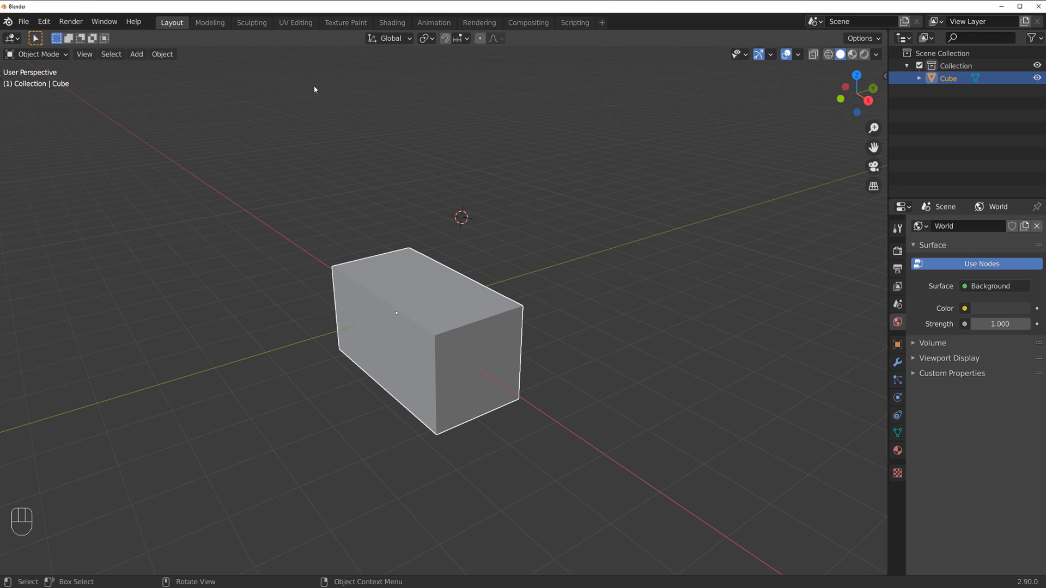
{"action": "key", "text": "KP_5"}
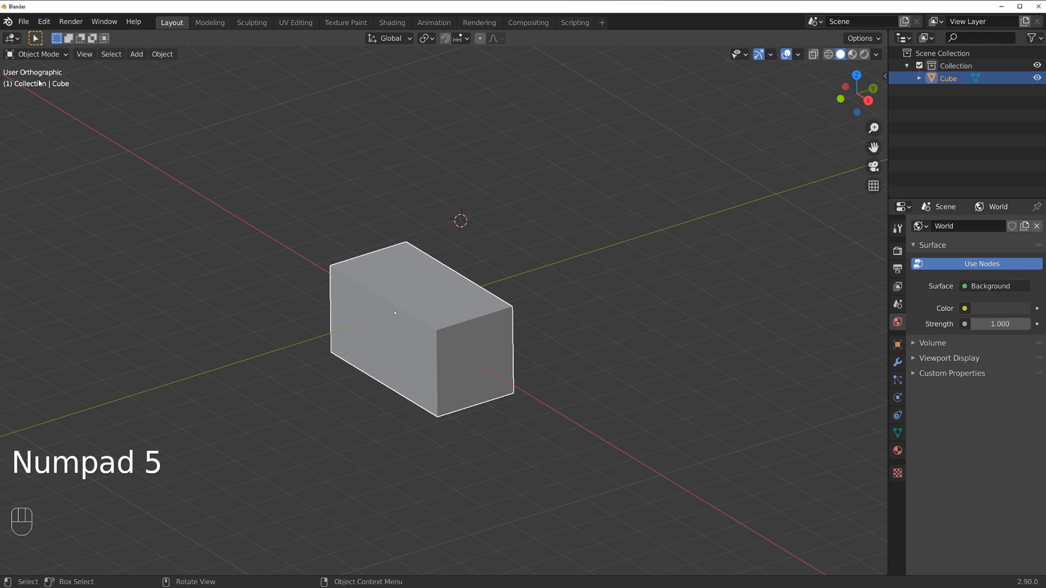
{"action": "middle_click_drag", "start_coordinate": [390, 339], "coordinate": [460, 350]}
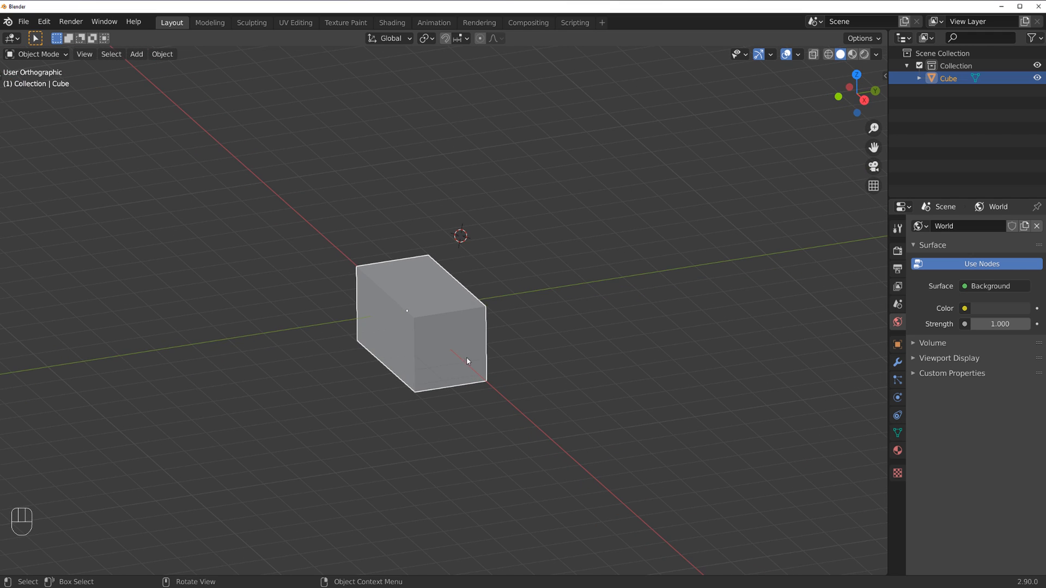
{"action": "scroll", "coordinate": [466, 360], "scroll_direction": "up", "scroll_amount": 2}
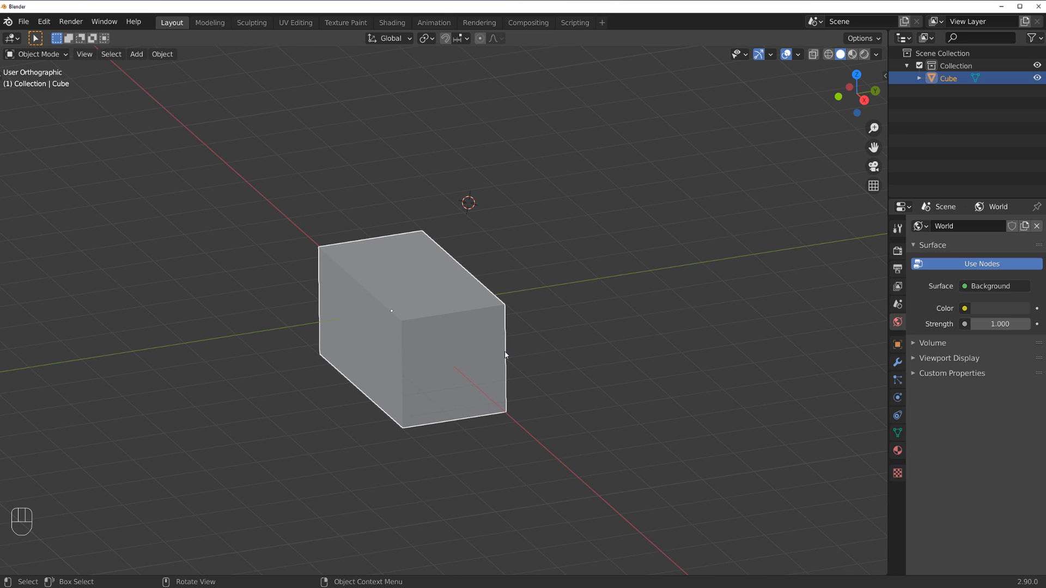
{"action": "scroll", "coordinate": [518, 359], "scroll_direction": "down", "scroll_amount": 4}
{"action": "mouse_move", "coordinate": [583, 347]}
{"action": "middle_mouse_down"}
{"action": "mouse_move", "coordinate": [420, 336]}
{"action": "mouse_move", "coordinate": [329, 309]}
{"action": "mouse_move", "coordinate": [601, 333]}
{"action": "mouse_move", "coordinate": [628, 411]}
{"action": "mouse_move", "coordinate": [630, 357]}
{"action": "mouse_move", "coordinate": [779, 329]}
{"action": "mouse_move", "coordinate": [717, 276]}
{"action": "mouse_move", "coordinate": [624, 289]}
{"action": "mouse_move", "coordinate": [512, 388]}
{"action": "mouse_move", "coordinate": [503, 346]}
{"action": "mouse_move", "coordinate": [551, 341]}
{"action": "mouse_move", "coordinate": [587, 352]}
{"action": "middle_mouse_up"}
{"action": "scroll", "coordinate": [561, 347], "scroll_direction": "up", "scroll_amount": 2}
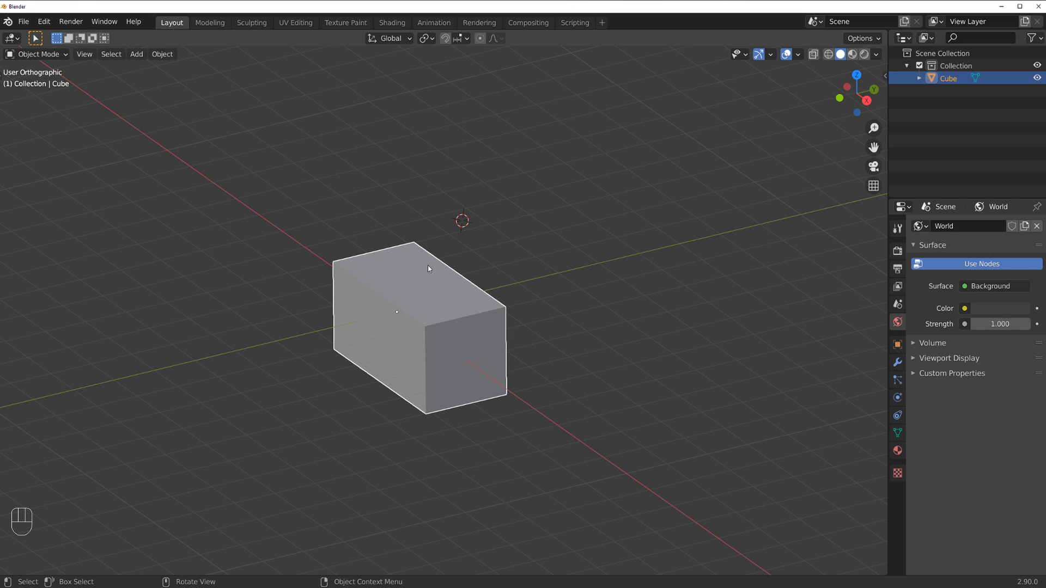
{"action": "middle_click_drag", "start_coordinate": [470, 289], "coordinate": [448, 272]}
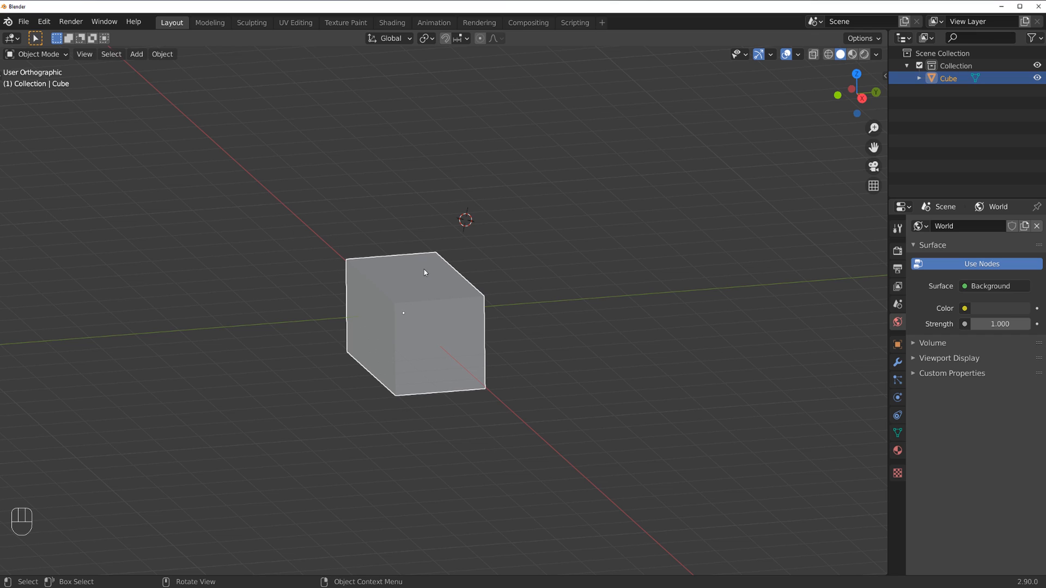
{"action": "key", "text": "KP_5"}
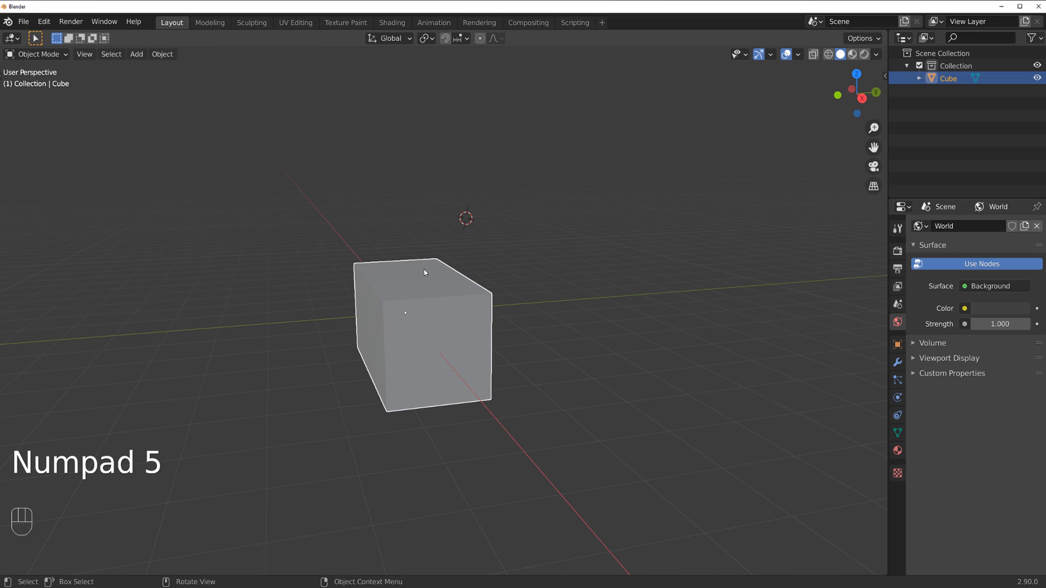
View the box from the front, right, top and back in turn, orbit to a perspective view and return to the top view.
{"action": "key", "text": "grave"}
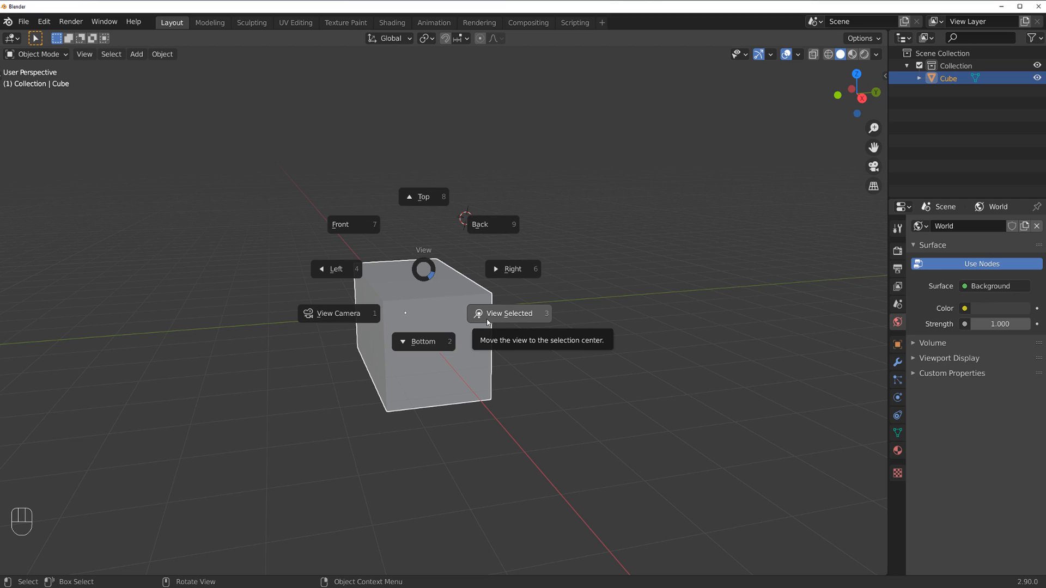
{"action": "left_click", "coordinate": [368, 227]}
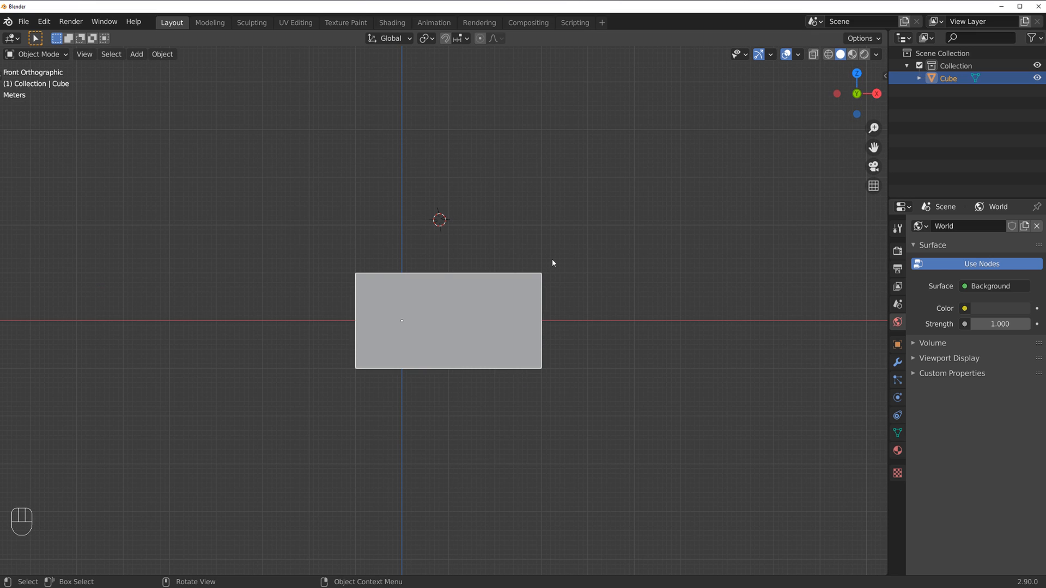
{"action": "key", "text": "grave"}
{"action": "left_click", "coordinate": [645, 259]}
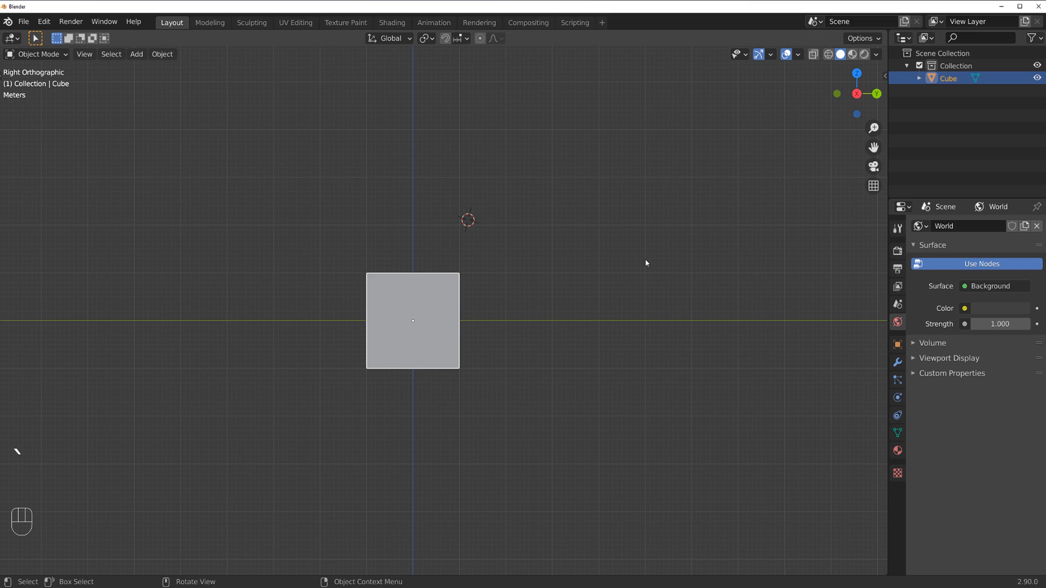
{"action": "key", "text": "grave"}
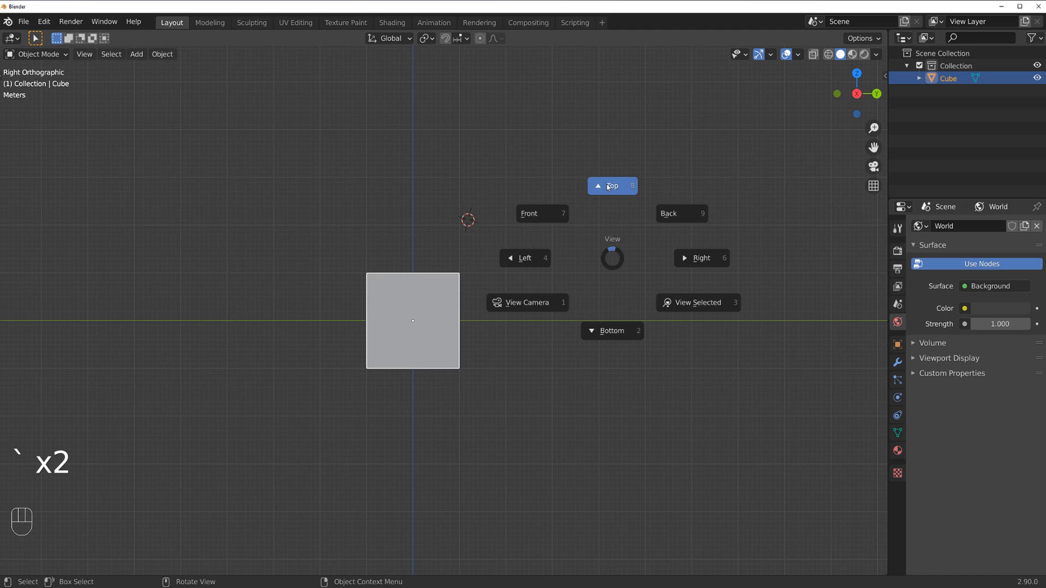
{"action": "left_click", "coordinate": [609, 201]}
{"action": "key", "text": "grave"}
{"action": "left_click", "coordinate": [626, 195]}
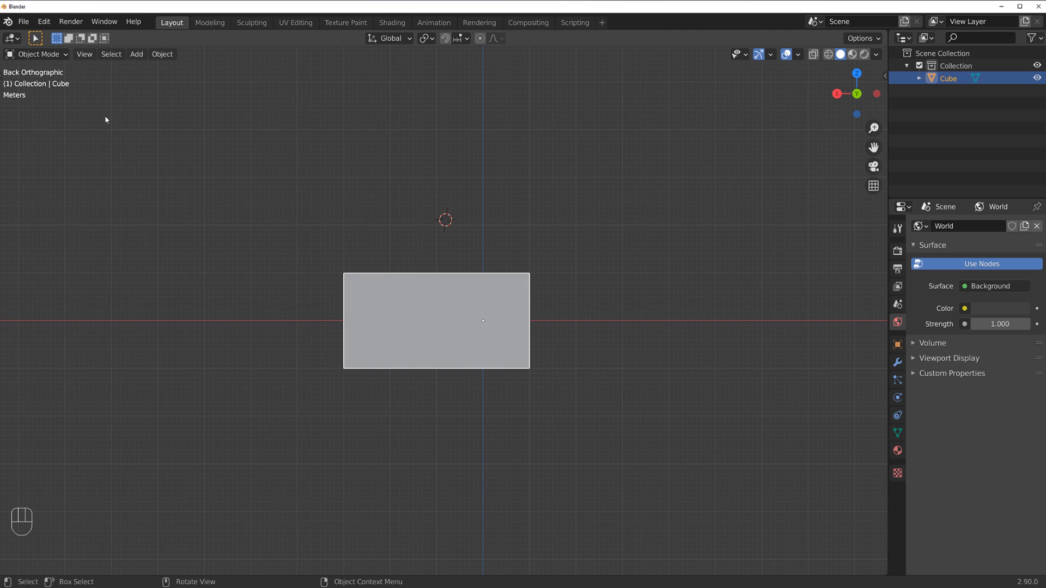
{"action": "middle_click_drag", "start_coordinate": [198, 140], "coordinate": [295, 178]}
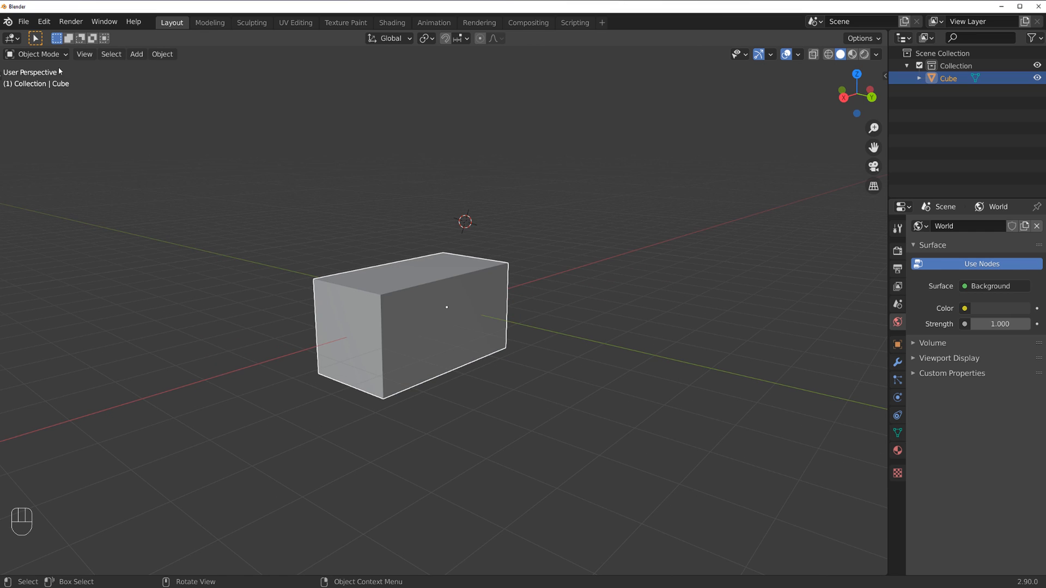
{"action": "key", "text": "grave"}
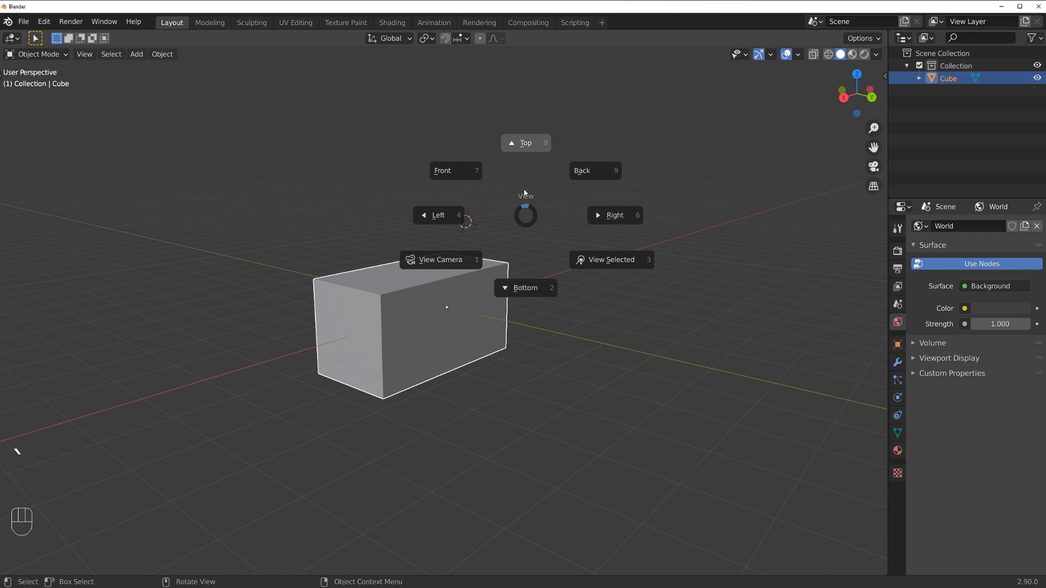
{"action": "left_click", "coordinate": [526, 145]}
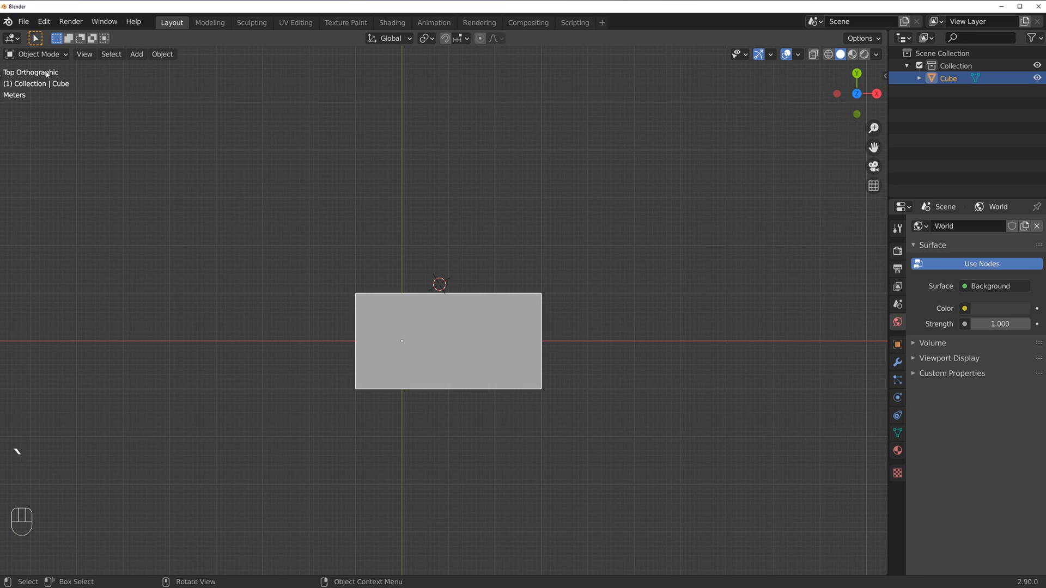
Disable Auto Perspective in the Navigation preferences, save the preferences and close their window.
{"action": "left_click", "coordinate": [44, 21]}
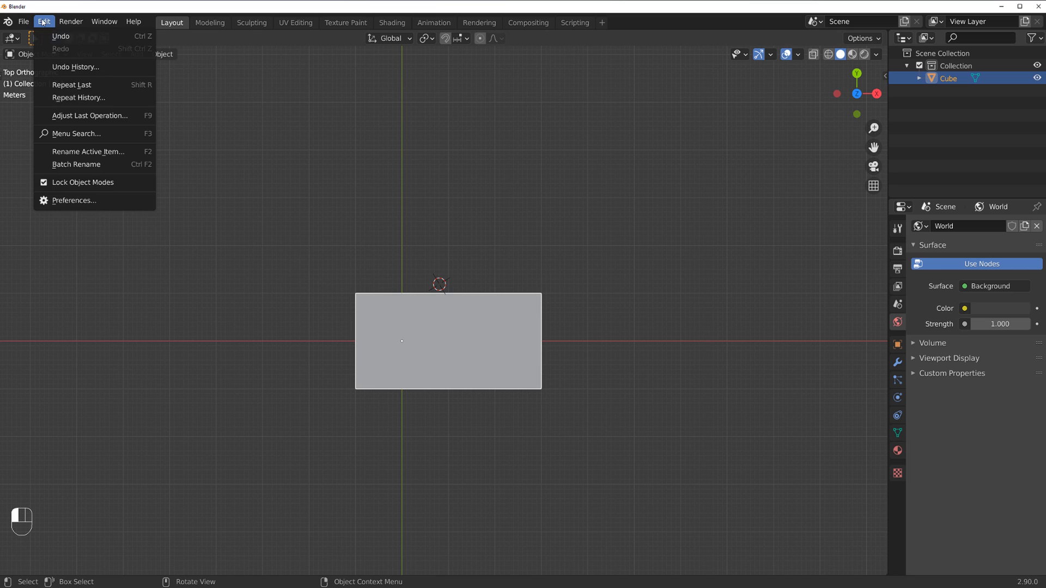
{"action": "left_click", "coordinate": [104, 202]}
{"action": "left_click_drag", "start_coordinate": [736, 104], "coordinate": [544, 74]}
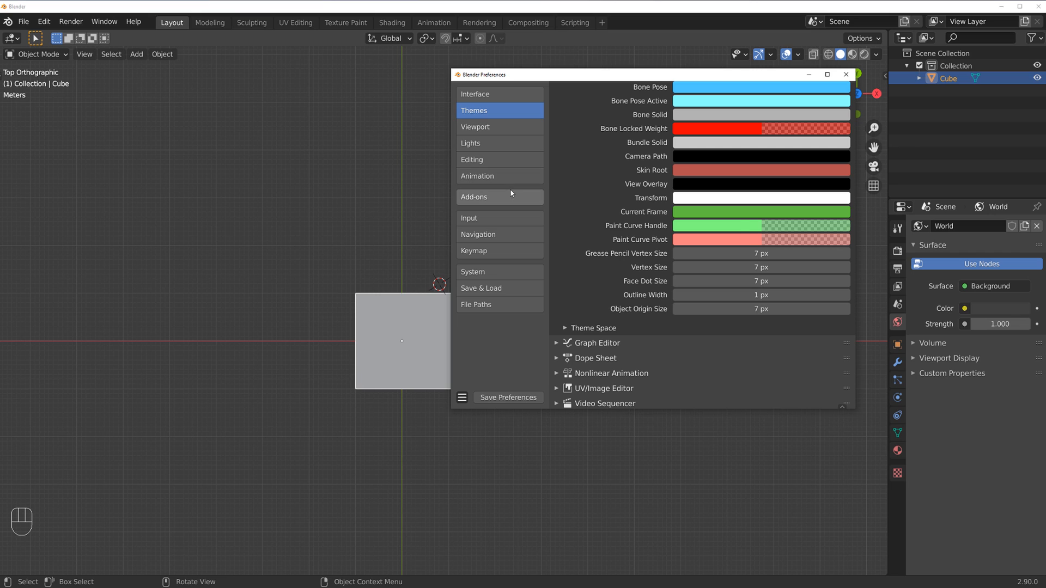
{"action": "left_click", "coordinate": [499, 235]}
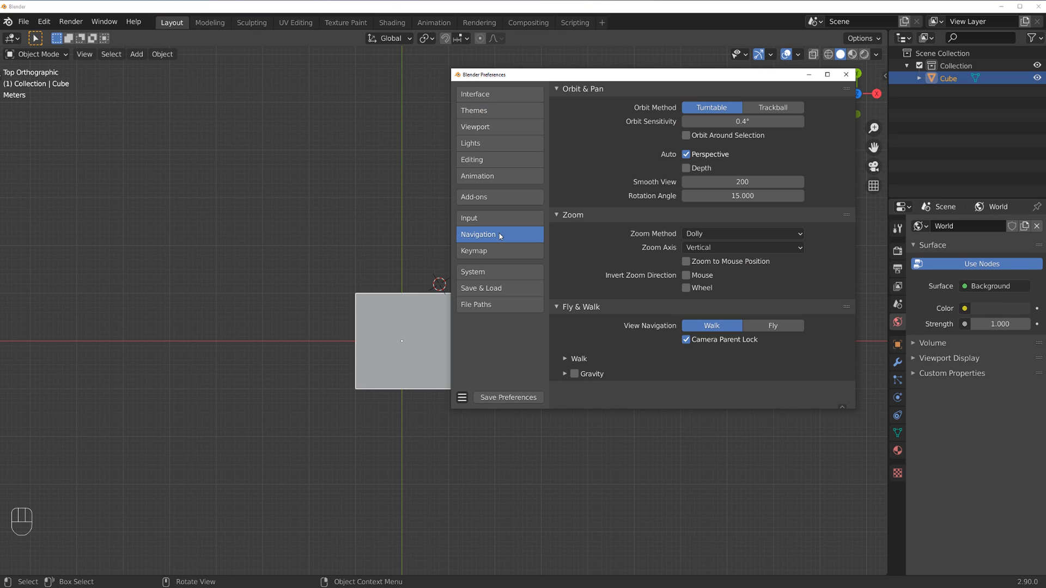
{"action": "left_click", "coordinate": [686, 155]}
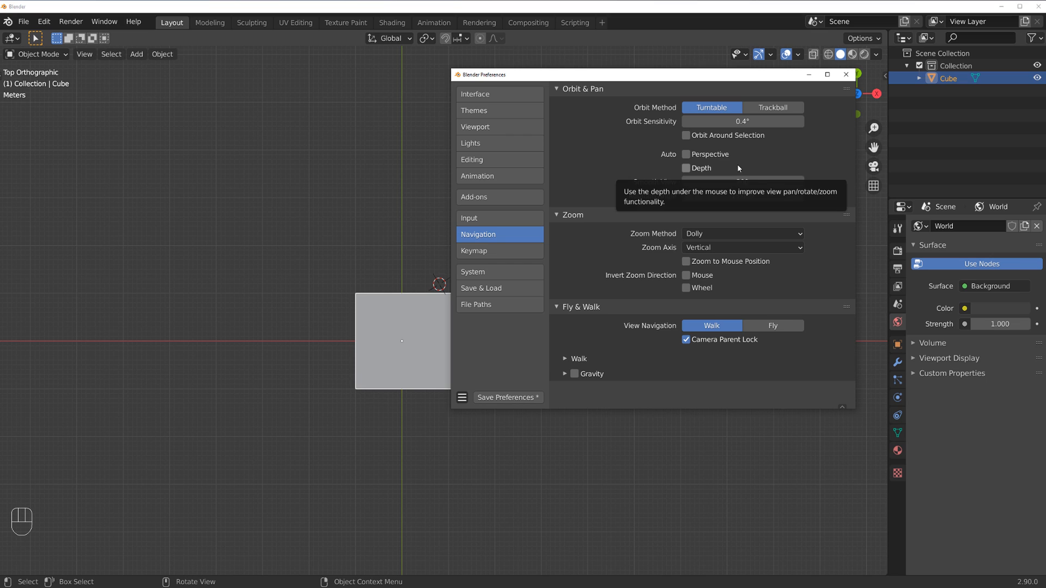
{"action": "left_click", "coordinate": [508, 397]}
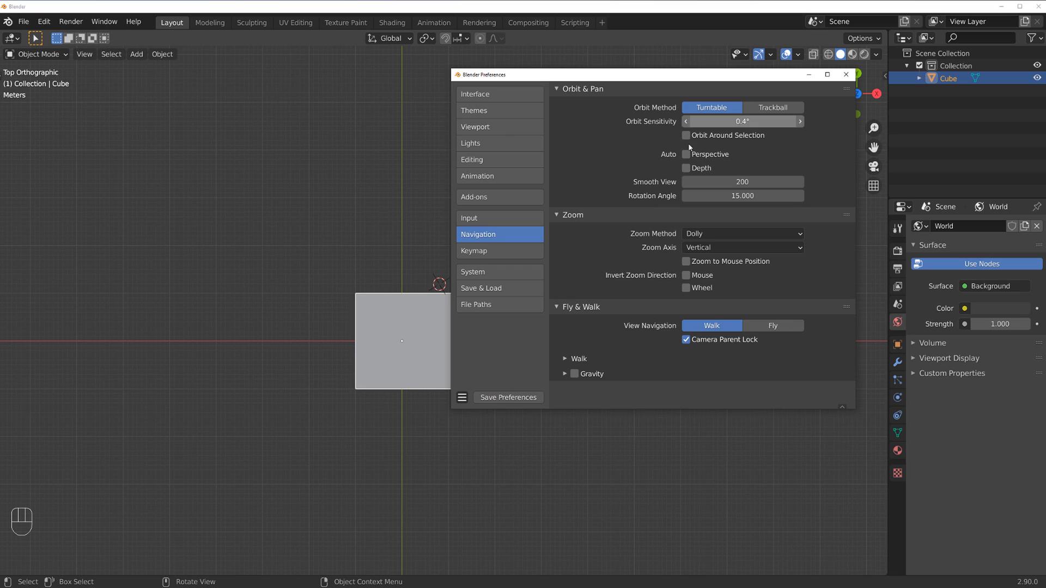
{"action": "left_click", "coordinate": [846, 75]}
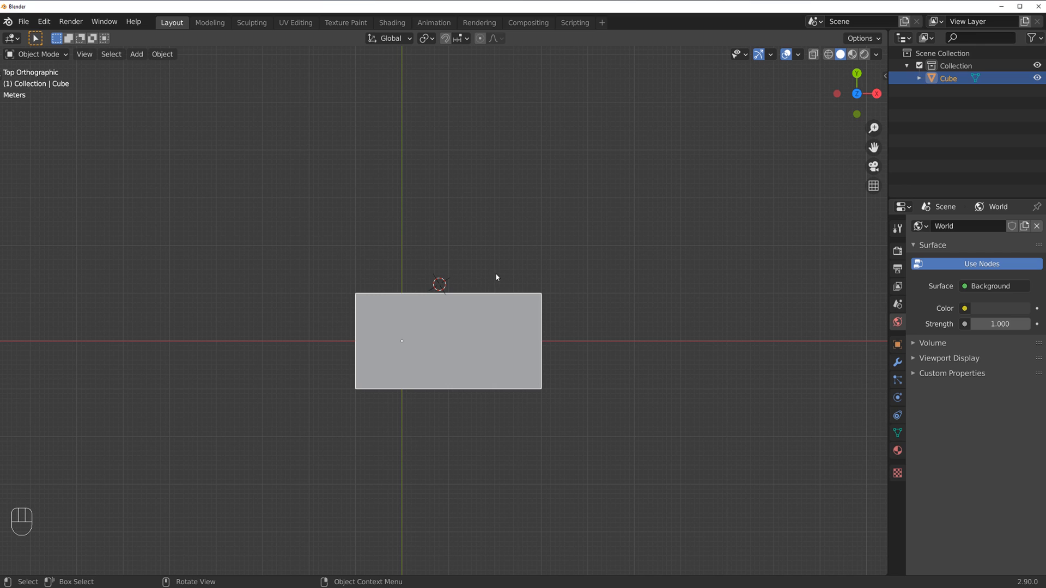
Switch to perspective, orbit around the box, view it from the top and toggle the projection to orthographic and back.
{"action": "key", "text": "KP_5"}
{"action": "middle_click_drag", "start_coordinate": [587, 259], "coordinate": [468, 182]}
{"action": "key", "text": "grave"}
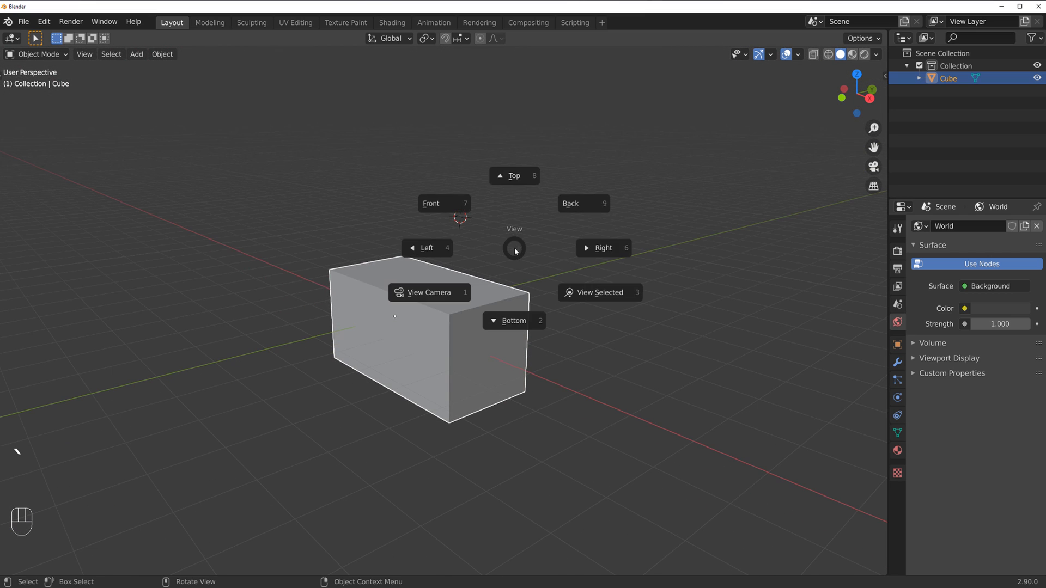
{"action": "left_click", "coordinate": [525, 183]}
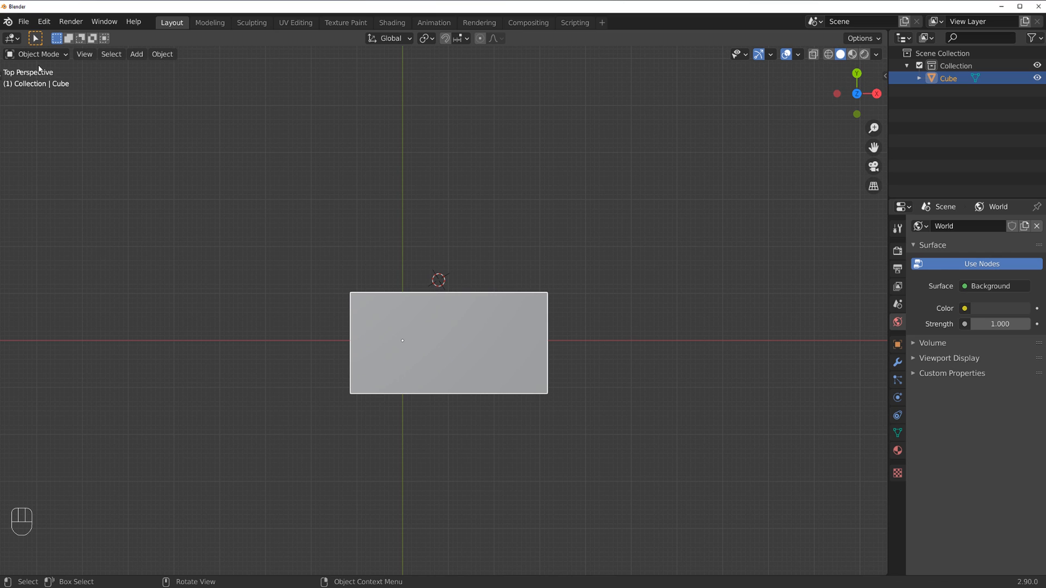
{"action": "key", "text": "KP_5"}
{"action": "key", "text": "KP_5"}
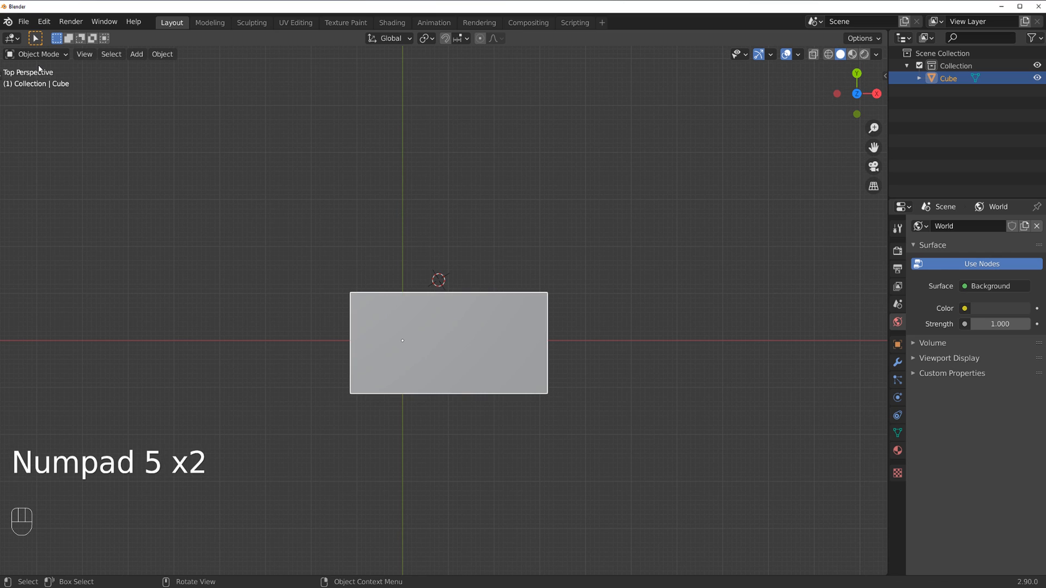
View the box from the front, switch to orthographic projection, and orbit to an angled view back in perspective.
{"action": "middle_click_drag", "start_coordinate": [299, 357], "coordinate": [446, 346]}
{"action": "key", "text": "grave"}
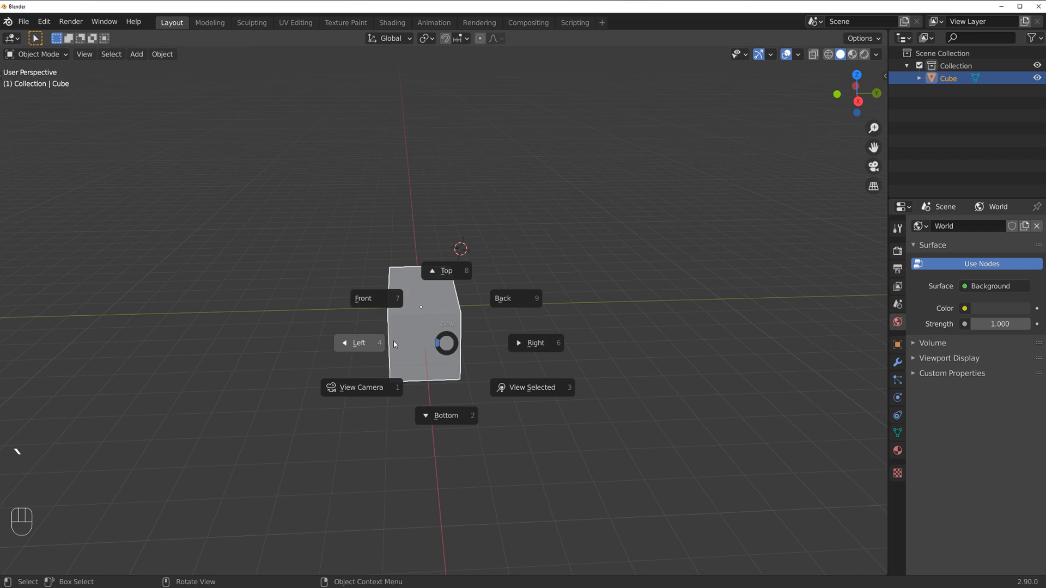
{"action": "key", "text": "Escape"}
{"action": "key", "text": "KP_1"}
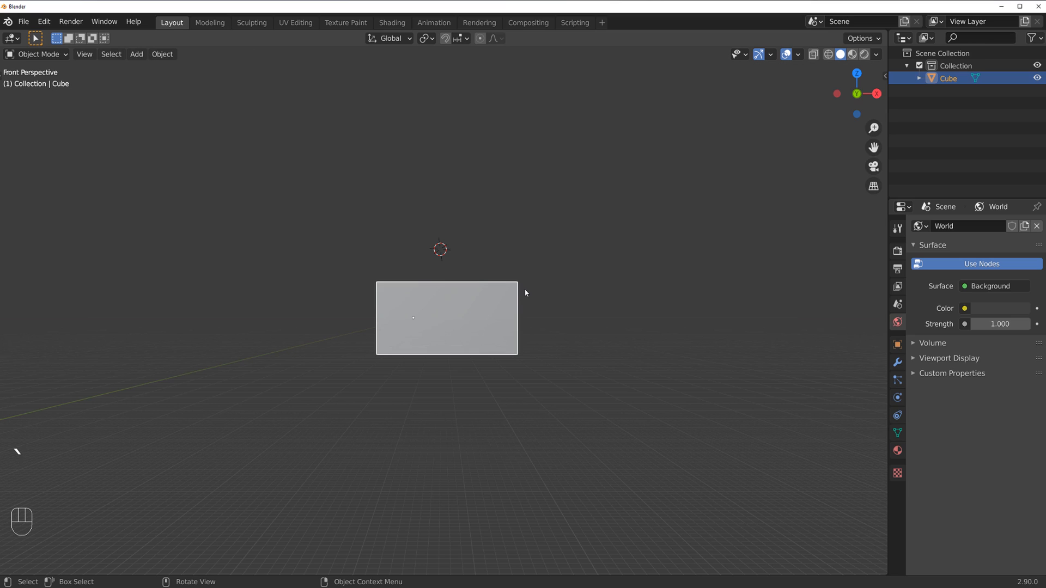
{"action": "scroll", "coordinate": [523, 299], "scroll_direction": "up", "scroll_amount": 1}
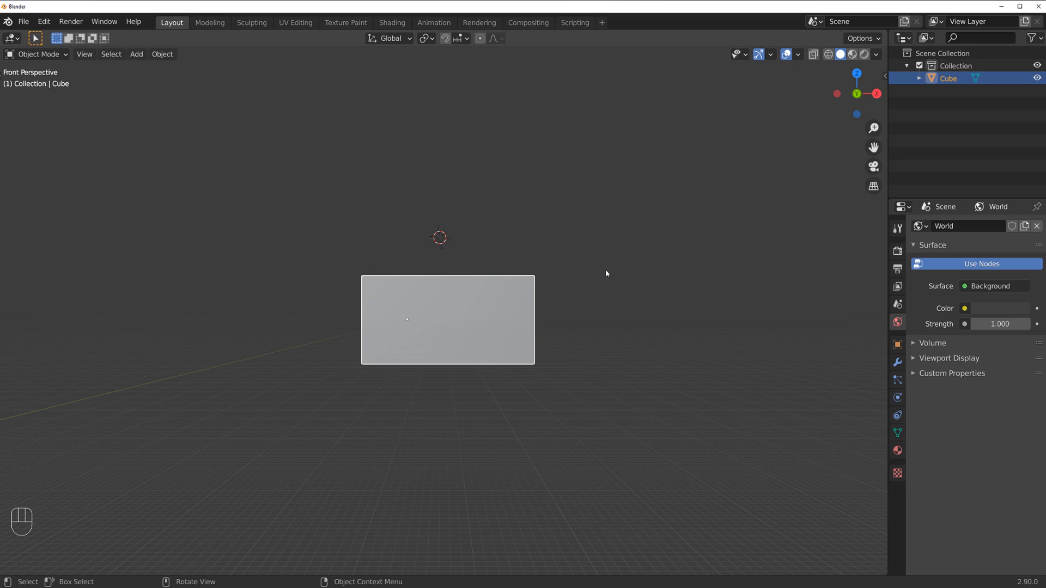
{"action": "key", "text": "KP_5"}
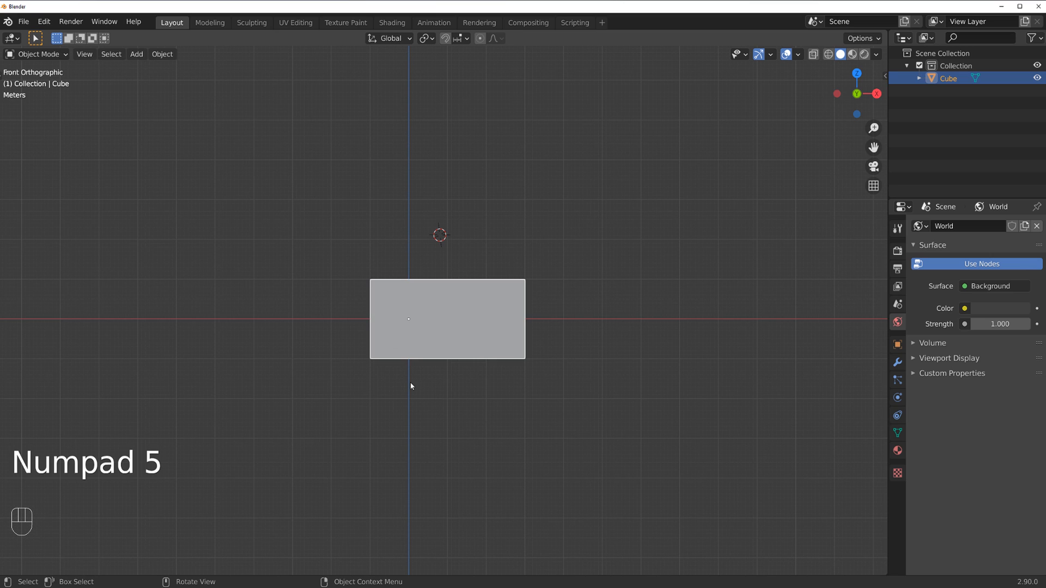
{"action": "scroll", "coordinate": [422, 364], "scroll_direction": "up", "scroll_amount": 1}
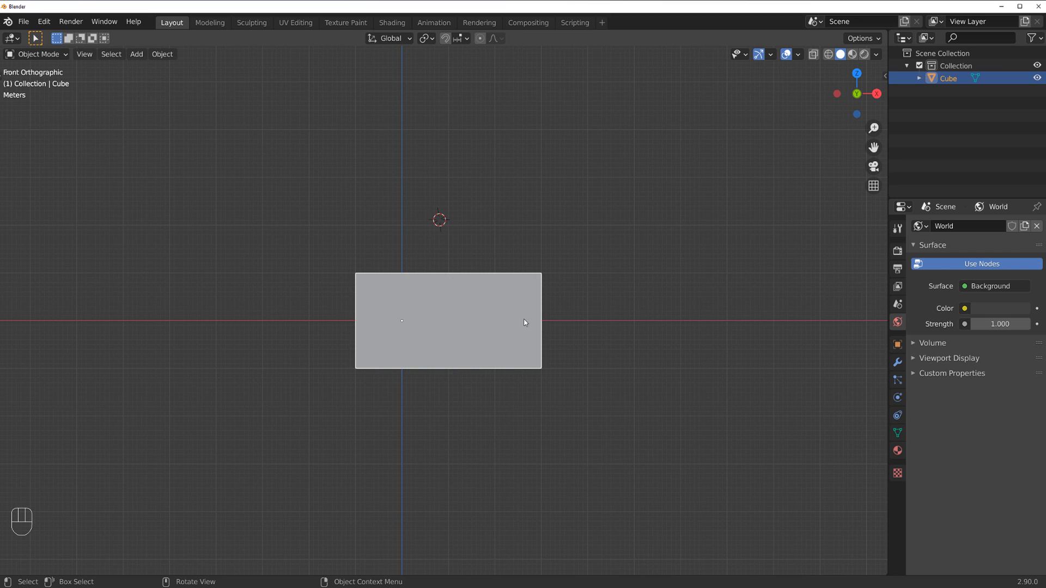
{"action": "middle_click_drag", "start_coordinate": [562, 262], "coordinate": [402, 254]}
{"action": "key", "text": "KP_5"}
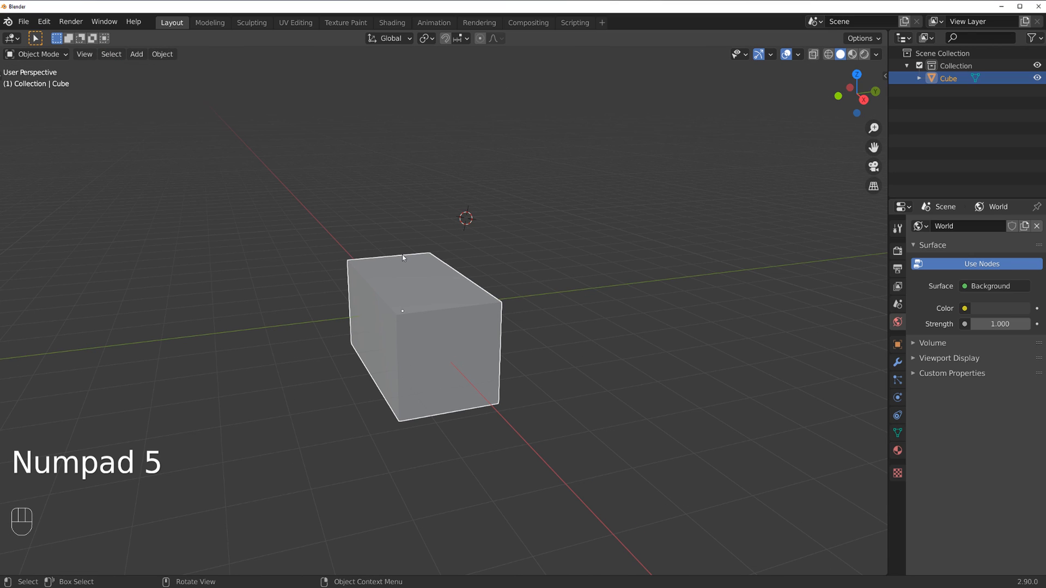
Snap the 3D cursor to the world origin and examine the box up close.
{"action": "scroll", "coordinate": [472, 299], "scroll_direction": "down", "scroll_amount": 4}
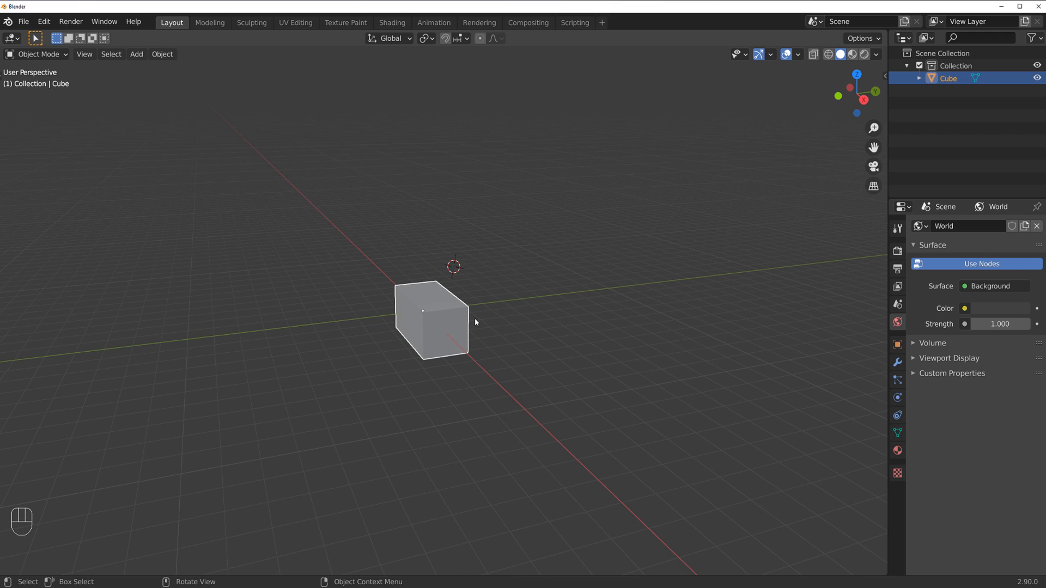
{"action": "middle_click_drag", "start_coordinate": [495, 288], "coordinate": [449, 300], "text": "shift"}
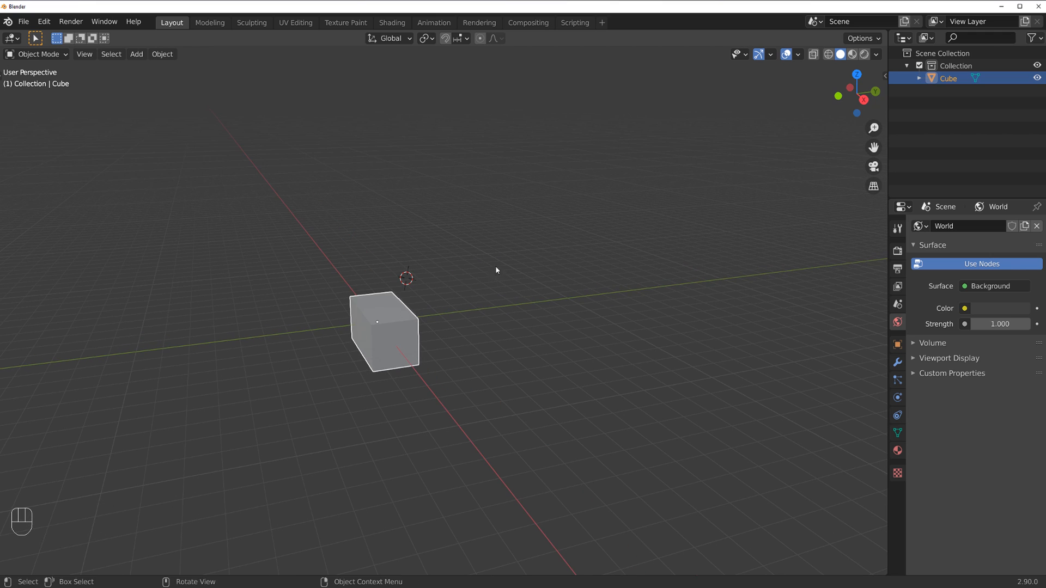
{"action": "key", "text": "shift+s"}
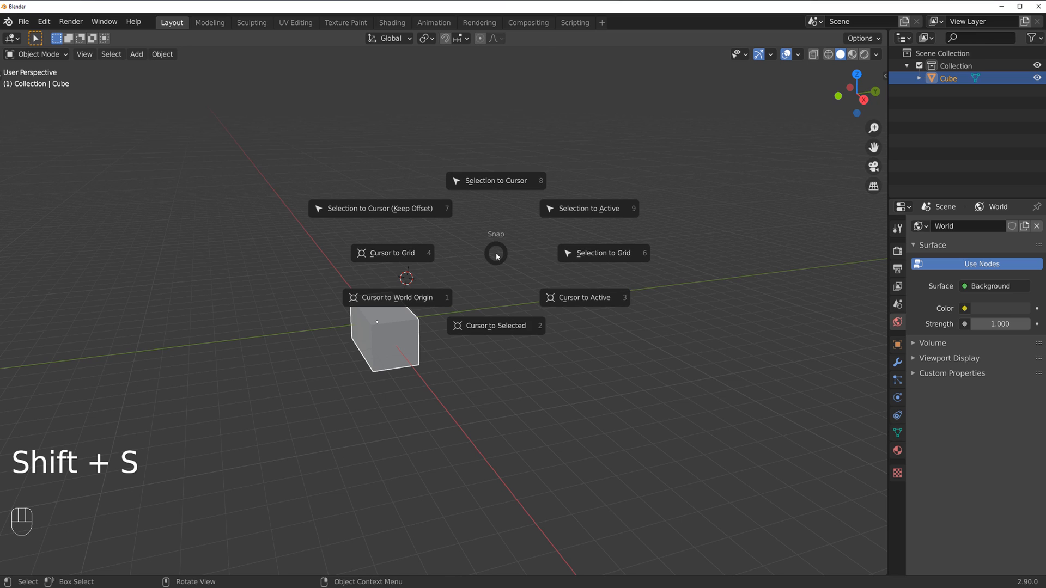
{"action": "left_click", "coordinate": [408, 297]}
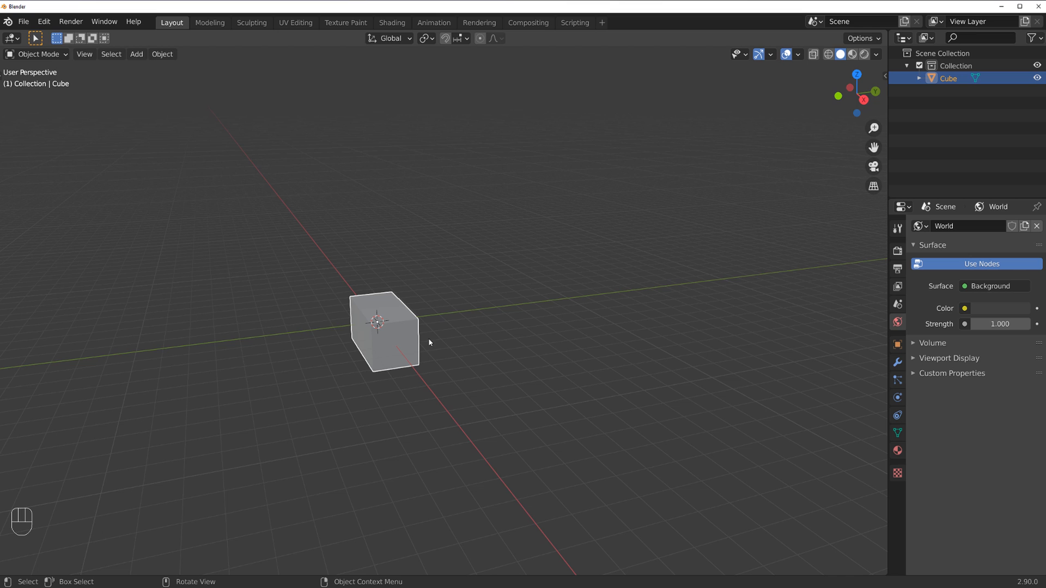
{"action": "scroll", "coordinate": [428, 338], "scroll_direction": "up", "scroll_amount": 2}
{"action": "mouse_move", "coordinate": [400, 342]}
{"action": "middle_mouse_down", "text": "shift"}
{"action": "mouse_move", "coordinate": [563, 296]}
{"action": "mouse_move", "coordinate": [399, 331]}
{"action": "middle_mouse_up", "text": "shift"}
{"action": "scroll", "coordinate": [434, 288], "scroll_direction": "up", "scroll_amount": 3}
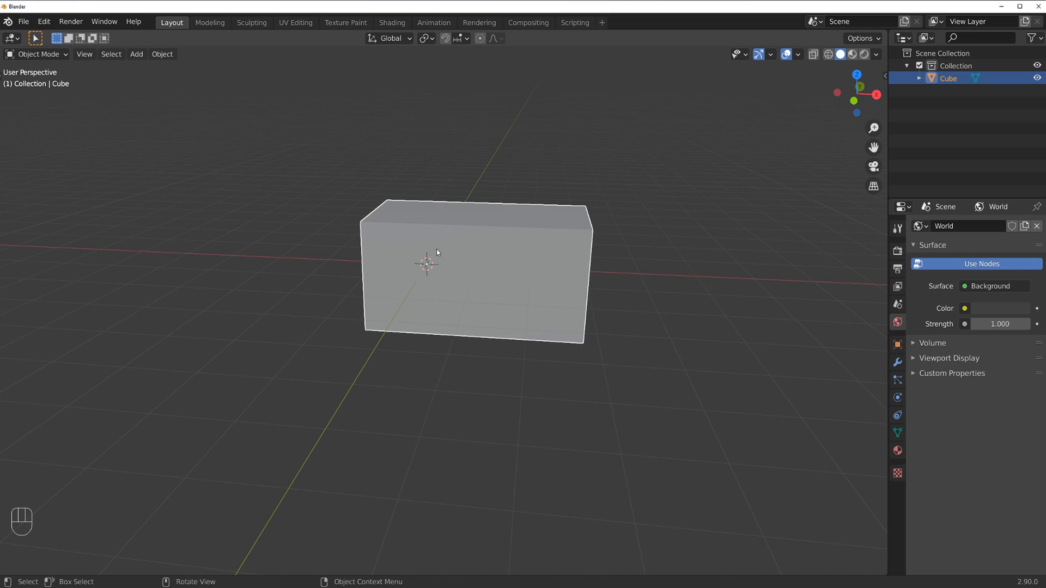
Add a UV sphere at the world origin and scale it up until it is larger than the box.
{"action": "scroll", "coordinate": [436, 249], "scroll_direction": "down", "scroll_amount": 6}
{"action": "key", "text": "shift+a"}
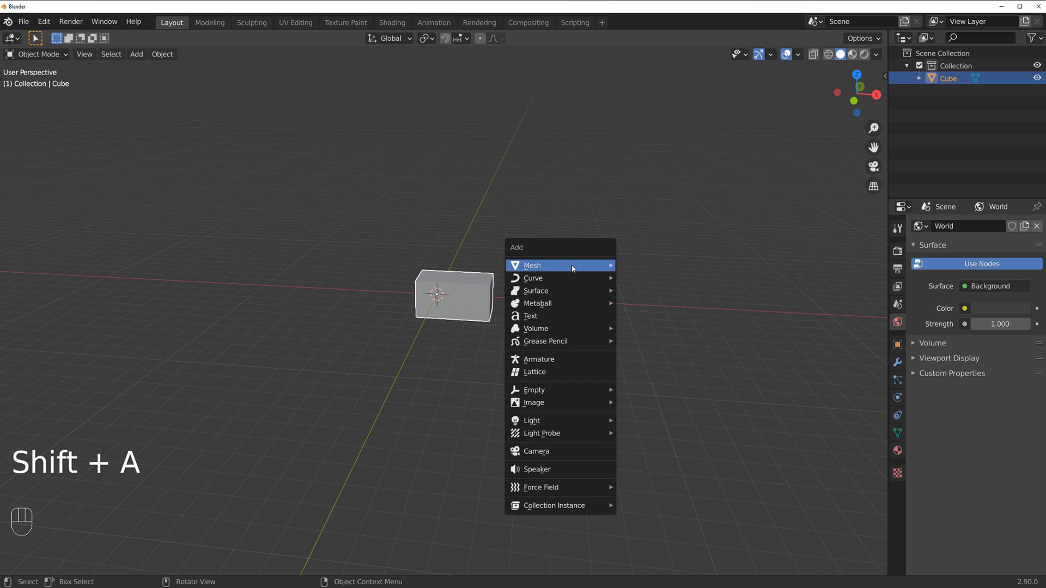
{"action": "mouse_move", "coordinate": [572, 268]}
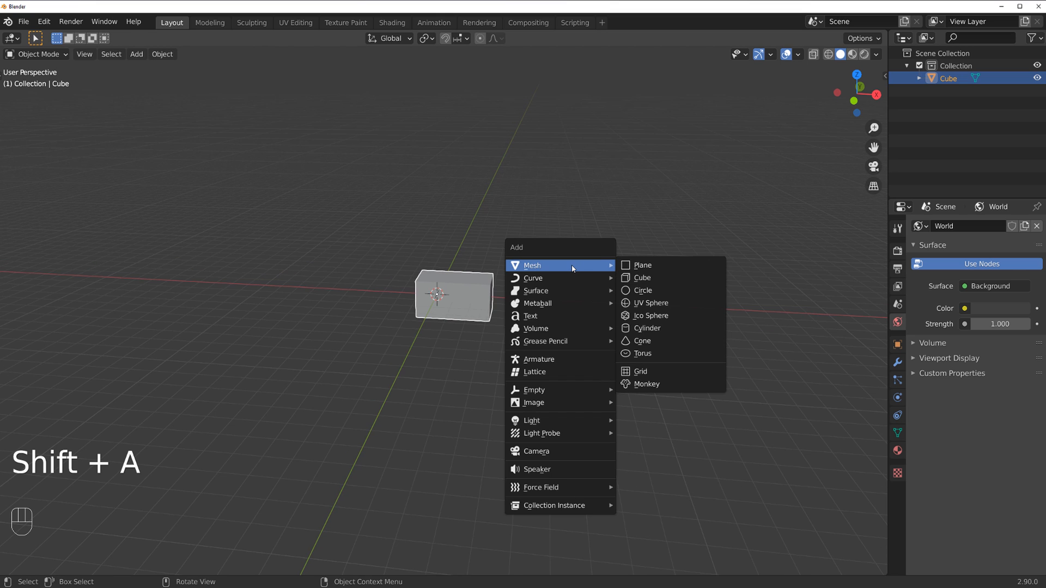
{"action": "left_click", "coordinate": [674, 303]}
{"action": "scroll", "coordinate": [566, 290], "scroll_direction": "up", "scroll_amount": 2}
{"action": "key", "text": "s"}
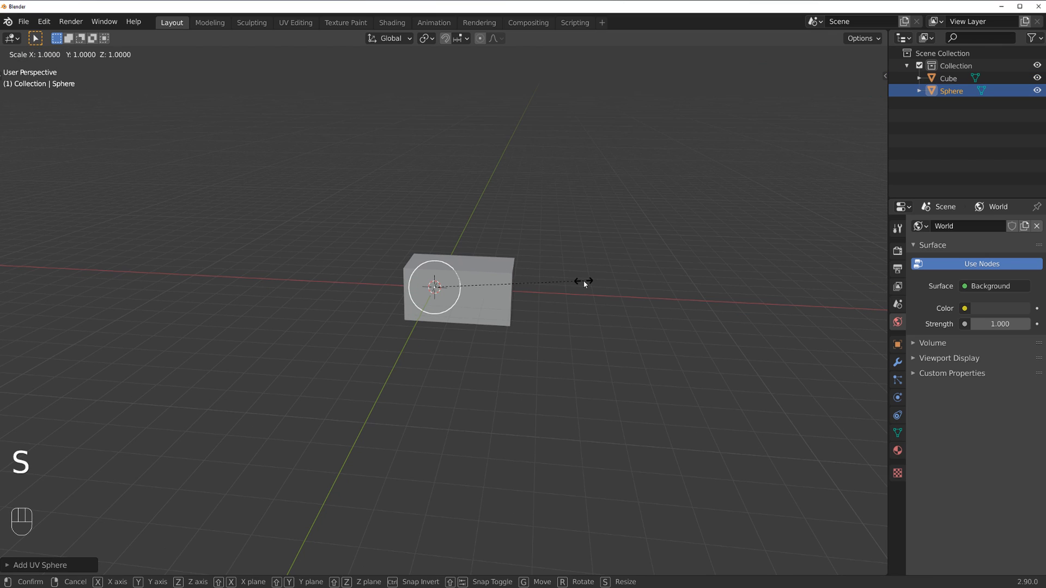
{"action": "left_click", "coordinate": [741, 273]}
Move the sphere about 13.5 m along the Y axis, away from the box.
{"action": "middle_click_drag", "start_coordinate": [744, 276], "coordinate": [384, 302]}
{"action": "scroll", "coordinate": [385, 301], "scroll_direction": "down", "scroll_amount": 2}
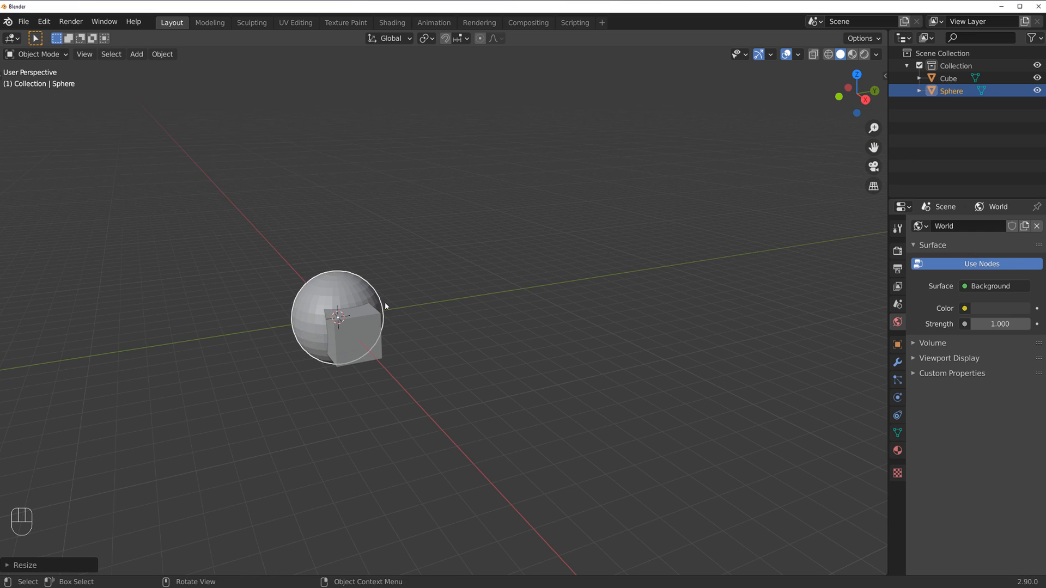
{"action": "key", "text": "g"}
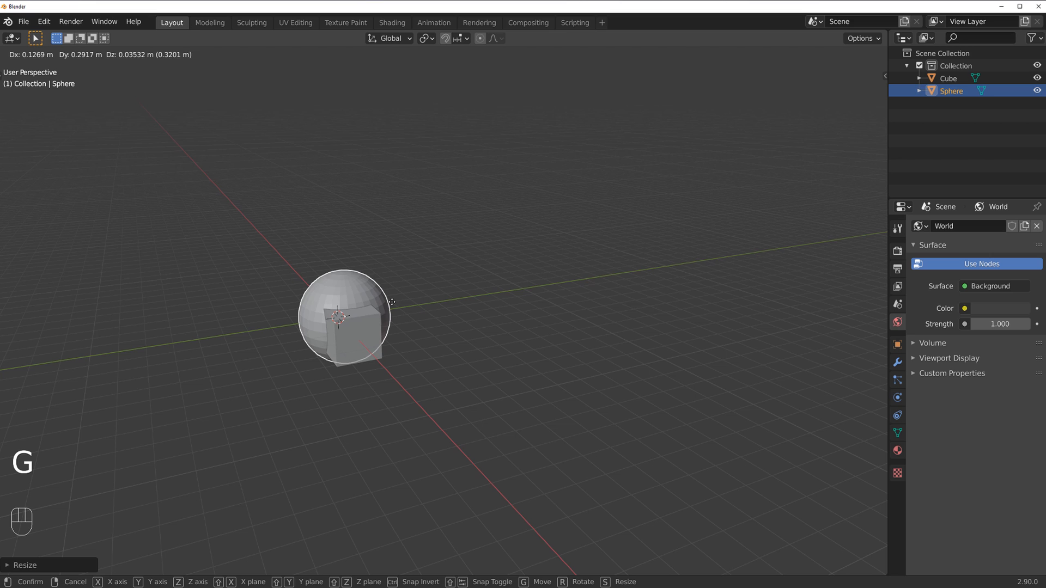
{"action": "key", "text": "y"}
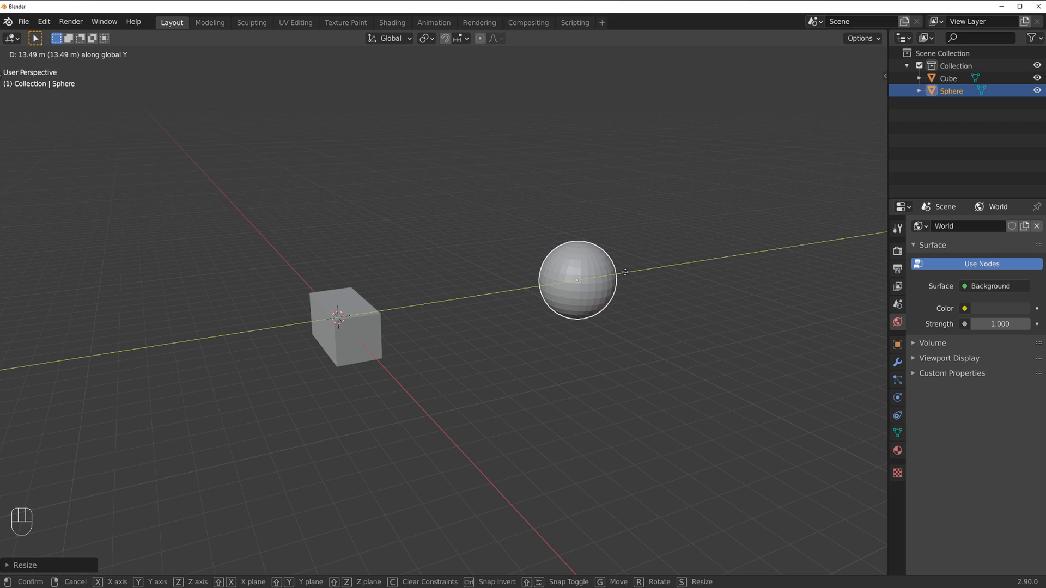
{"action": "left_click", "coordinate": [620, 271]}
Select the sphere and orbit around the scene to examine which point the view pivots about.
{"action": "middle_click_drag", "start_coordinate": [433, 299], "coordinate": [426, 338]}
{"action": "scroll", "coordinate": [490, 354], "scroll_direction": "down", "scroll_amount": 2}
{"action": "left_click", "coordinate": [490, 357]}
{"action": "left_click", "coordinate": [586, 265]}
{"action": "middle_click_drag", "start_coordinate": [588, 264], "coordinate": [320, 242]}
{"action": "middle_click_drag", "start_coordinate": [418, 282], "coordinate": [320, 272]}
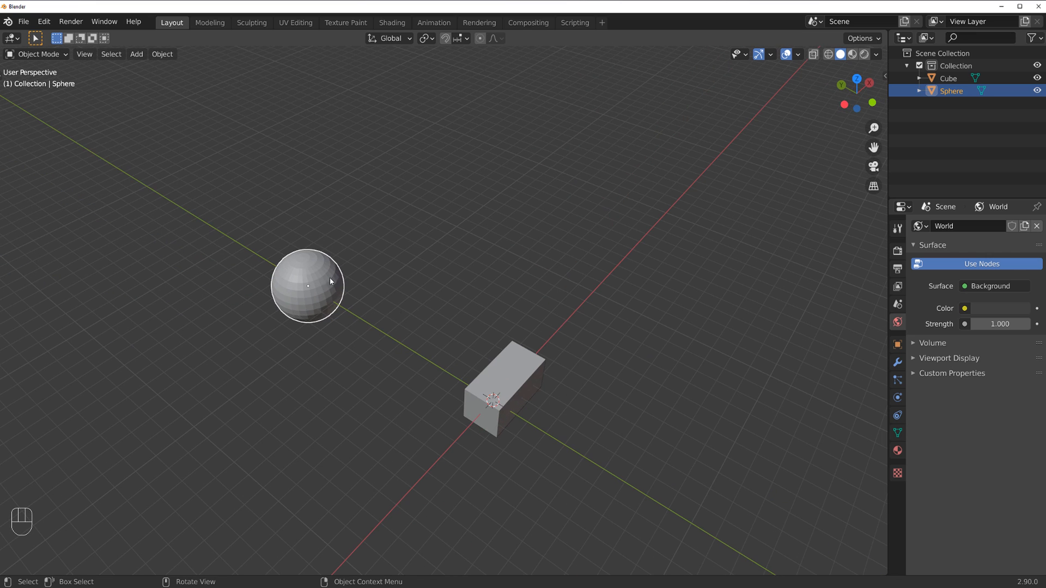
{"action": "middle_click_drag", "start_coordinate": [424, 328], "coordinate": [343, 344]}
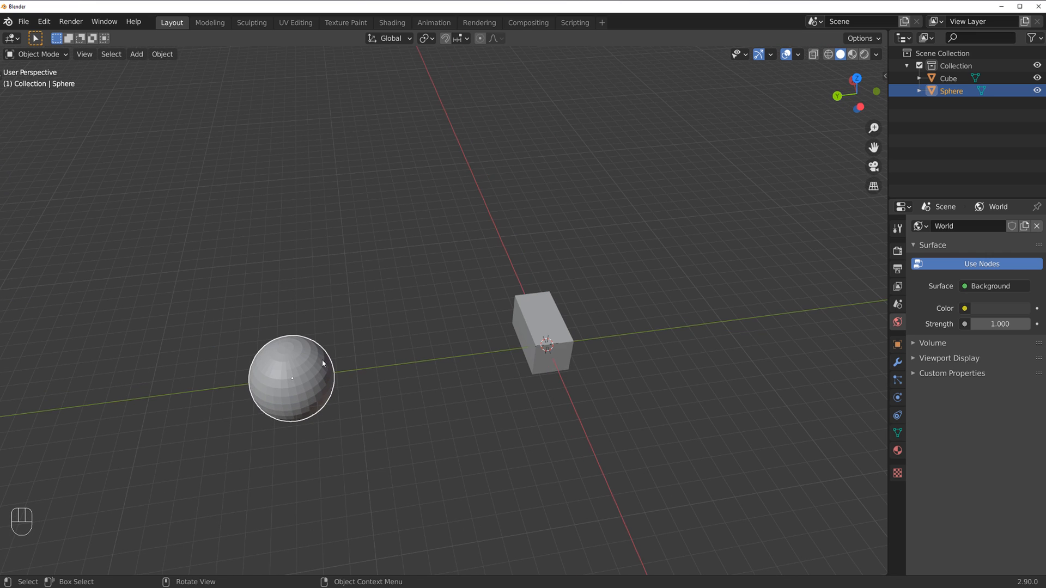
{"action": "middle_click_drag", "start_coordinate": [422, 367], "coordinate": [625, 392]}
{"action": "middle_click_drag", "start_coordinate": [492, 332], "coordinate": [414, 320]}
Move the sphere freely by about 24 m, farther away from the box.
{"action": "key", "text": "g"}
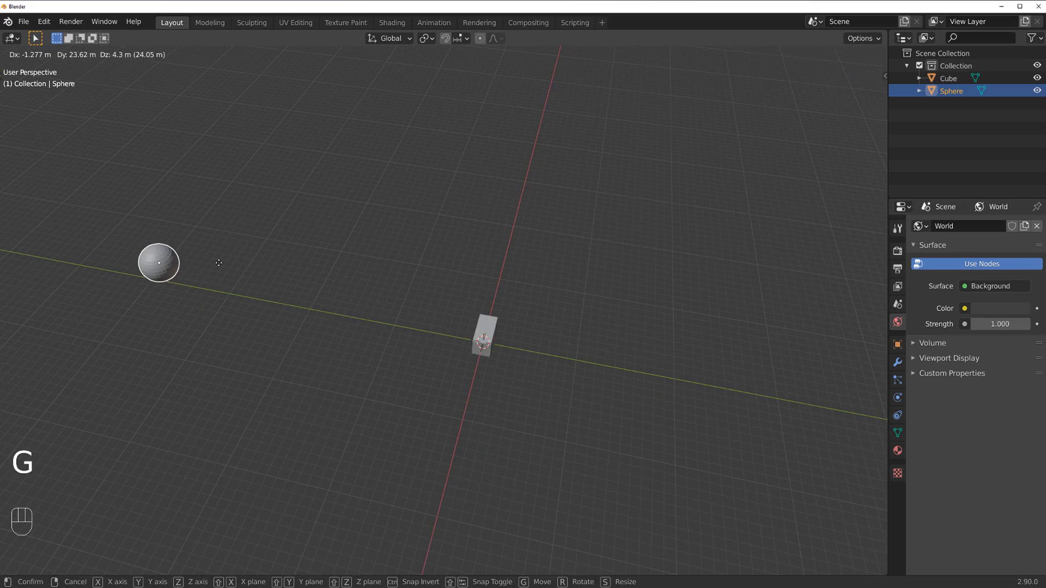
{"action": "left_click", "coordinate": [217, 261]}
{"action": "scroll", "coordinate": [327, 297], "scroll_direction": "up", "scroll_amount": 2}
{"action": "middle_click_drag", "start_coordinate": [339, 297], "coordinate": [408, 338], "text": "shift"}
Select the box and orbit the view to compare its pivot with the selected object.
{"action": "left_click", "coordinate": [580, 372]}
{"action": "middle_click_drag", "start_coordinate": [580, 371], "coordinate": [432, 306]}
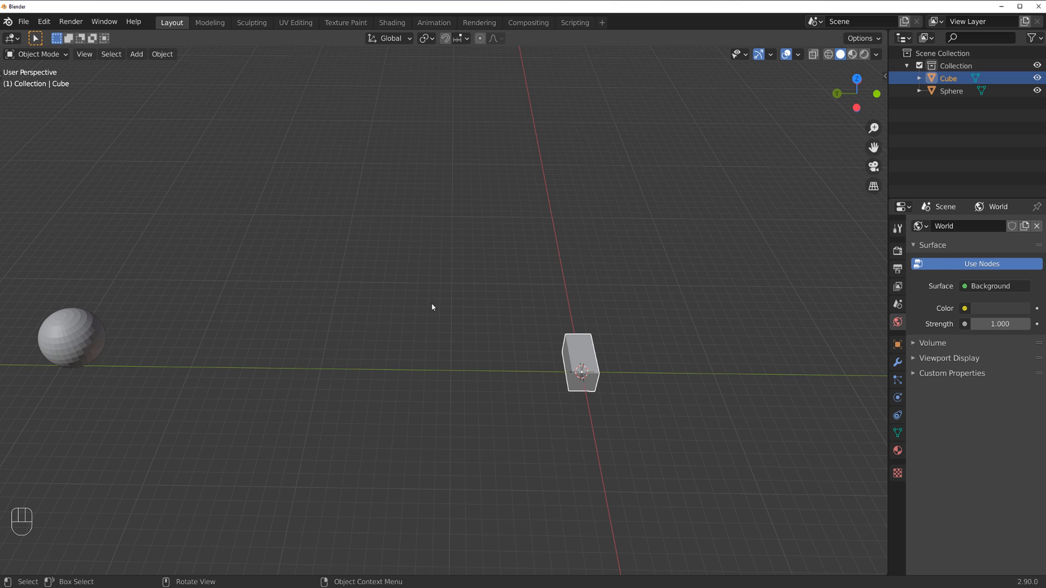
{"action": "middle_click_drag", "start_coordinate": [518, 276], "coordinate": [532, 278], "text": "shift"}
{"action": "scroll", "coordinate": [429, 300], "scroll_direction": "down", "scroll_amount": 1}
{"action": "middle_click_drag", "start_coordinate": [308, 313], "coordinate": [376, 315]}
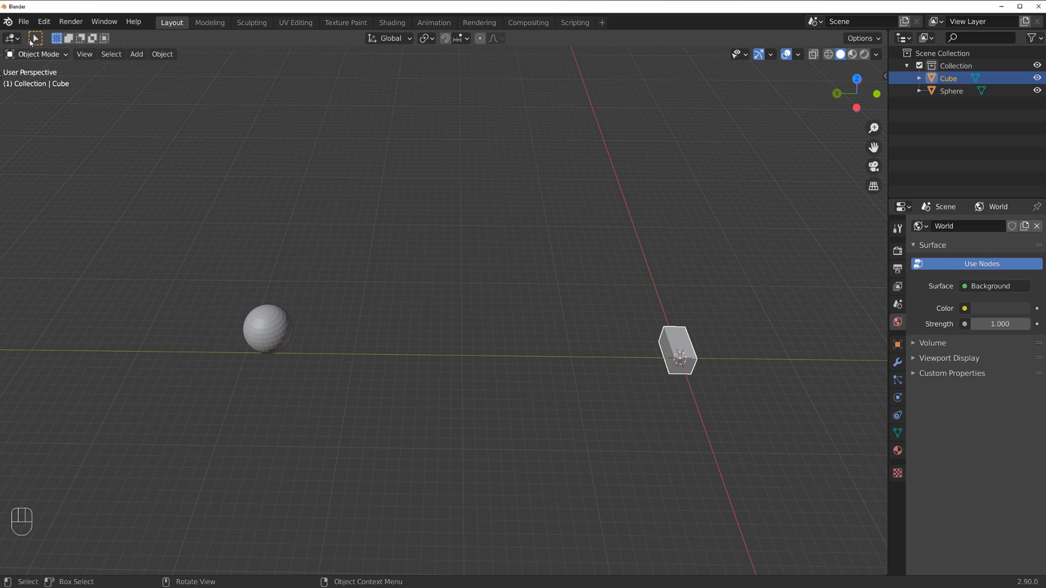
Enable Orbit Around Selection in the Navigation preferences and close their window.
{"action": "left_click", "coordinate": [23, 21]}
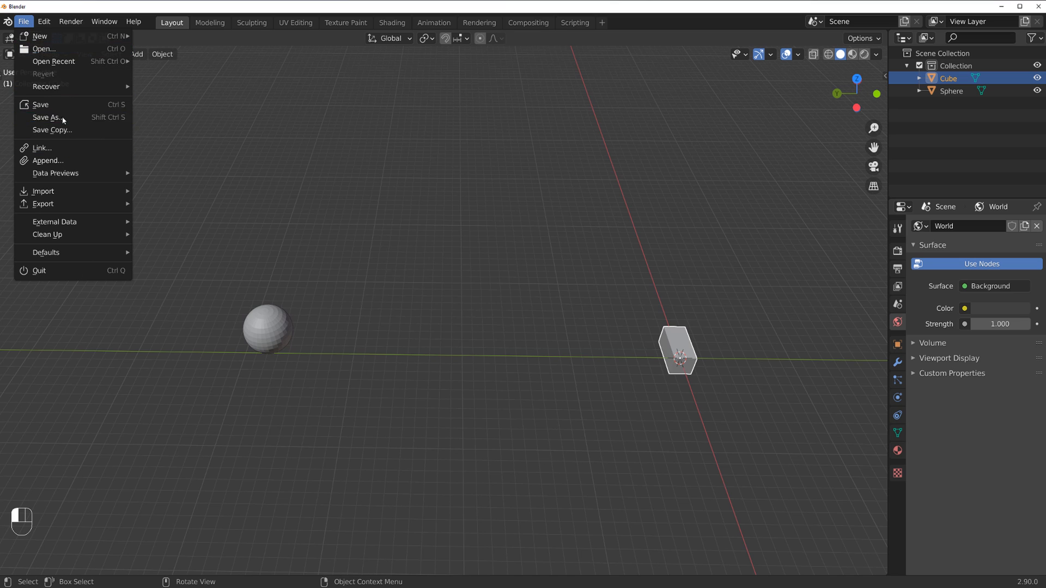
{"action": "mouse_move", "coordinate": [43, 21]}
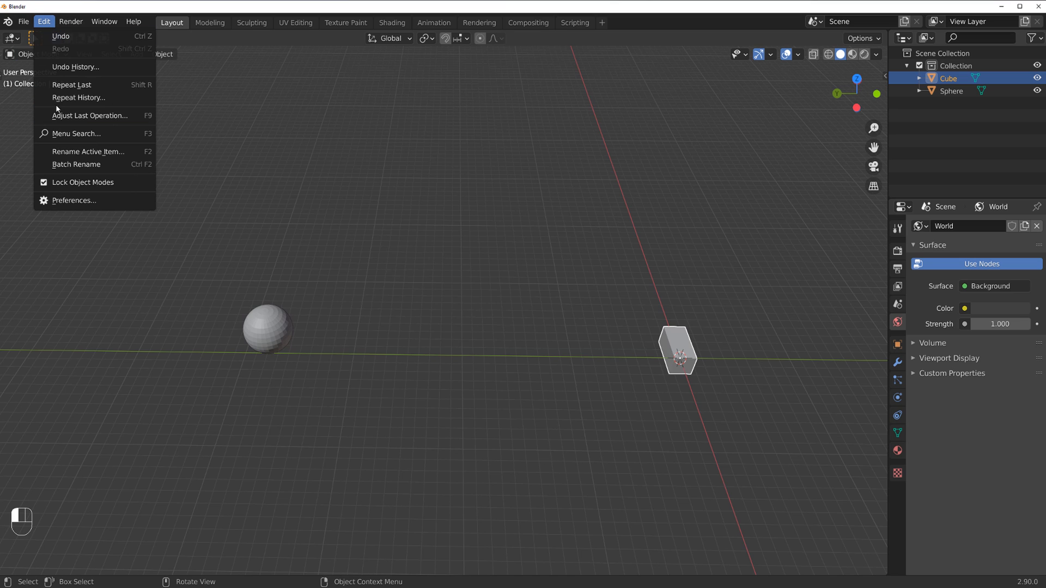
{"action": "left_click", "coordinate": [66, 198]}
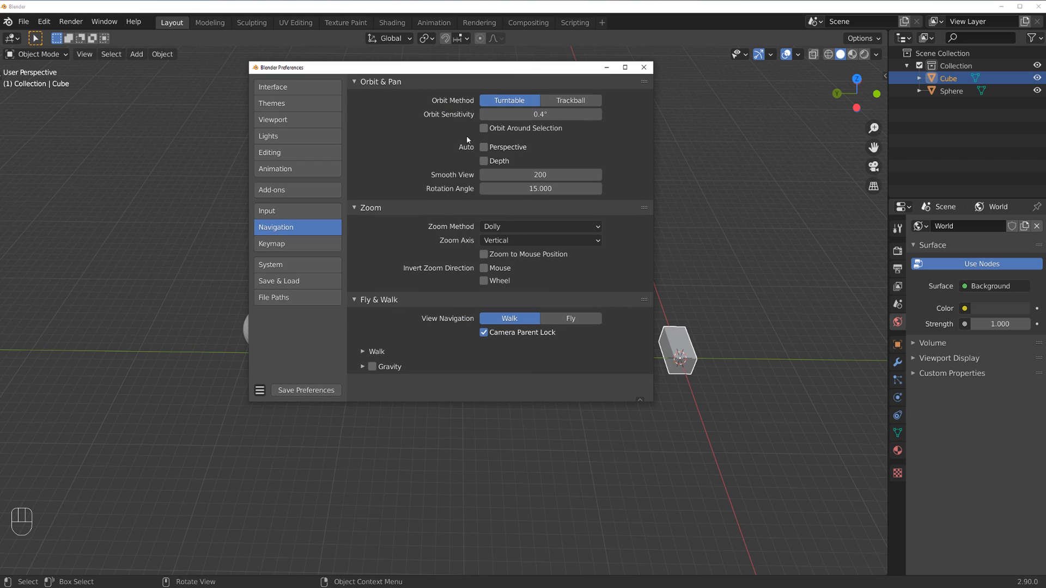
{"action": "left_click", "coordinate": [484, 129]}
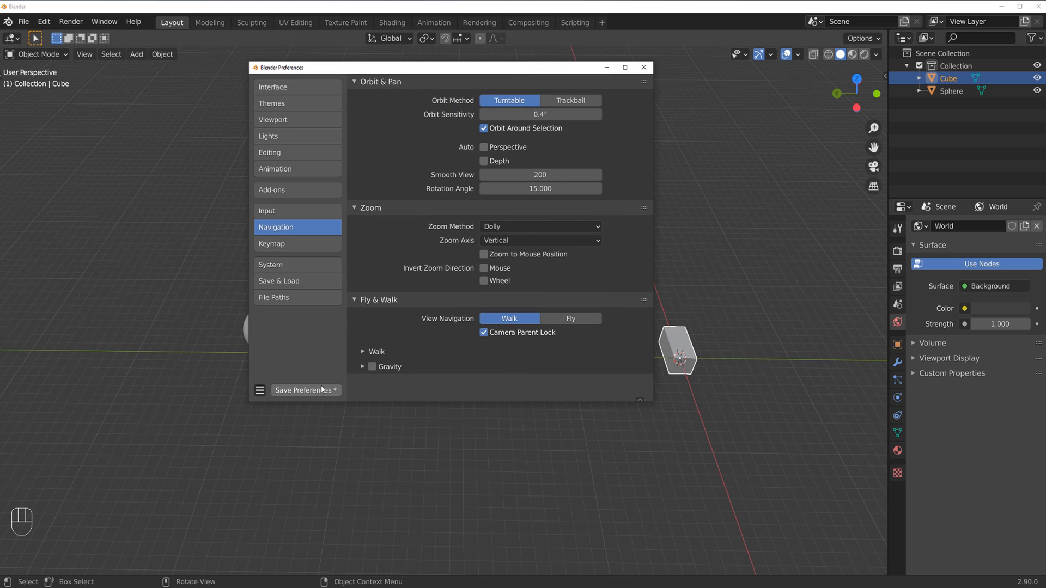
{"action": "left_click", "coordinate": [643, 68]}
Orbit around the selected box and examine it from close up and far away.
{"action": "middle_click_drag", "start_coordinate": [614, 198], "coordinate": [486, 295]}
{"action": "middle_click_drag", "start_coordinate": [551, 341], "coordinate": [513, 282]}
{"action": "scroll", "coordinate": [478, 272], "scroll_direction": "up", "scroll_amount": 3}
{"action": "scroll", "coordinate": [476, 272], "scroll_direction": "up", "scroll_amount": 1}
{"action": "scroll", "coordinate": [513, 282], "scroll_direction": "down", "scroll_amount": 5}
{"action": "scroll", "coordinate": [540, 275], "scroll_direction": "down", "scroll_amount": 3}
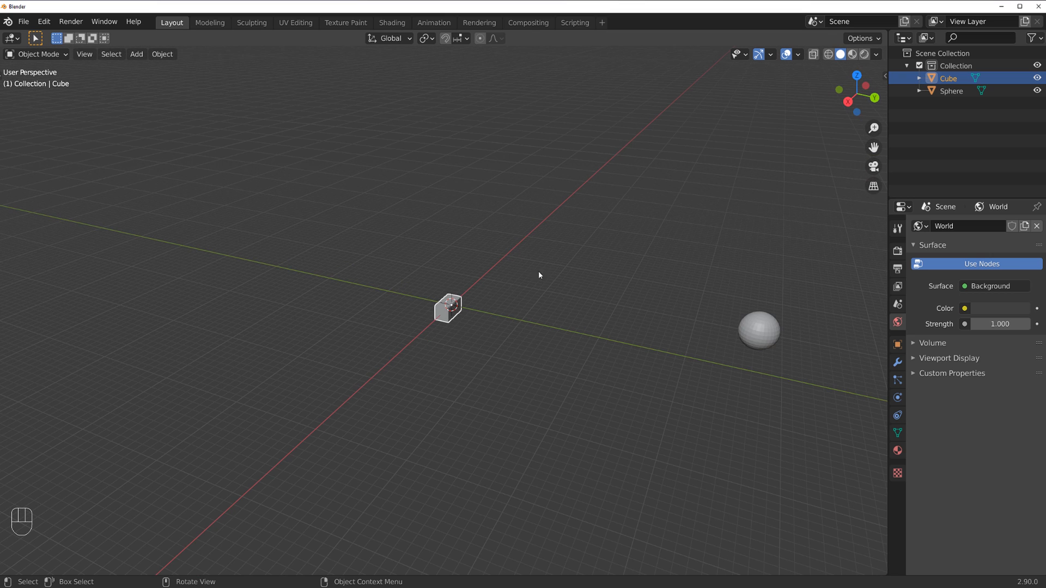
Select the sphere, frame the view on it, and orbit around it at a wider distance.
{"action": "left_click", "coordinate": [774, 328]}
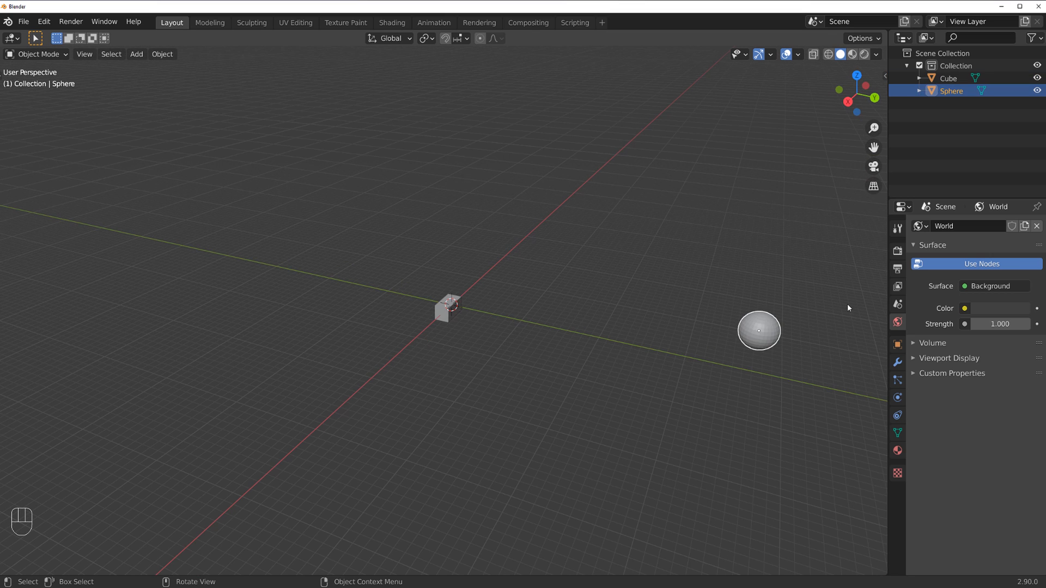
{"action": "key", "text": "KP_Decimal"}
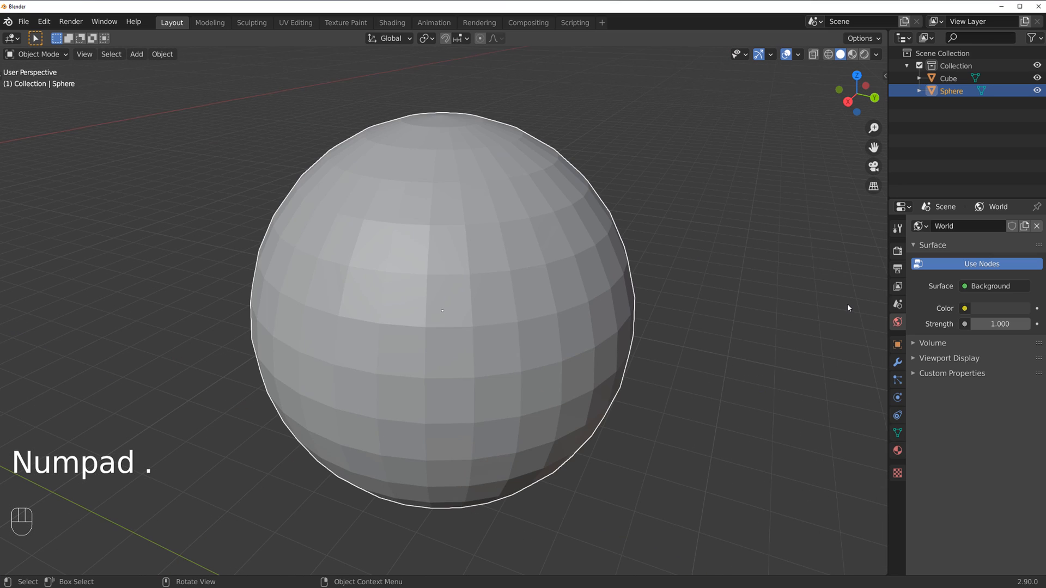
{"action": "scroll", "coordinate": [512, 288], "scroll_direction": "down", "scroll_amount": 5}
{"action": "middle_click_drag", "start_coordinate": [615, 326], "coordinate": [437, 316]}
{"action": "scroll", "coordinate": [437, 316], "scroll_direction": "down", "scroll_amount": 3}
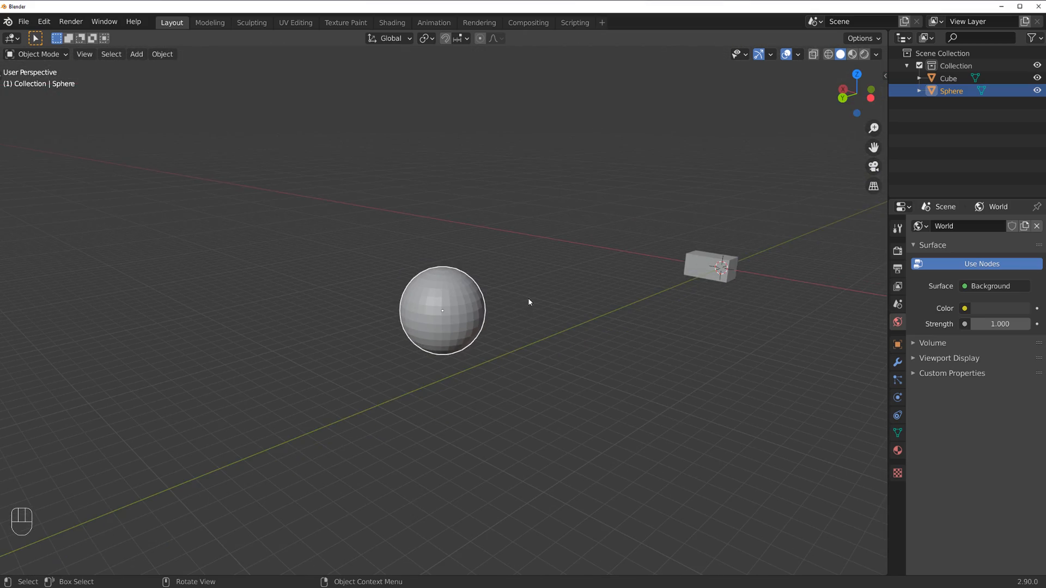
{"action": "middle_click_drag", "start_coordinate": [527, 302], "coordinate": [381, 322], "text": "shift"}
Select the box, frame the view on it, and orbit around it.
{"action": "left_click", "coordinate": [625, 275]}
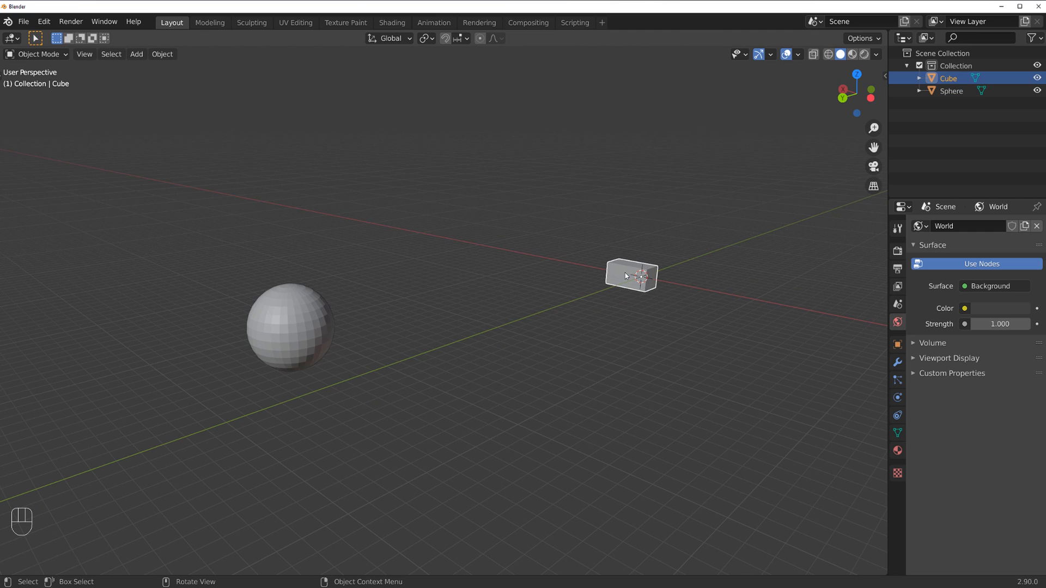
{"action": "key", "text": "KP_Decimal"}
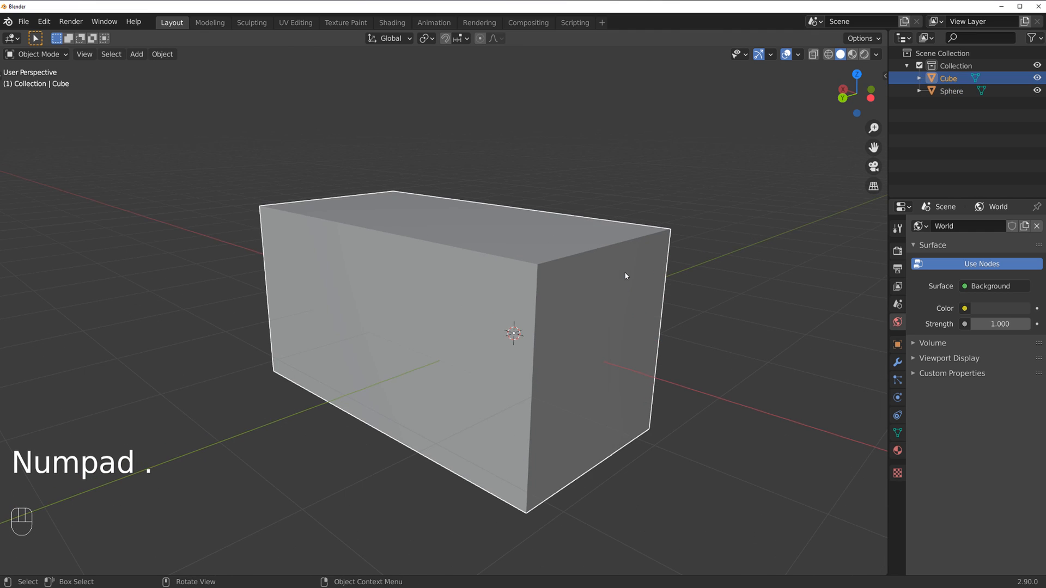
{"action": "scroll", "coordinate": [565, 256], "scroll_direction": "down", "scroll_amount": 3}
{"action": "middle_click_drag", "start_coordinate": [566, 256], "coordinate": [463, 253]}
{"action": "scroll", "coordinate": [354, 250], "scroll_direction": "down", "scroll_amount": 3}
Select the sphere and test orbiting, panning and zooming at different distances from it.
{"action": "middle_click_drag", "start_coordinate": [355, 250], "coordinate": [616, 458], "text": "shift"}
{"action": "left_click", "coordinate": [450, 141]}
{"action": "middle_click_drag", "start_coordinate": [403, 177], "coordinate": [463, 381], "text": "shift"}
{"action": "scroll", "coordinate": [544, 305], "scroll_direction": "up", "scroll_amount": 1}
{"action": "middle_click_drag", "start_coordinate": [588, 286], "coordinate": [514, 287]}
{"action": "scroll", "coordinate": [525, 287], "scroll_direction": "down", "scroll_amount": 2}
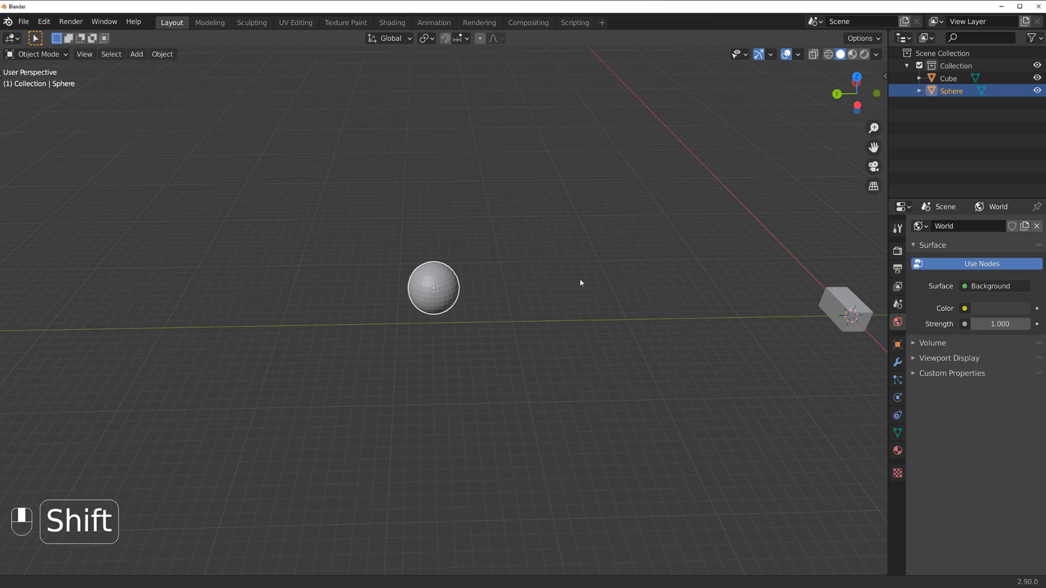
{"action": "middle_click_drag", "start_coordinate": [580, 281], "coordinate": [414, 299], "text": "shift"}
{"action": "scroll", "coordinate": [402, 298], "scroll_direction": "up", "scroll_amount": 1}
{"action": "scroll", "coordinate": [376, 300], "scroll_direction": "up", "scroll_amount": 2}
{"action": "middle_click_drag", "start_coordinate": [526, 323], "coordinate": [556, 325], "text": "shift"}
{"action": "scroll", "coordinate": [521, 341], "scroll_direction": "down", "scroll_amount": 4}
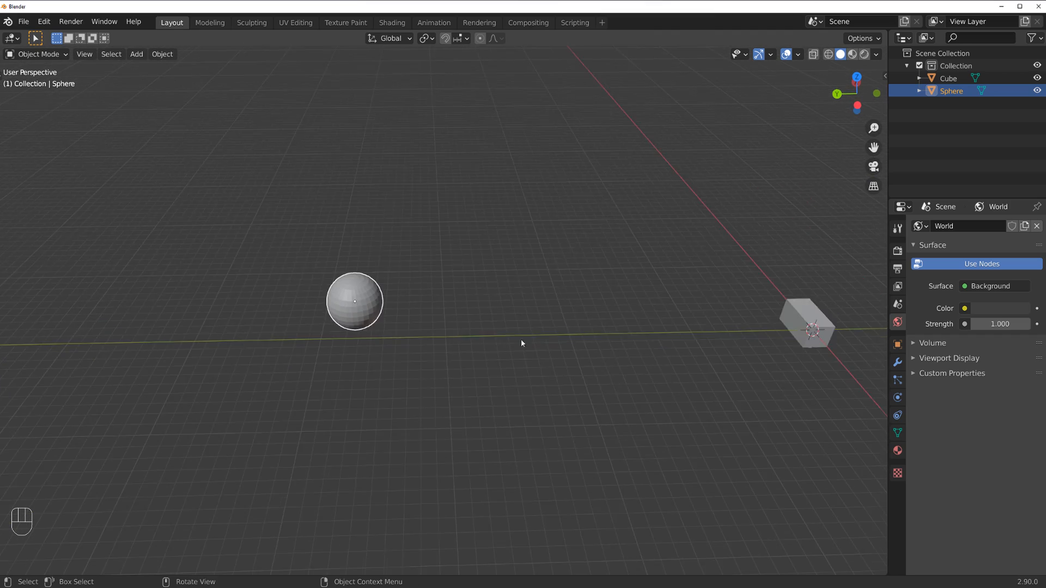
{"action": "middle_click_drag", "start_coordinate": [435, 361], "coordinate": [427, 341], "text": "shift"}
{"action": "scroll", "coordinate": [427, 341], "scroll_direction": "up", "scroll_amount": 4}
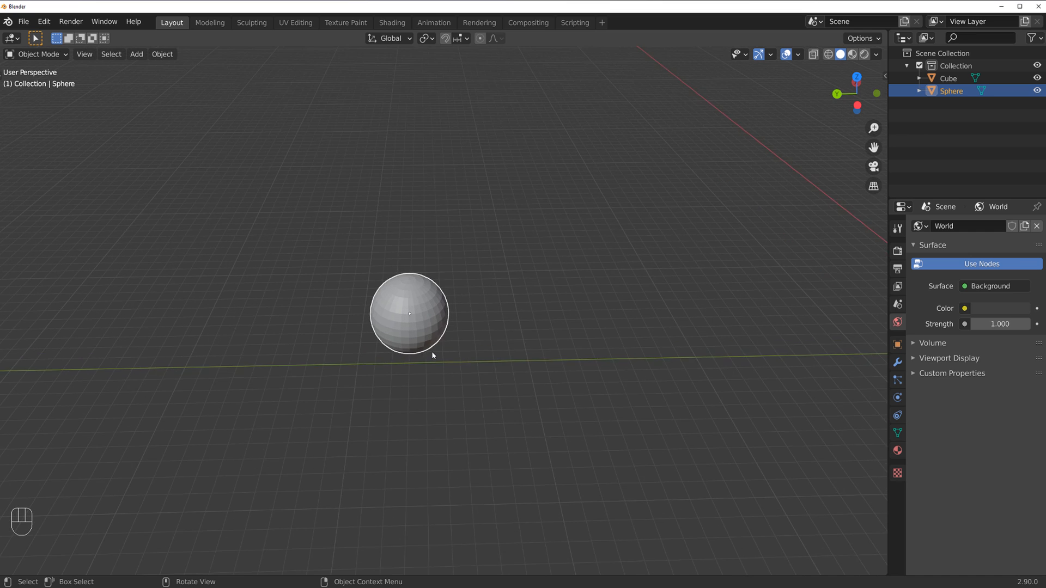
{"action": "scroll", "coordinate": [429, 352], "scroll_direction": "up", "scroll_amount": 1}
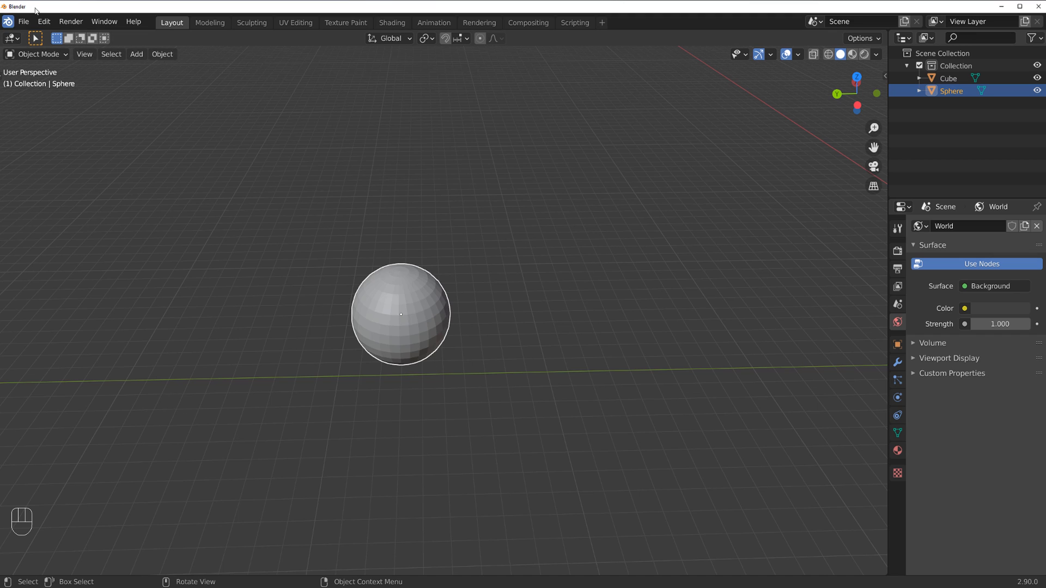
Enable Auto Depth in the Navigation preferences, save the preferences and close their window.
{"action": "left_click", "coordinate": [43, 22]}
{"action": "left_click", "coordinate": [93, 199]}
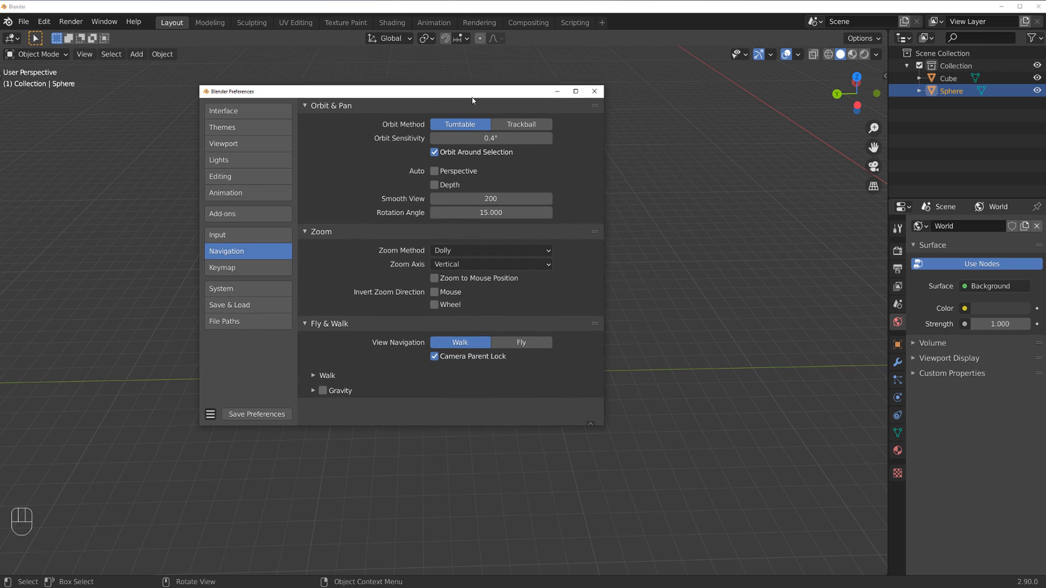
{"action": "left_click", "coordinate": [434, 184]}
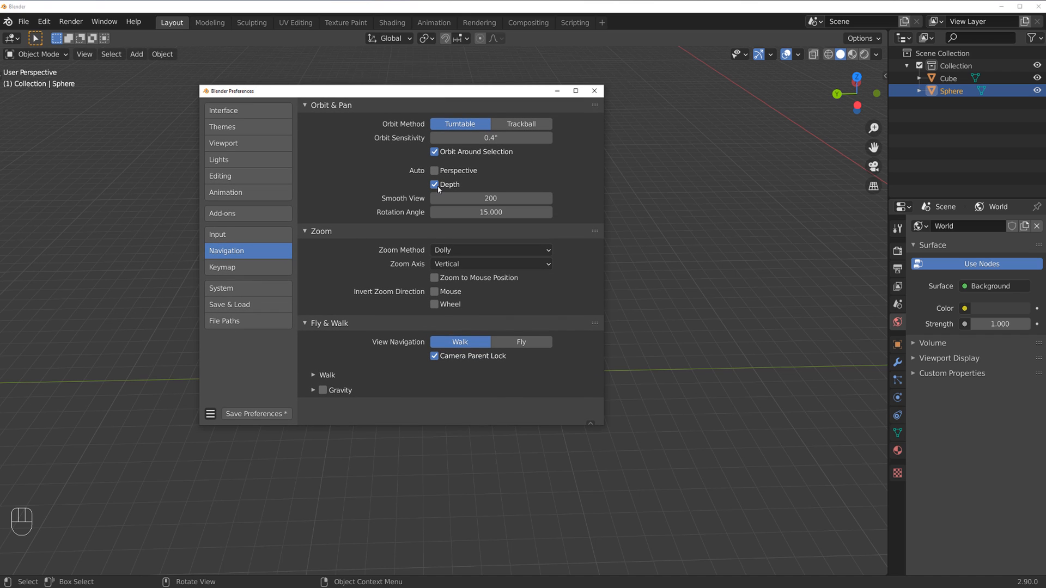
{"action": "left_click", "coordinate": [255, 413]}
{"action": "left_click", "coordinate": [593, 91]}
Frame the view on the sphere and test zooming and panning towards the box.
{"action": "middle_click_drag", "start_coordinate": [494, 333], "coordinate": [525, 317]}
{"action": "key", "text": "KP_Decimal"}
{"action": "scroll", "coordinate": [401, 285], "scroll_direction": "down", "scroll_amount": 8}
{"action": "scroll", "coordinate": [451, 325], "scroll_direction": "up", "scroll_amount": 8}
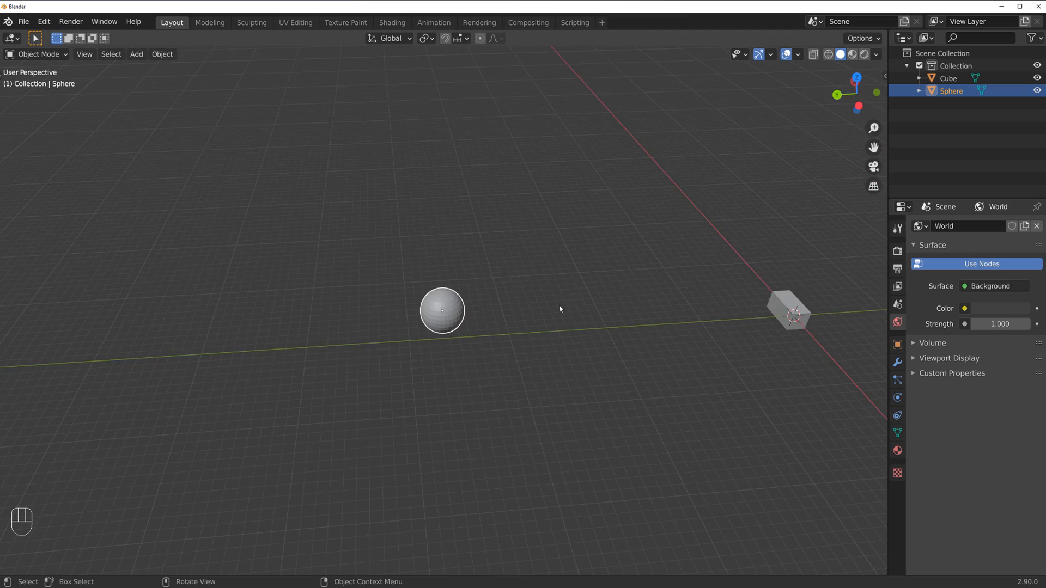
{"action": "middle_click_drag", "start_coordinate": [616, 297], "coordinate": [399, 310], "text": "shift"}
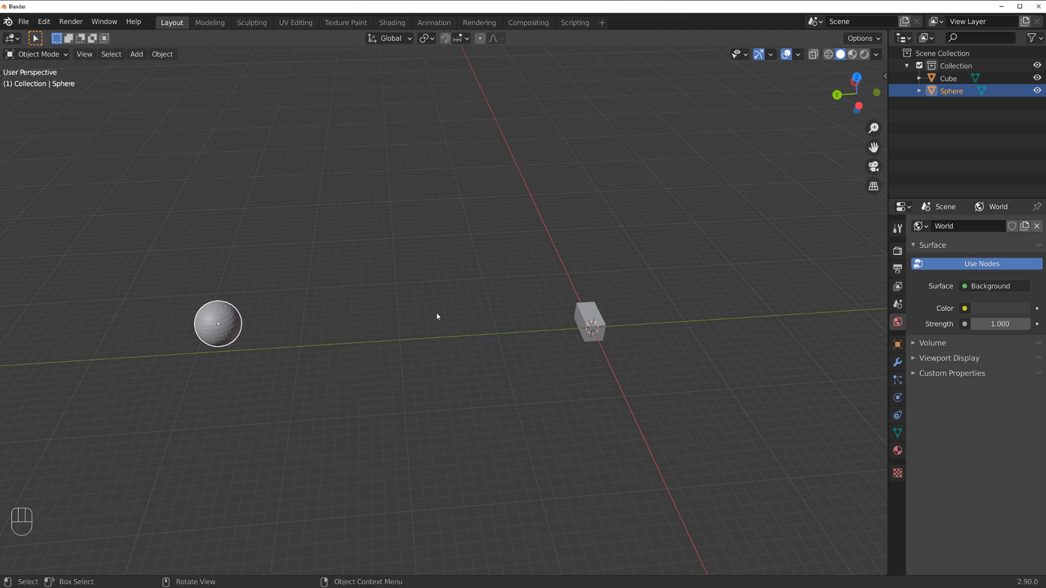
Select the box and test zooming and panning near it and away from it.
{"action": "left_click", "coordinate": [584, 319]}
{"action": "scroll", "coordinate": [626, 305], "scroll_direction": "up", "scroll_amount": 7}
{"action": "middle_click_drag", "start_coordinate": [673, 261], "coordinate": [338, 233], "text": "shift"}
{"action": "scroll", "coordinate": [578, 254], "scroll_direction": "up", "scroll_amount": 3}
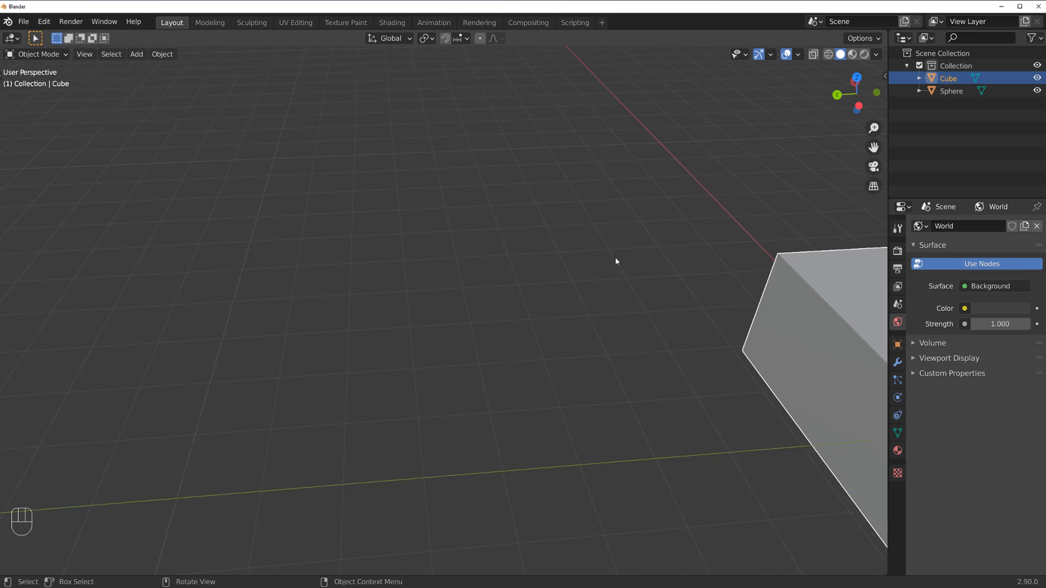
{"action": "scroll", "coordinate": [632, 257], "scroll_direction": "down", "scroll_amount": 3}
{"action": "middle_click_drag", "start_coordinate": [658, 256], "coordinate": [220, 221], "text": "shift"}
{"action": "scroll", "coordinate": [321, 233], "scroll_direction": "up", "scroll_amount": 7}
{"action": "scroll", "coordinate": [357, 226], "scroll_direction": "down", "scroll_amount": 10}
{"action": "middle_click_drag", "start_coordinate": [361, 225], "coordinate": [343, 278]}
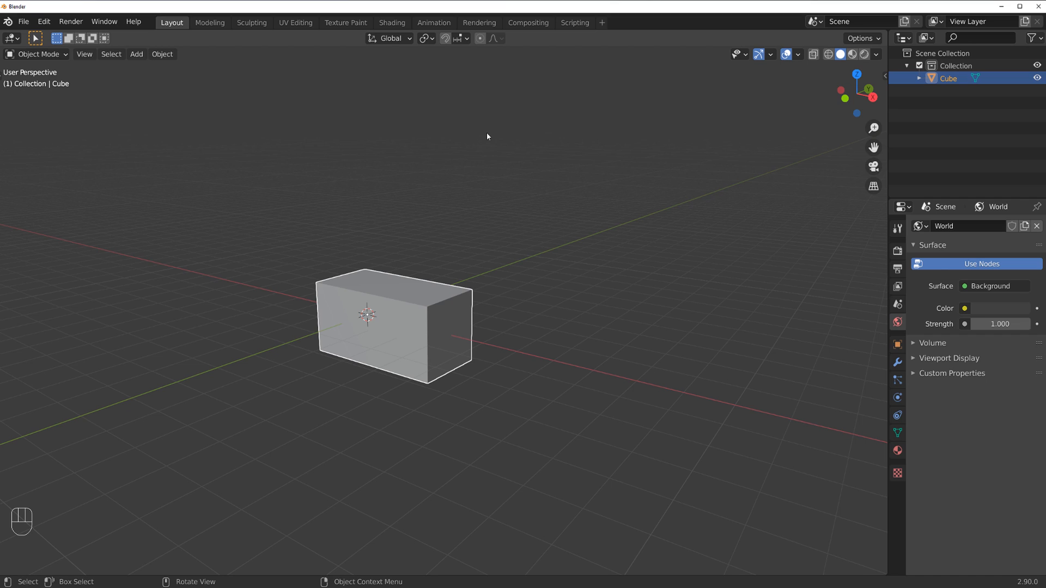
Examine the available object operations and the mesh primitives that can be added.
{"action": "left_click", "coordinate": [166, 57]}
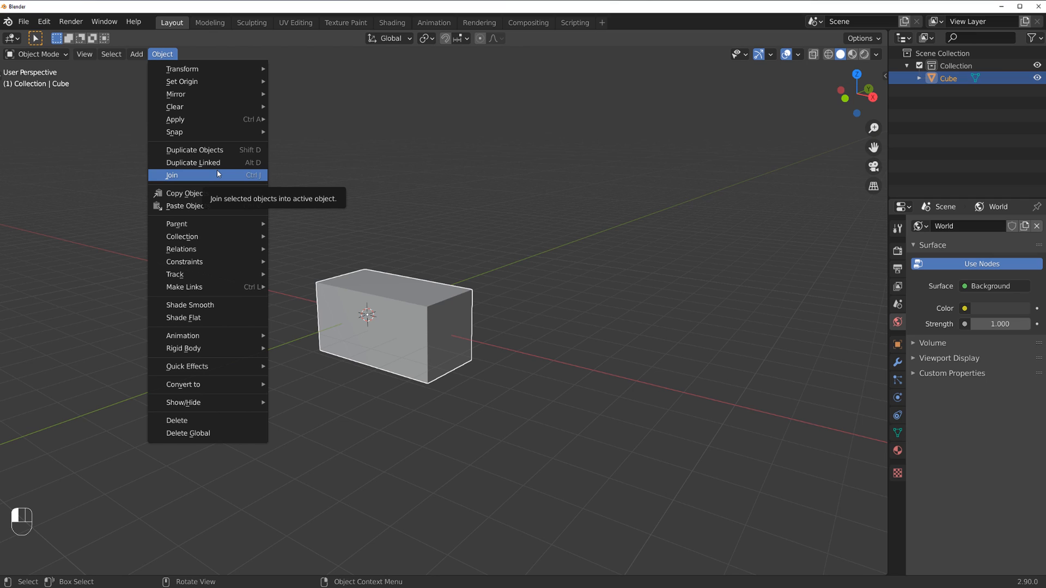
{"action": "left_click", "coordinate": [136, 55]}
{"action": "mouse_move", "coordinate": [155, 70]}
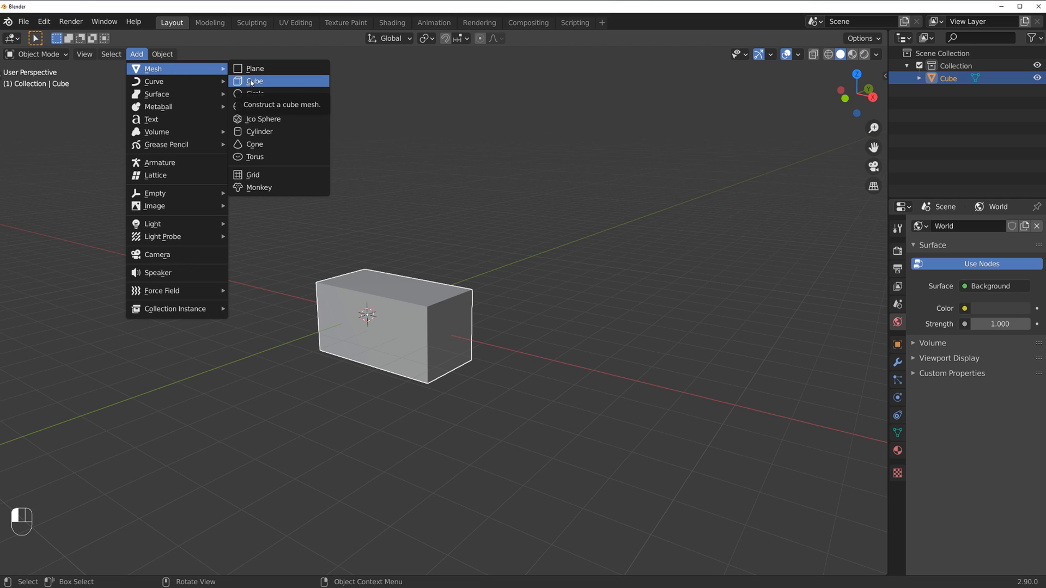
{"action": "key", "text": "shift+a"}
{"action": "mouse_move", "coordinate": [482, 243]}
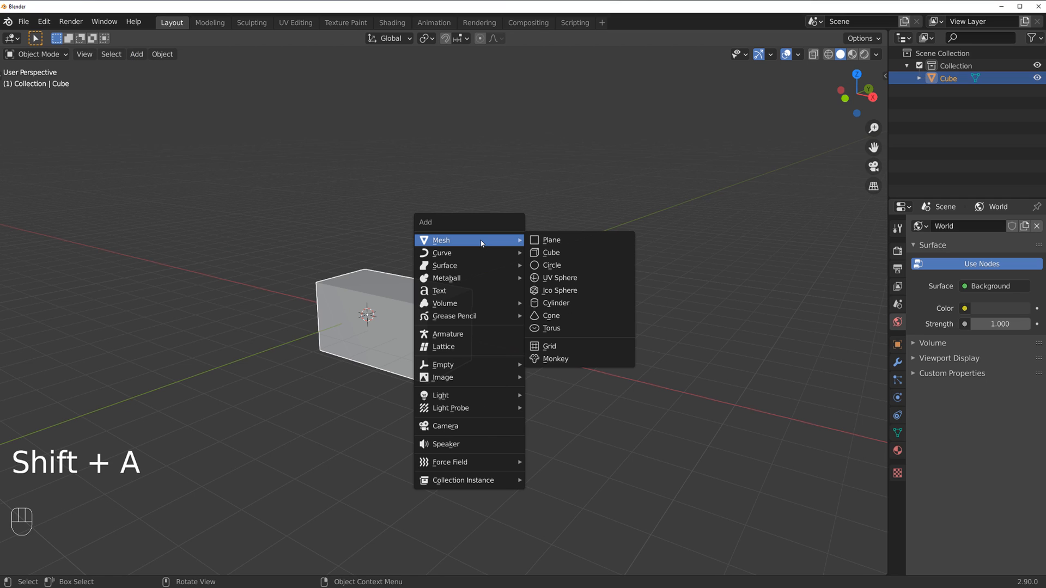